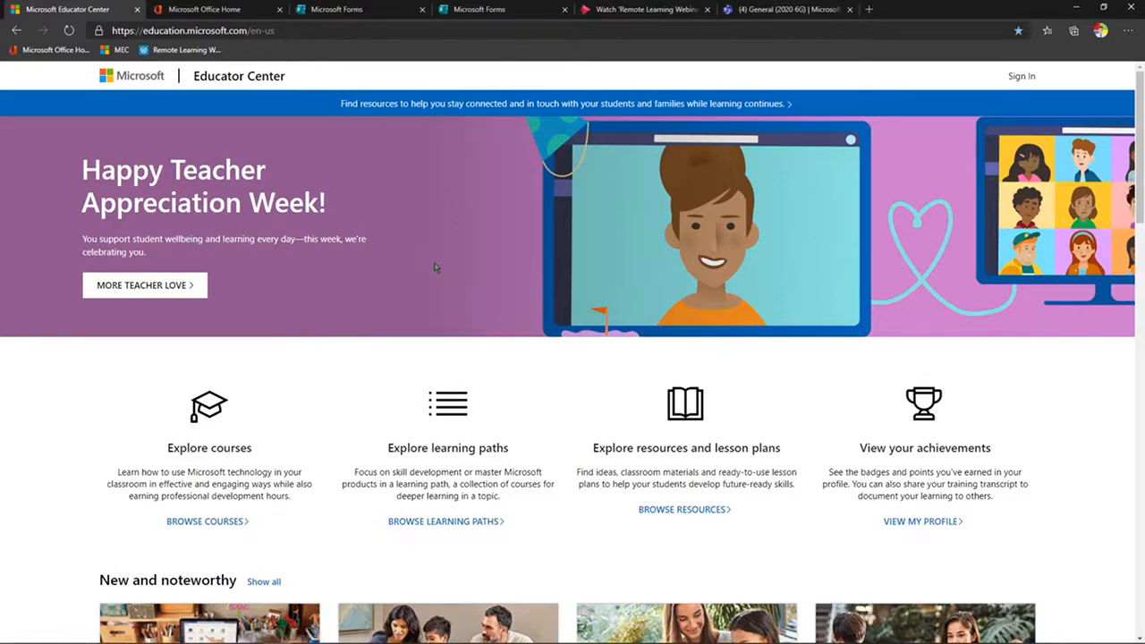
- Search the Educator Center courses for "assessment" and view the overview of "Microsoft Forms: Creating Authentic Assessments"
left_click(213, 526)
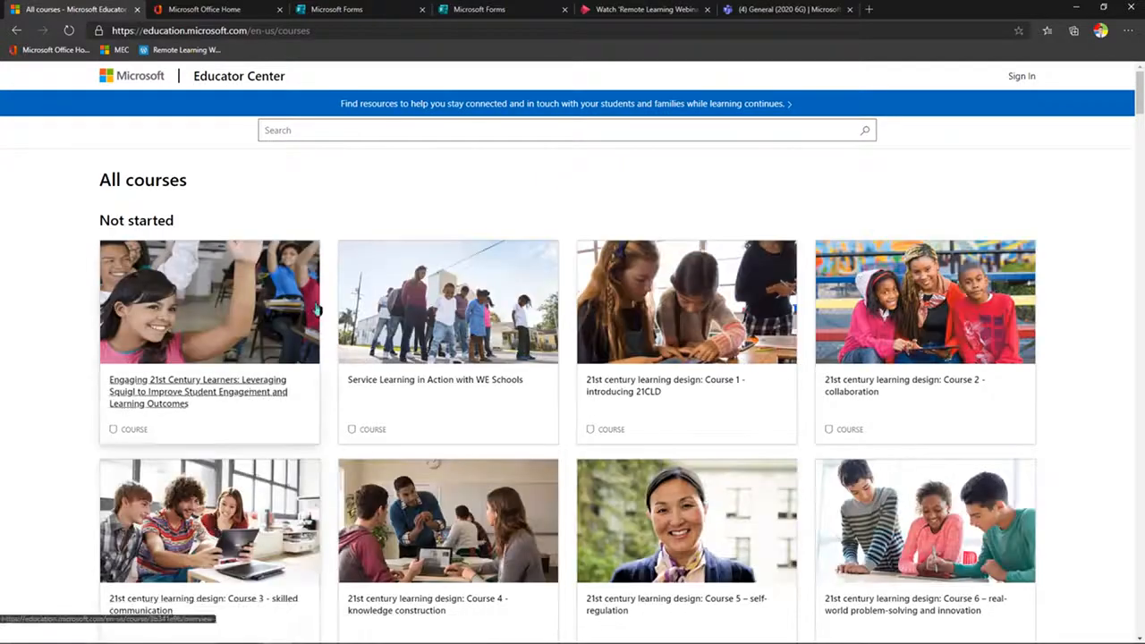
left_click(353, 125)
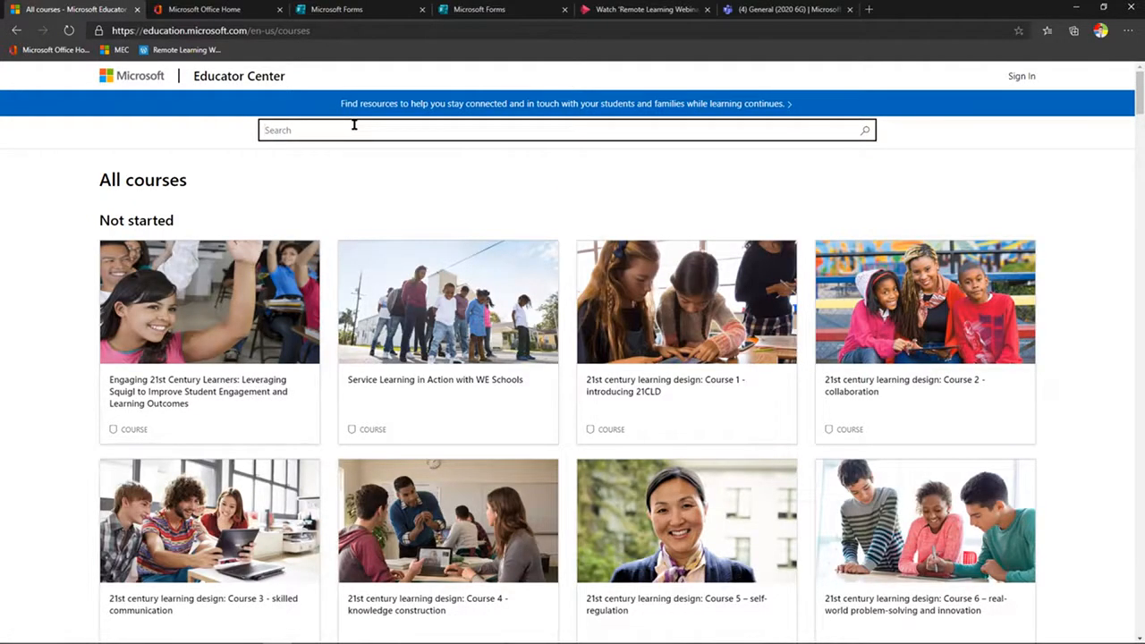
type("assess")
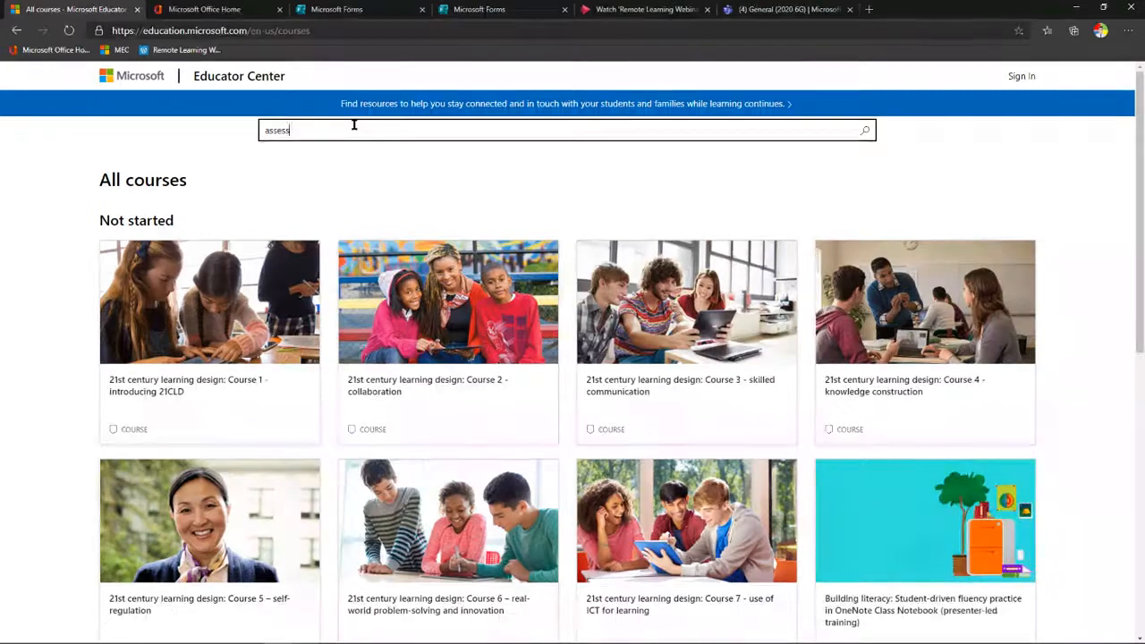
type("ment")
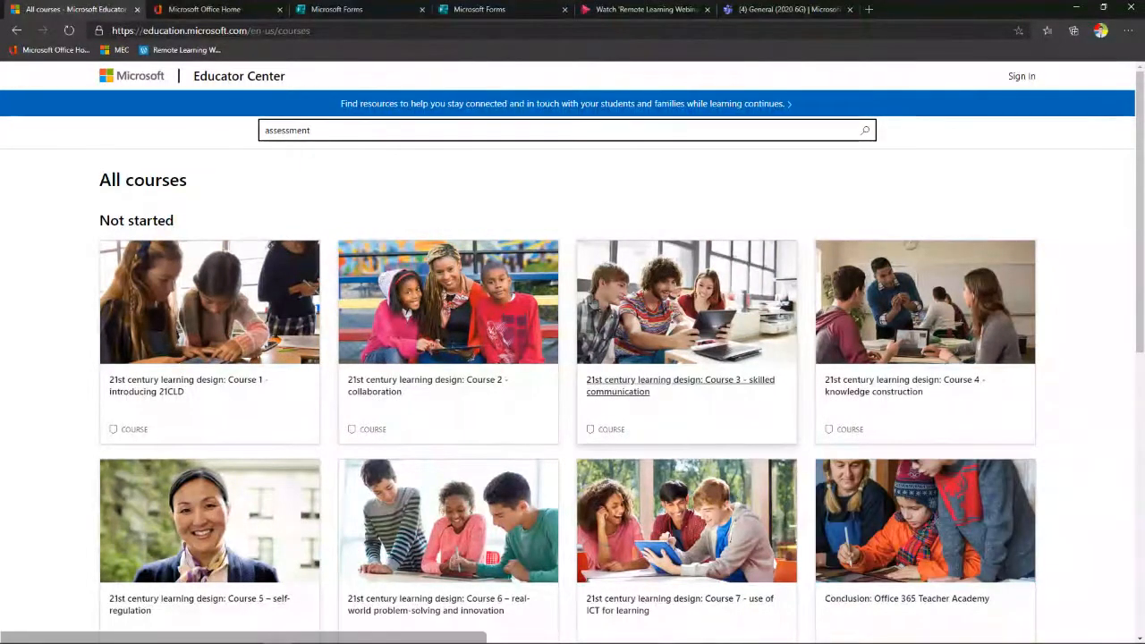
scroll(590, 303, "down", 2)
scroll(590, 302, "down", 5)
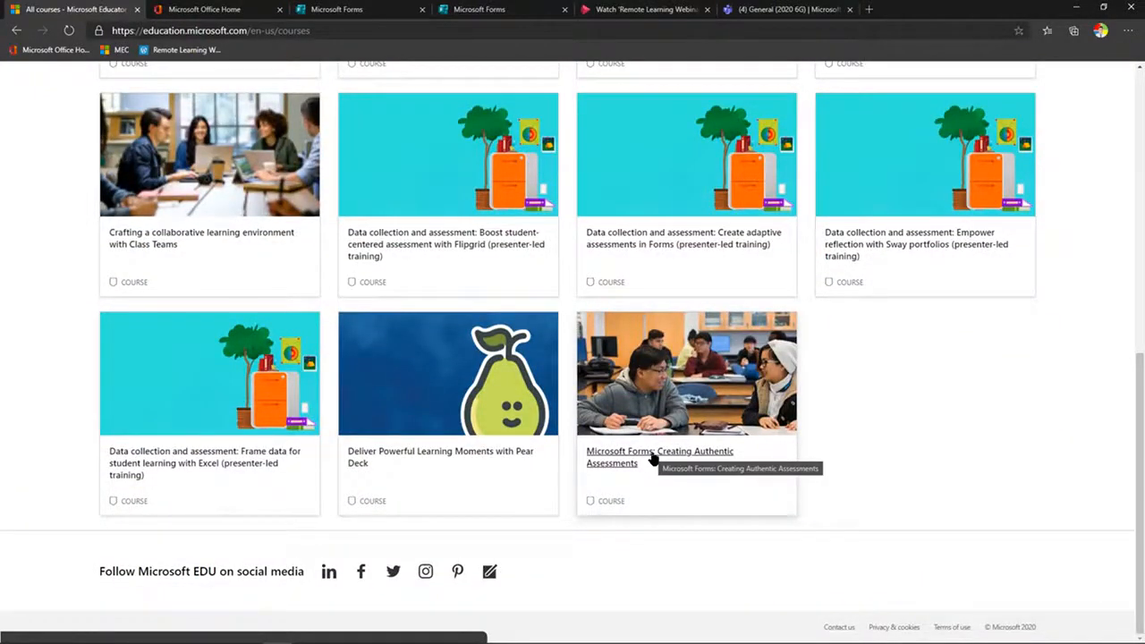
left_click(653, 458)
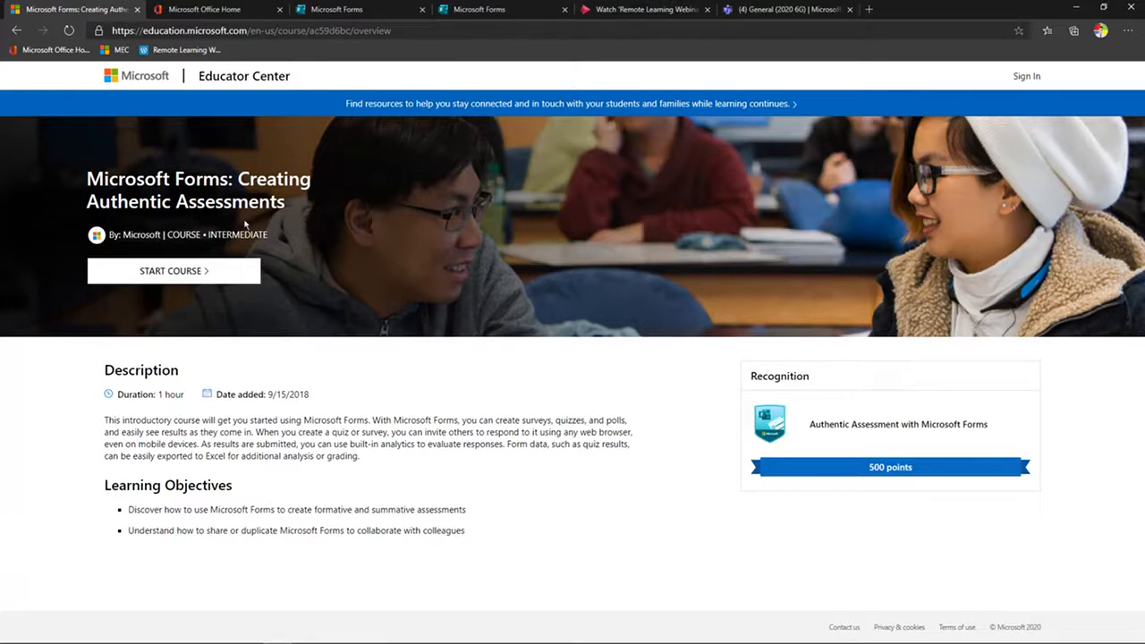
- View the overview of the 21st Century Learning Design learning path and return to the Educator Center home page
left_click(266, 79)
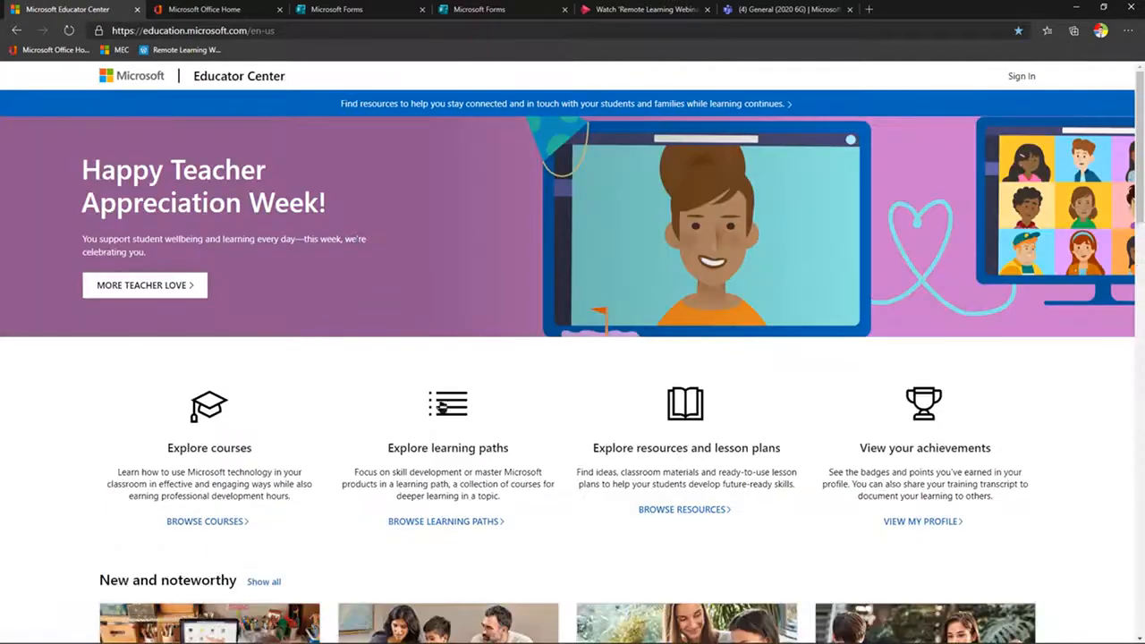
left_click(459, 453)
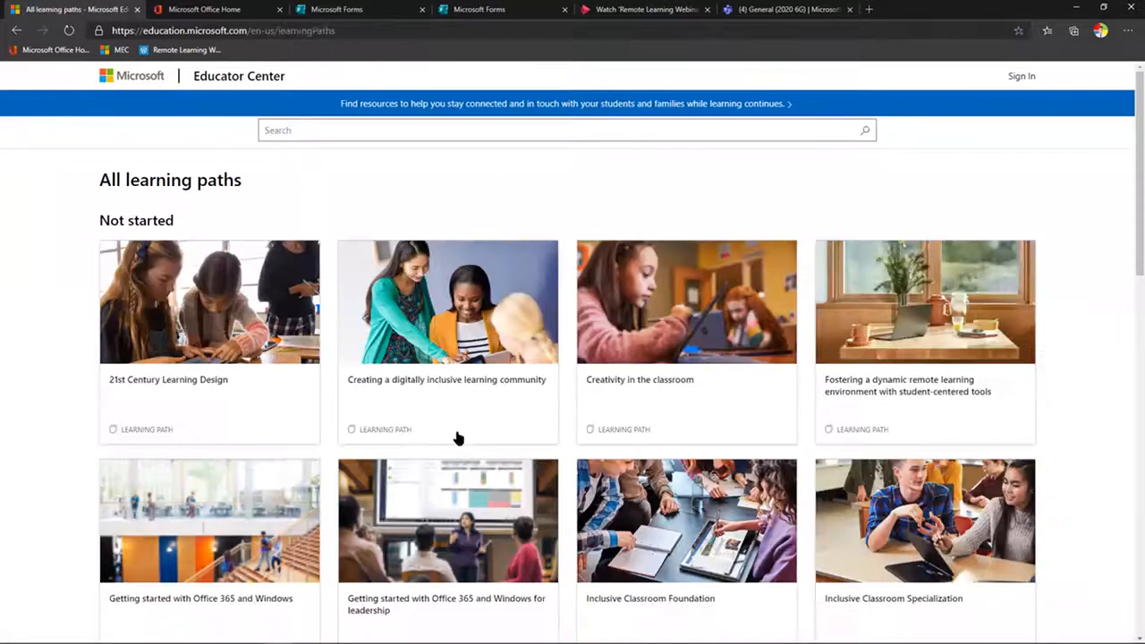
left_click(163, 382)
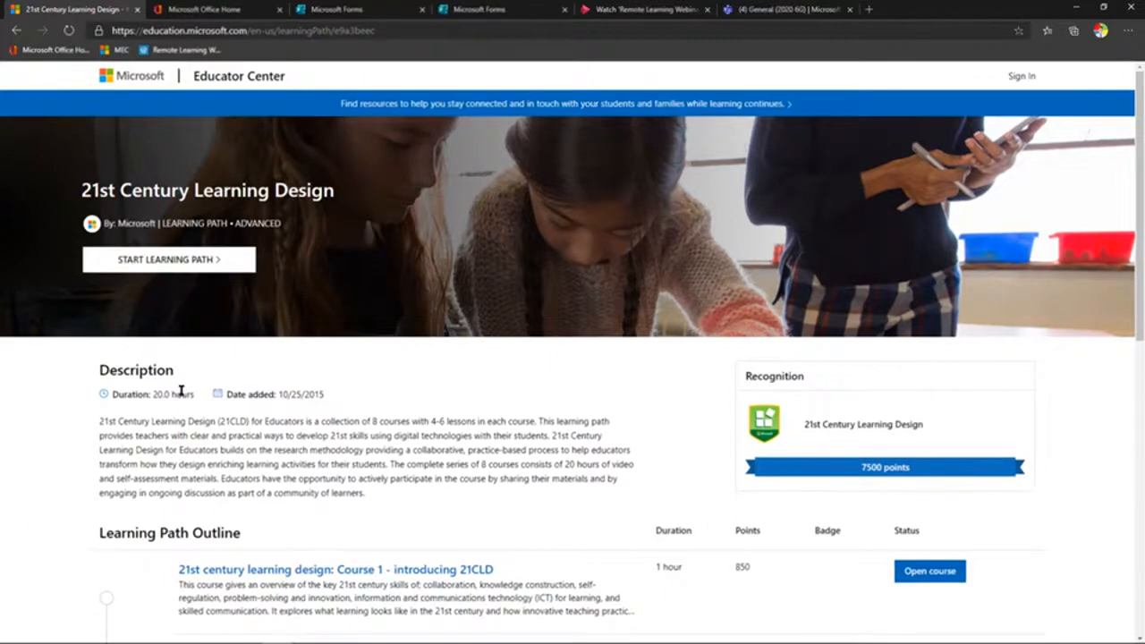
left_click(244, 75)
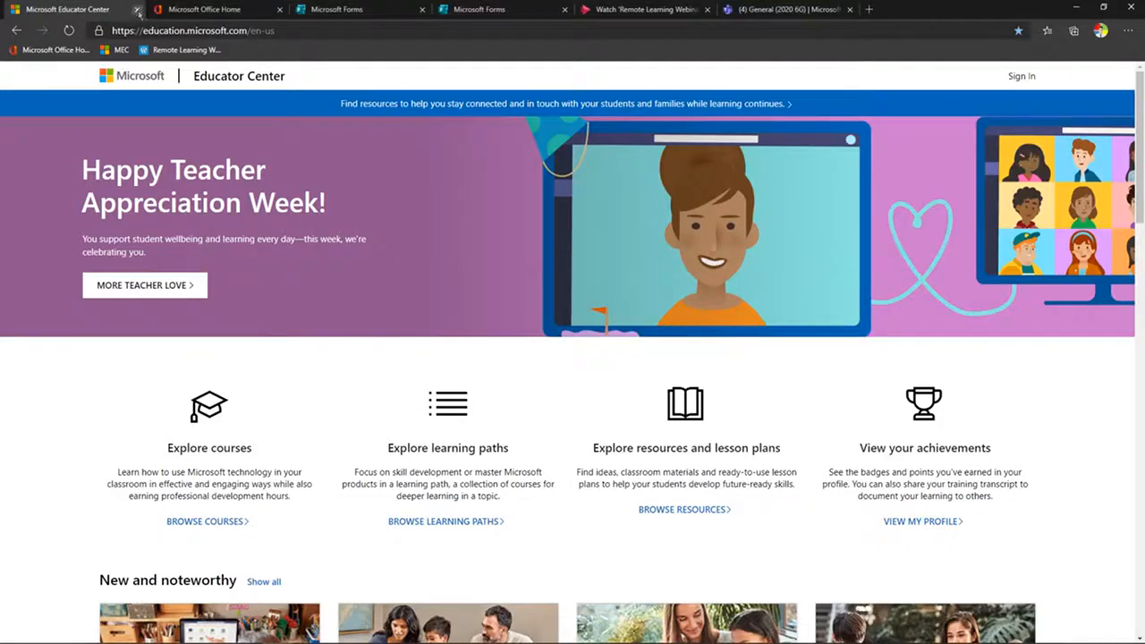
- Close the Educator Center page and create a new quiz in Microsoft Forms
left_click(136, 10)
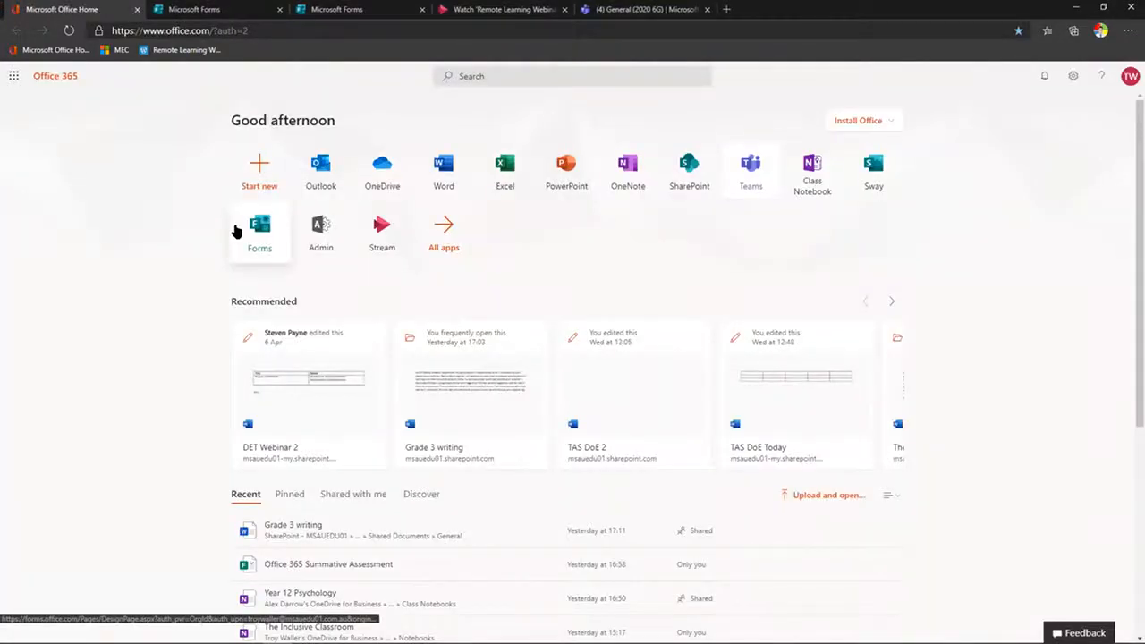
key("super")
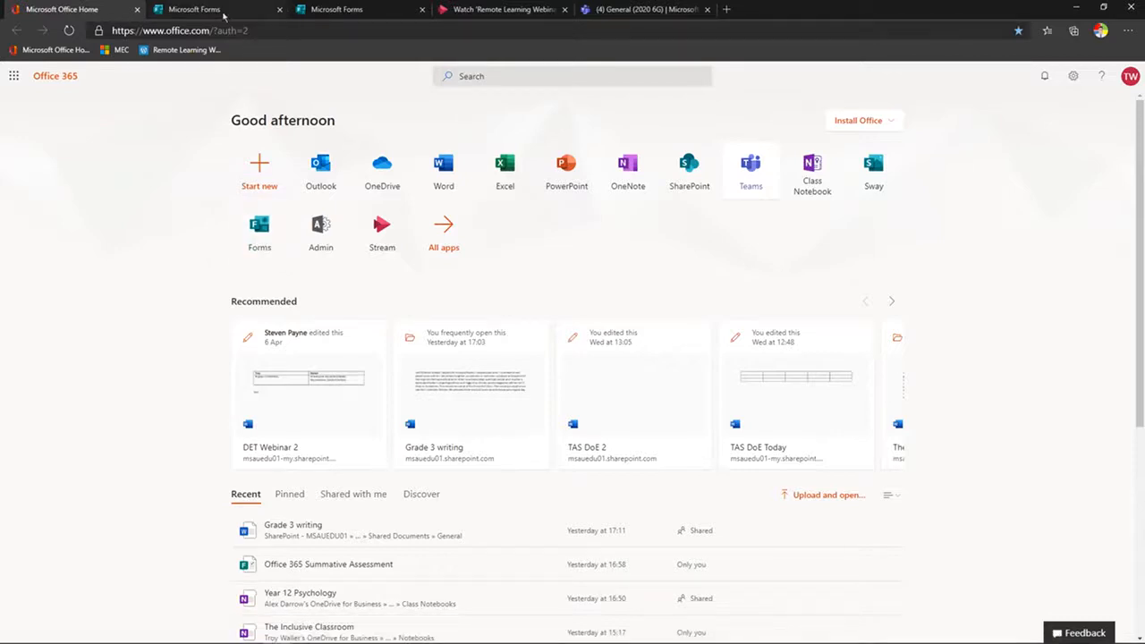
left_click(224, 16)
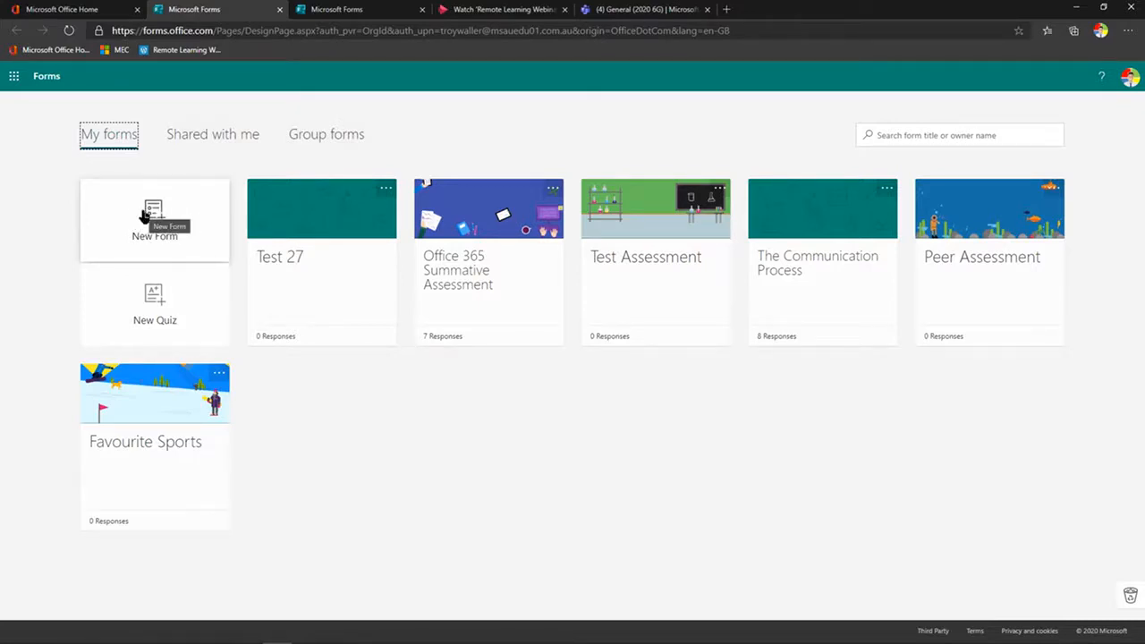
left_click(159, 315)
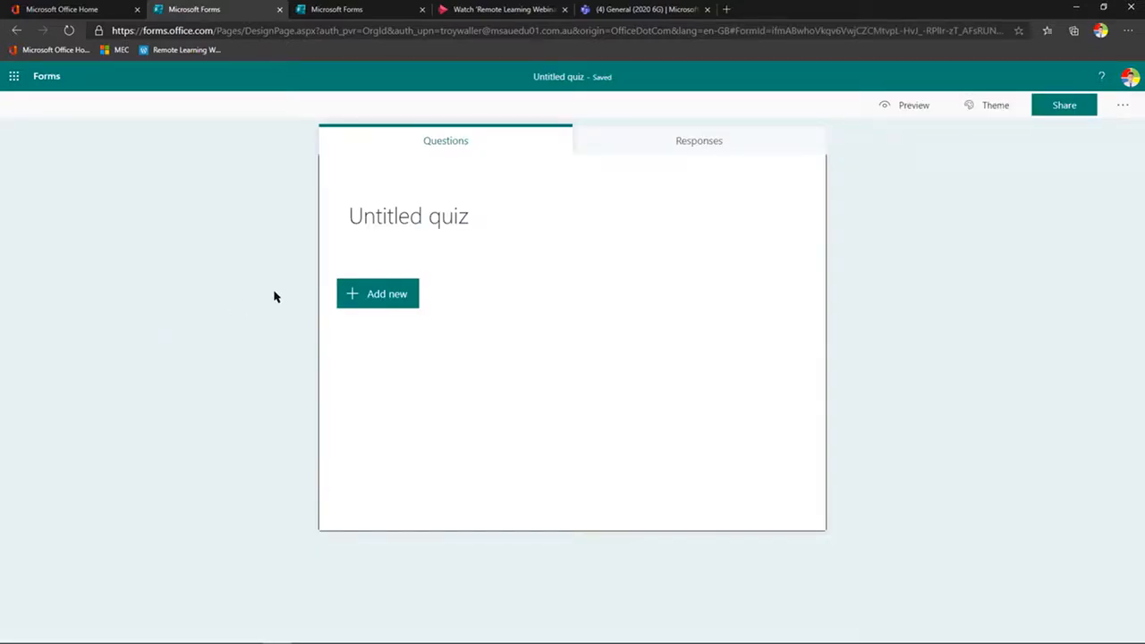
- Title the quiz "TAS DoE Start"
left_click(377, 226)
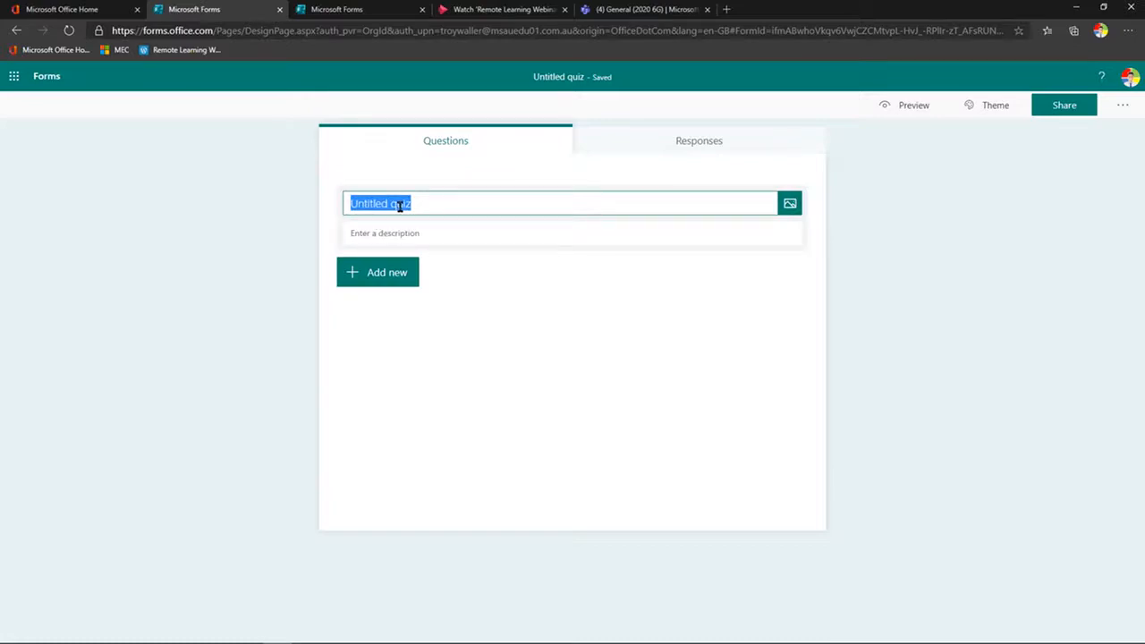
type("TAS Doe ")
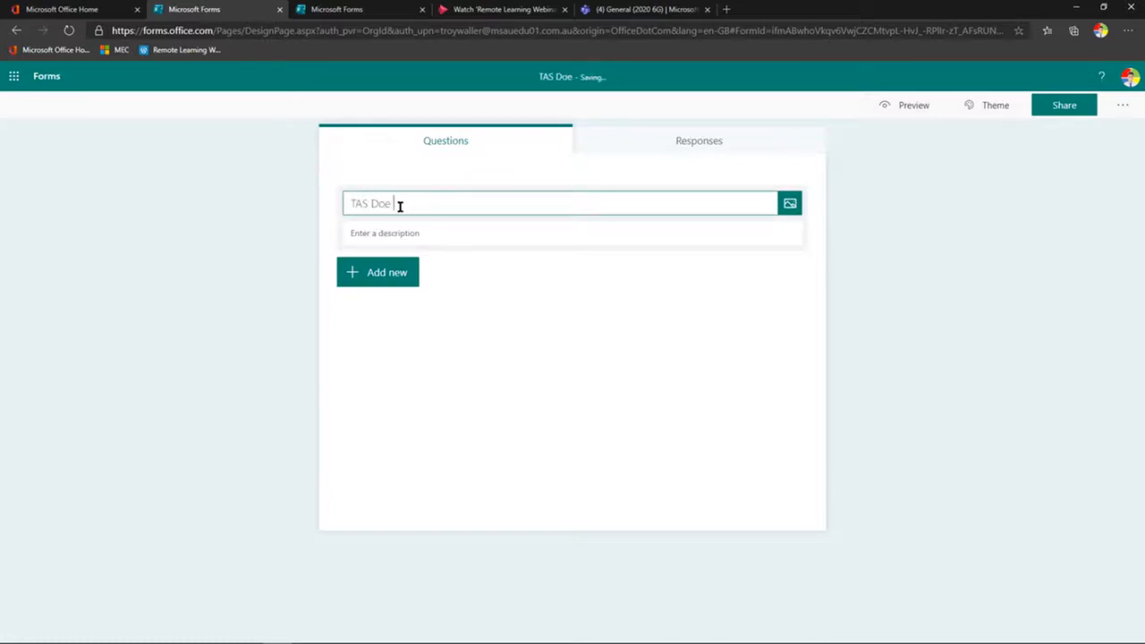
type("Start")
left_click_drag(391, 204, 385, 204)
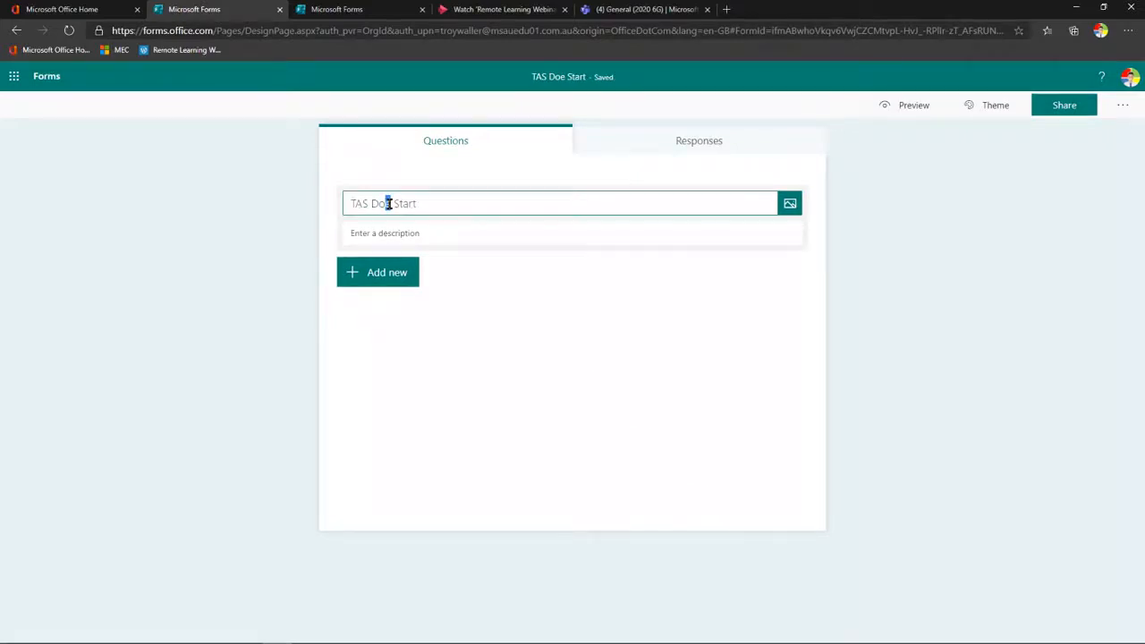
type("E")
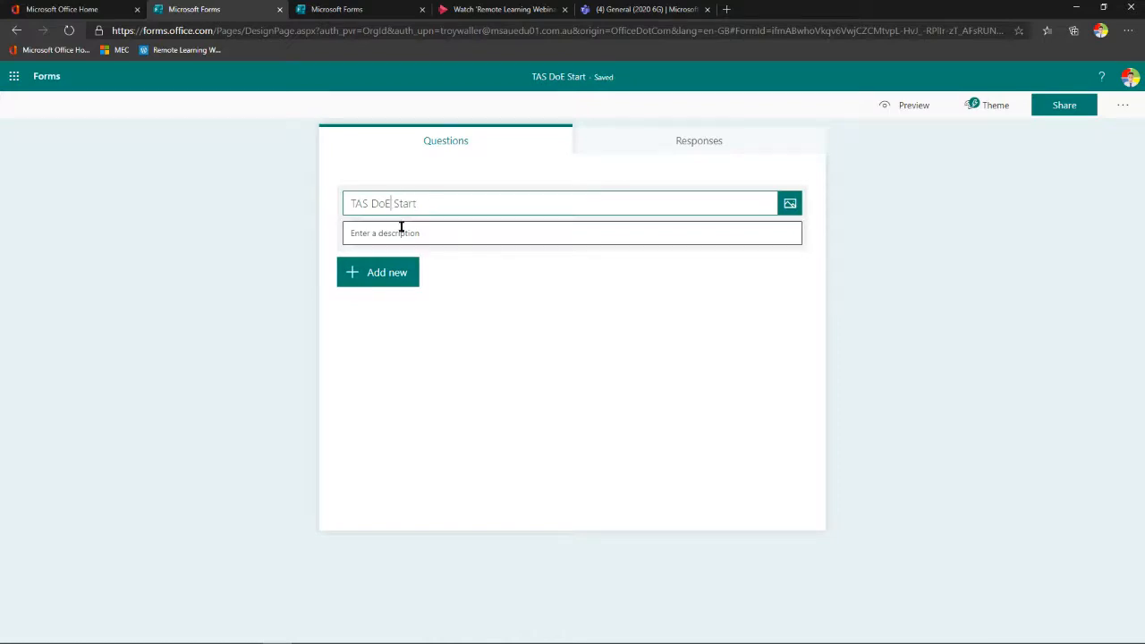
- Look through the question types that can be added to the quiz, including the additional ones
left_click(387, 279)
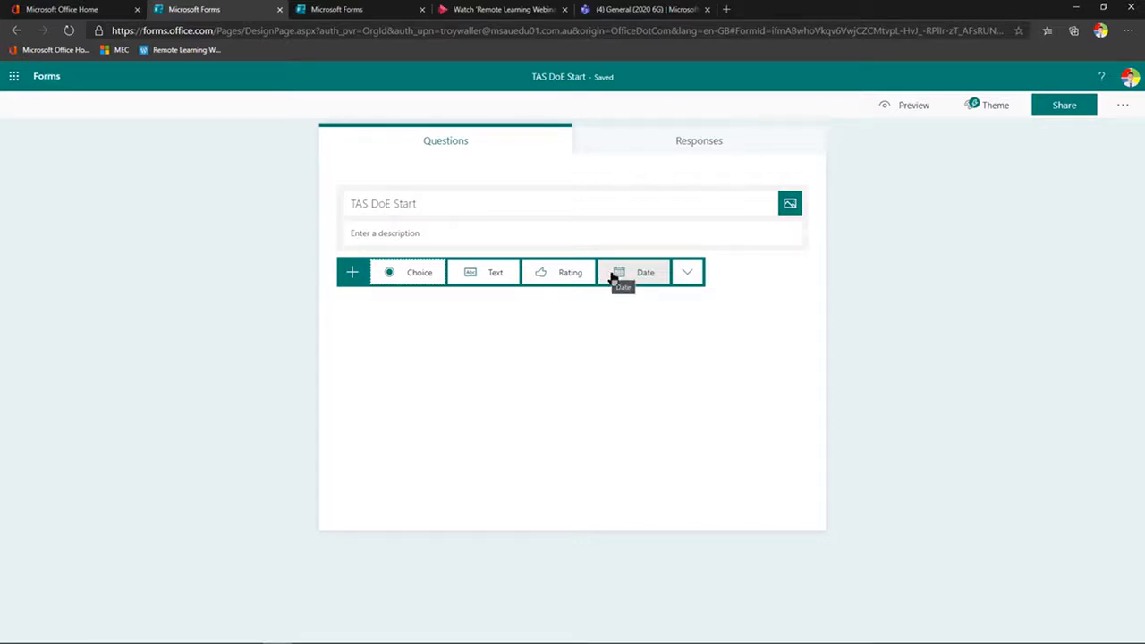
left_click(687, 274)
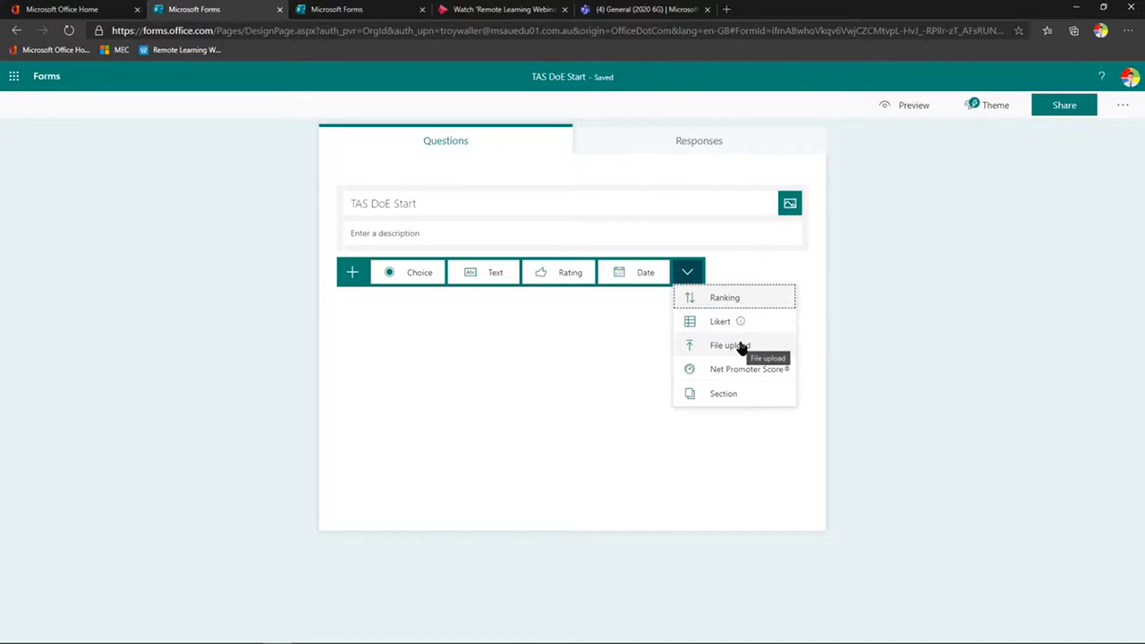
left_click(596, 345)
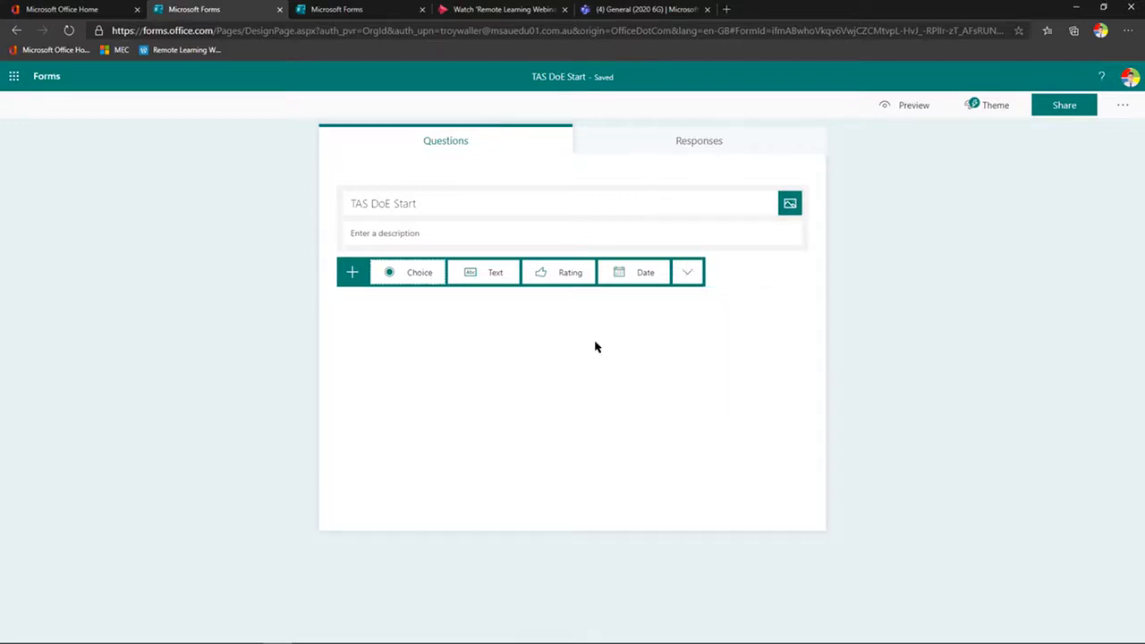
- Add a Choice question followed by a Text question to the quiz
left_click(345, 274)
left_click(348, 274)
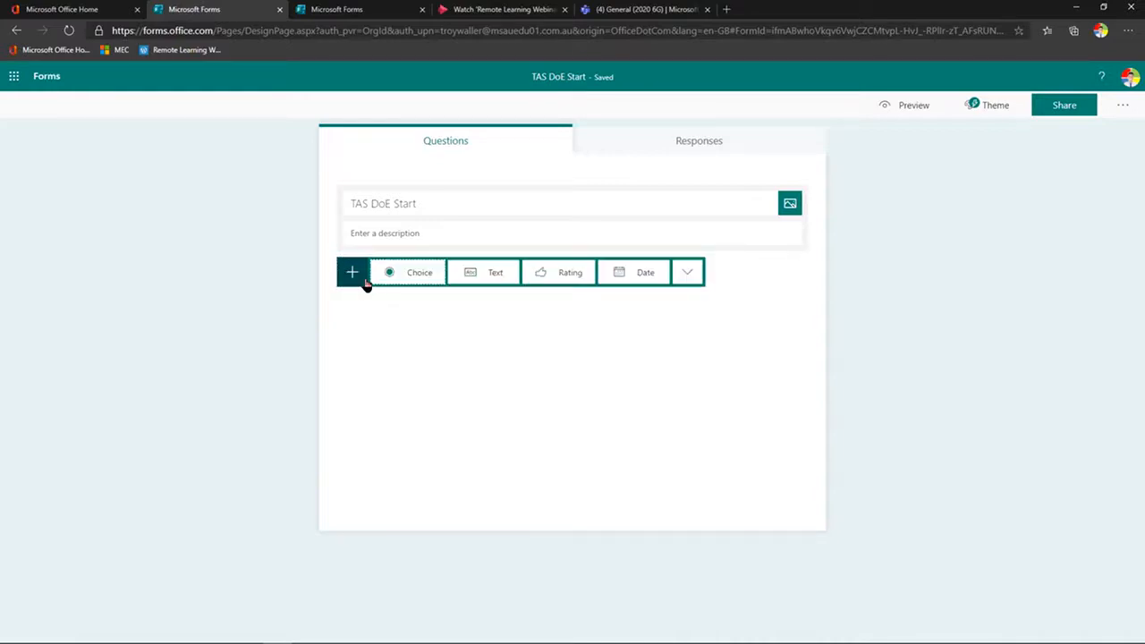
left_click(419, 274)
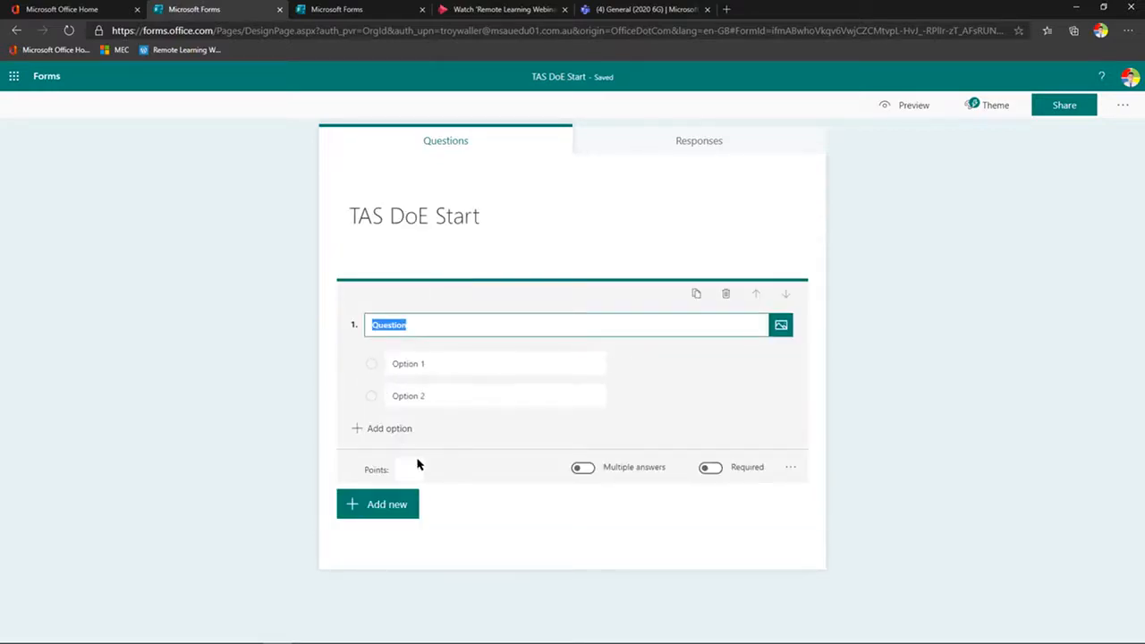
left_click(399, 511)
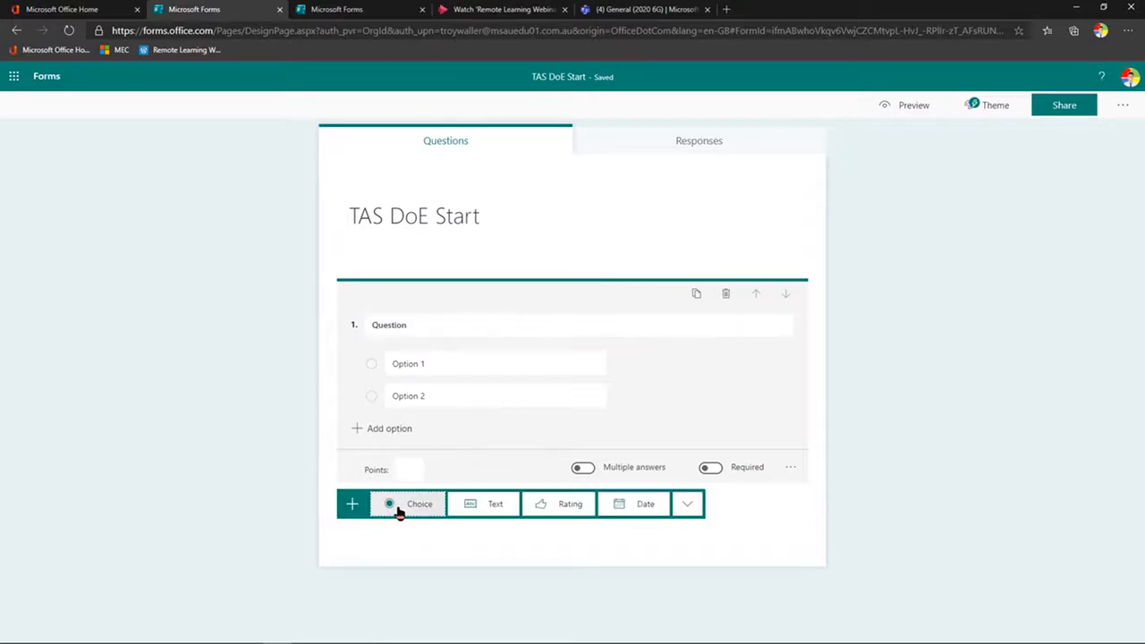
left_click(476, 508)
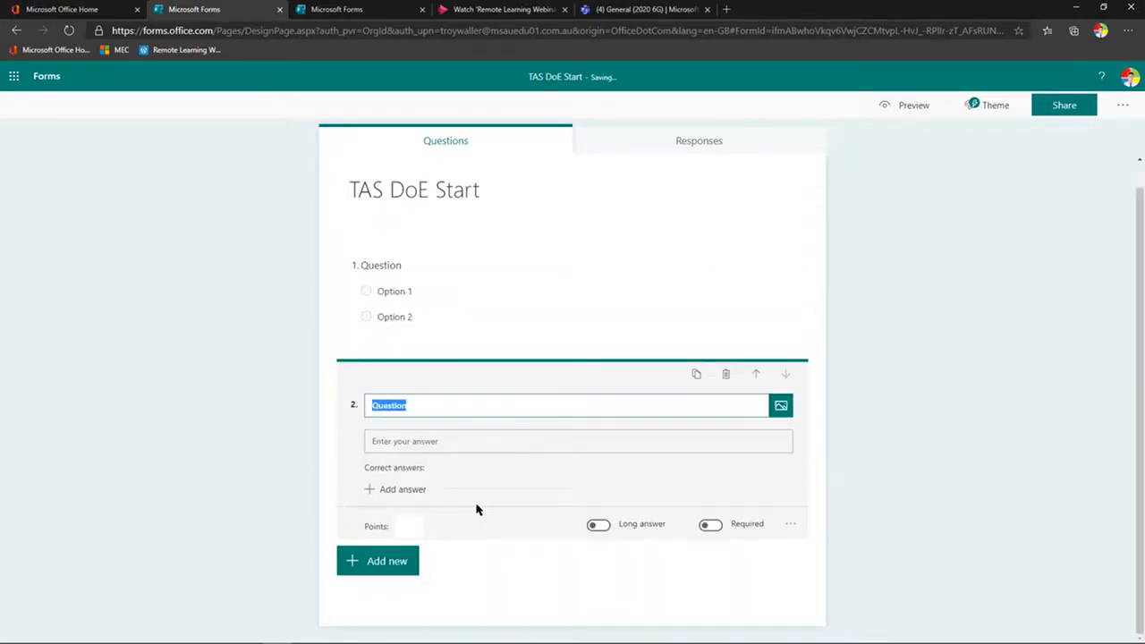
- View the image sources offered for the quiz title without inserting an image
left_click(537, 211)
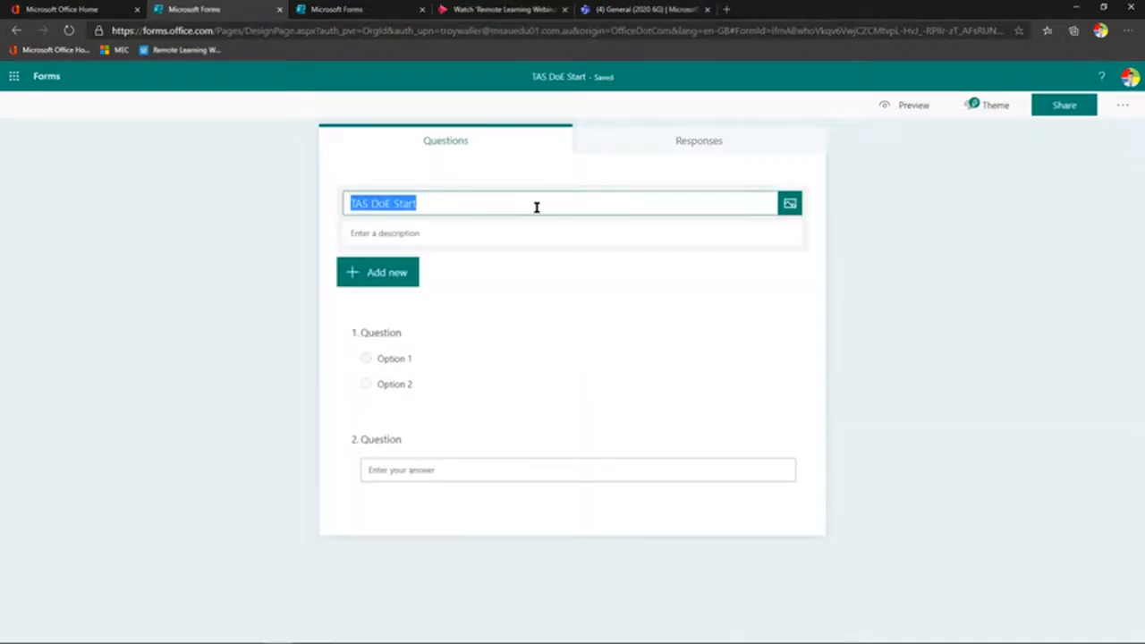
left_click(791, 204)
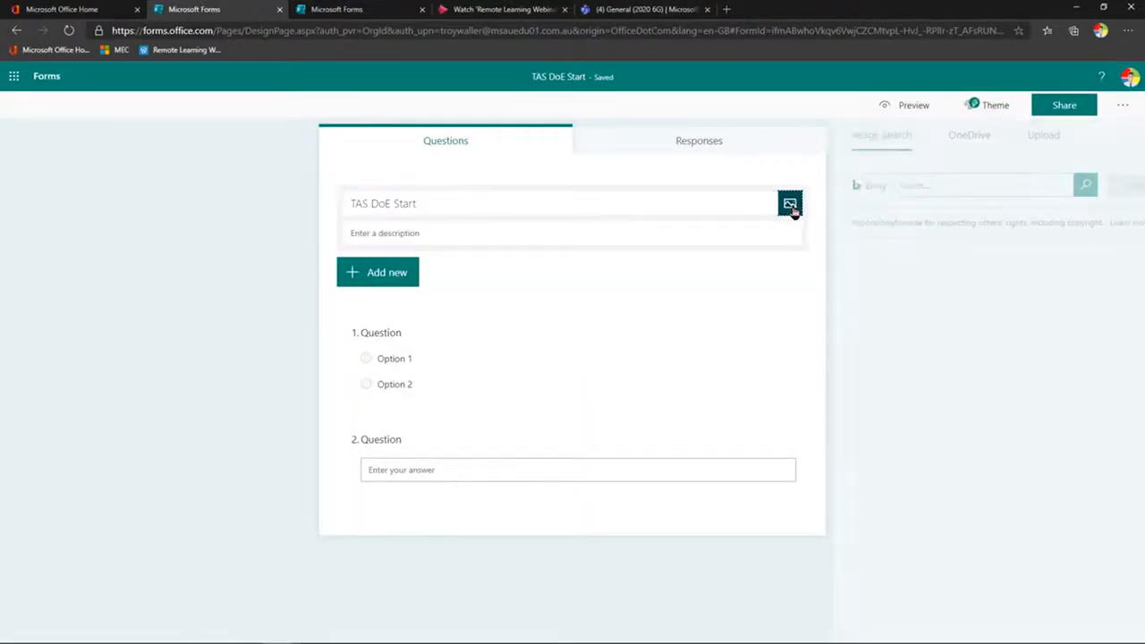
left_click(865, 184)
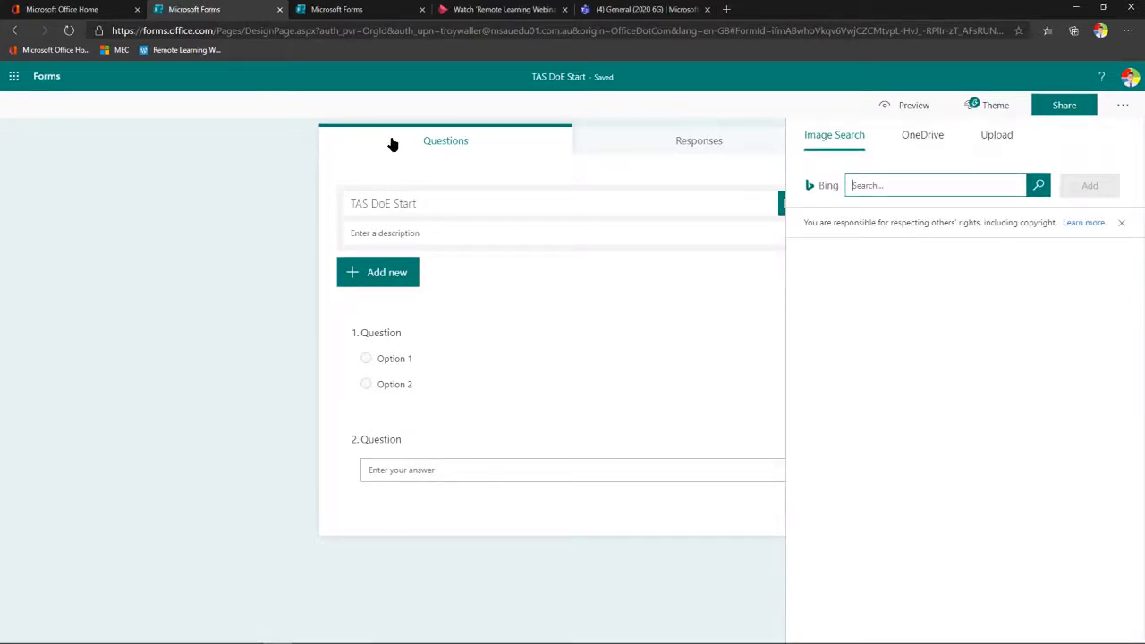
left_click(194, 169)
- View the media options for question 1, including the video URL entry, without inserting anything
left_click(536, 301)
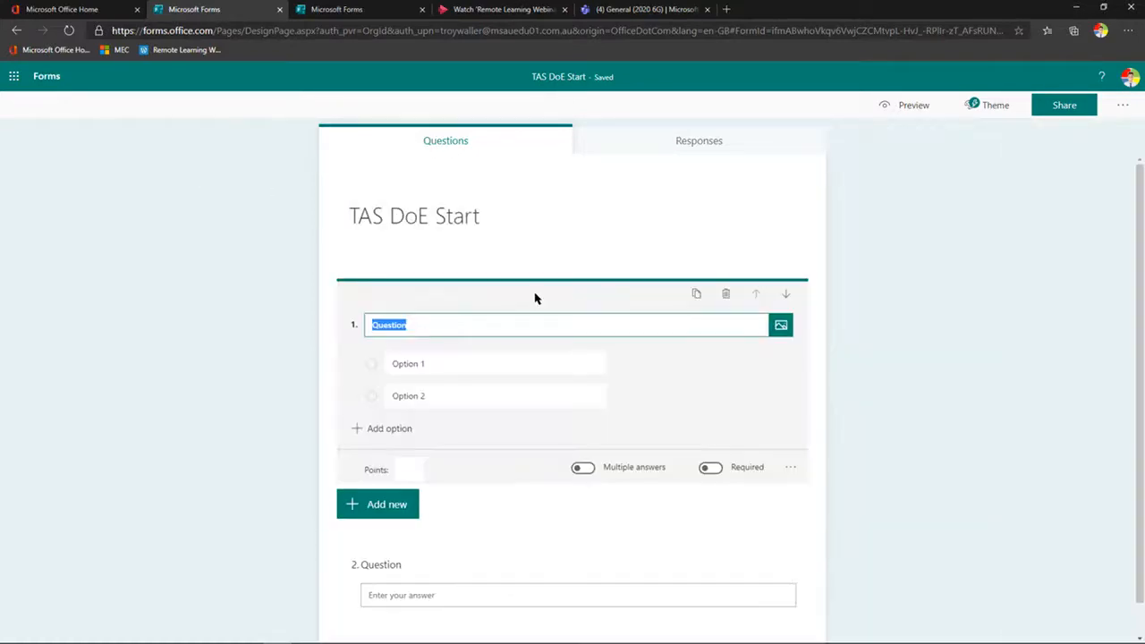
left_click(782, 326)
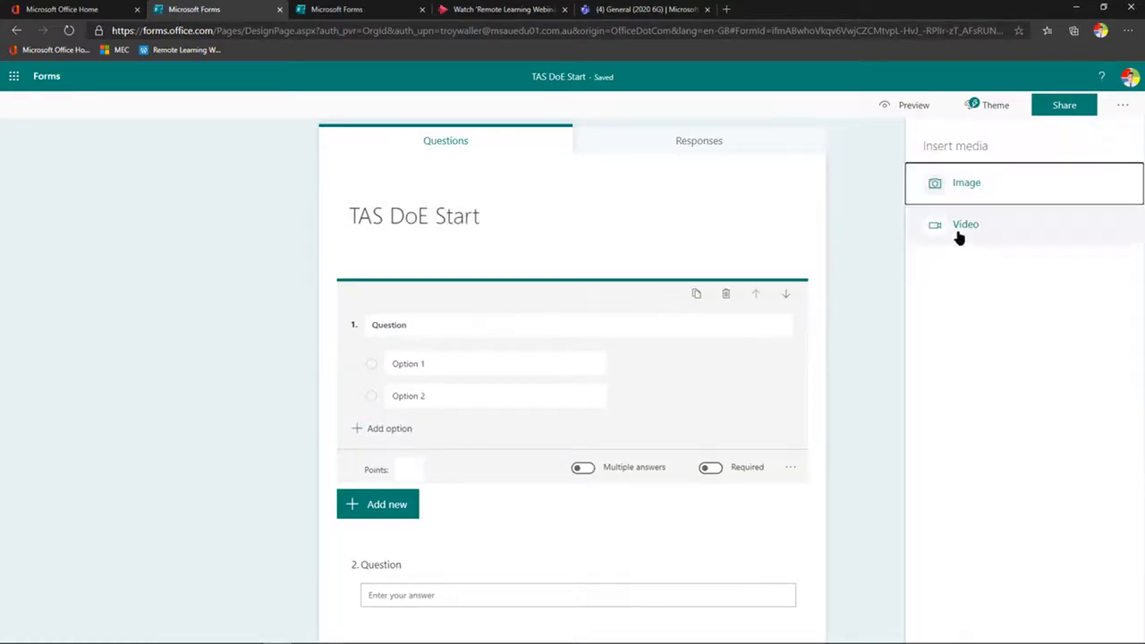
left_click(959, 237)
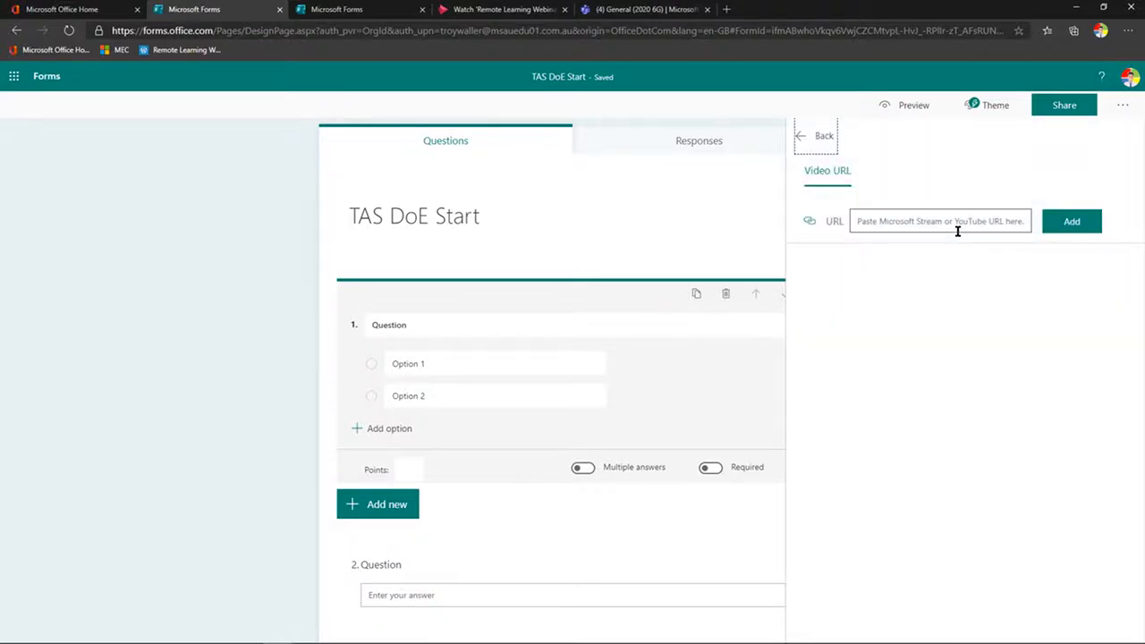
left_click(244, 386)
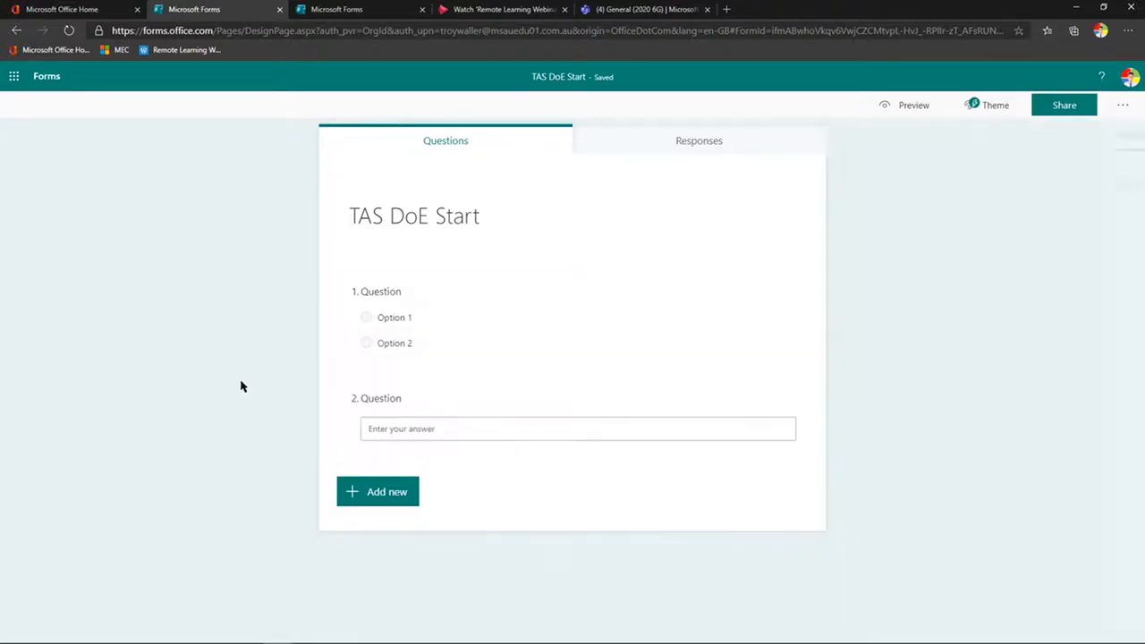
- Set question 1's text to "Forms is great." and its answer options to True and False
left_click(434, 348)
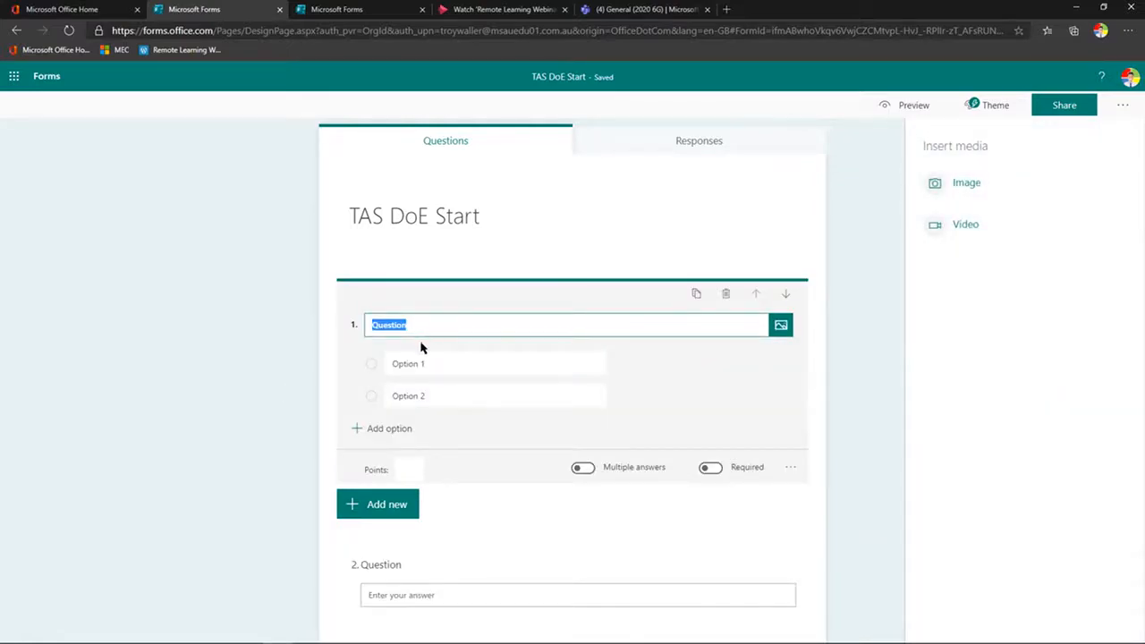
left_click(427, 361)
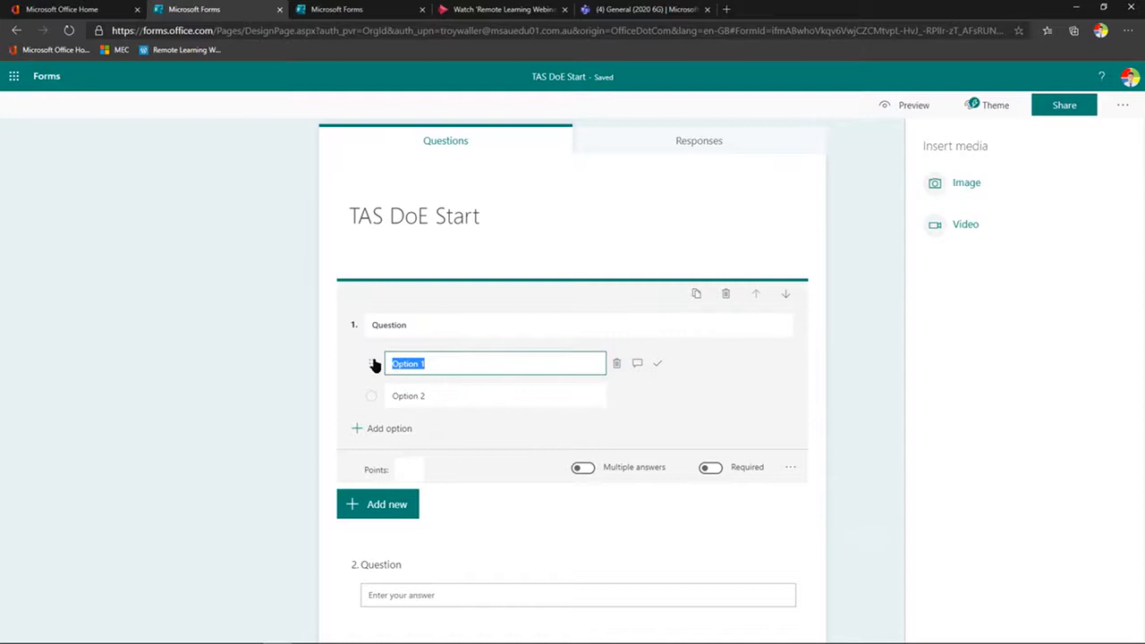
type("True")
left_click(417, 395)
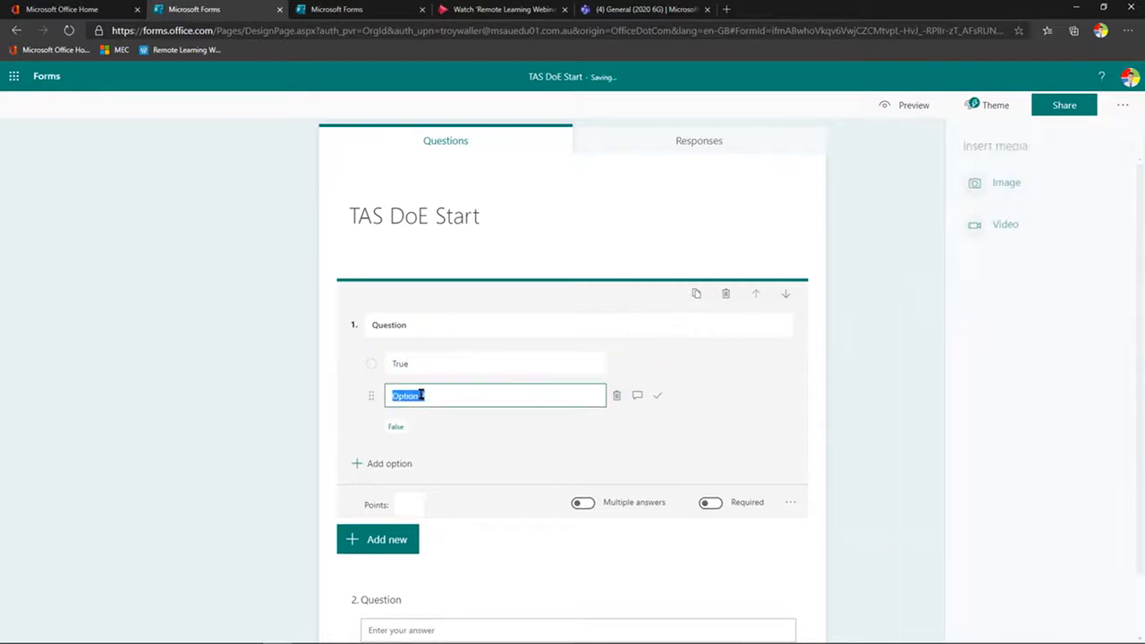
type("Fals")
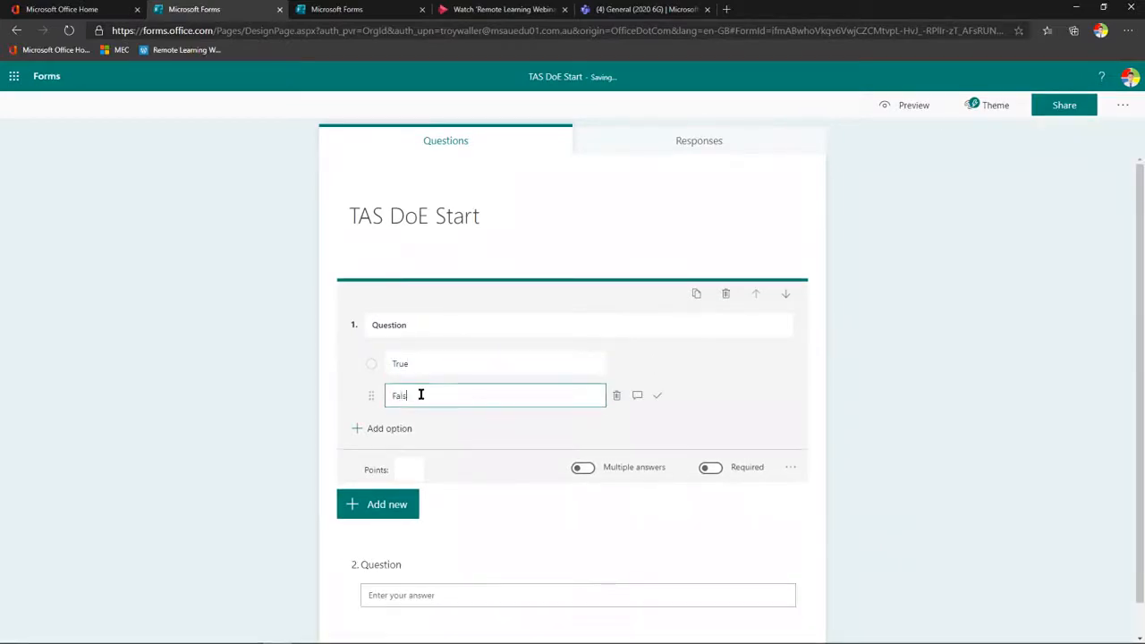
type("e")
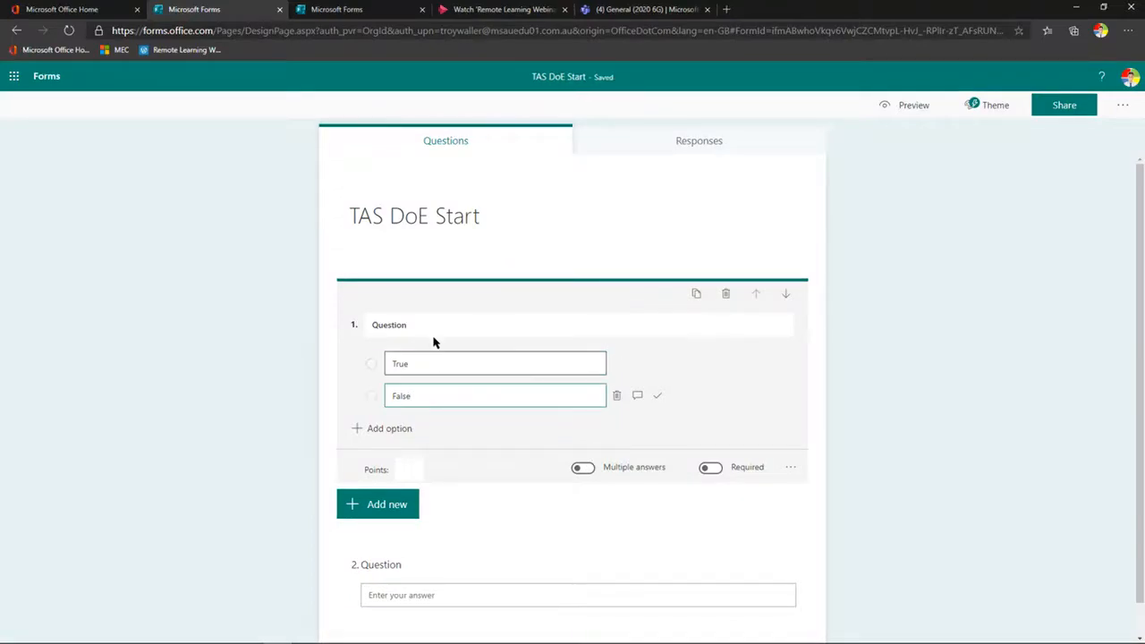
left_click(424, 322)
type("F")
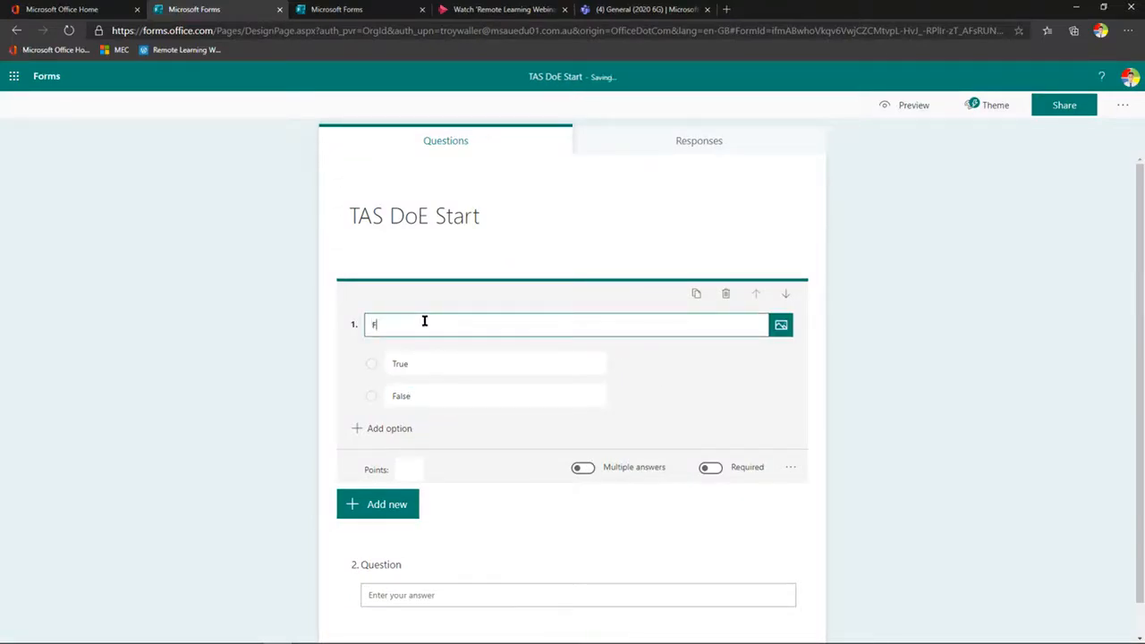
type("orms is great.")
- Make question 1 required and assign it 1 point
left_click(712, 468)
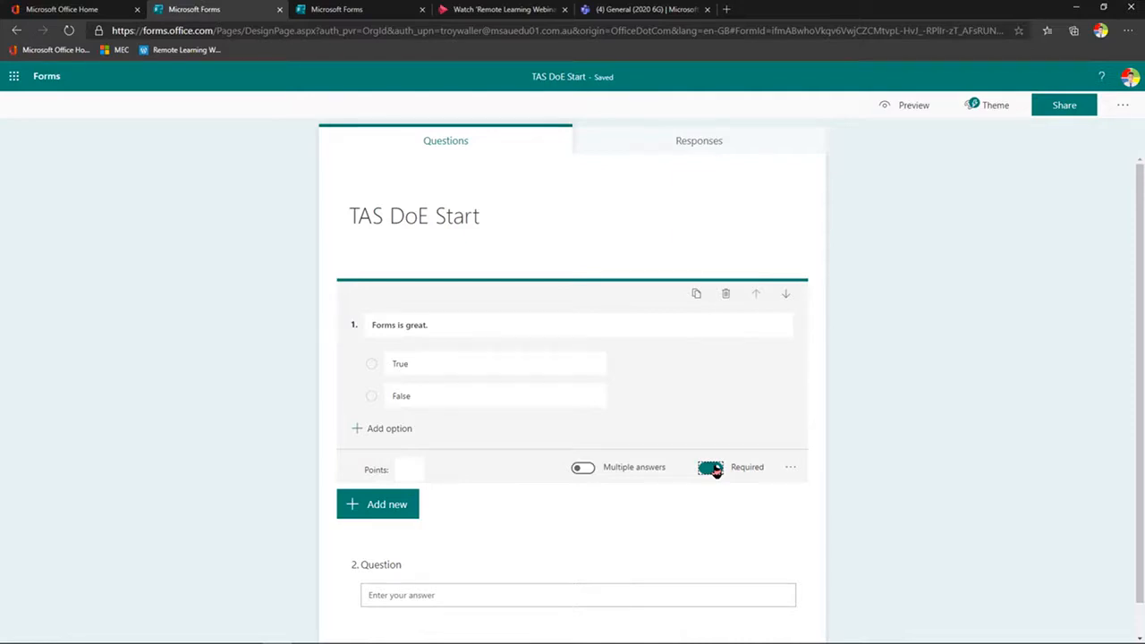
left_click(407, 471)
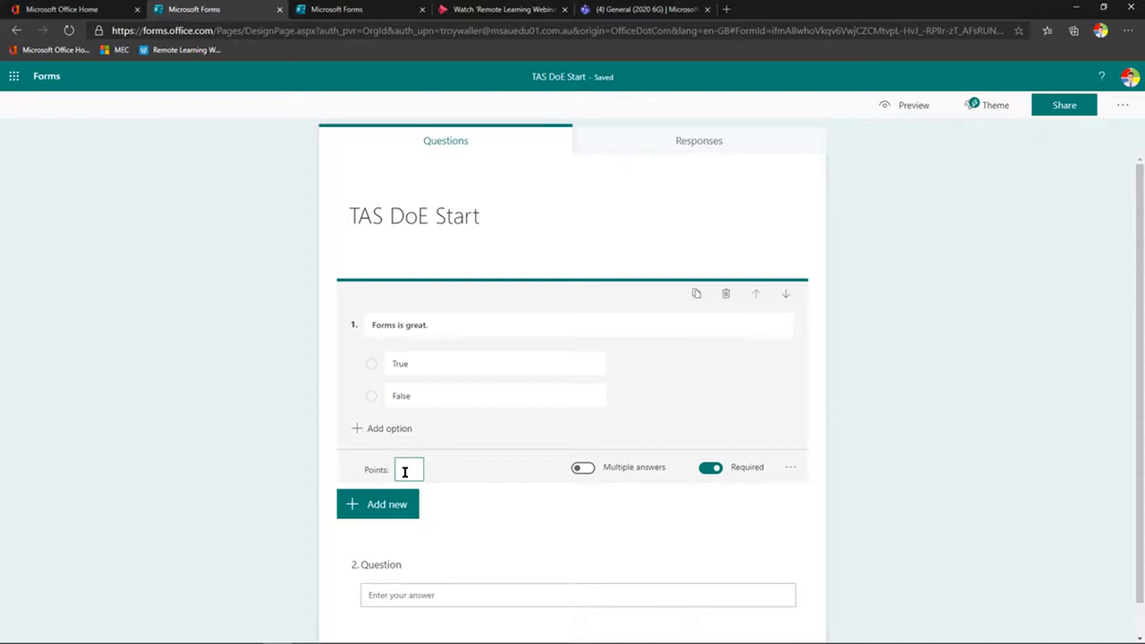
type("1")
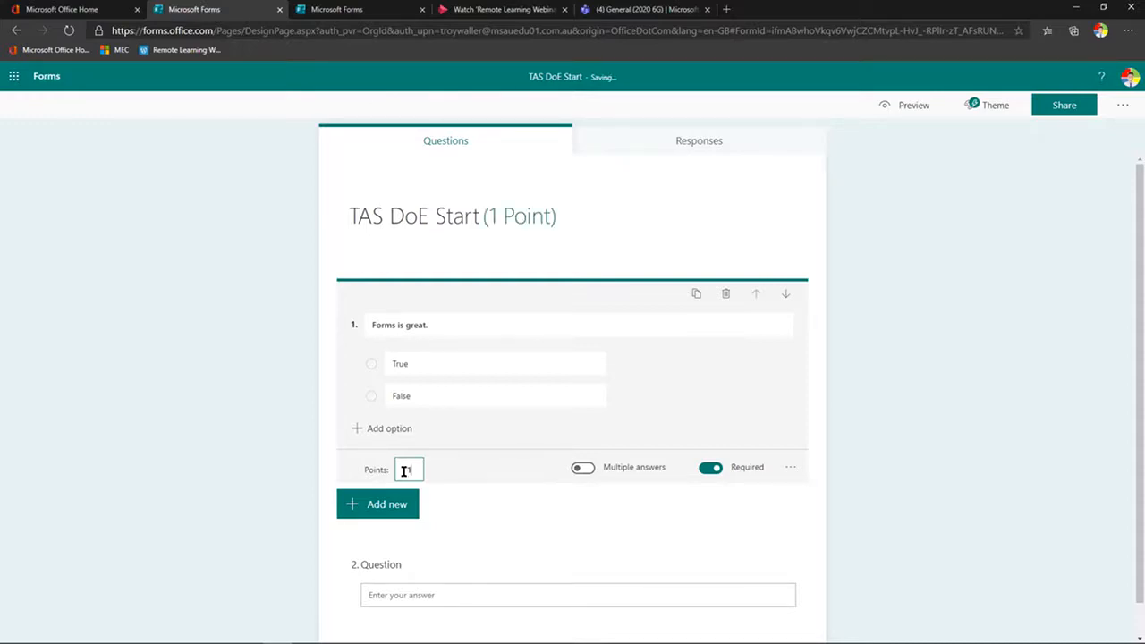
- Assign 15 points to question 2 and allow a long answer for it
scroll(405, 474, "down", 1)
left_click(399, 562)
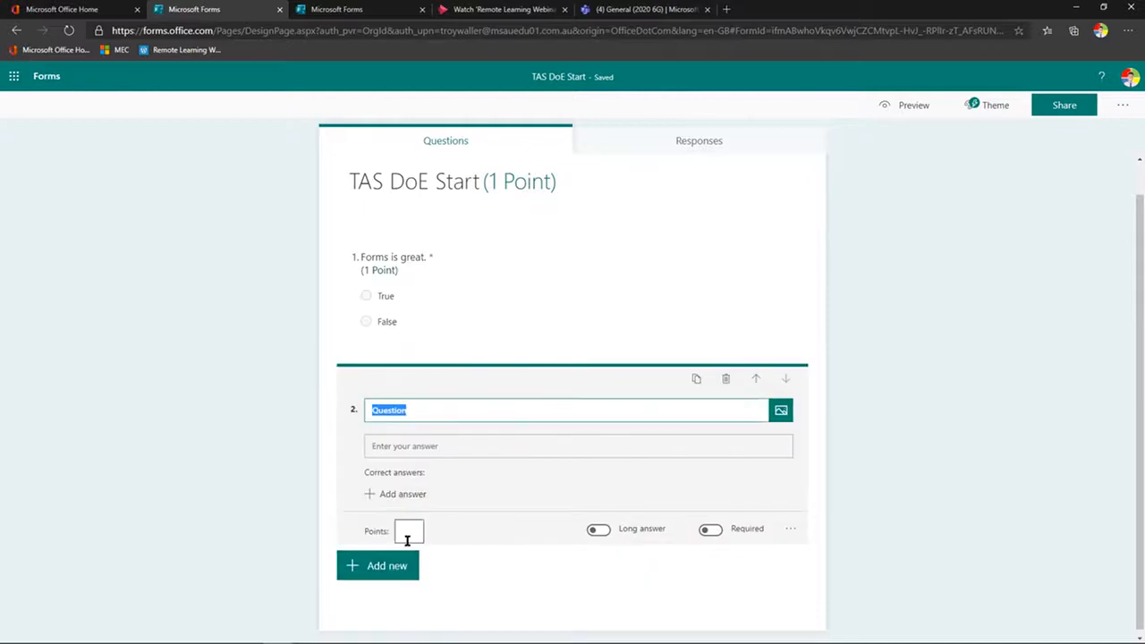
left_click(410, 530)
type("15")
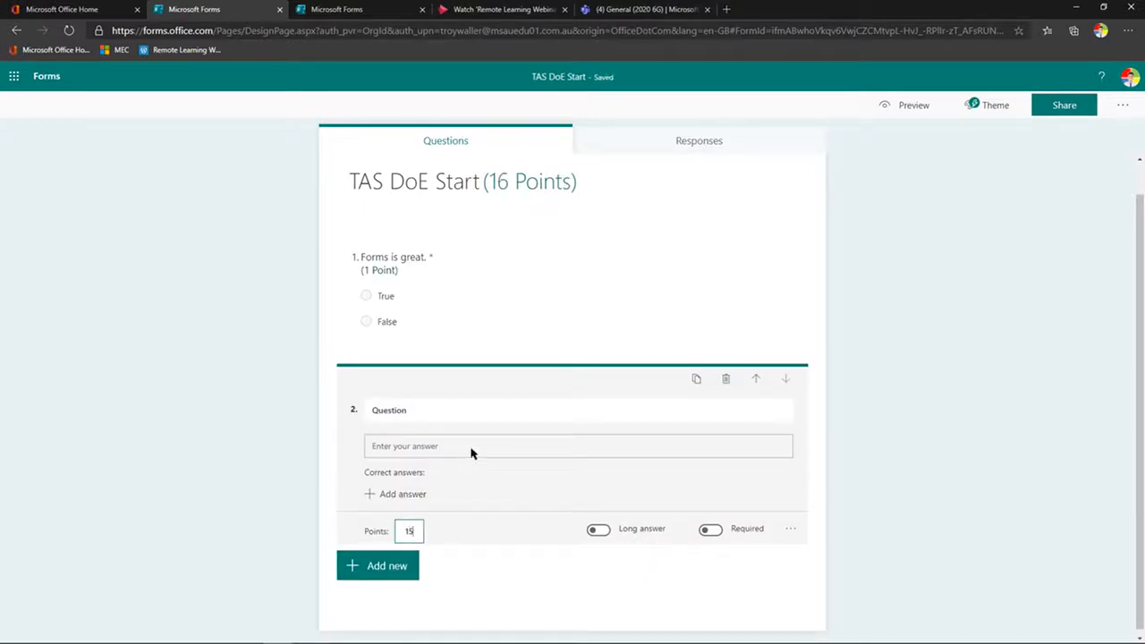
left_click(599, 531)
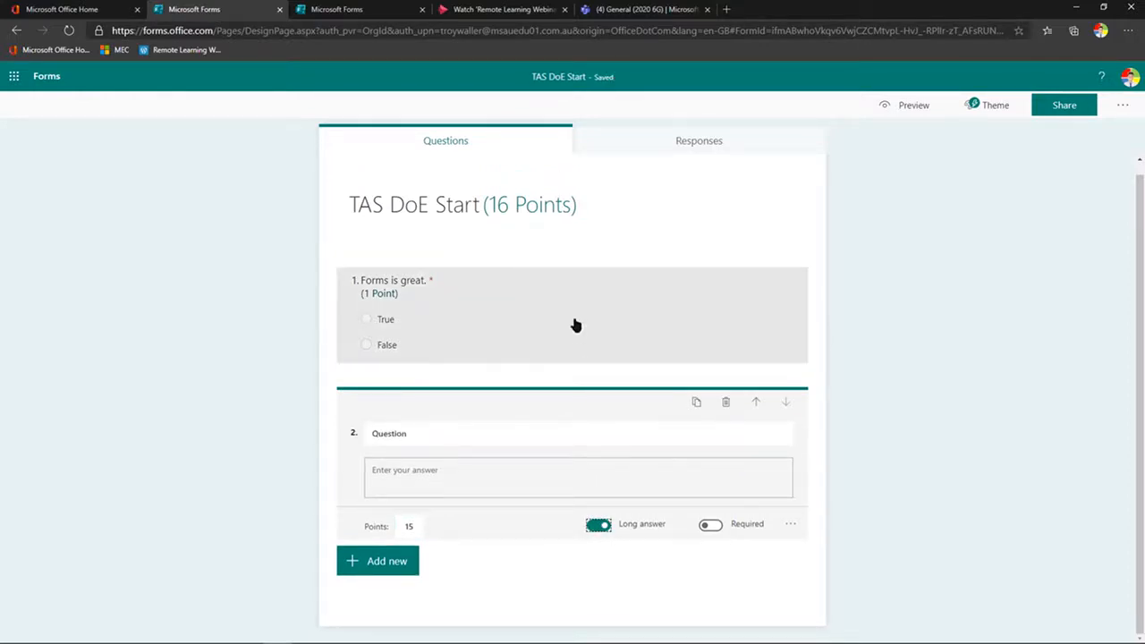
- Move question 2 above question 1 and return it to its place below
left_click(756, 403)
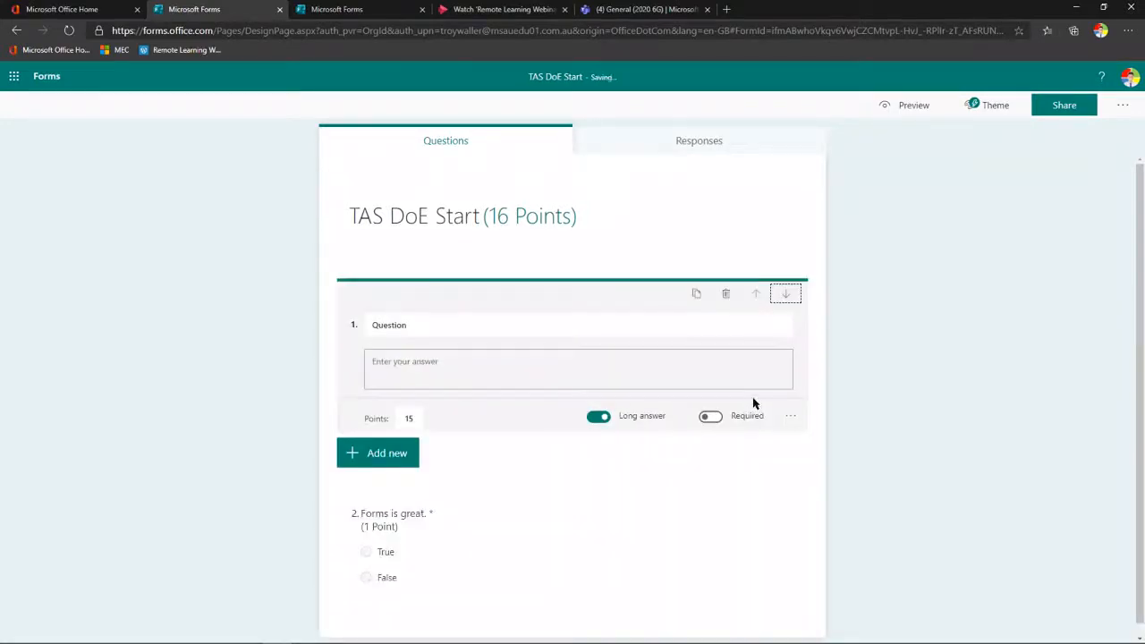
left_click(787, 298)
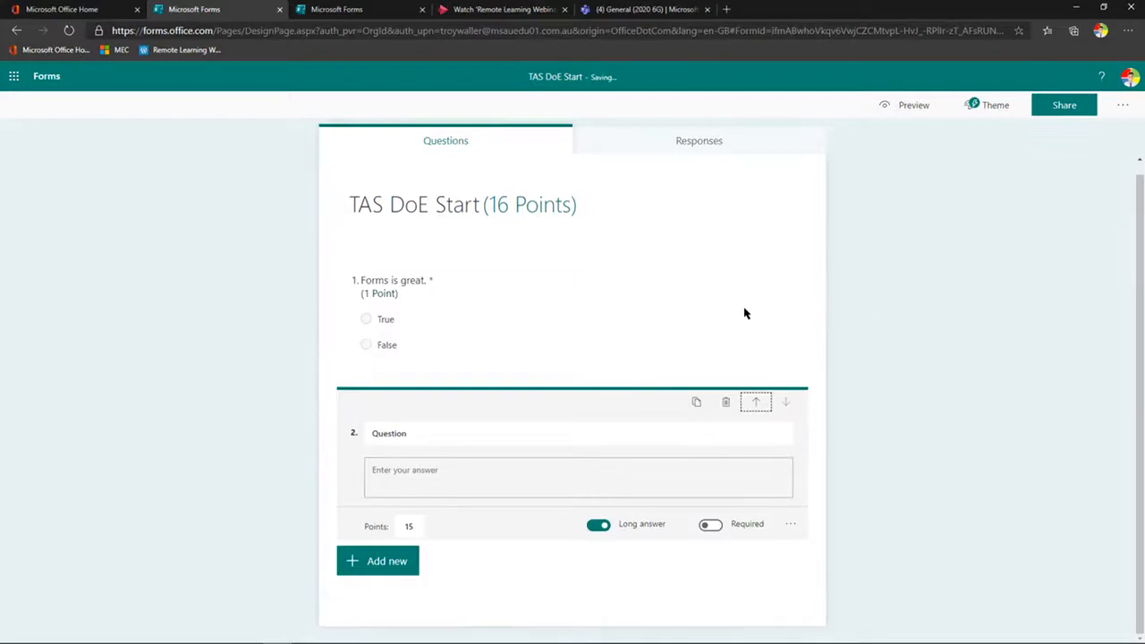
- Present question 1's answer options as a drop-down list
left_click(657, 327)
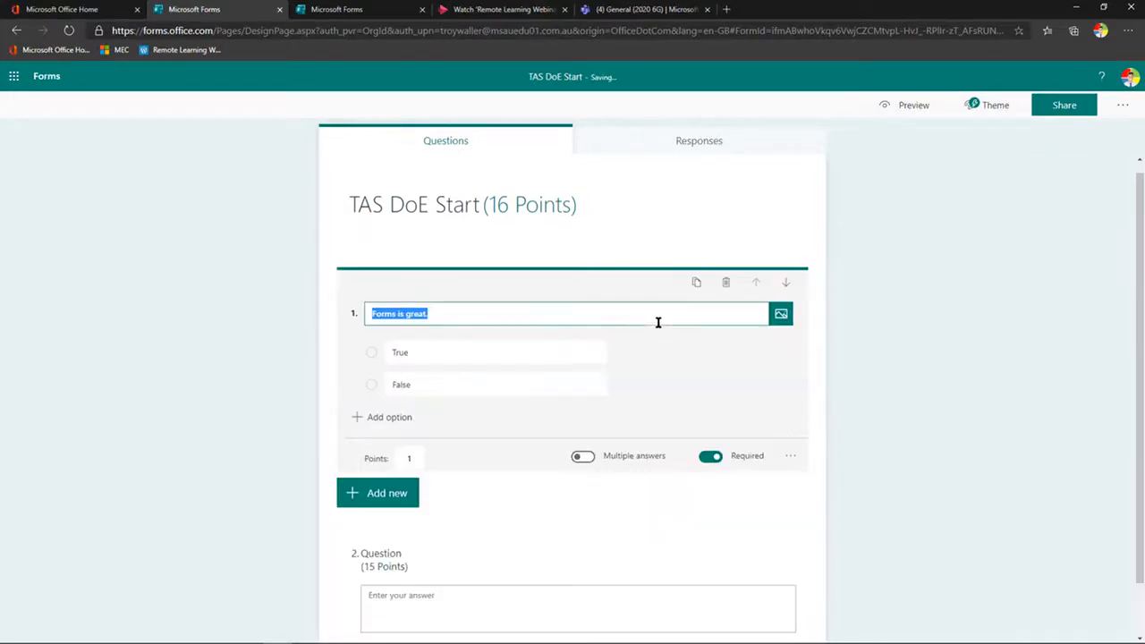
left_click(792, 462)
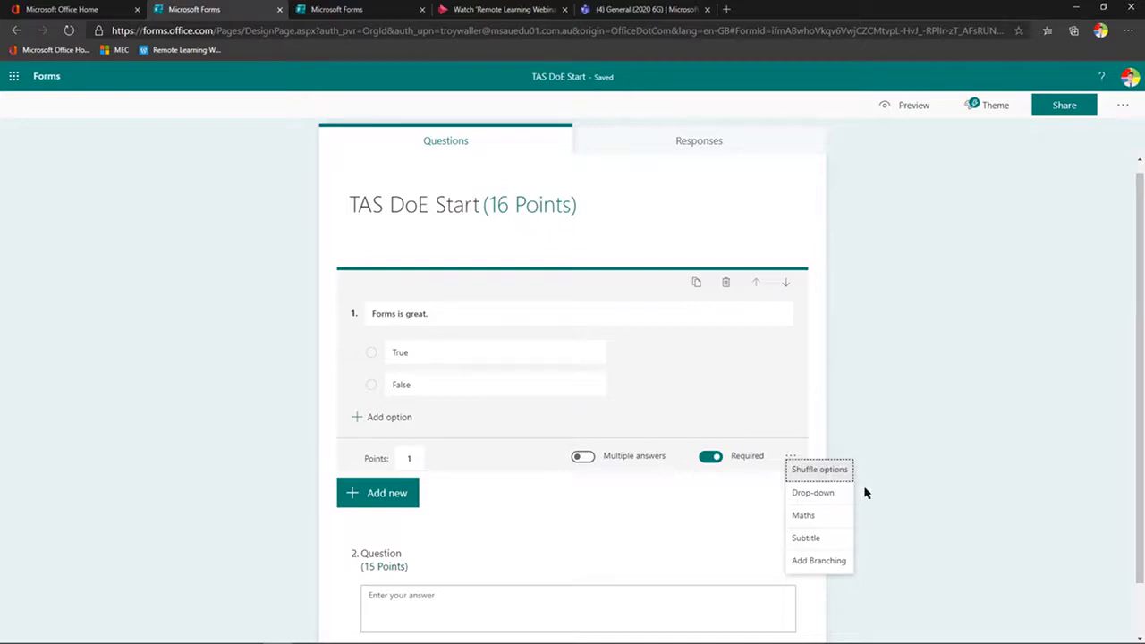
left_click(812, 493)
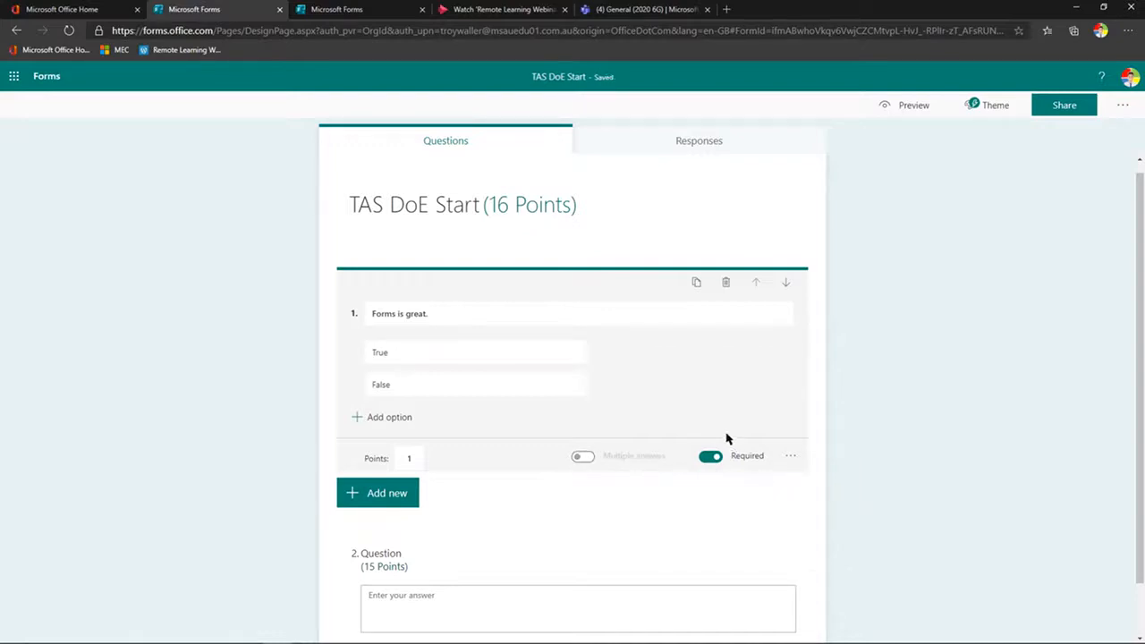
- Preview the quiz with question 1's answer list expanded, and view the question's additional settings back in the editor
left_click(910, 108)
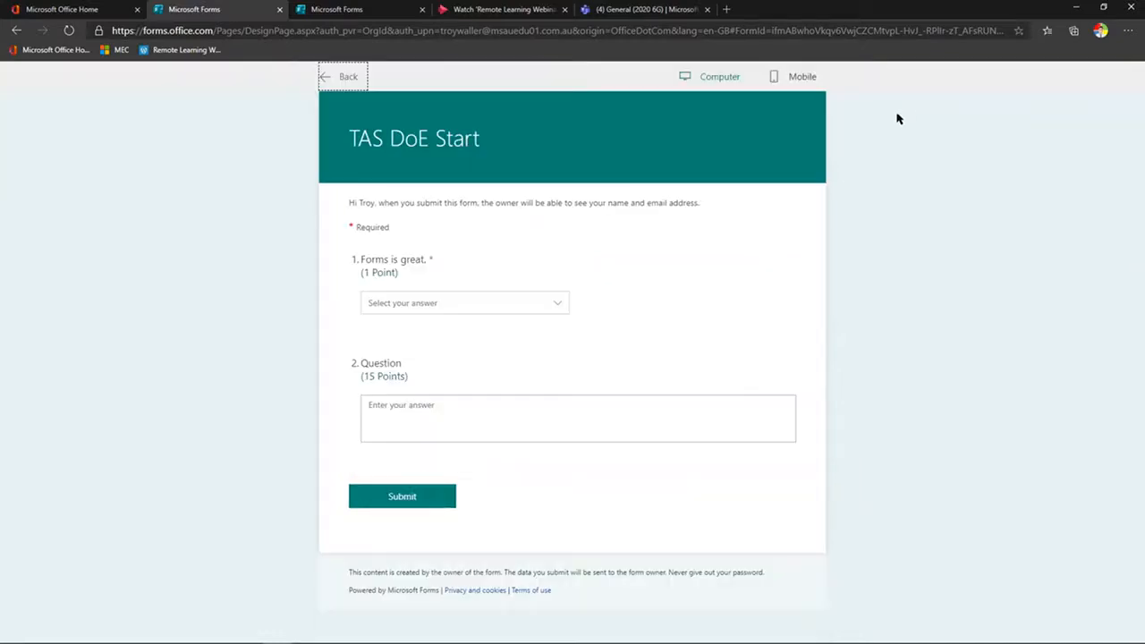
left_click(563, 305)
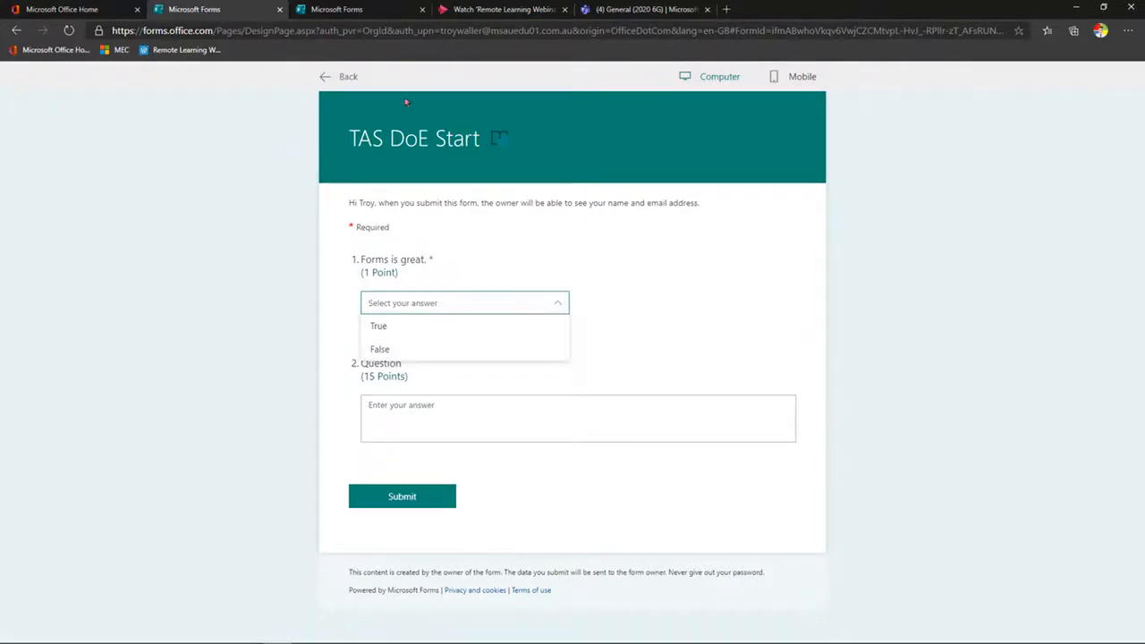
left_click(350, 78)
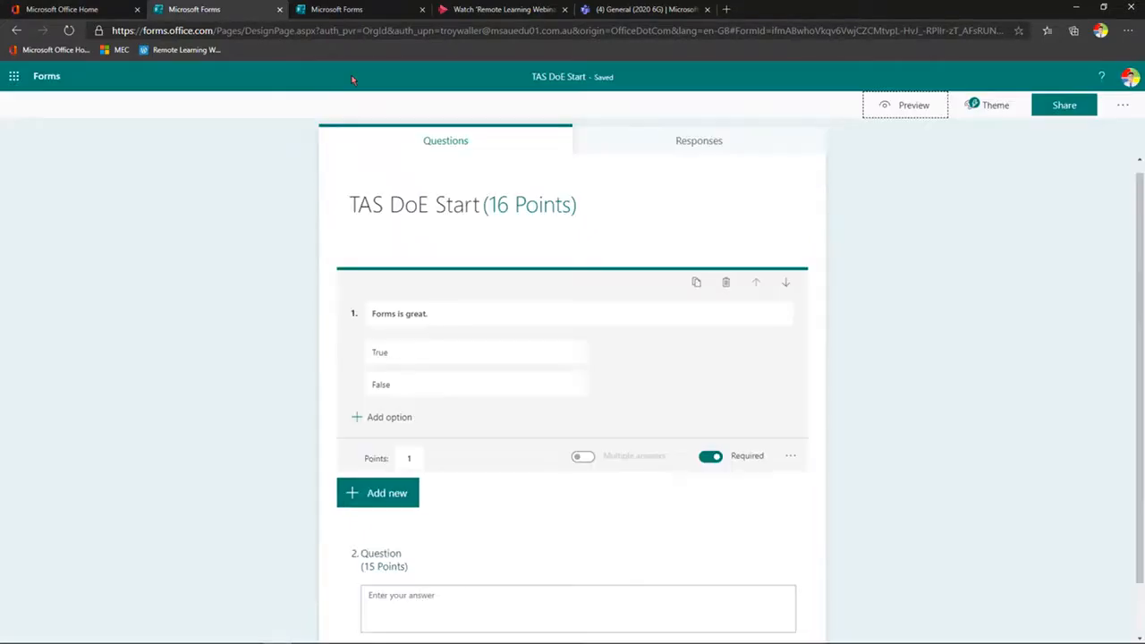
left_click(790, 457)
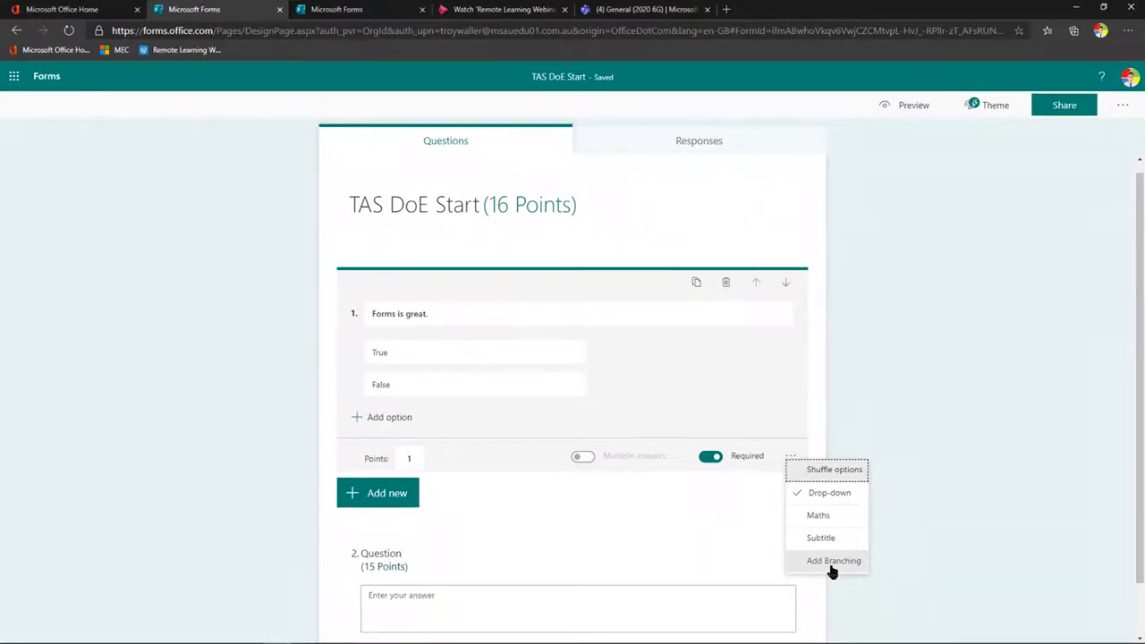
- Browse the available themes and customisation options, and apply the blue desk theme idea with the laptop and coffee cup to the quiz
left_click(990, 111)
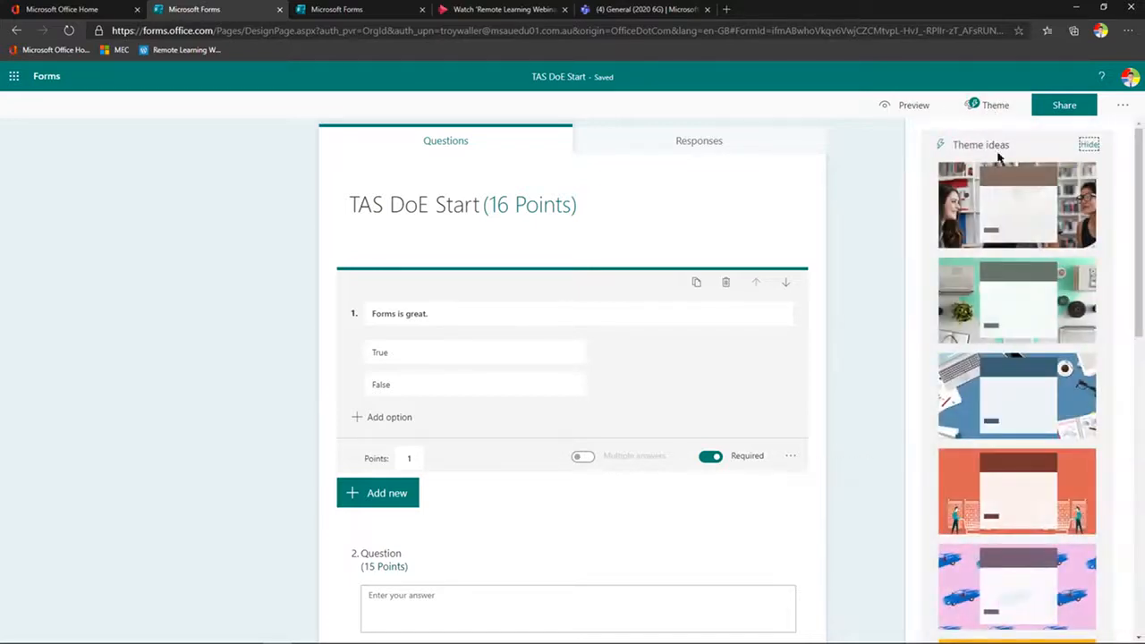
scroll(1033, 250, "down", 10)
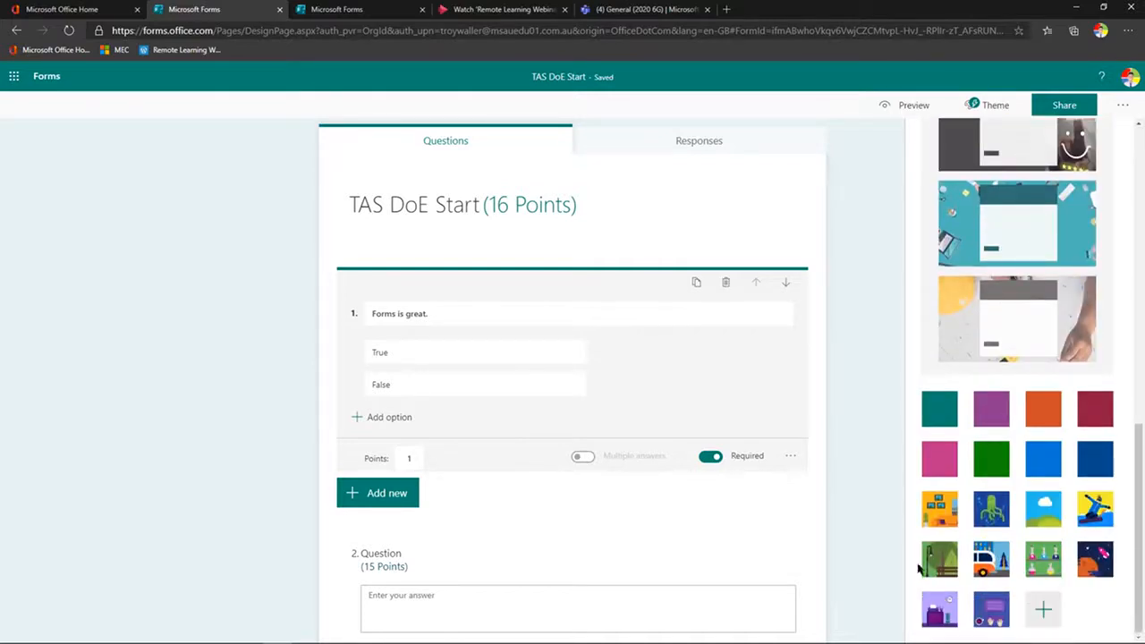
left_click(1039, 610)
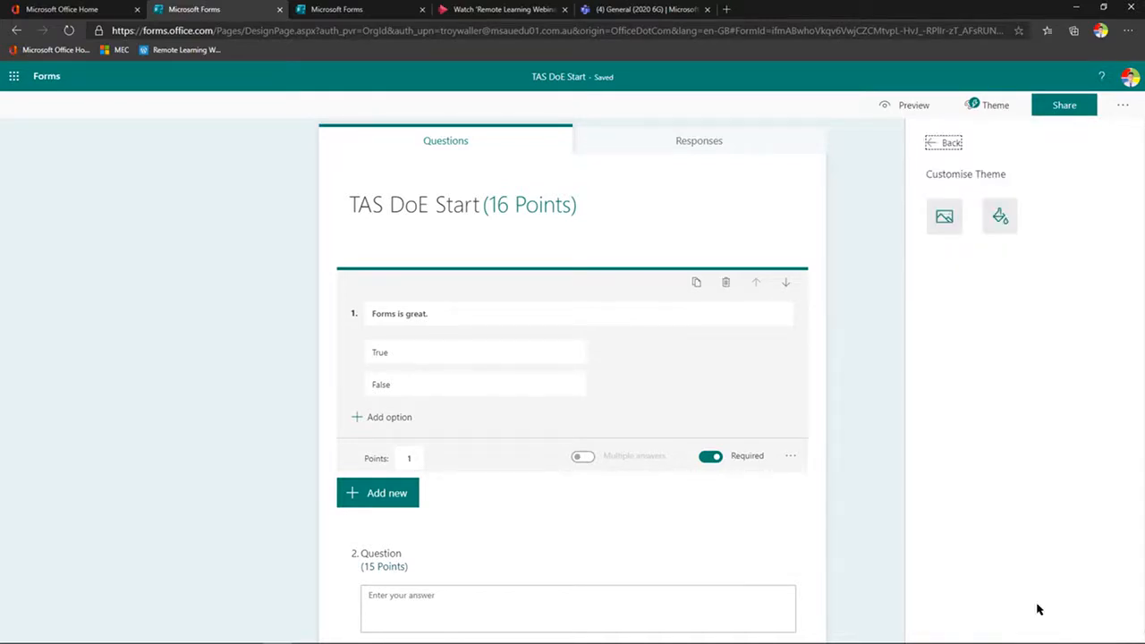
left_click(937, 147)
left_click(973, 400)
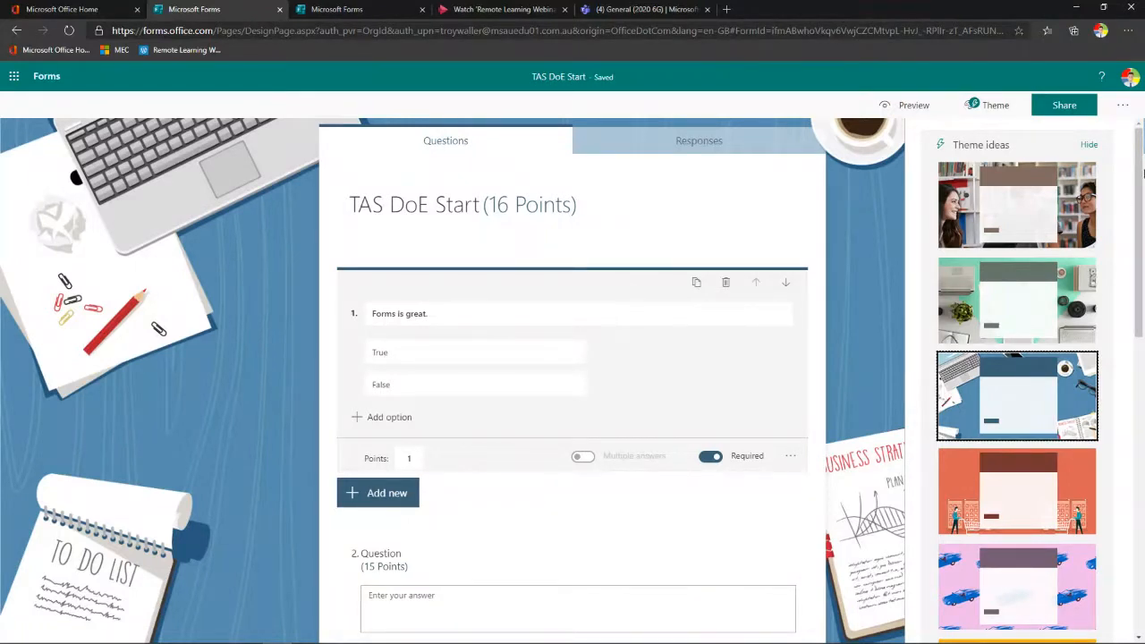
left_click(1088, 145)
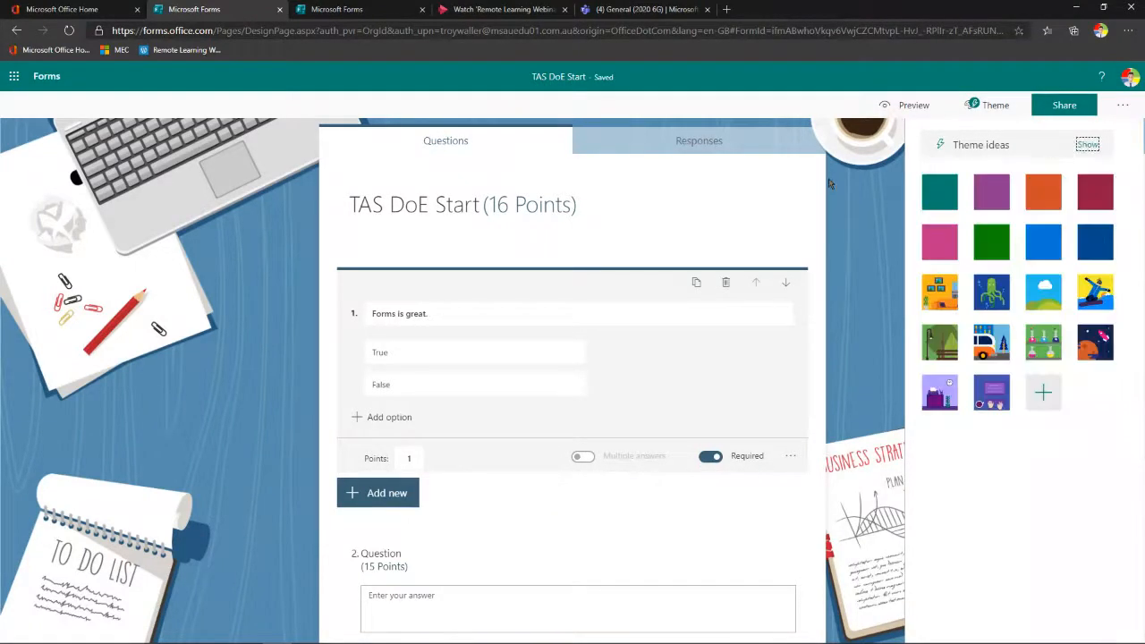
left_click(878, 197)
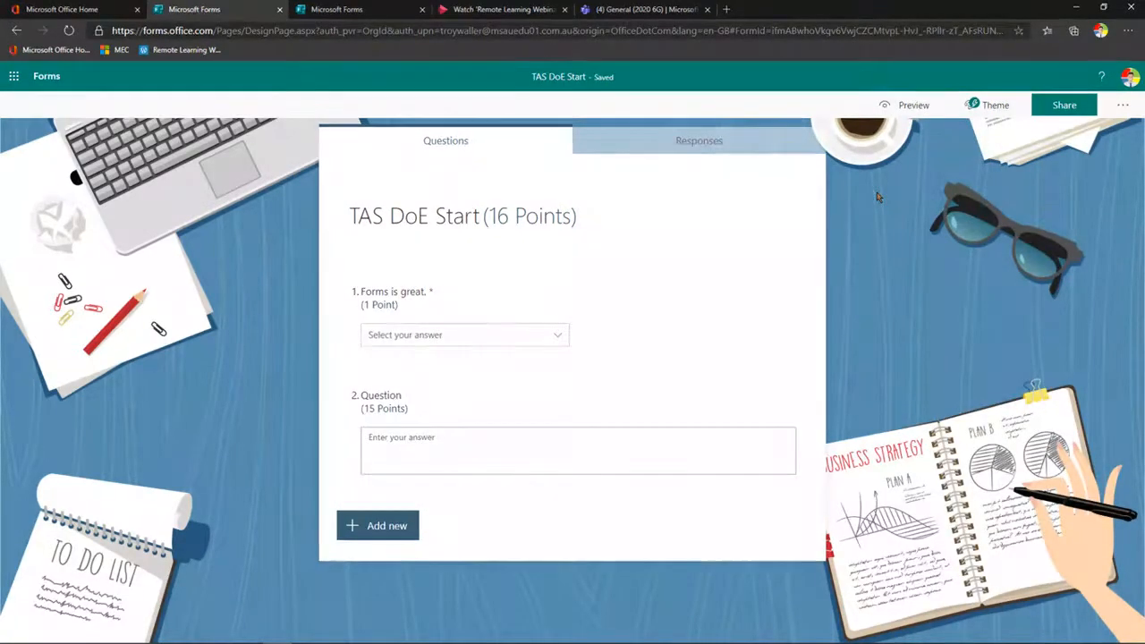
- Open the "Office 365 Summative Assessment" quiz from the forms list and view its date of birth question
left_click(42, 82)
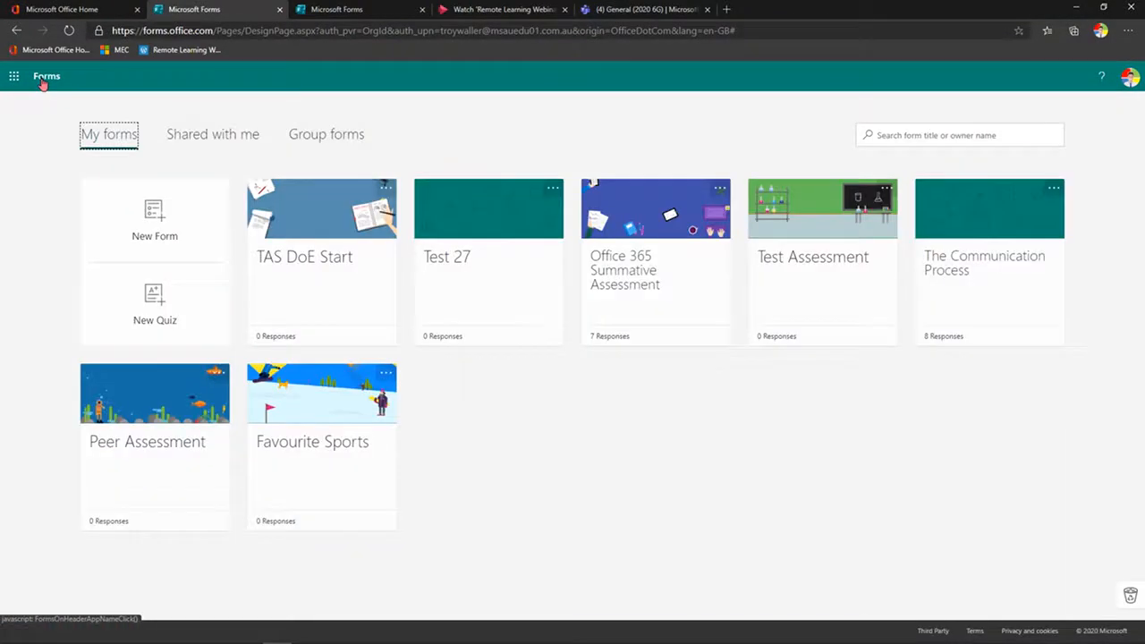
left_click(658, 257)
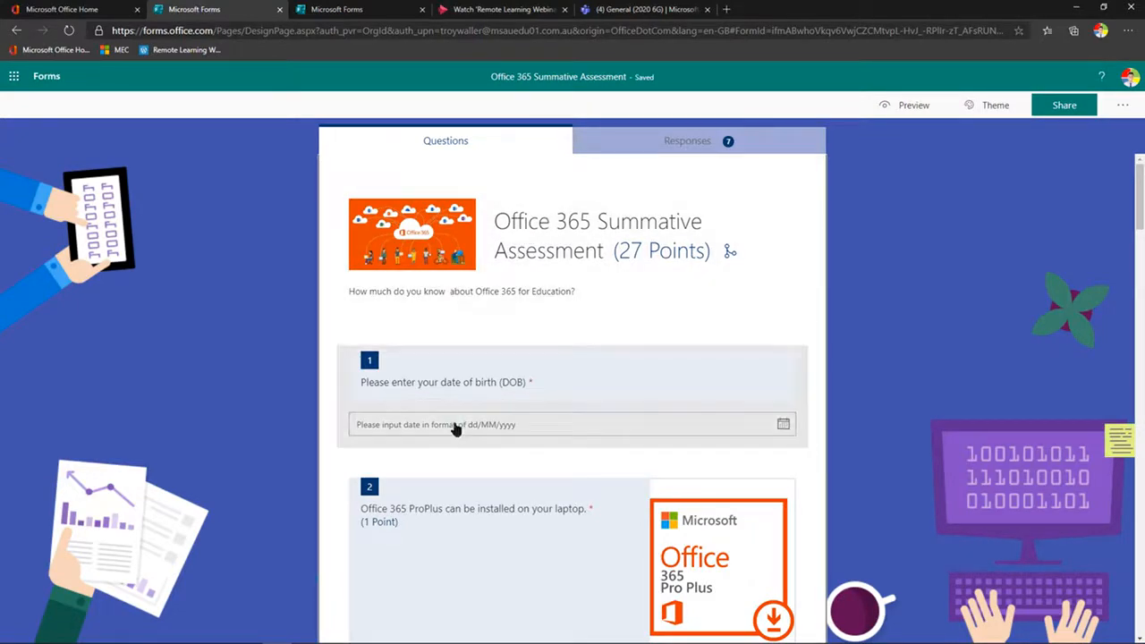
scroll(455, 429, "down", 2)
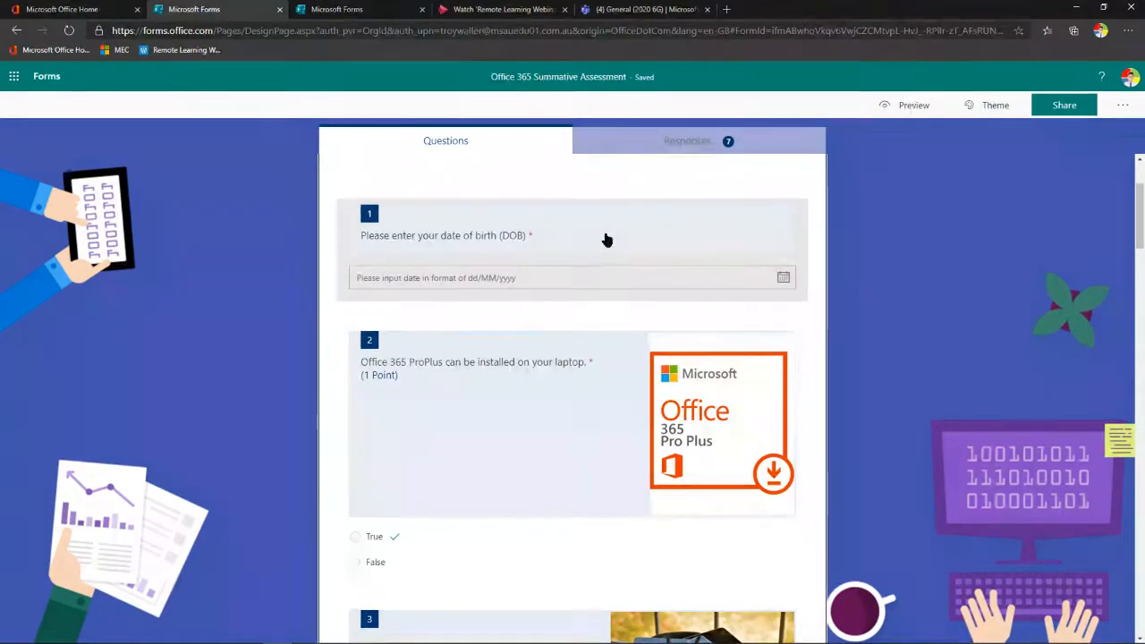
left_click(605, 240)
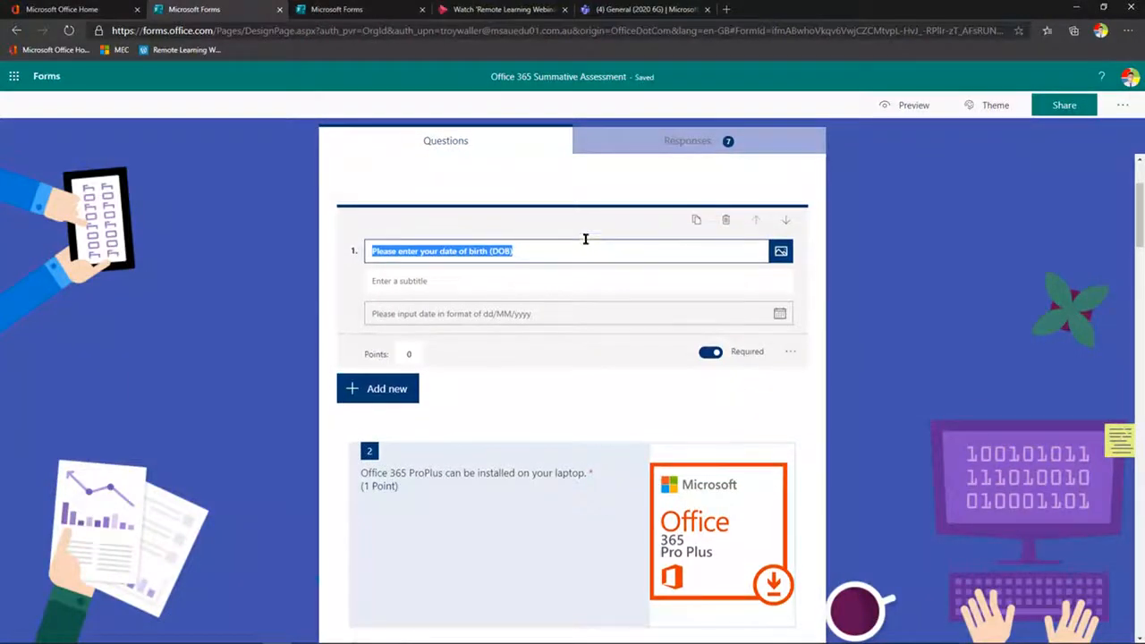
scroll(586, 243, "up", 2)
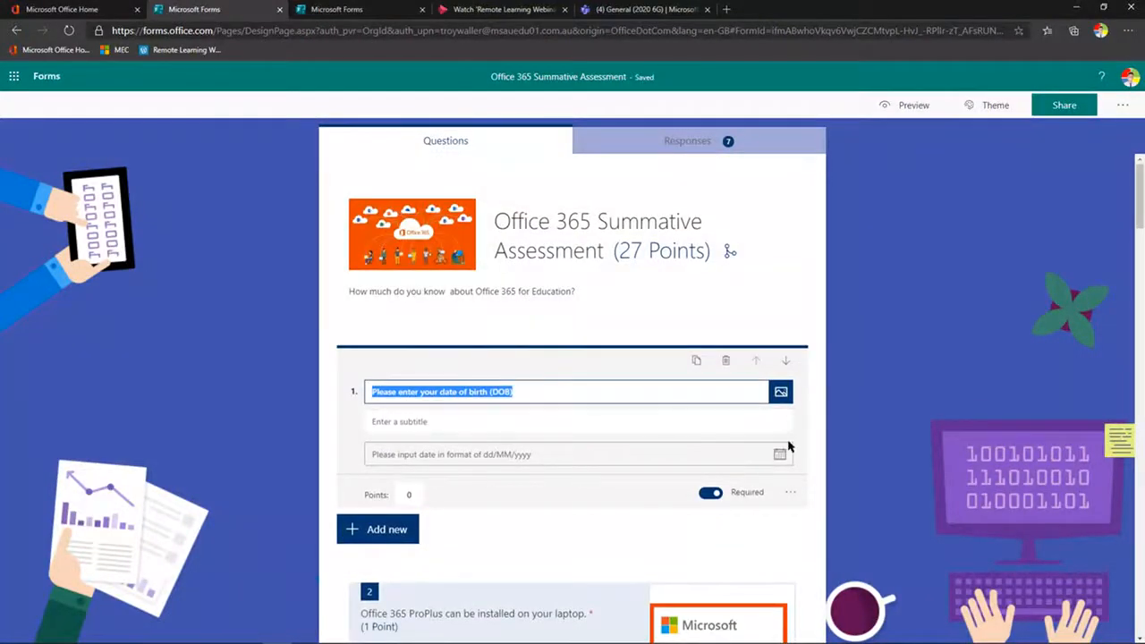
scroll(513, 412, "down", 3)
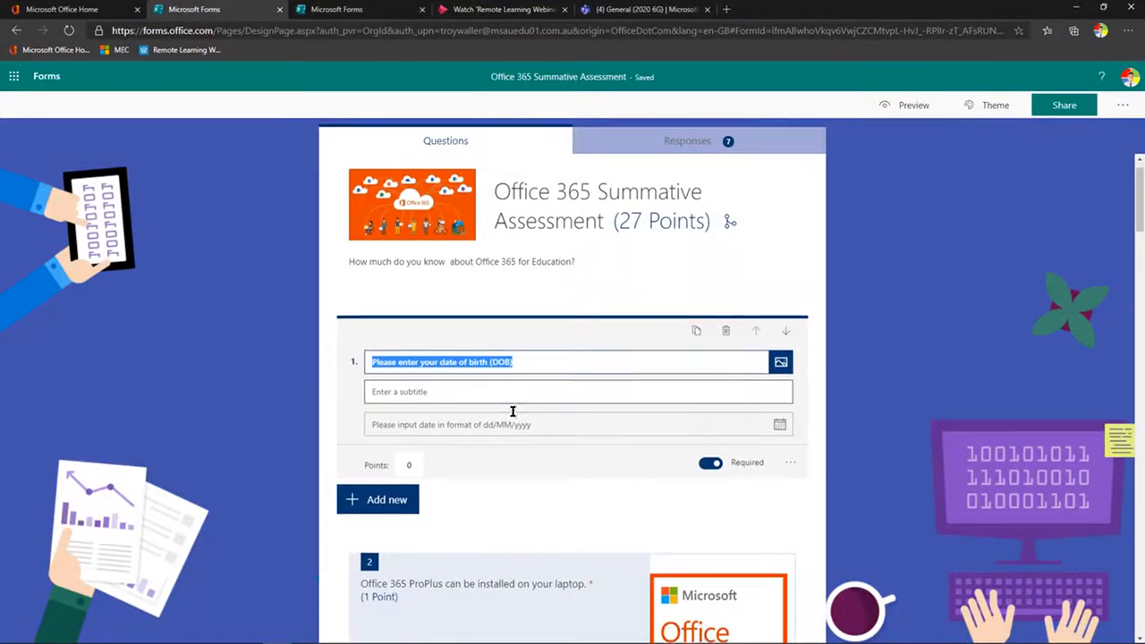
- Open question 2 about Office 365 ProPlus and examine its image, correct answer marking and answer feedback
left_click(545, 451)
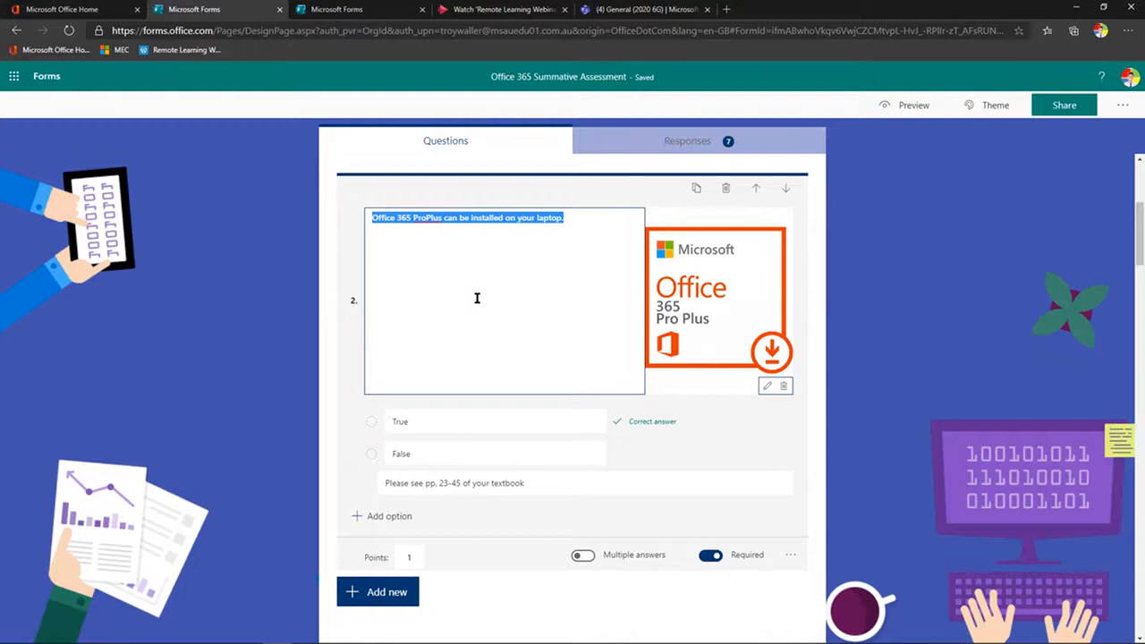
left_click(657, 422)
left_click(442, 218)
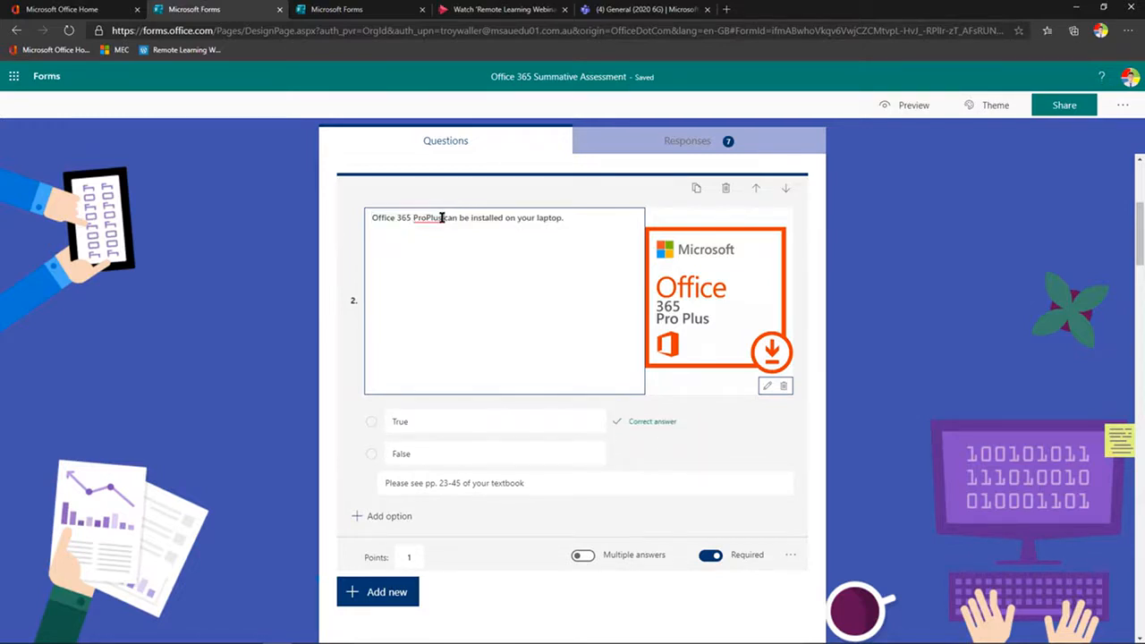
- Reword question 2 to read "Microsoft 365 Apps can be installed on your laptop."
left_click_drag(442, 217, 414, 218)
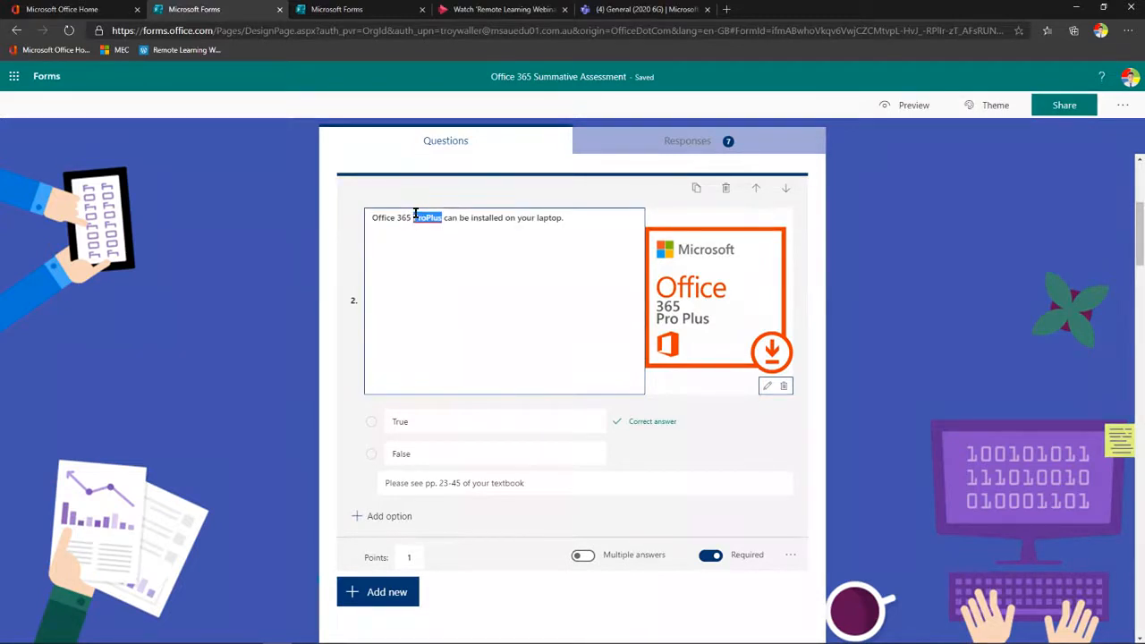
key("BackSpace")
type("Apps")
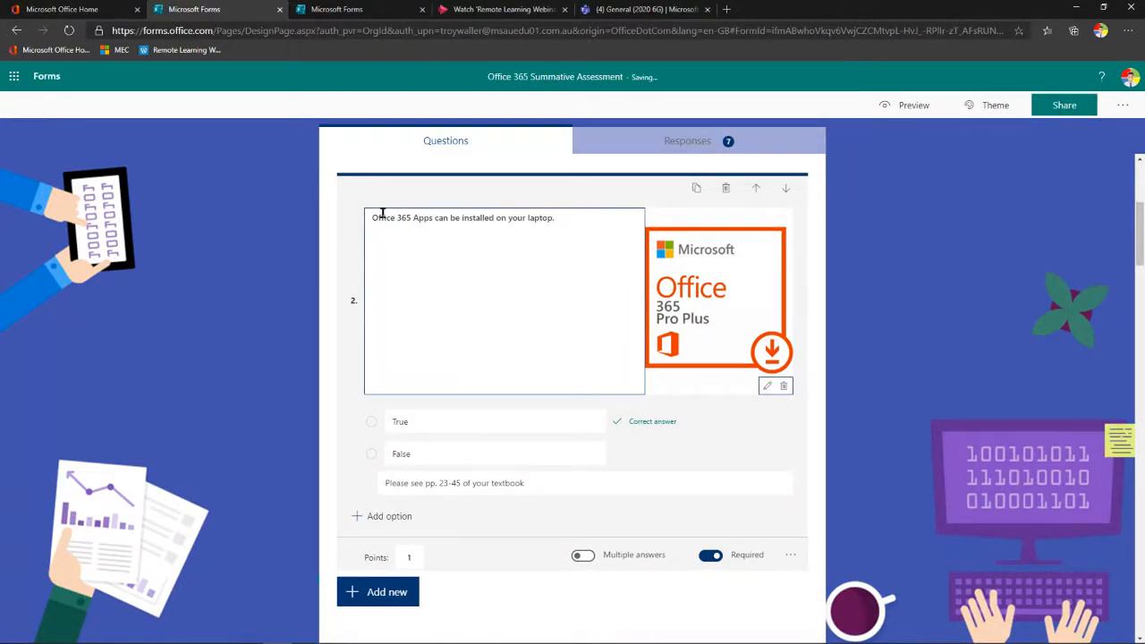
double_click(382, 216)
type("Microsof")
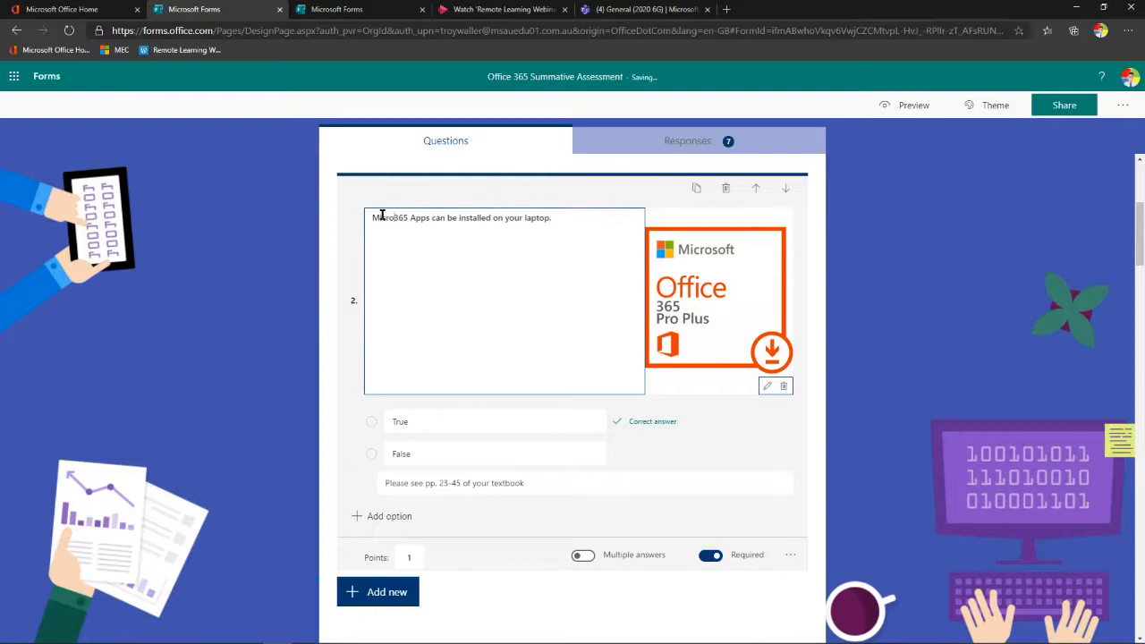
key("BackSpace")
key("BackSpace")
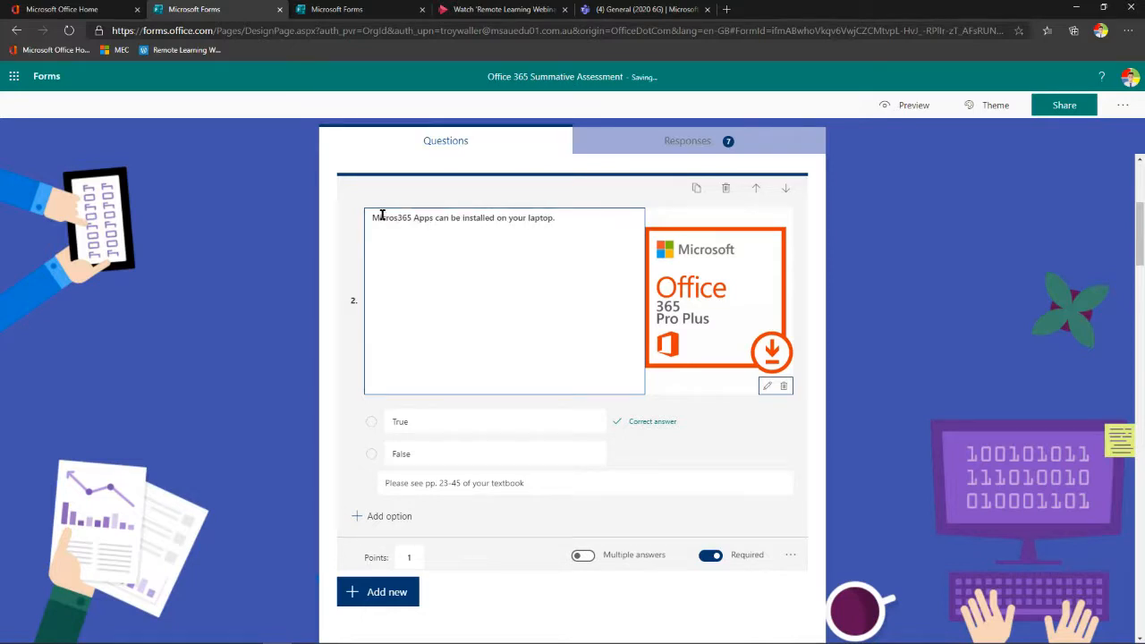
type("oft")
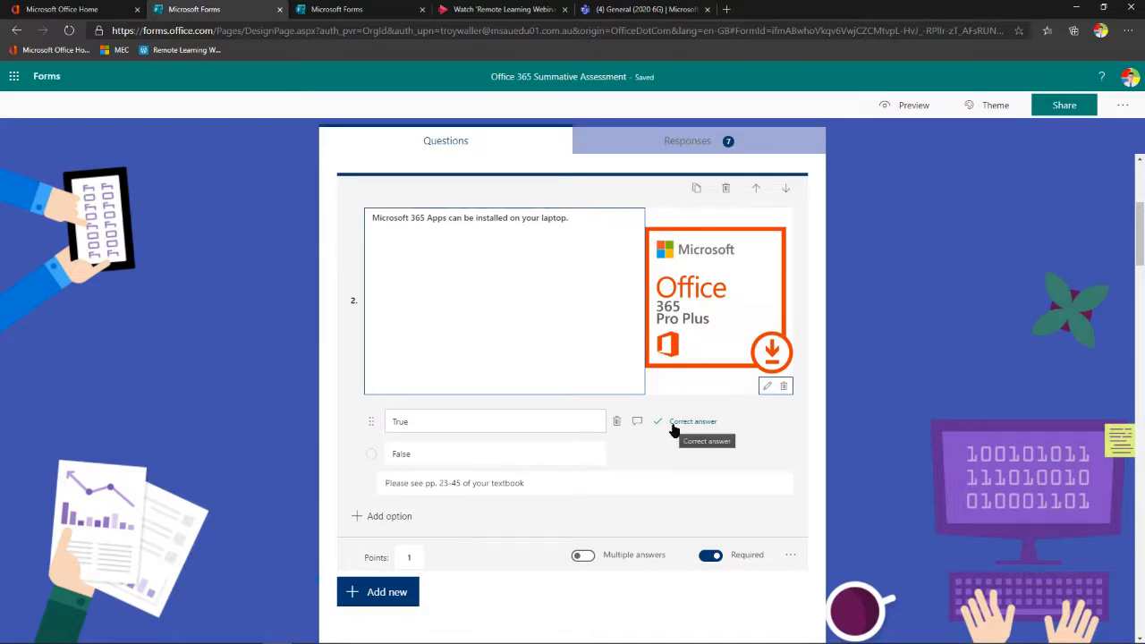
- Mark True as question 2's correct answer and set the message for False to "Please see pp. 25 of your textbook"
left_click(655, 456)
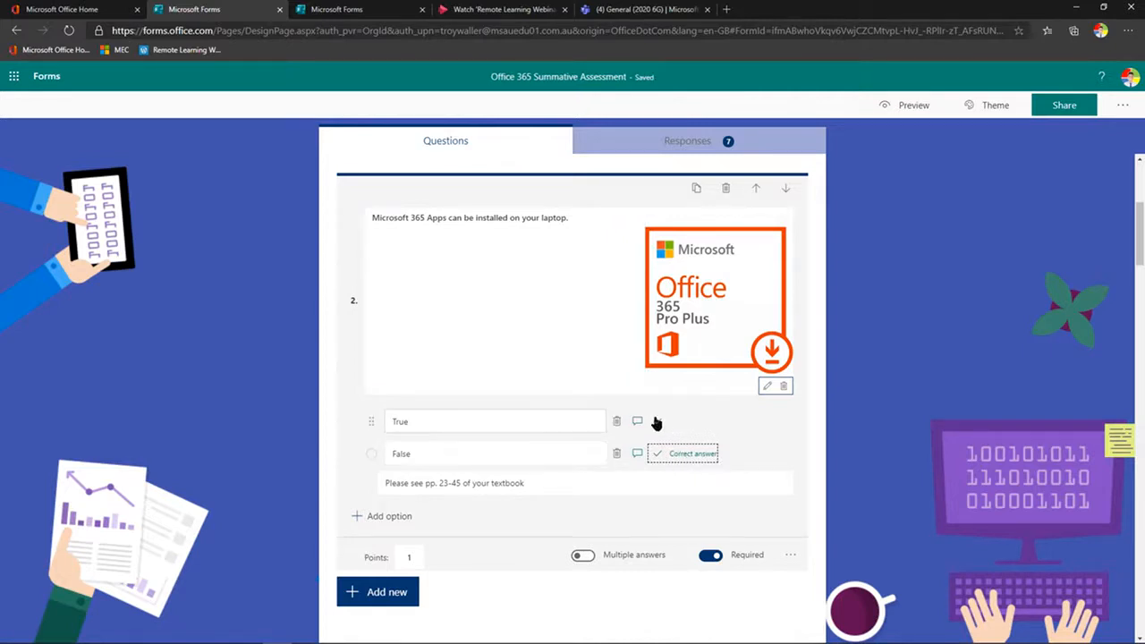
left_click(659, 423)
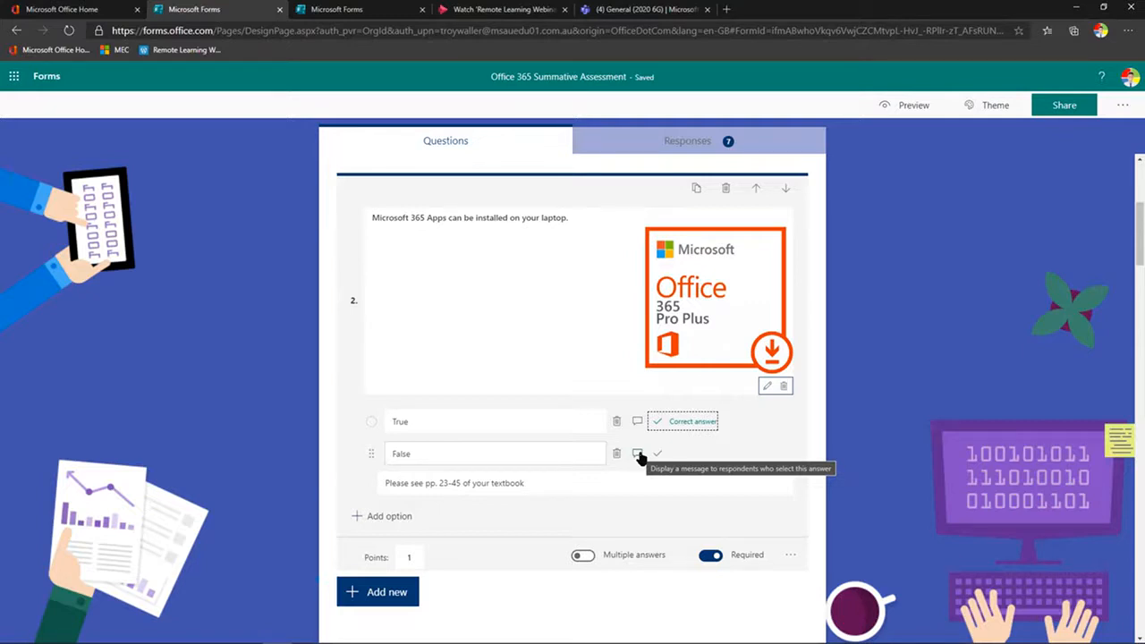
left_click(639, 455)
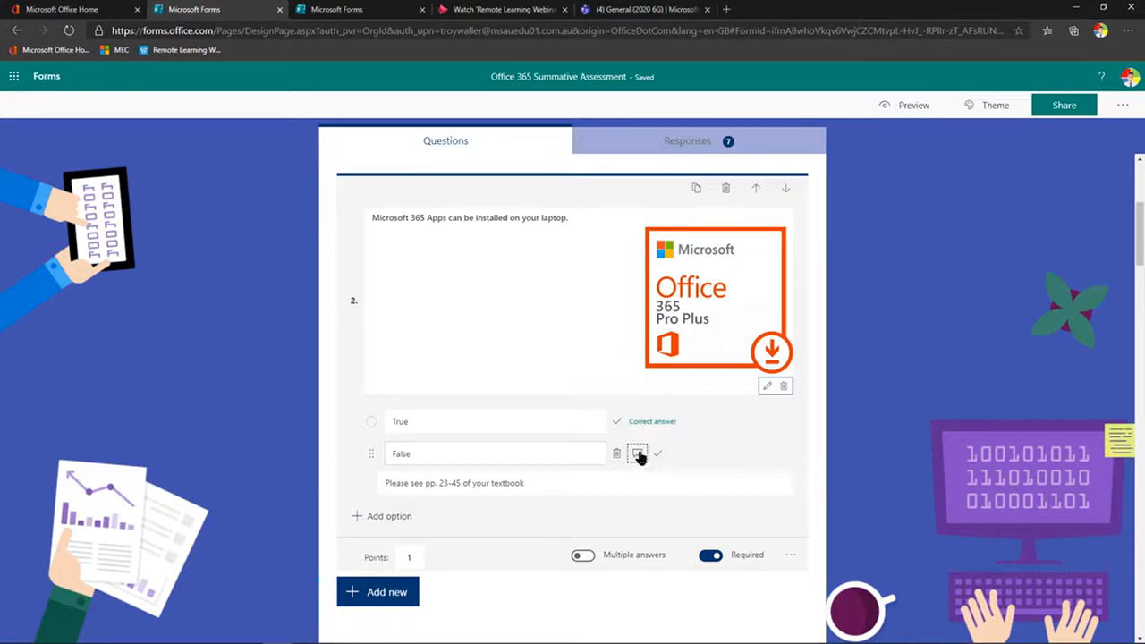
left_click(638, 455)
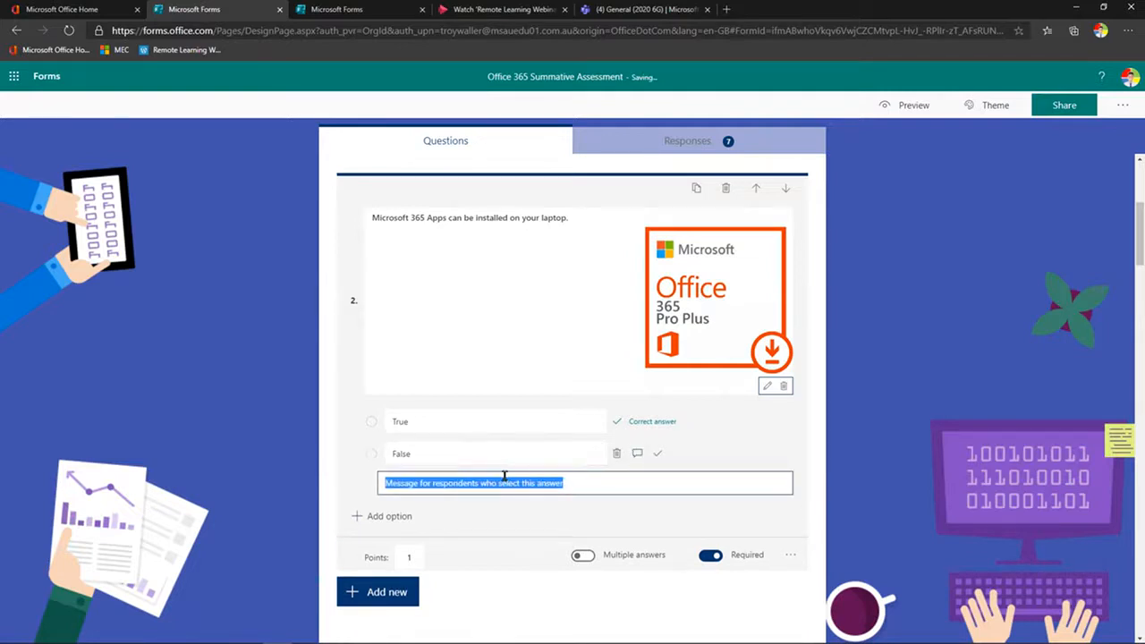
type("Please see pp. 25 of your textbook")
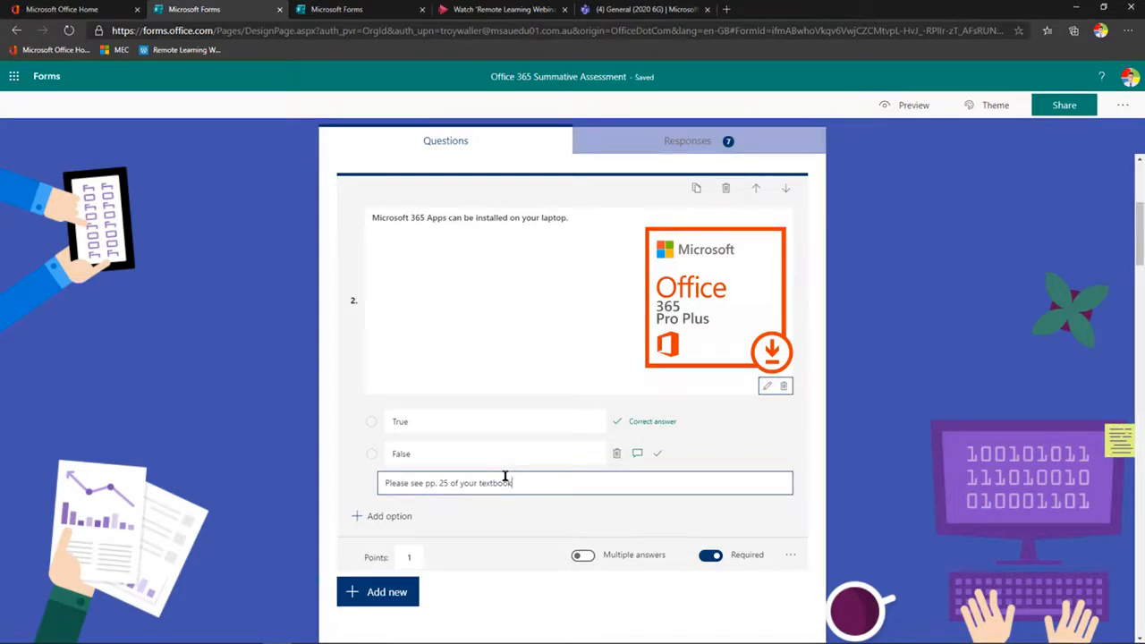
- Open question 3 about devices that can access Office 365 and examine its answer options, feedback messages and correct answer marking
scroll(519, 429, "down", 5)
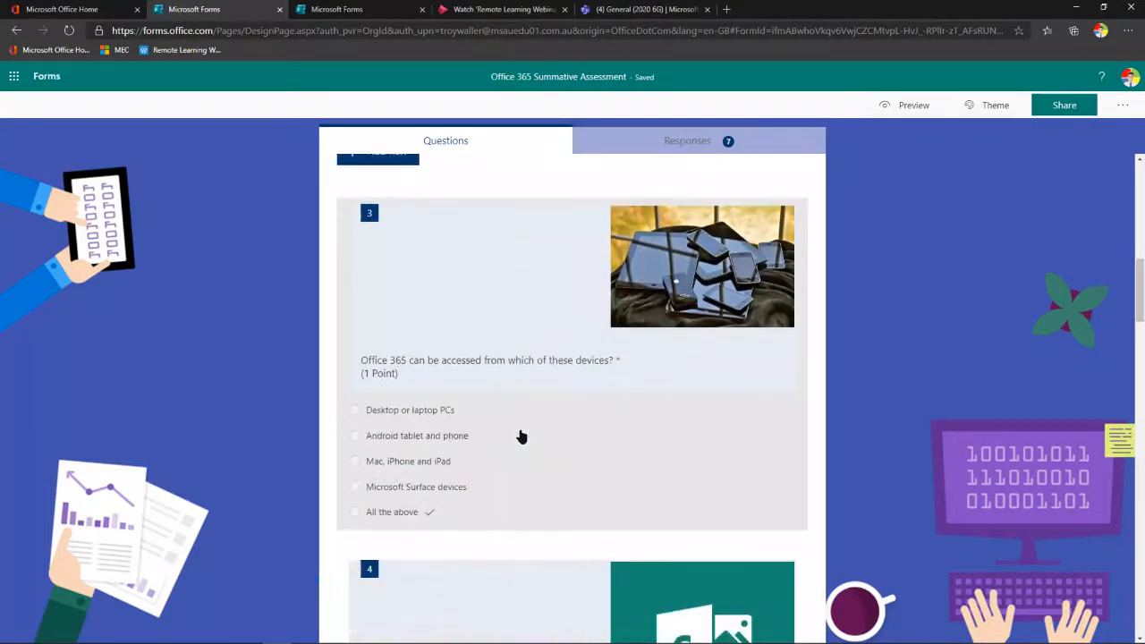
left_click(570, 313)
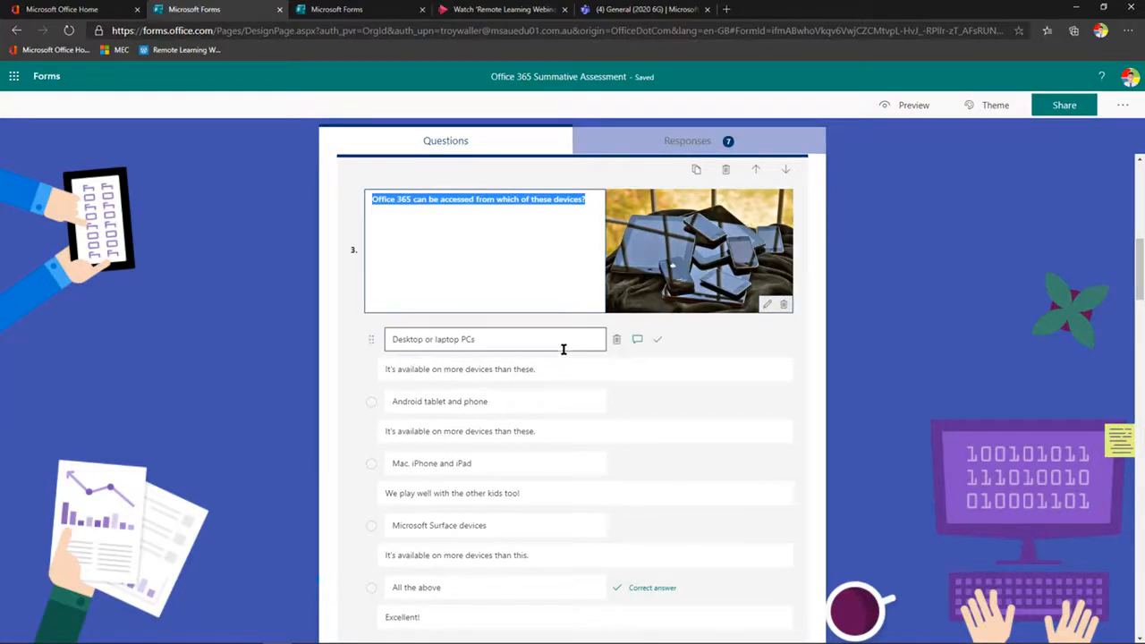
scroll(563, 357, "down", 1)
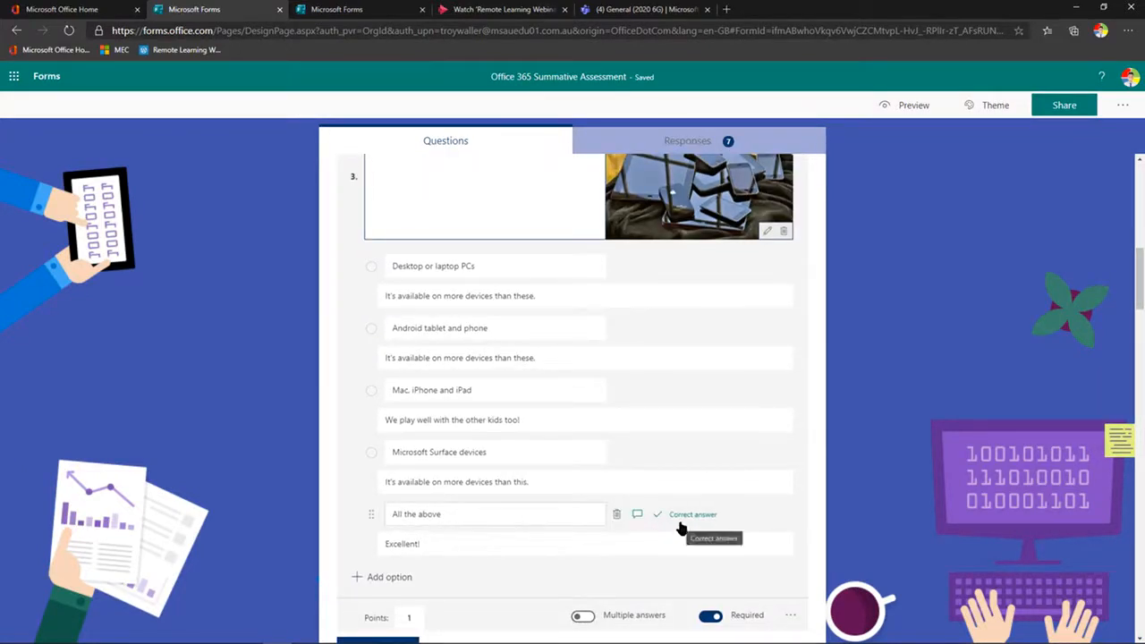
scroll(664, 493, "up", 3)
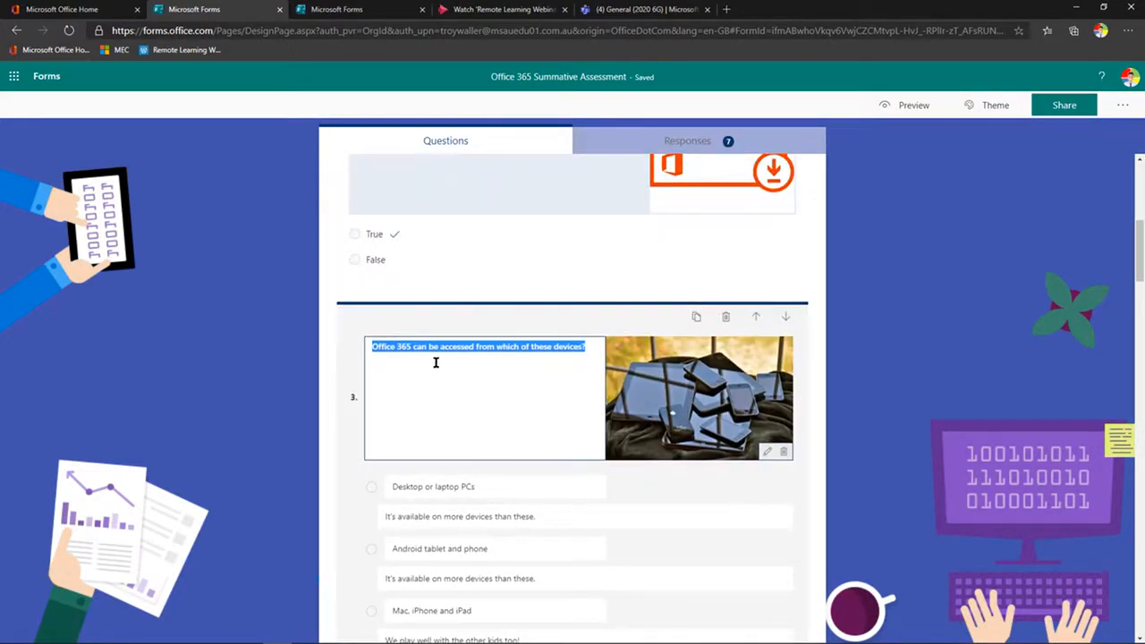
scroll(452, 355, "down", 3)
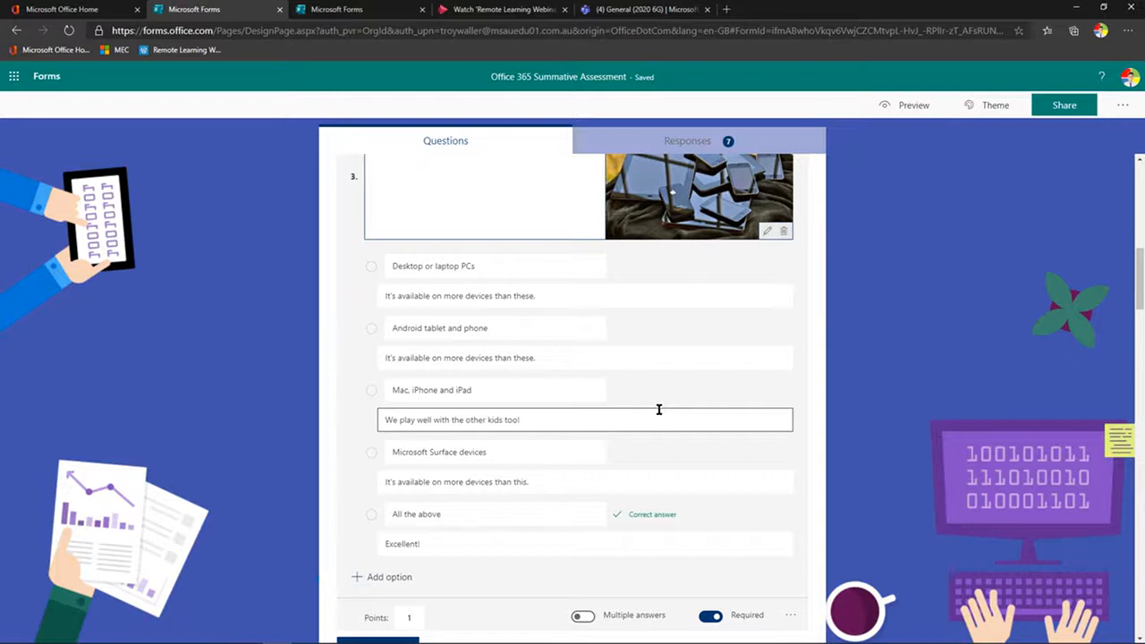
scroll(660, 409, "down", 1)
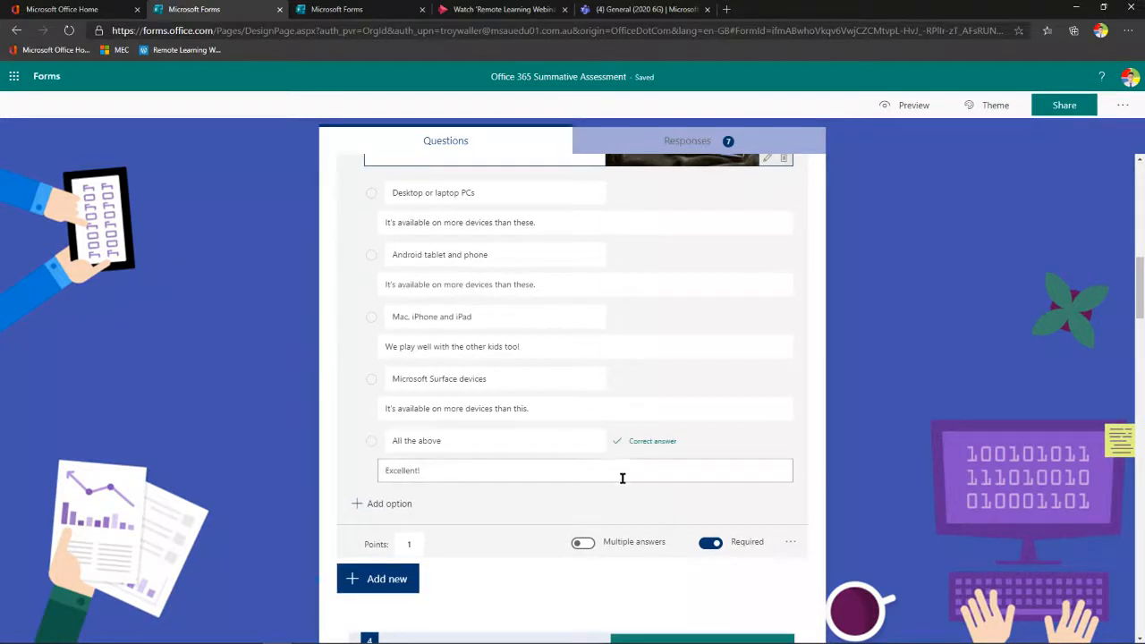
scroll(623, 478, "down", 1)
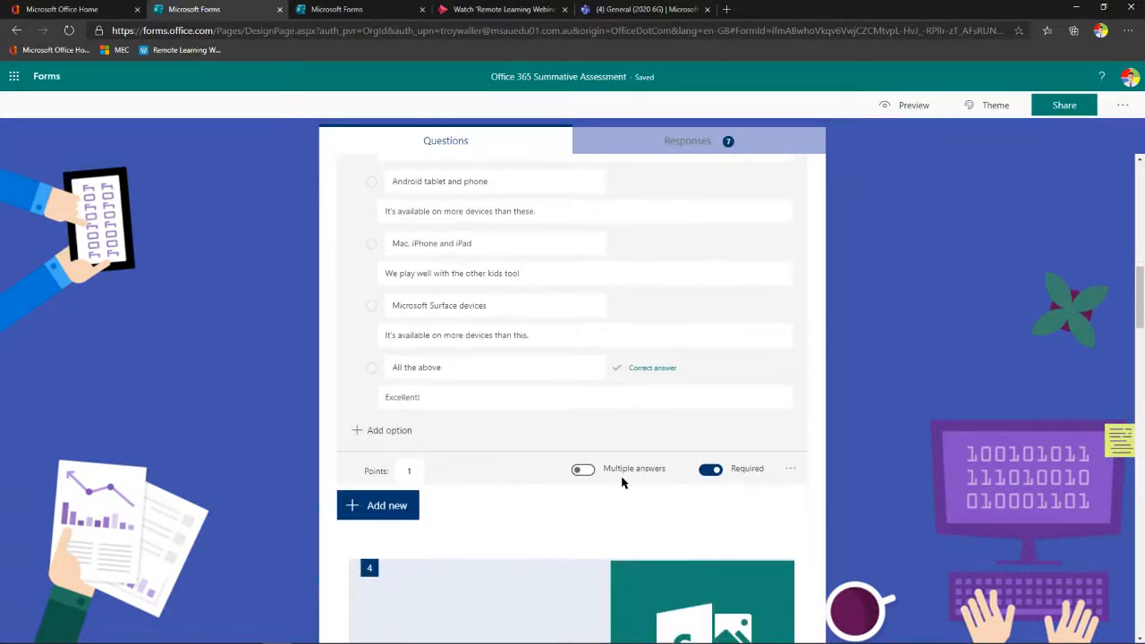
- Open question 4 about Sway and examine its multiple correct answers and the feedback message for each option
scroll(622, 481, "down", 5)
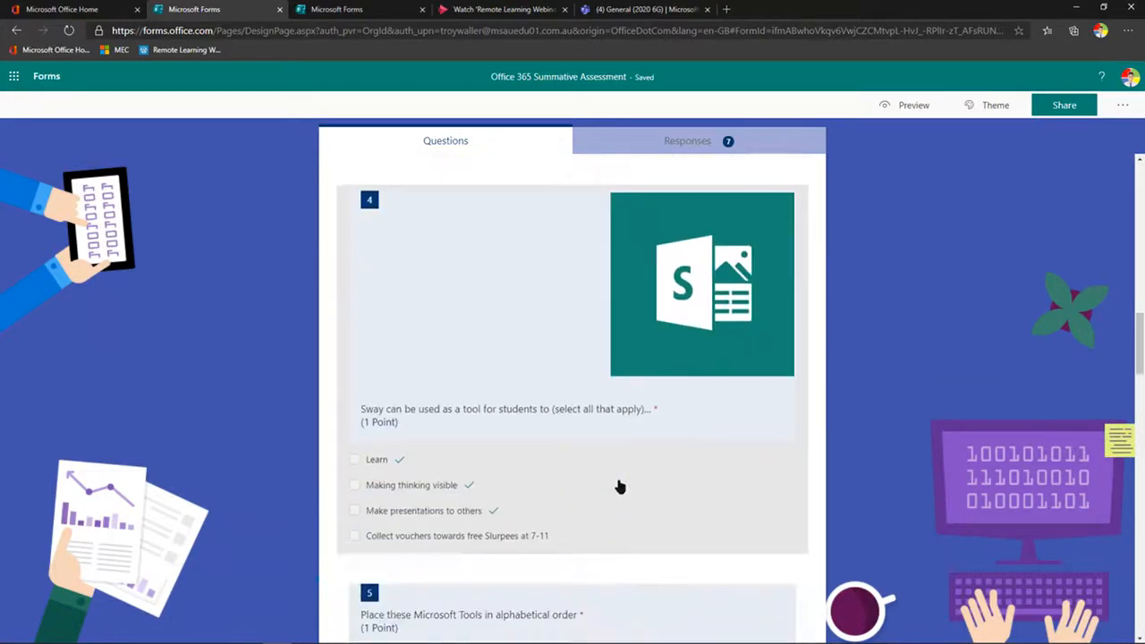
left_click(690, 478)
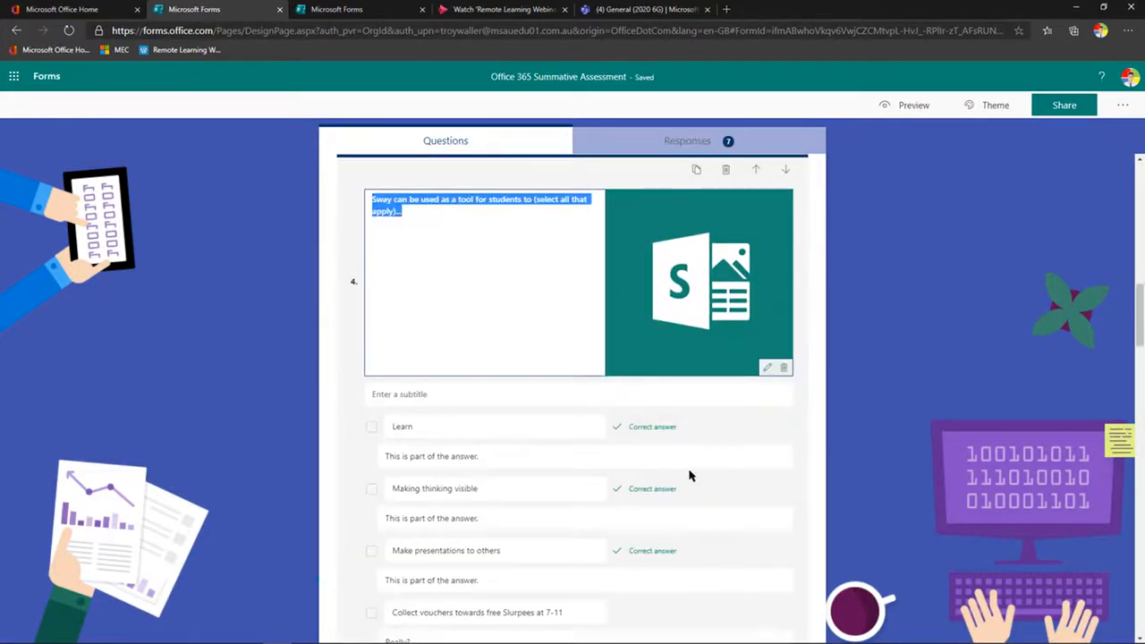
scroll(684, 477, "down", 3)
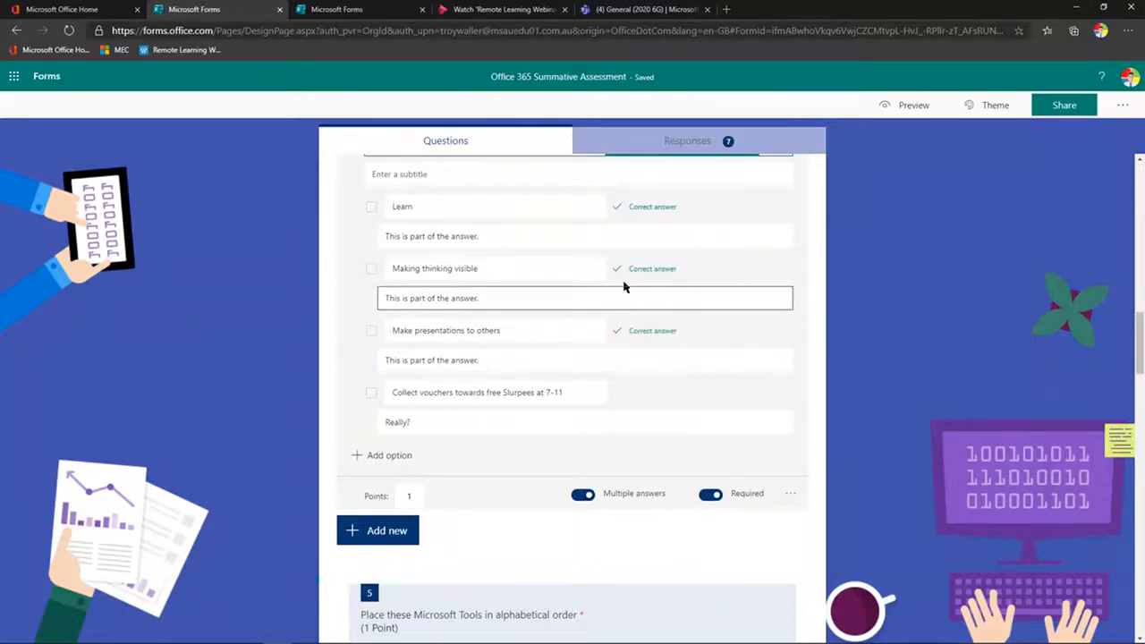
scroll(639, 245, "up", 3)
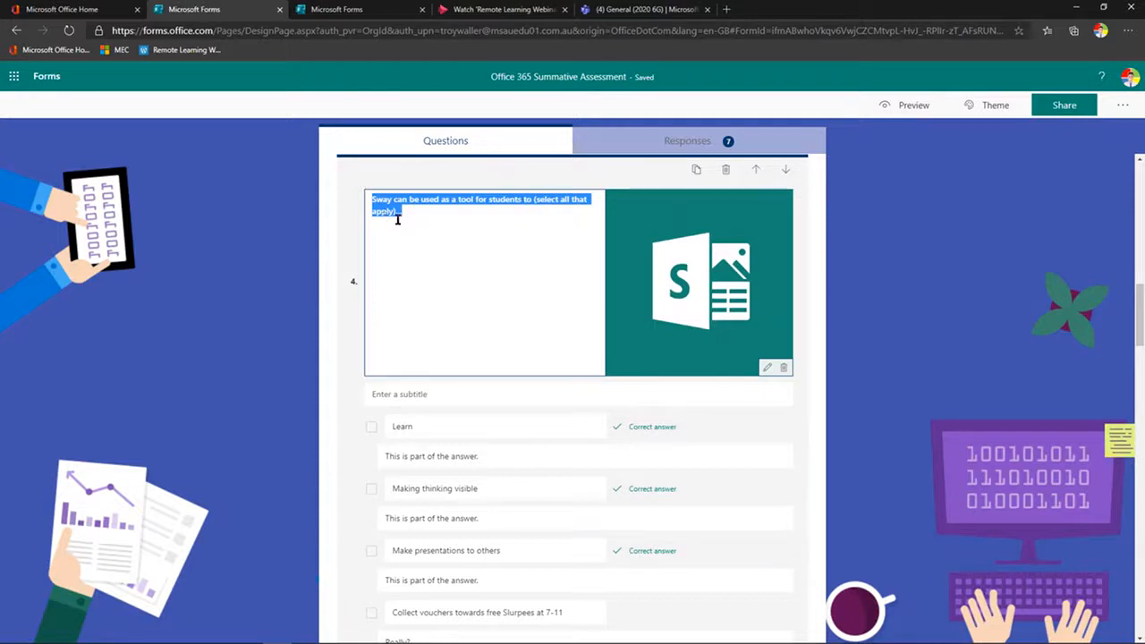
scroll(598, 366, "down", 2)
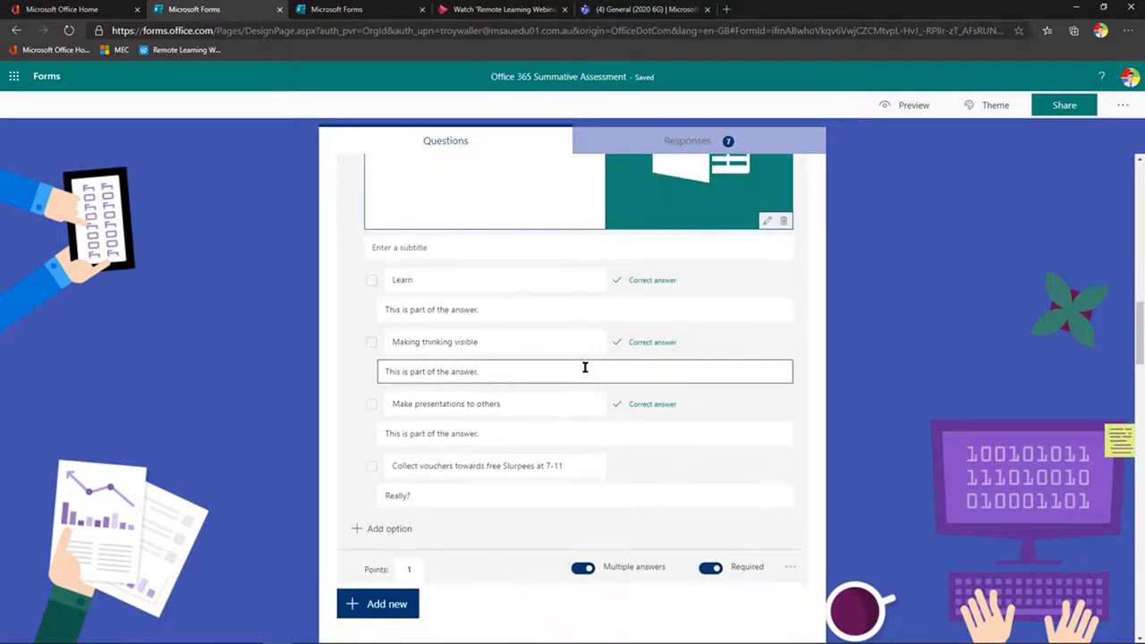
- Open question 5 about placing Microsoft tools in alphabetical order and examine how its ranking options are arranged
scroll(579, 365, "down", 5)
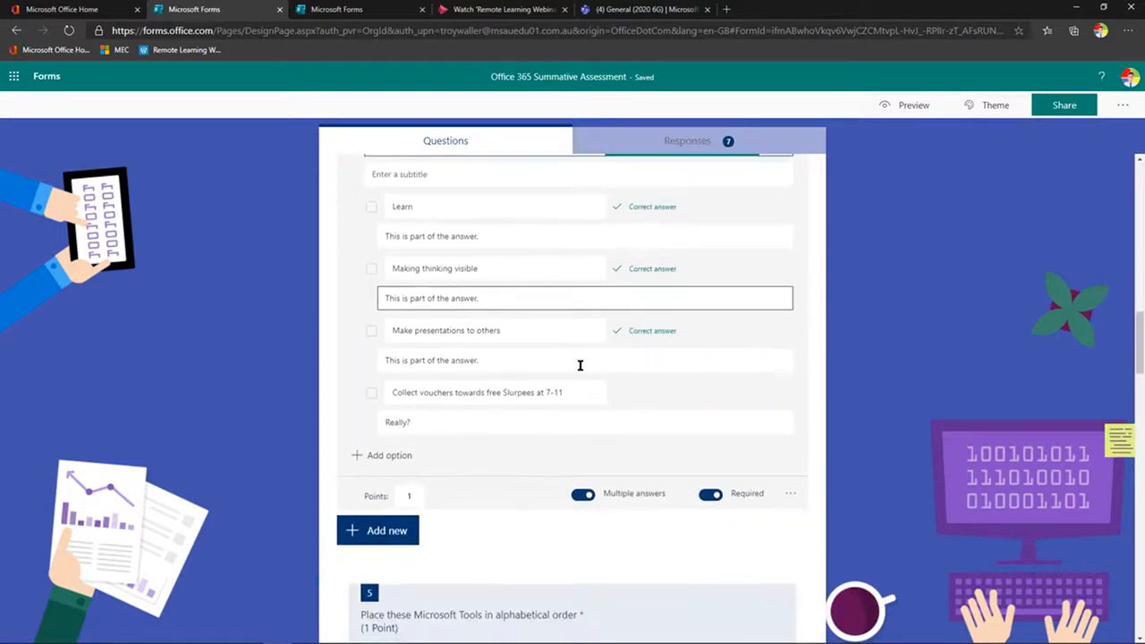
scroll(577, 370, "down", 1)
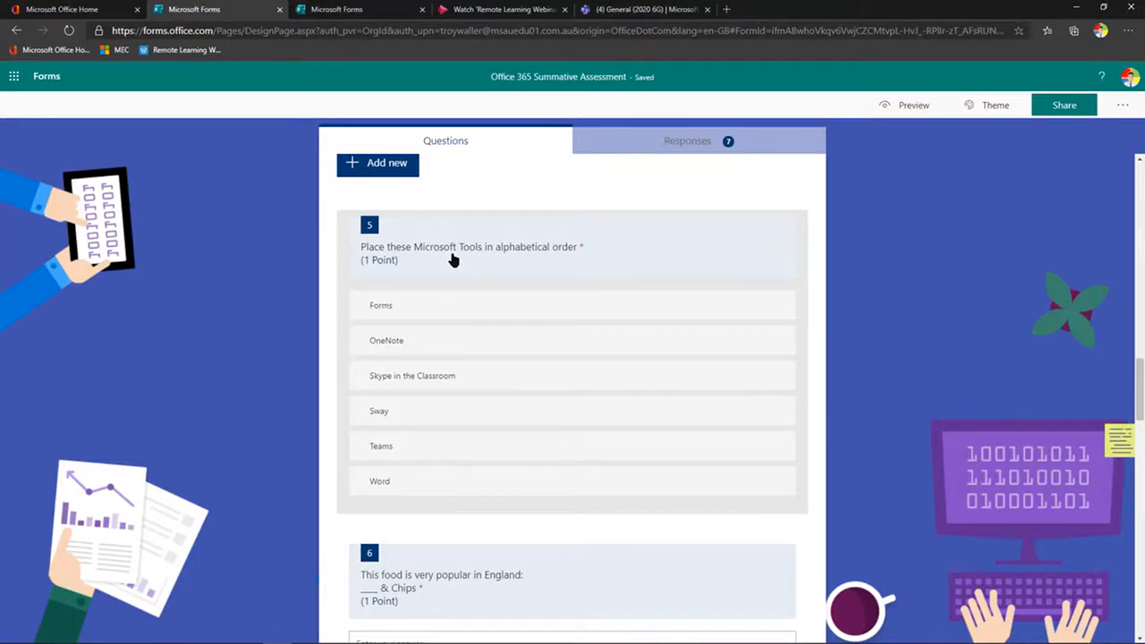
left_click(647, 245)
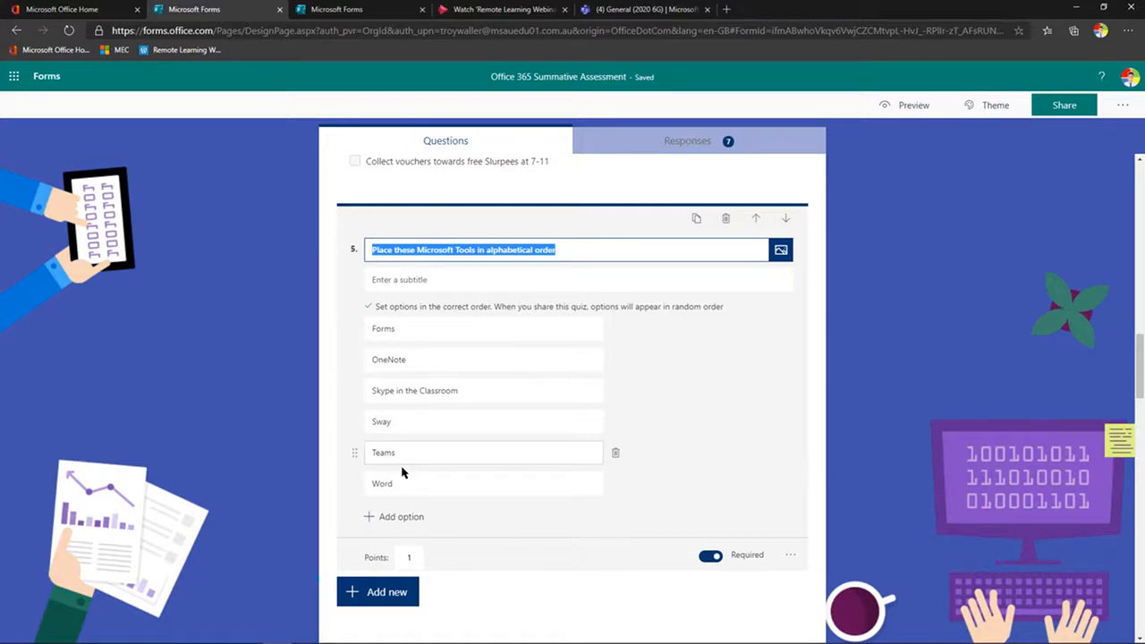
left_click(512, 461)
scroll(512, 465, "down", 1)
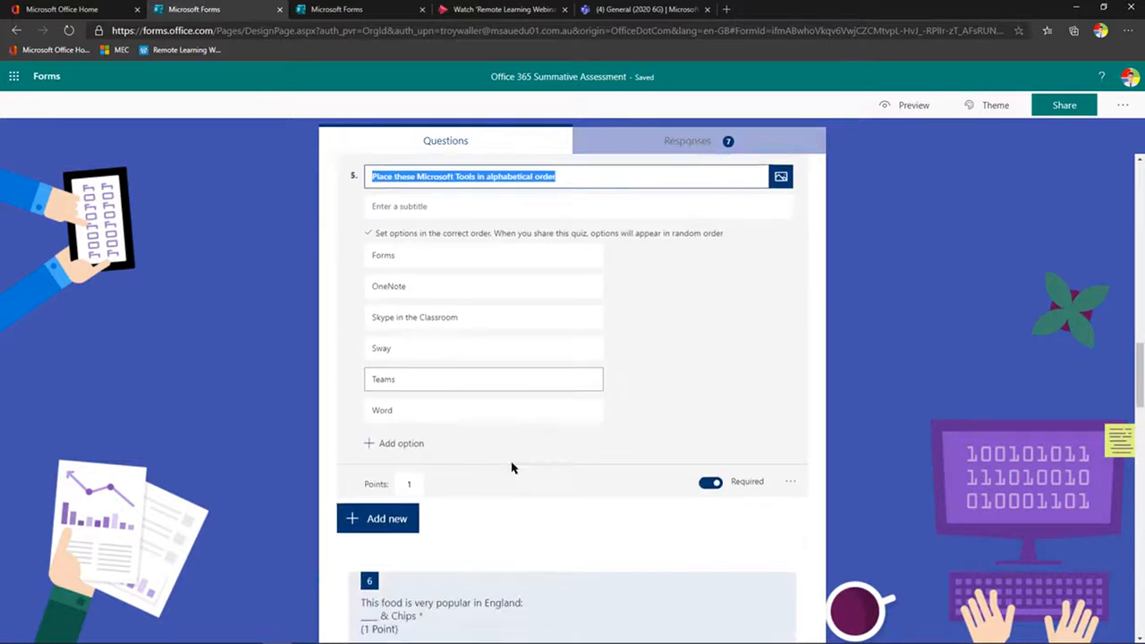
- Add "Pie" as another correct answer to question 6 about the food popular in England
scroll(511, 465, "down", 2)
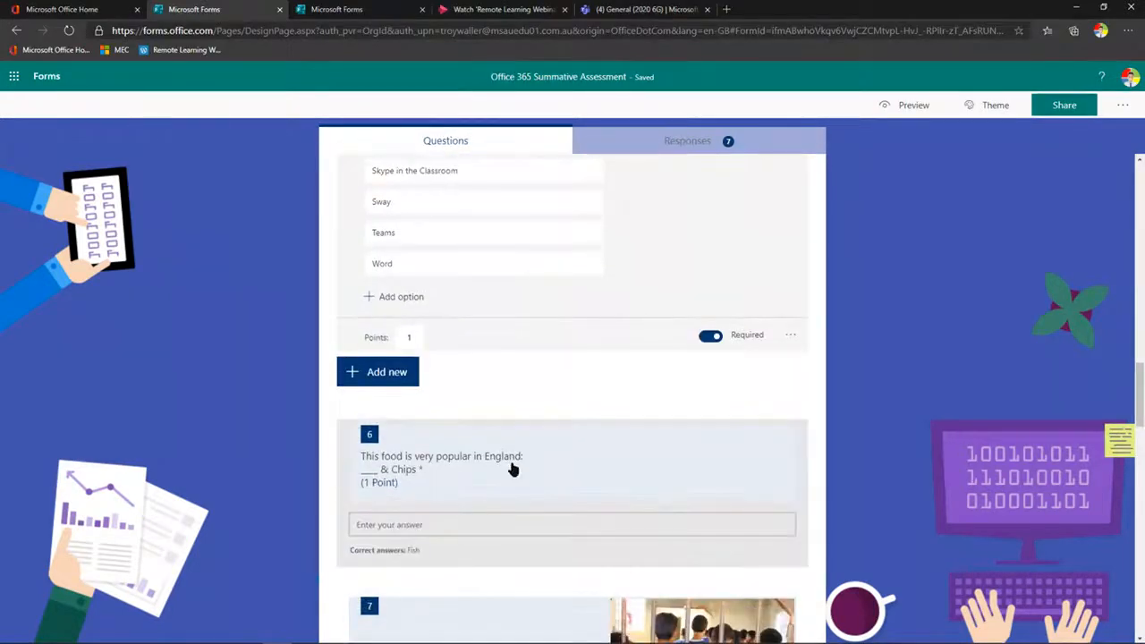
scroll(512, 467, "down", 1)
left_click(644, 388)
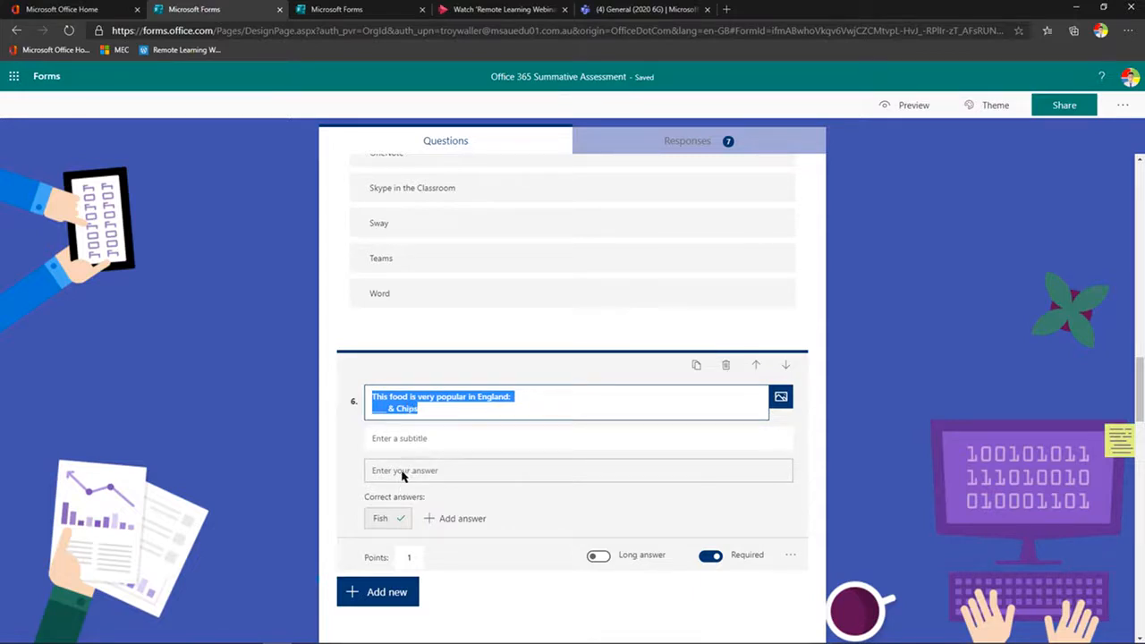
left_click(430, 522)
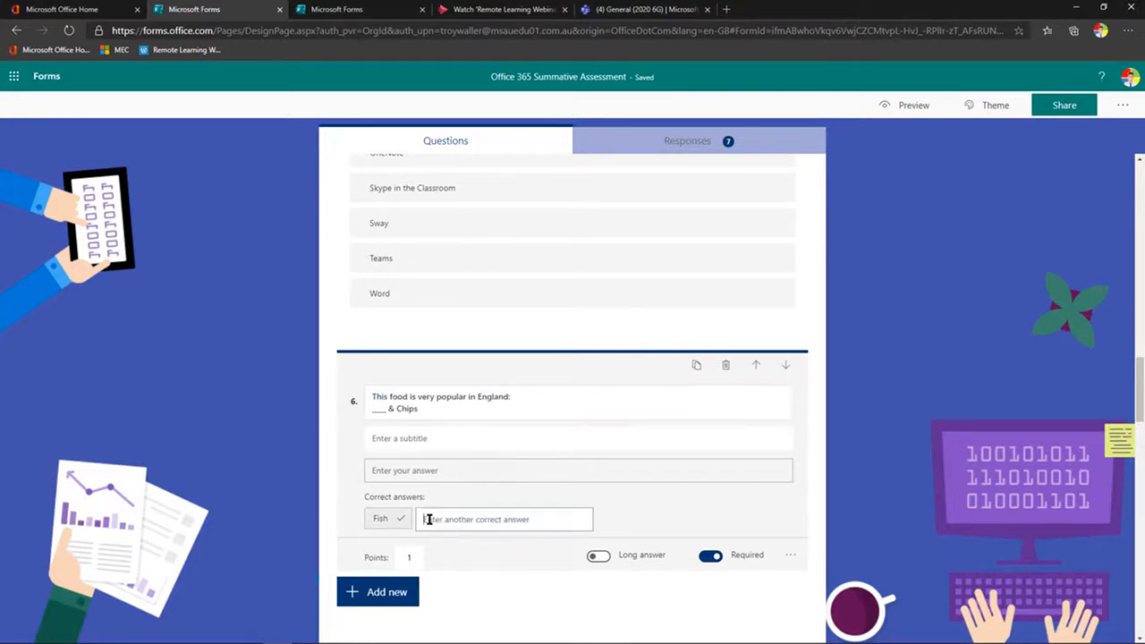
type("f")
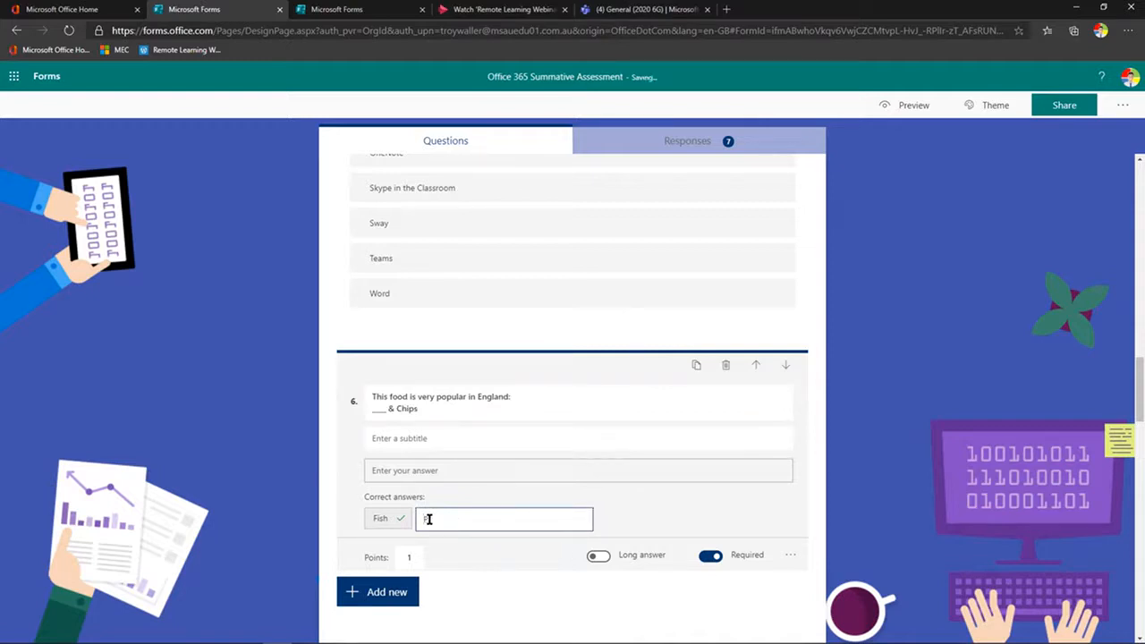
type("ie")
left_click(681, 522)
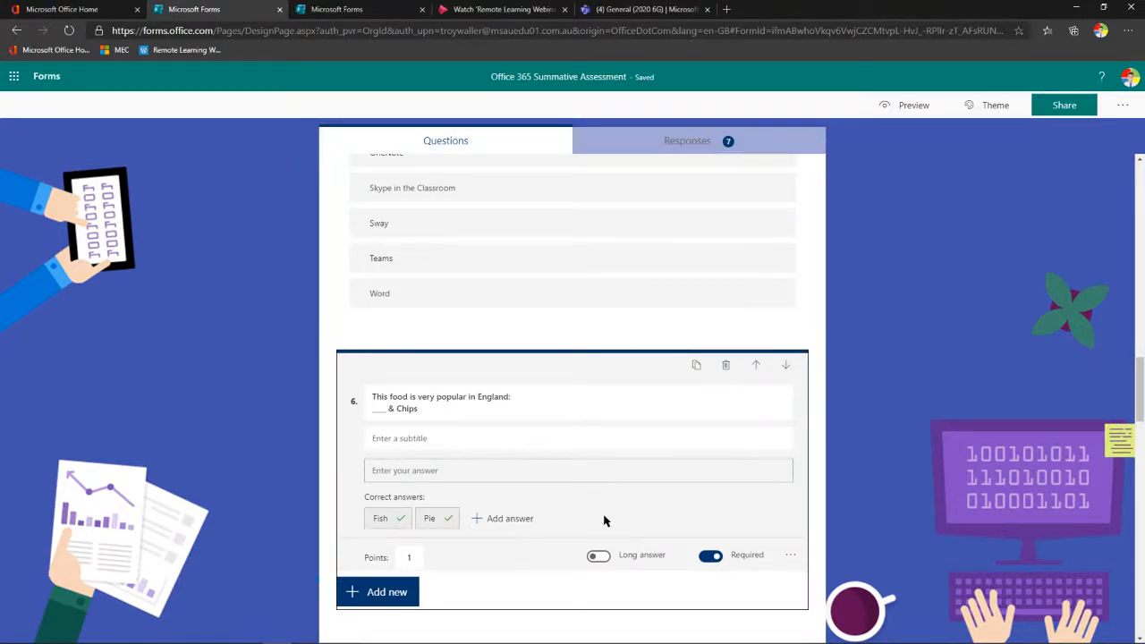
- Enable a long answer for question 7 about using Office 365 with a difficult class
scroll(527, 461, "down", 4)
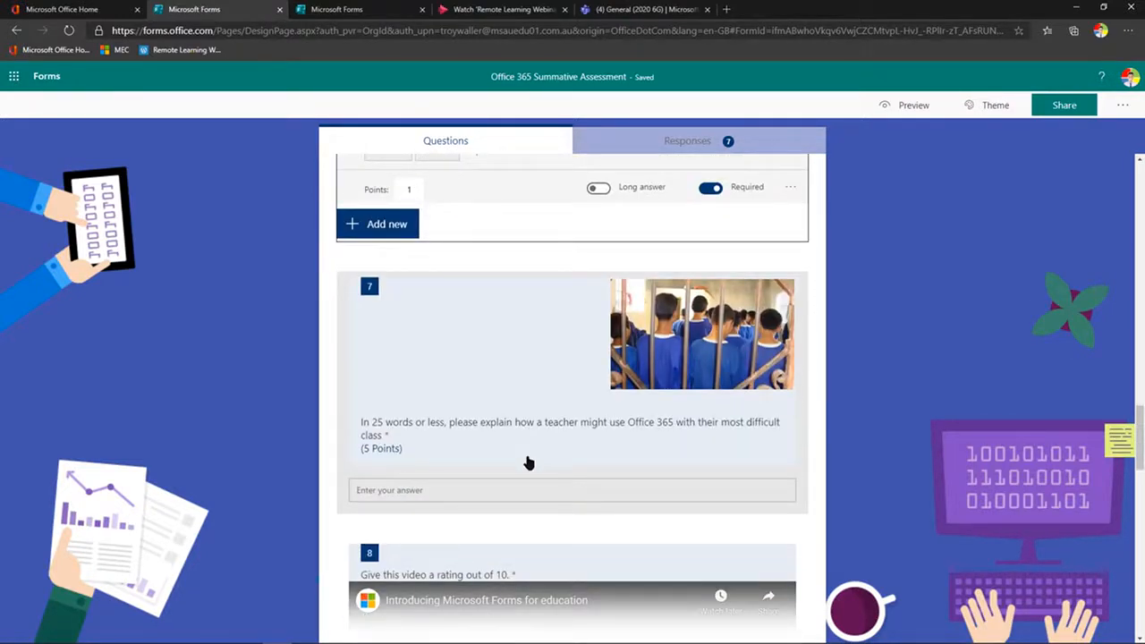
left_click(525, 377)
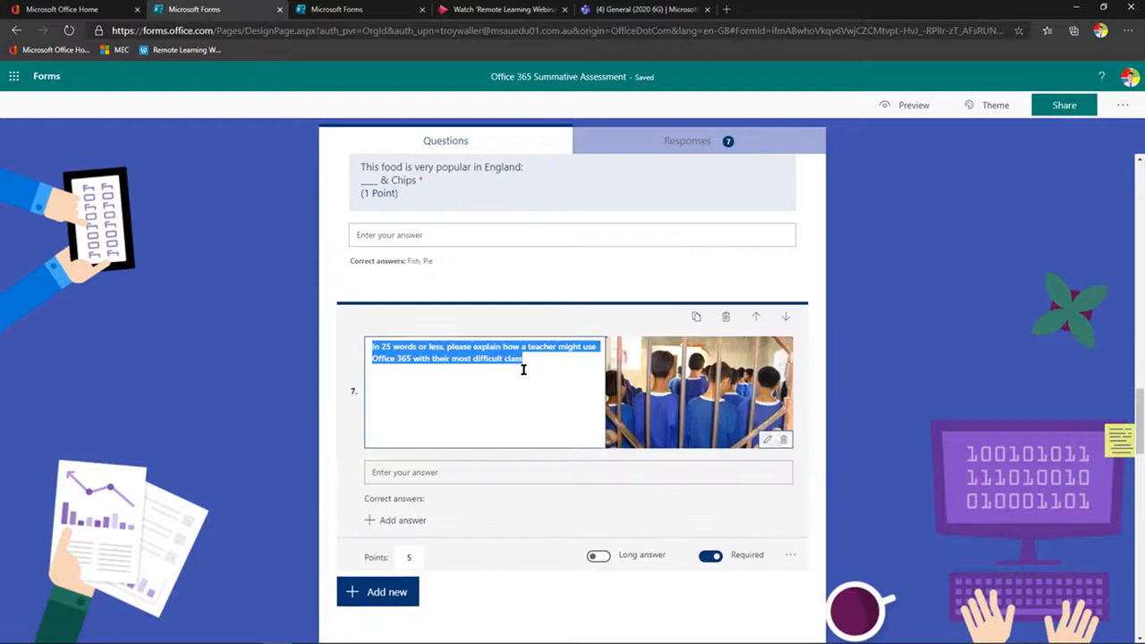
left_click(601, 555)
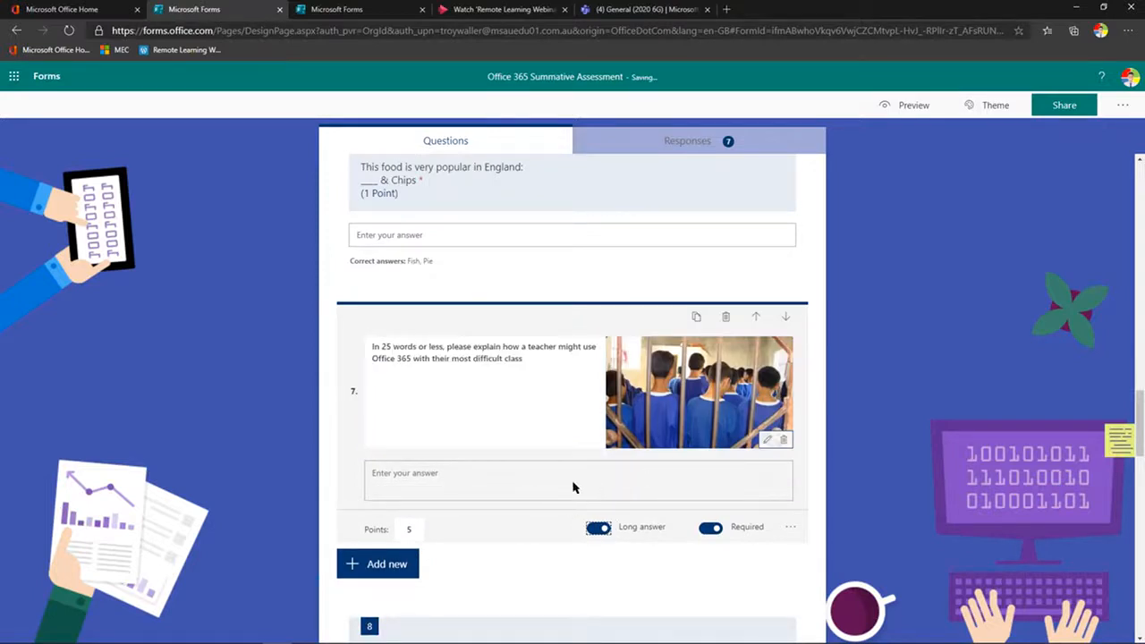
scroll(452, 428, "down", 1)
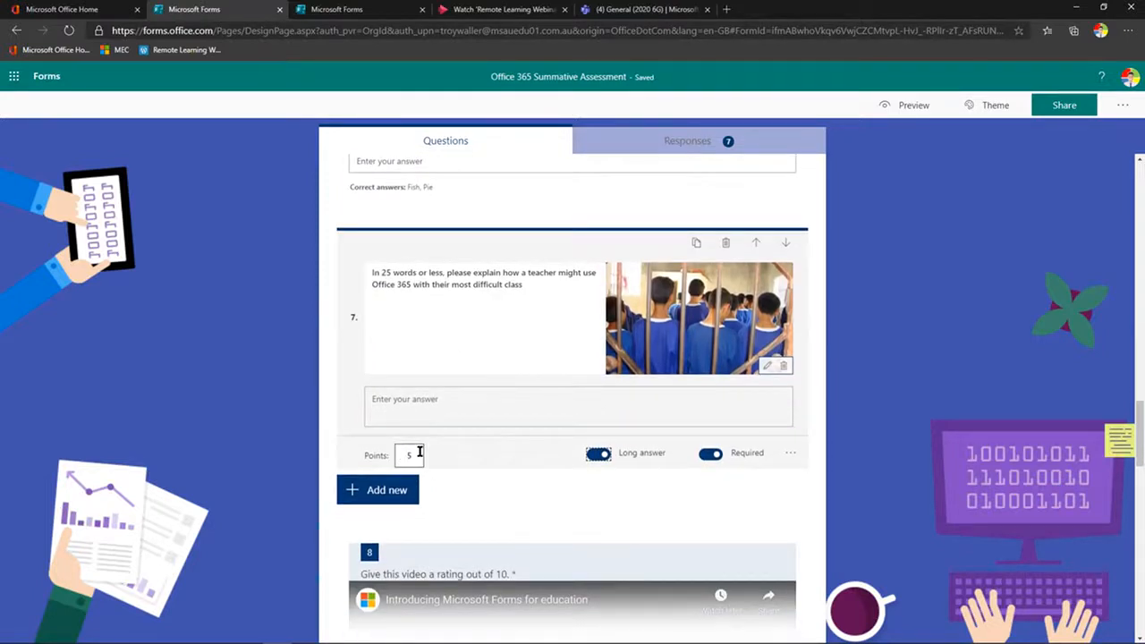
- Set the points for question 7 about using Office 365 with a difficult class to 5
scroll(419, 452, "up", 3)
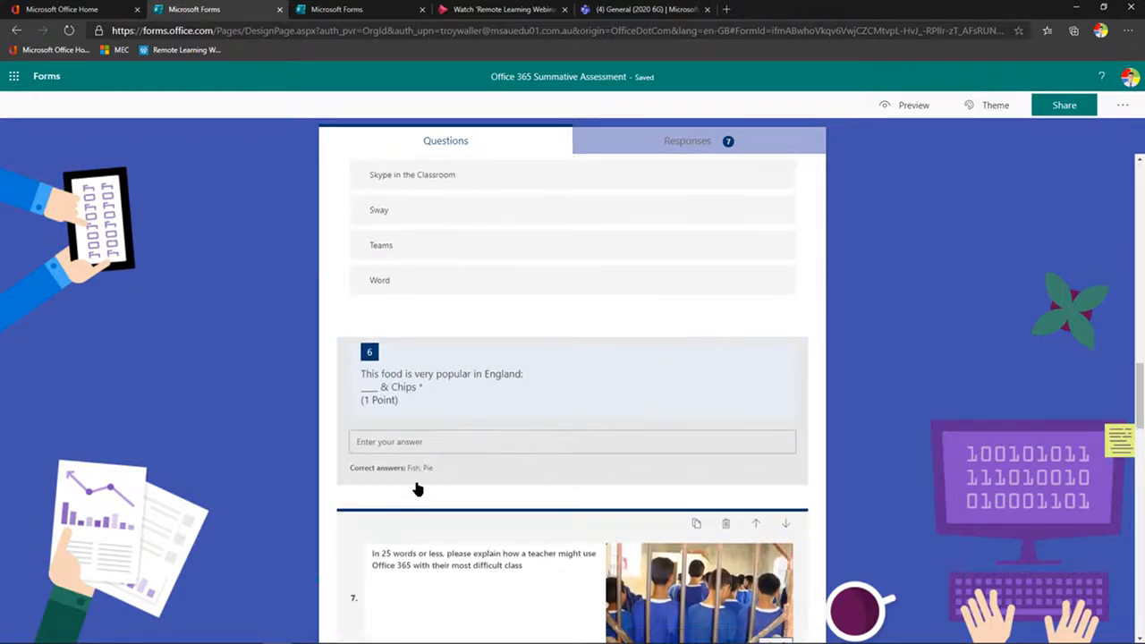
scroll(410, 506, "down", 2)
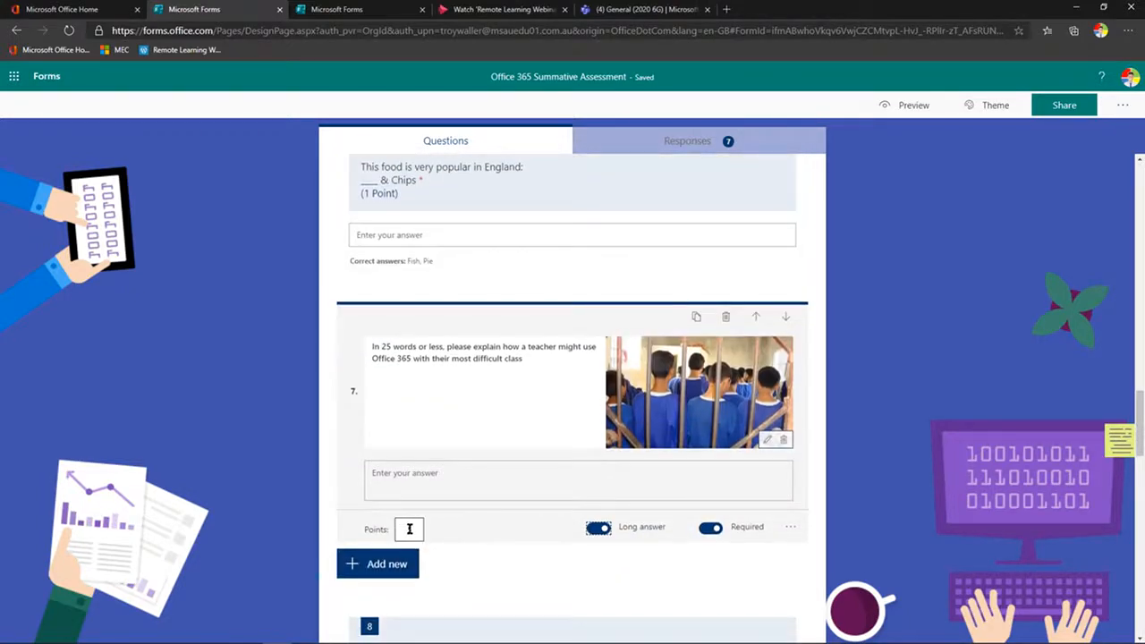
left_click(410, 528)
type("5")
- Review the video rating in question 8, and open question 9 to examine its equation and answer options
scroll(468, 531, "down", 3)
scroll(471, 529, "down", 3)
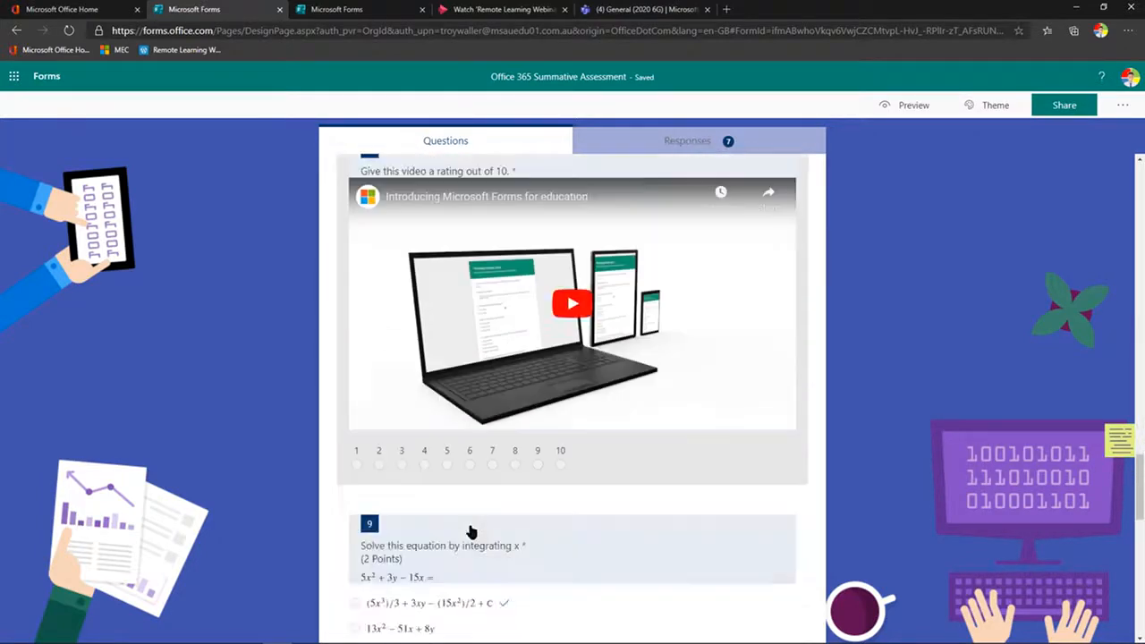
scroll(632, 443, "up", 1)
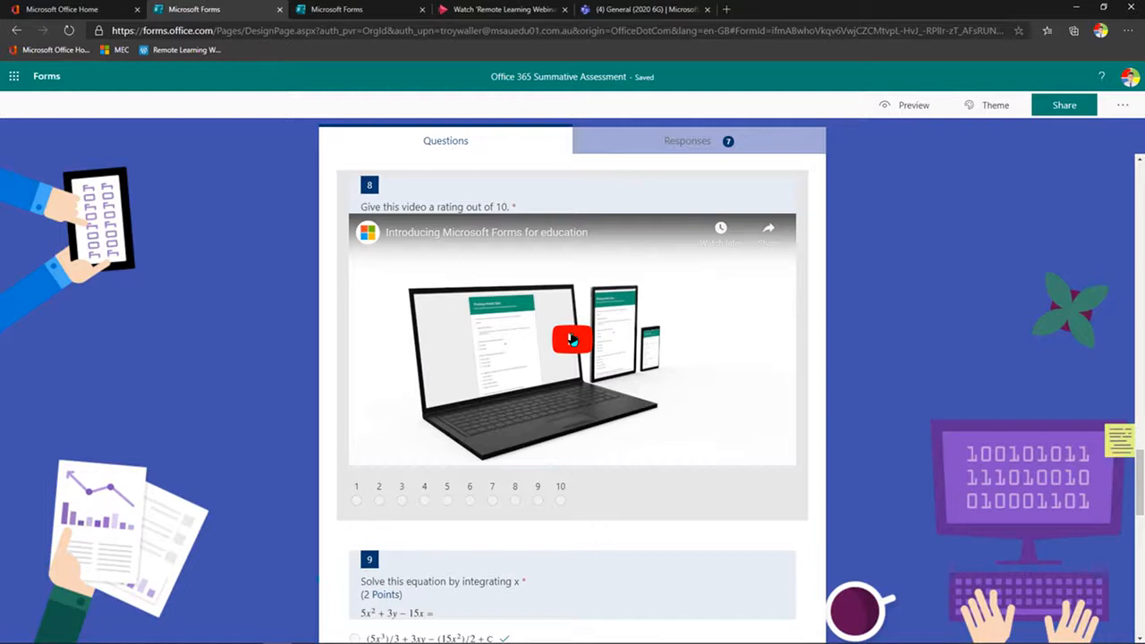
scroll(572, 340, "down", 4)
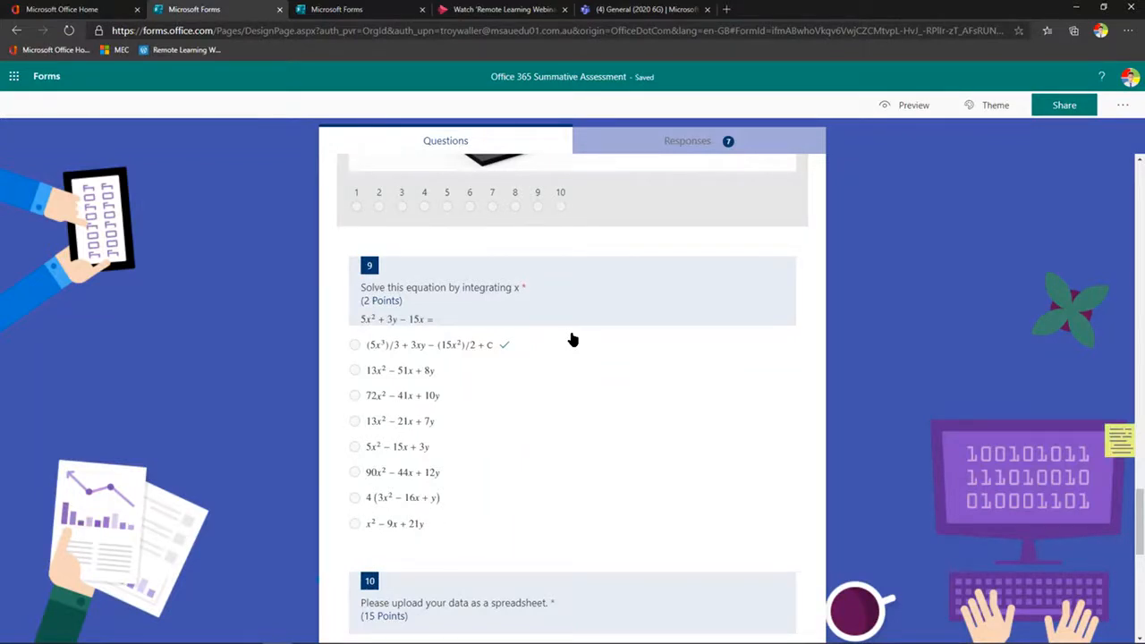
scroll(573, 340, "down", 2)
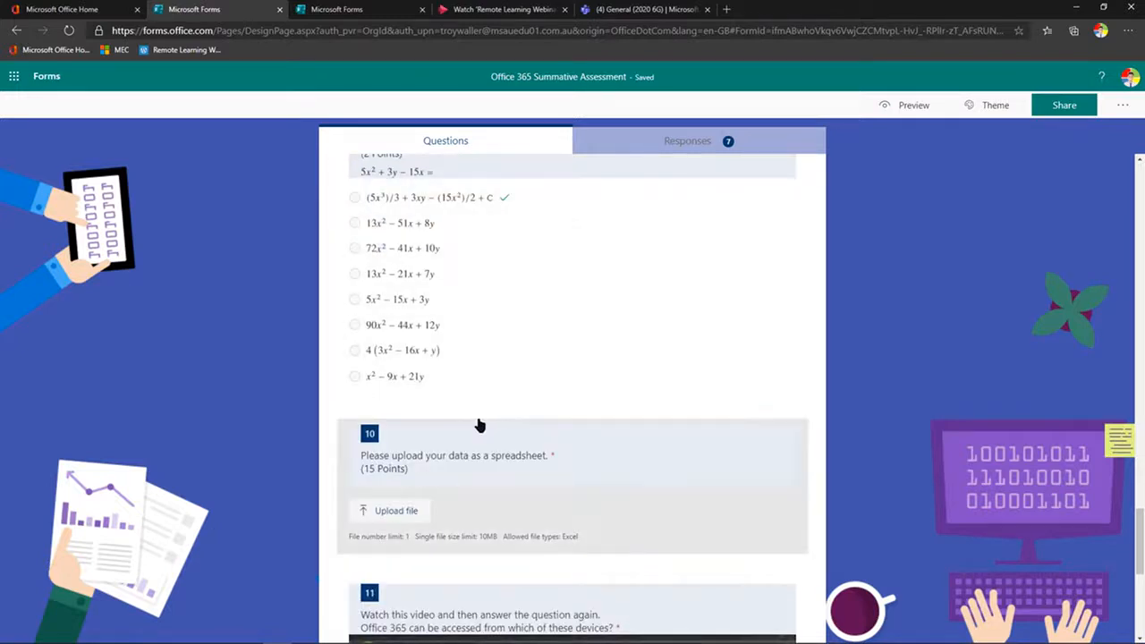
left_click(567, 307)
scroll(480, 367, "down", 2)
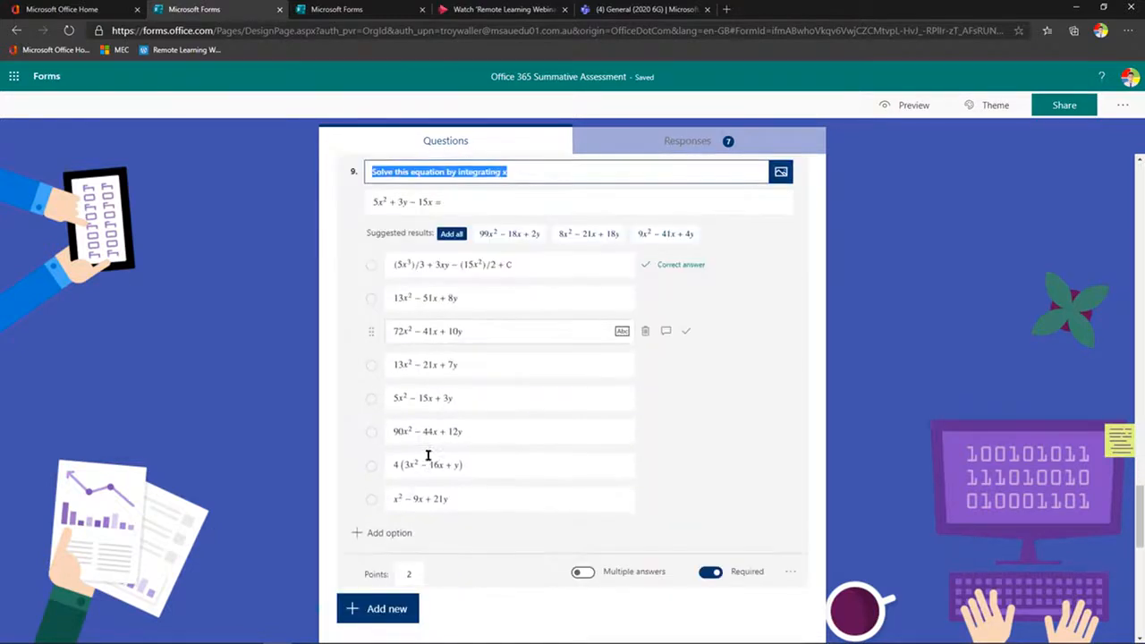
- Insert a new choice question with the Maths option after question 9 and check its additional options
left_click(385, 580)
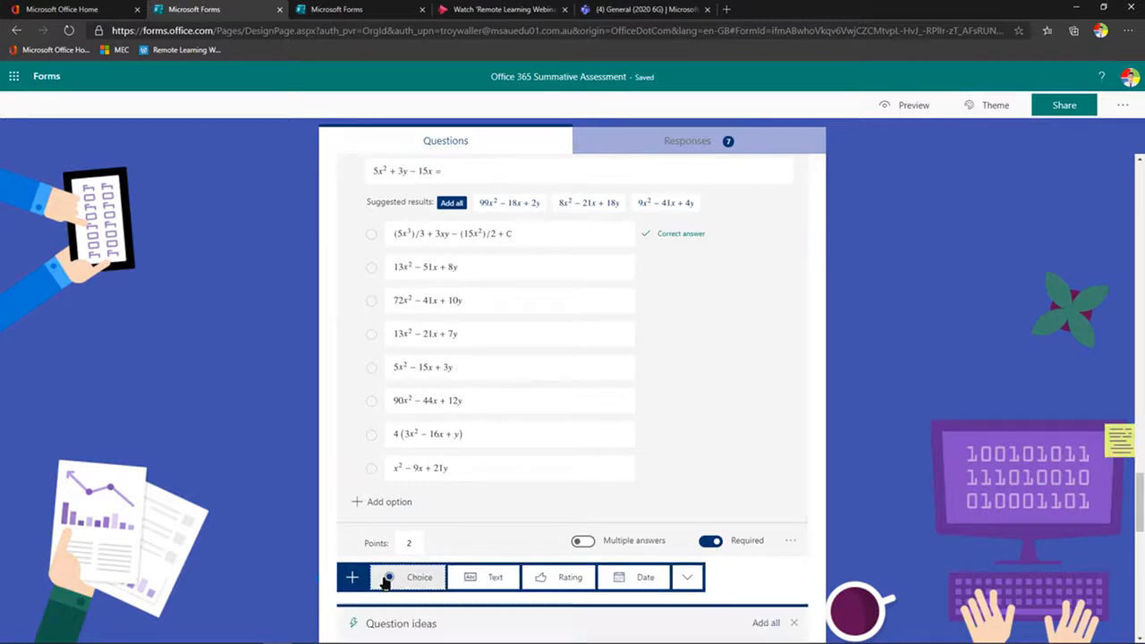
left_click(687, 581)
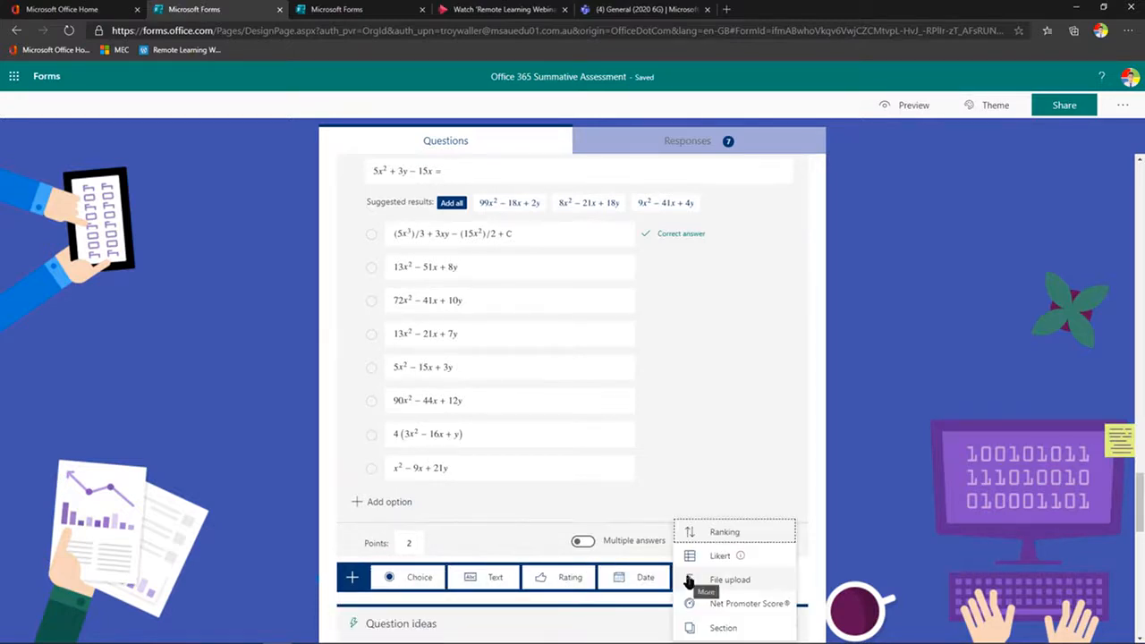
left_click(411, 583)
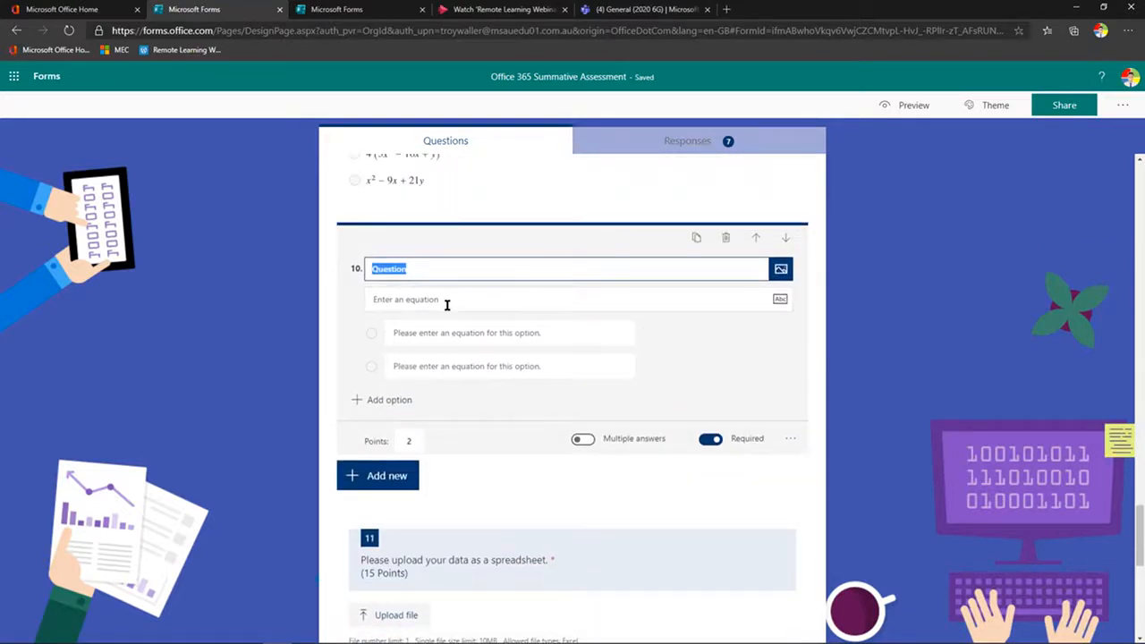
left_click(790, 442)
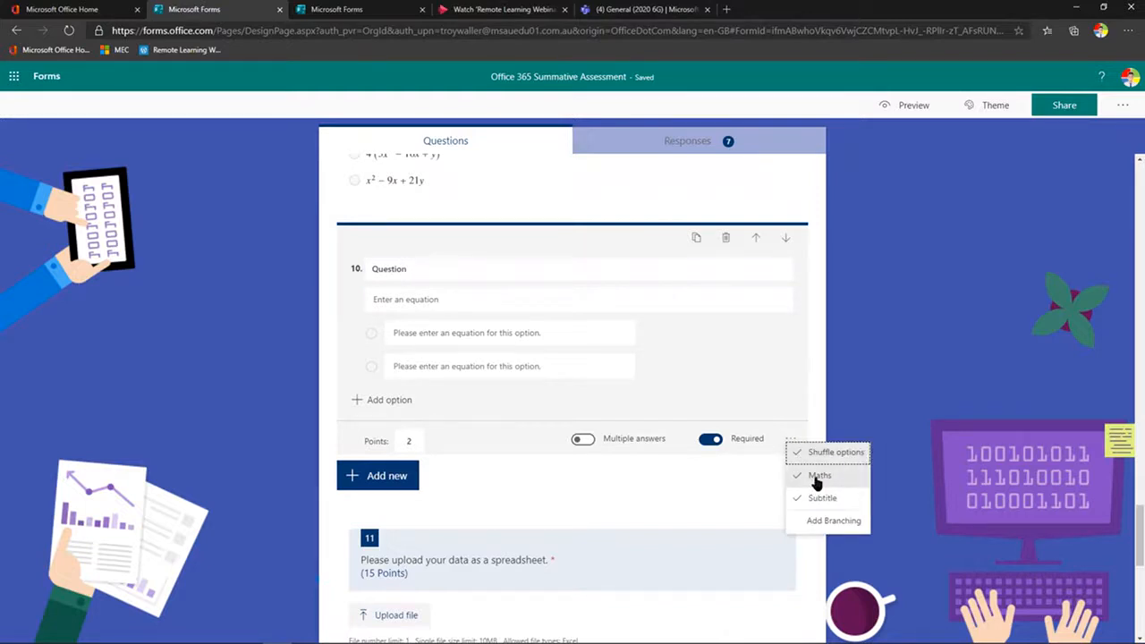
- Replace the placeholder title of the new question 10 with "Solve this eqation"
left_click(427, 269)
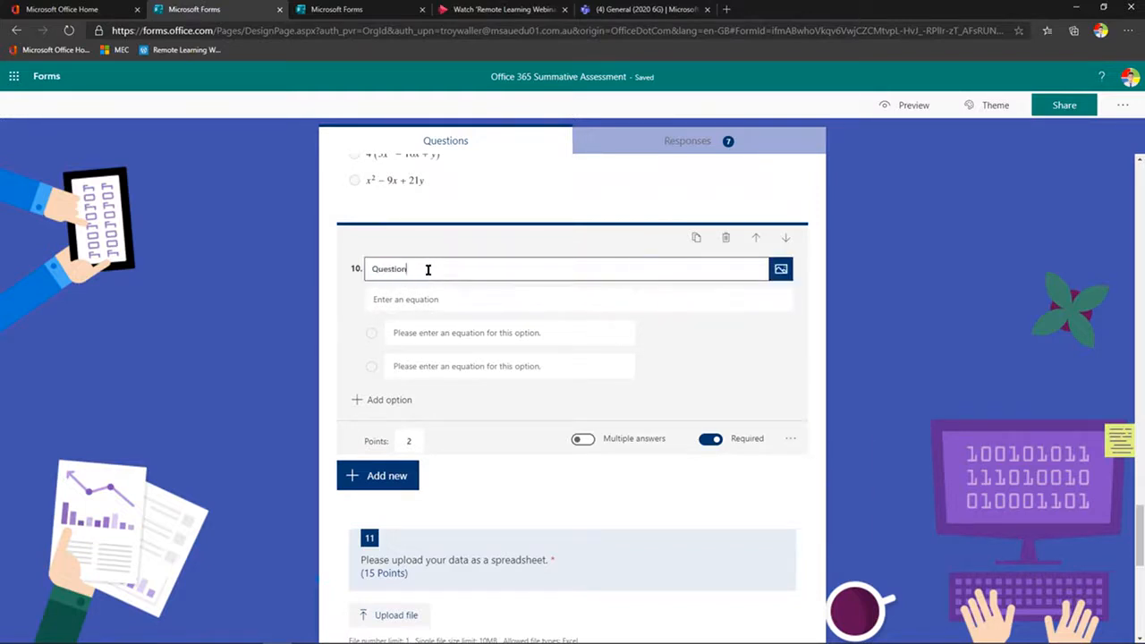
key("ctrl+a")
key("BackSpace")
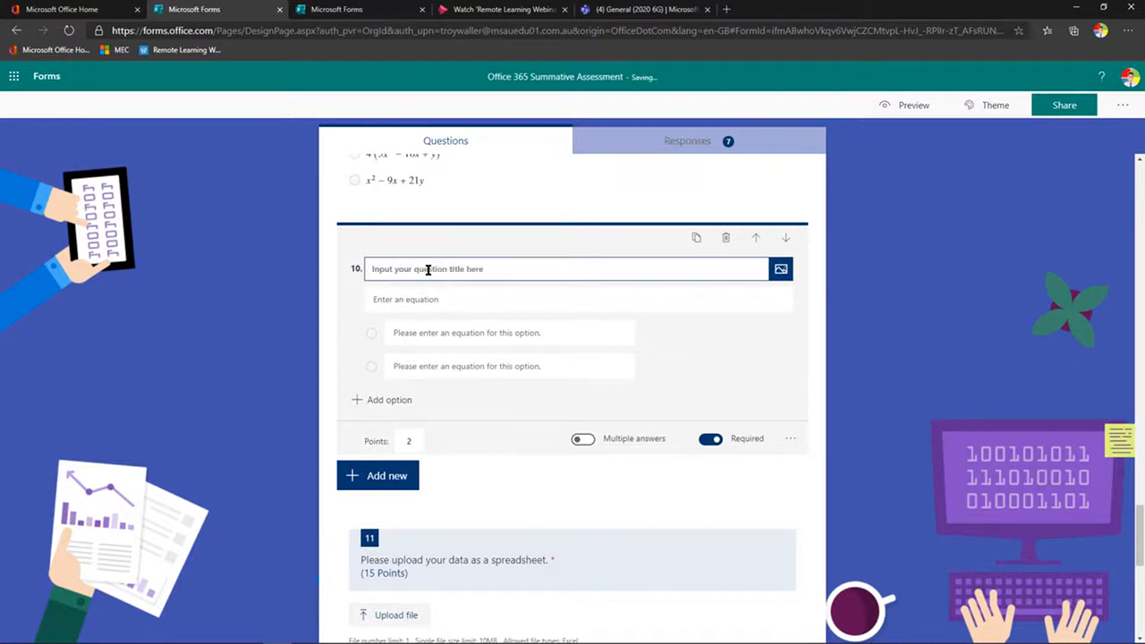
type("Solv")
type("e this equa")
type("tion")
- Enter the equation 5x × 3x = 156 in the new question 10
left_click(410, 299)
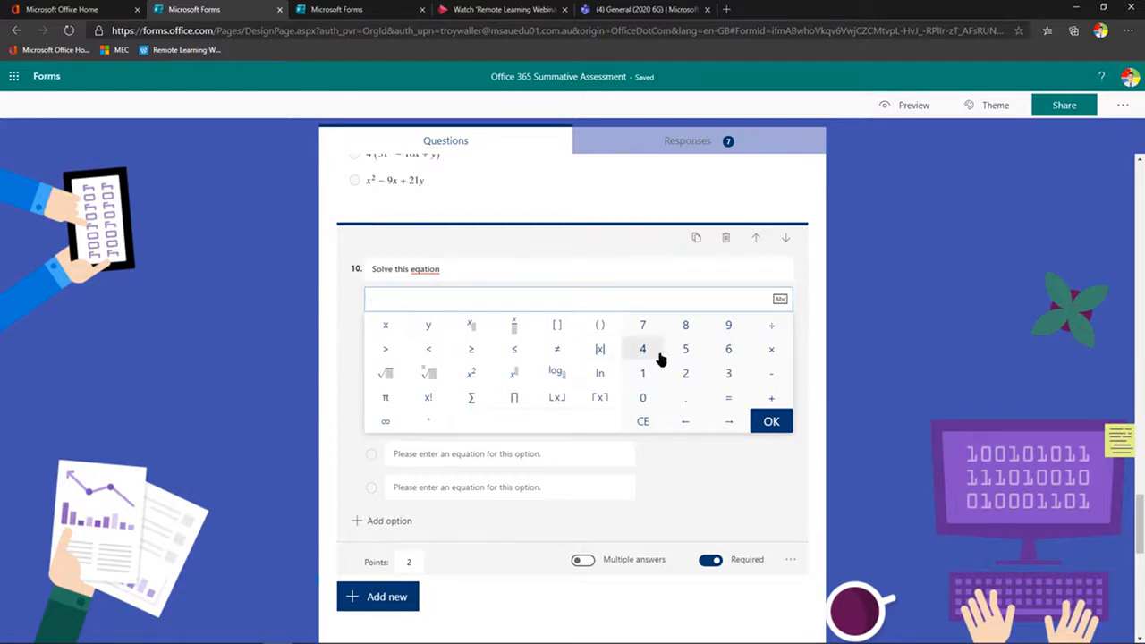
left_click(687, 363)
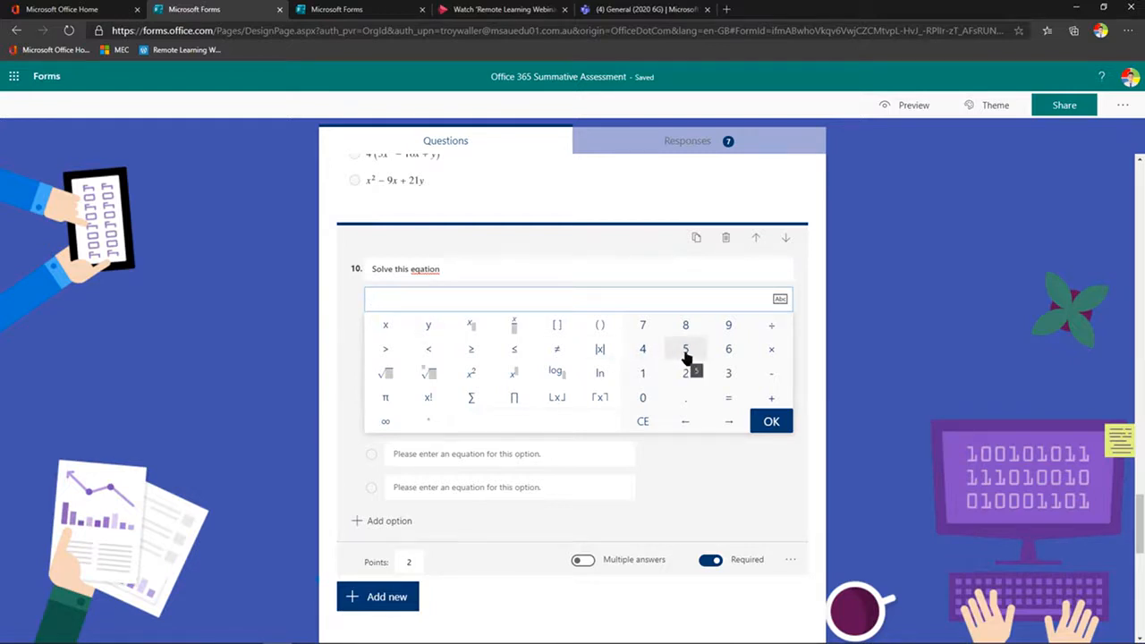
left_click(389, 327)
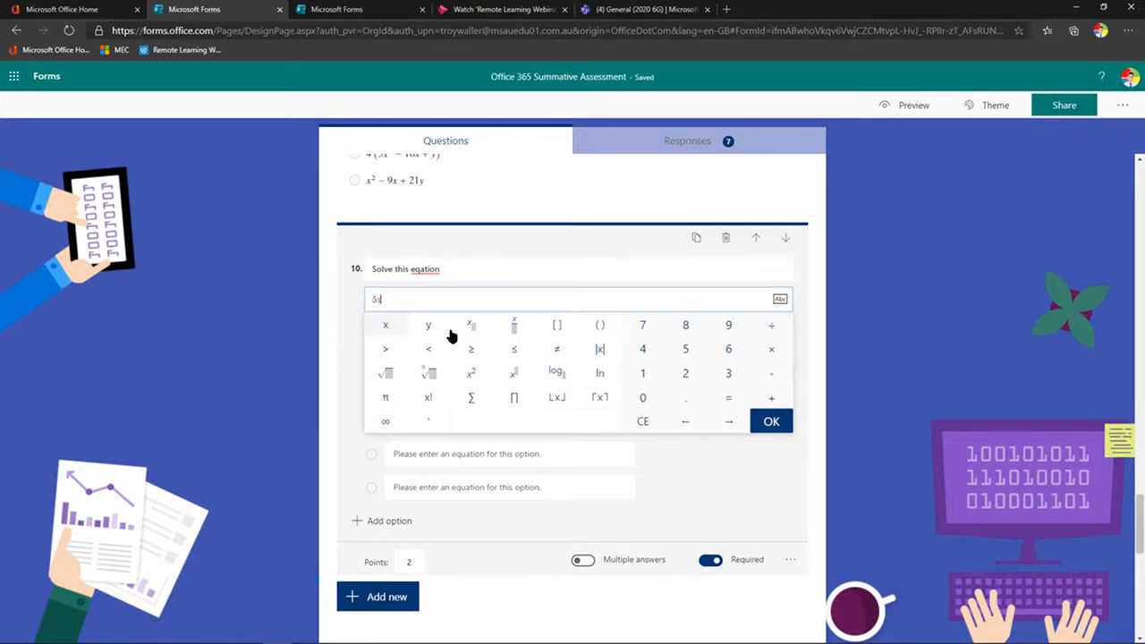
left_click(775, 350)
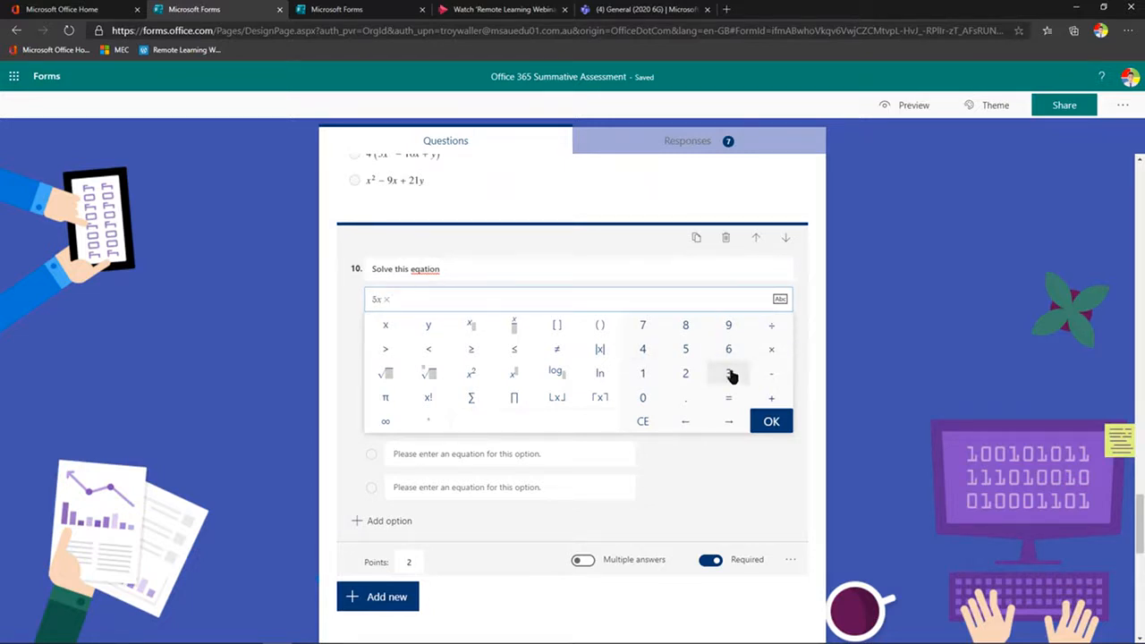
left_click(732, 374)
left_click(387, 329)
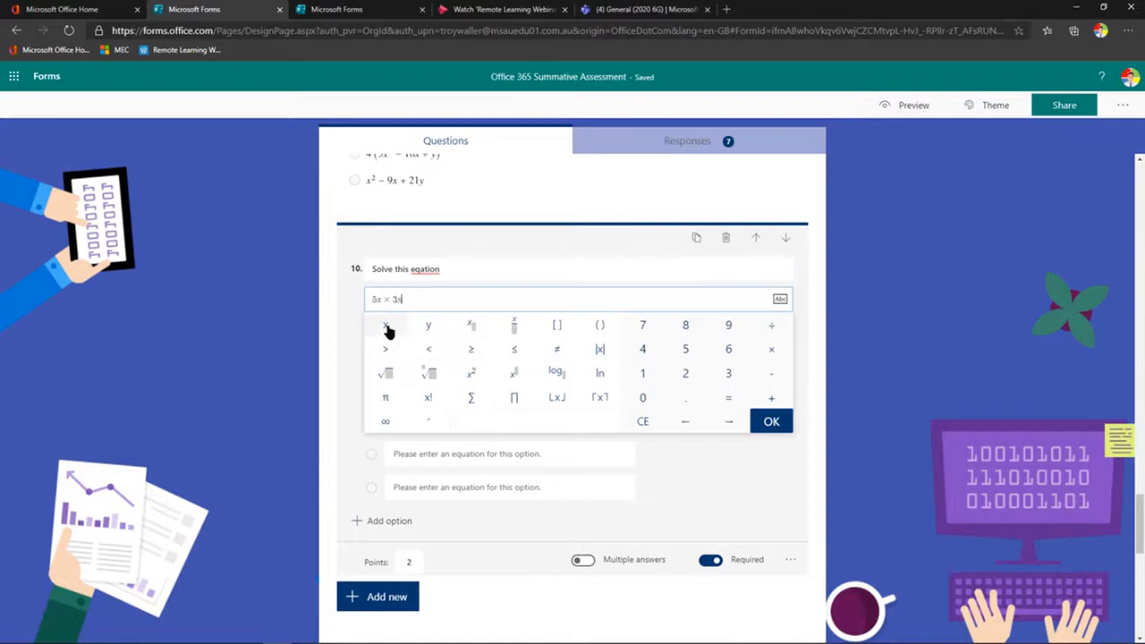
left_click(644, 373)
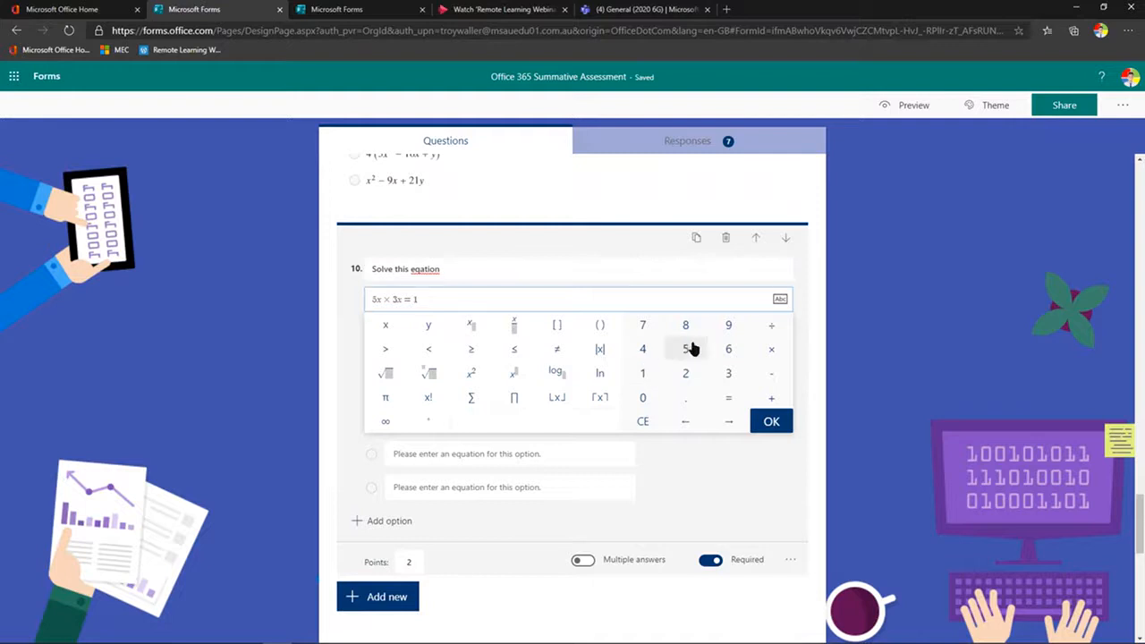
left_click(689, 347)
left_click(727, 351)
left_click(769, 421)
- Retitle question 10 as "Solve for x" and add all the suggested results as its answer options
triple_click(433, 270)
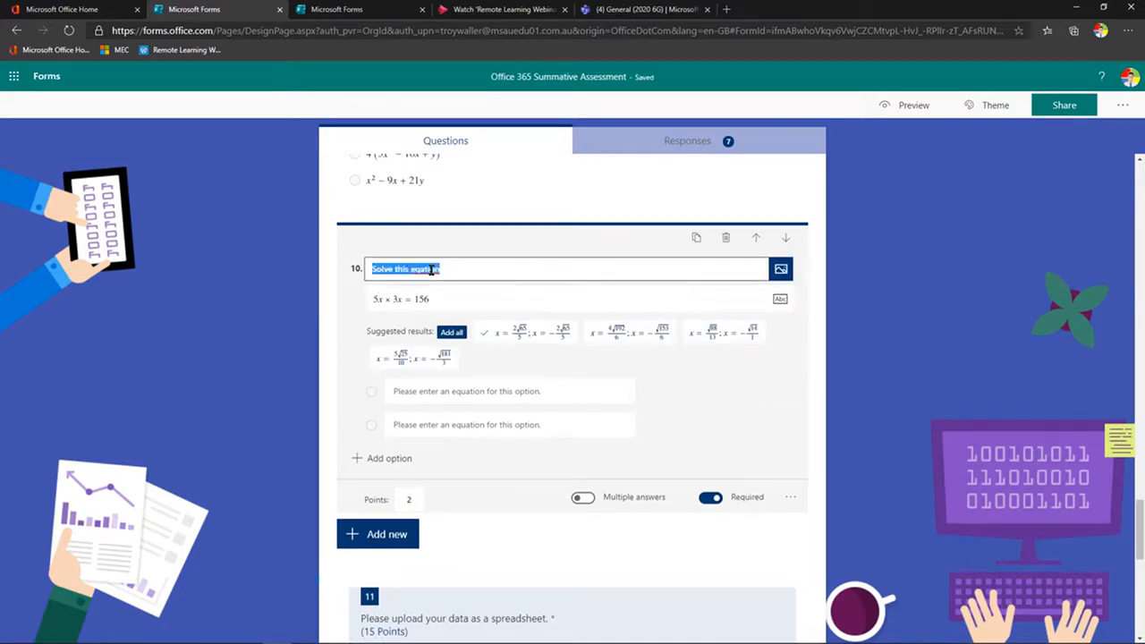
type("Solve for x")
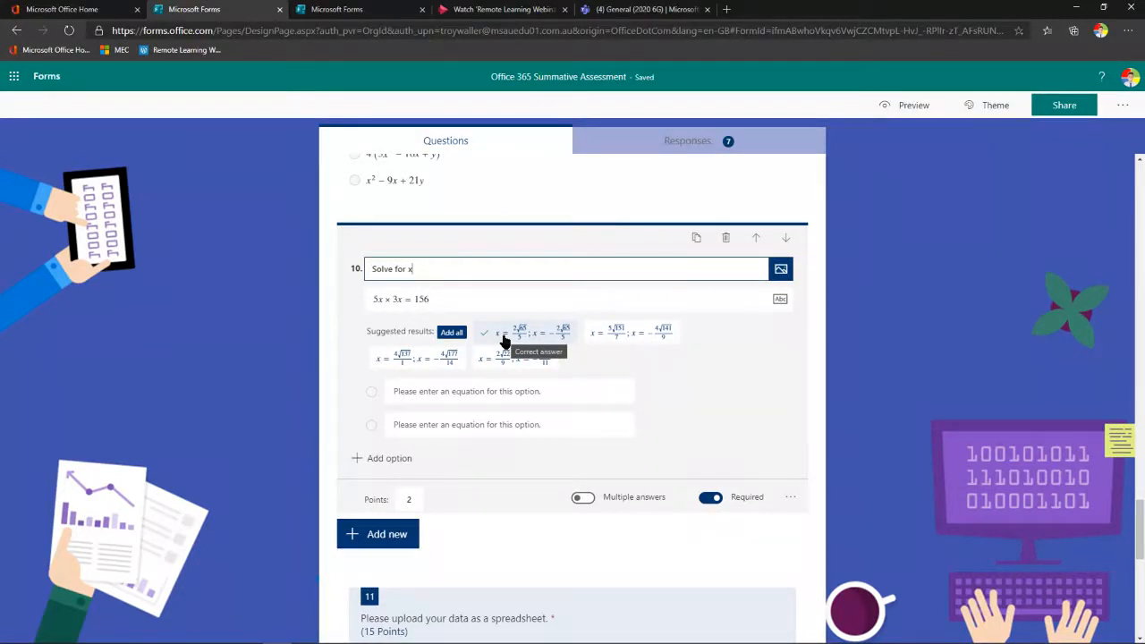
left_click(452, 332)
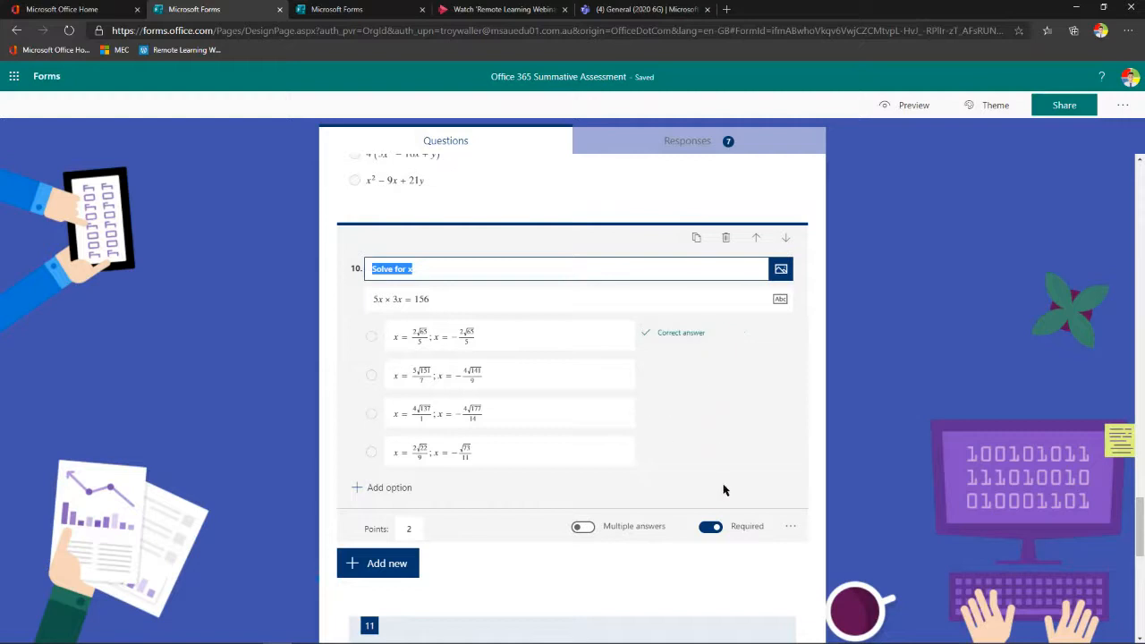
- Check the additional options of the "Solve for x" question, and delete that question from the quiz
left_click(790, 527)
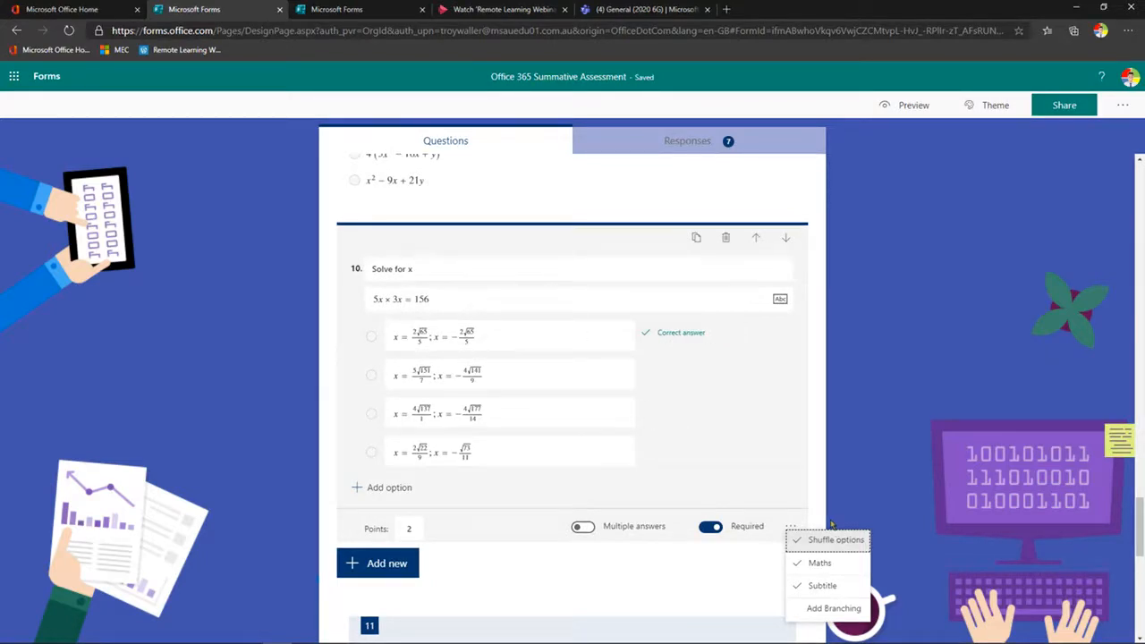
left_click(723, 239)
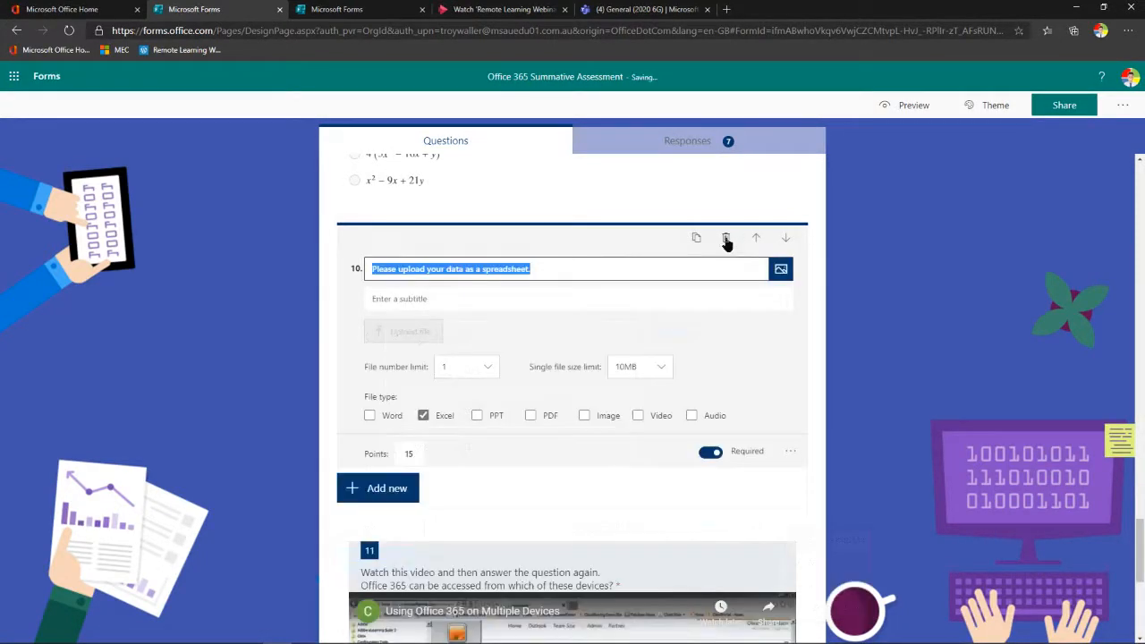
scroll(652, 320, "up", 3)
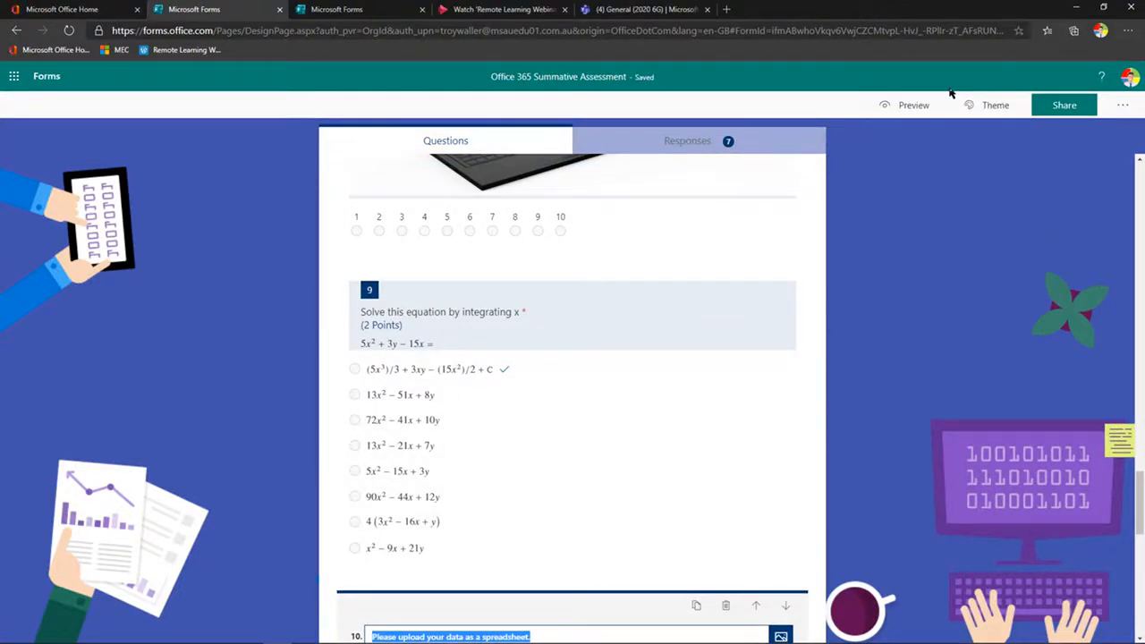
- Preview the quiz in the computer and mobile layouts, and return to editing
left_click(905, 107)
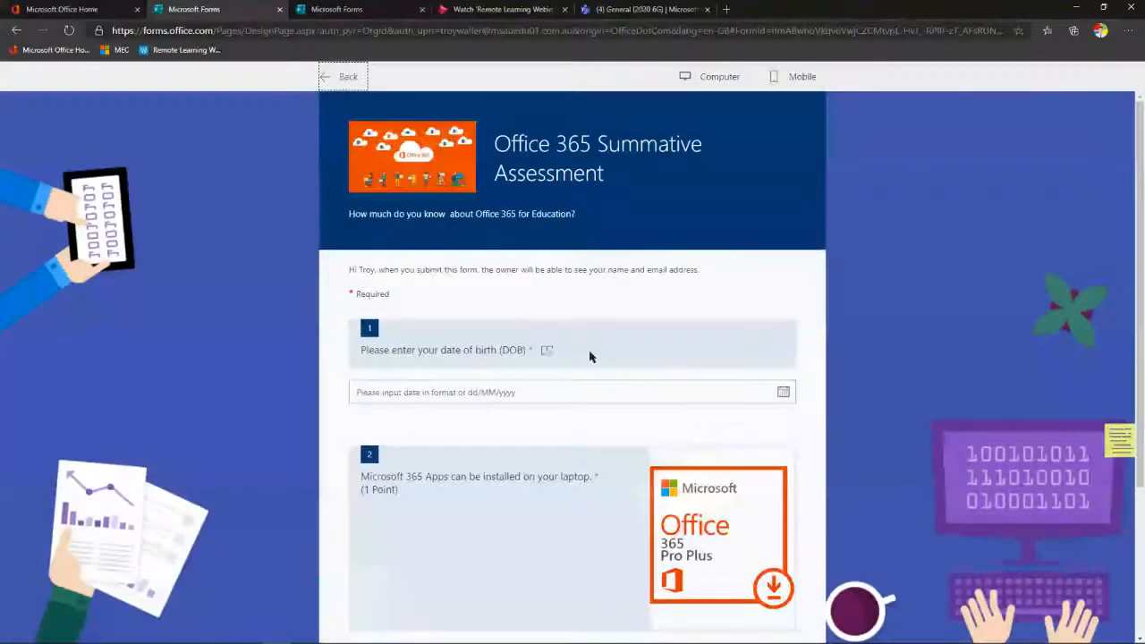
scroll(589, 359, "down", 3)
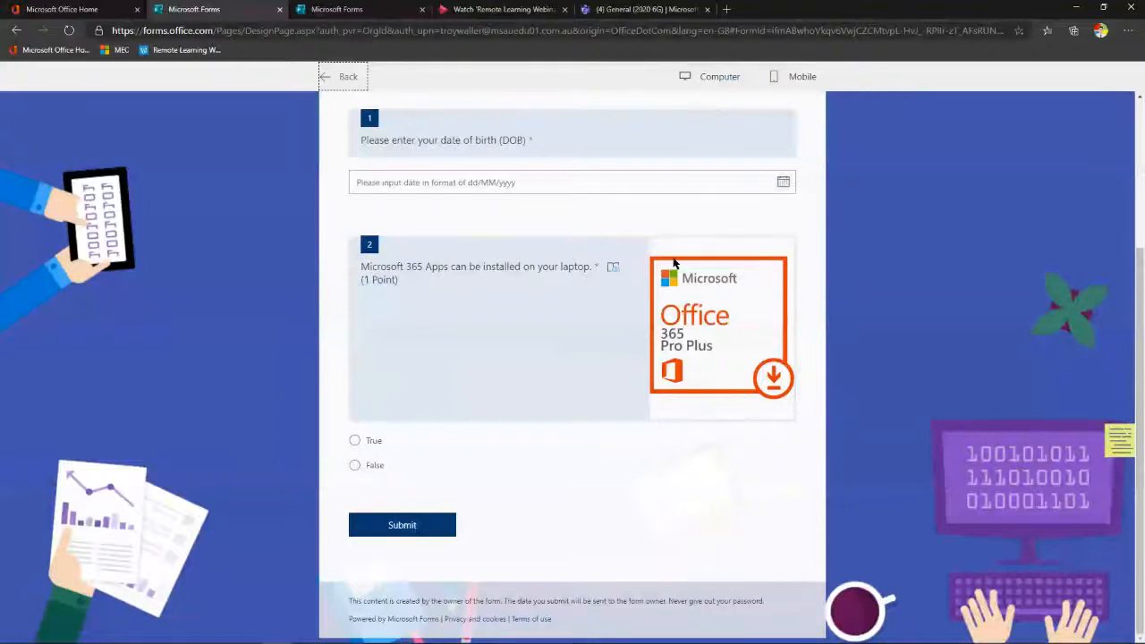
left_click(719, 80)
left_click(797, 79)
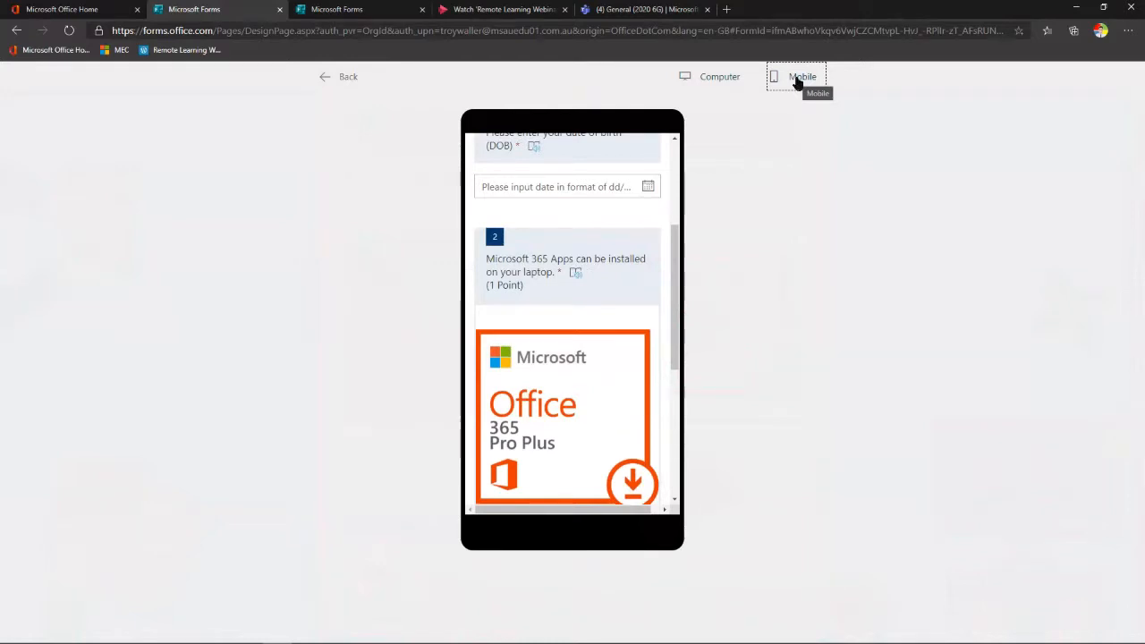
left_click(329, 79)
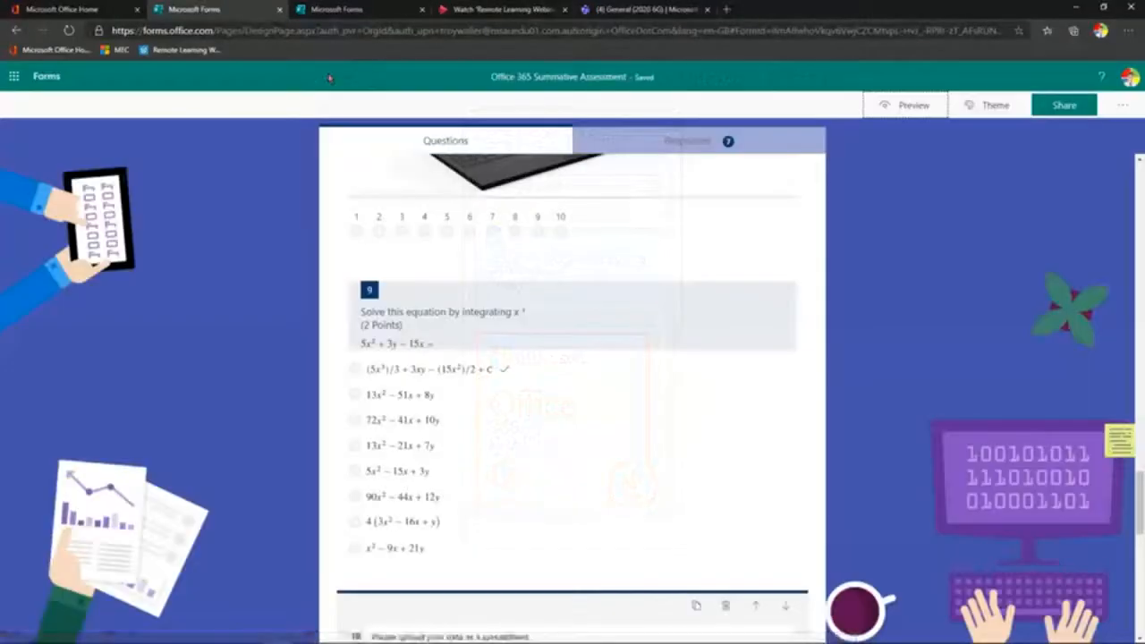
- Open the quiz settings and examine the options for results, who can respond, responses and notifications
scroll(660, 401, "up", 15)
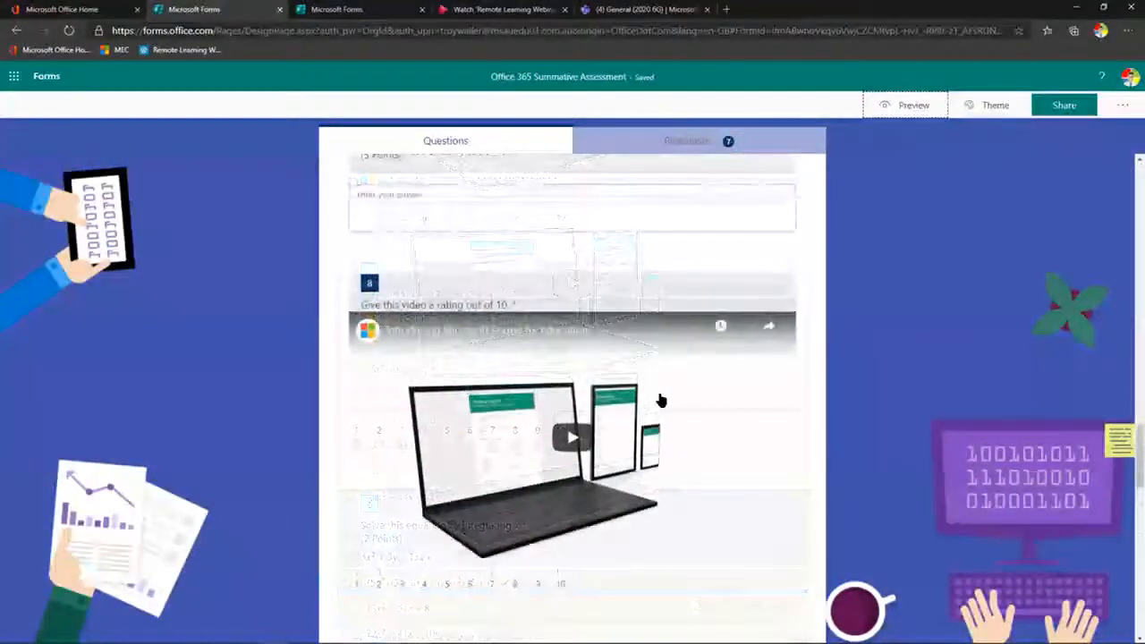
scroll(660, 401, "up", 10)
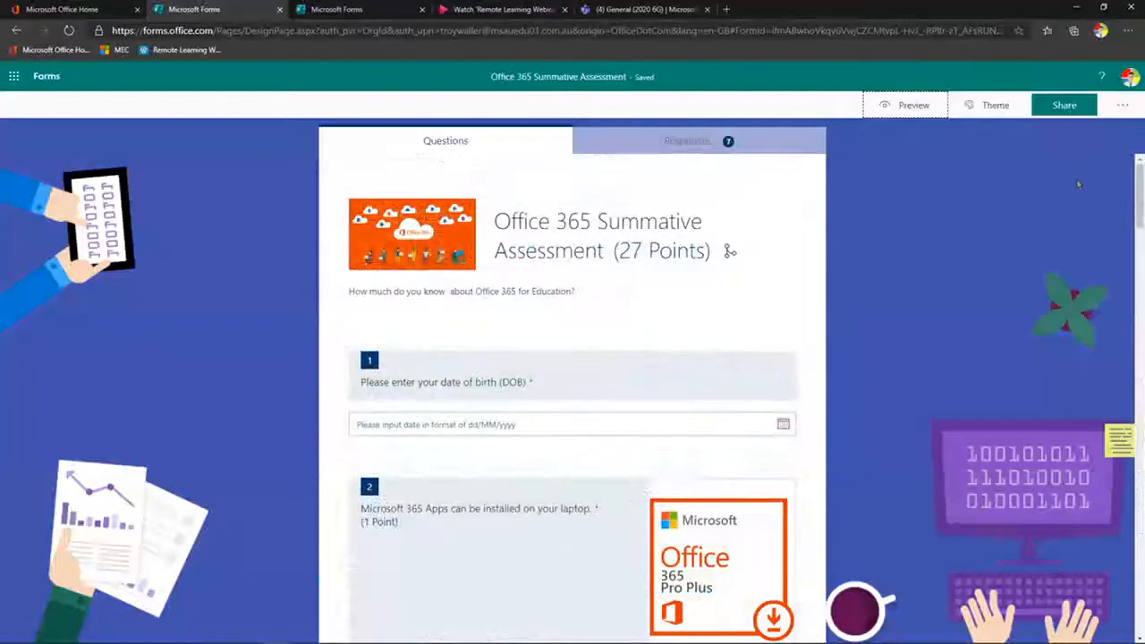
scroll(588, 346, "down", 2)
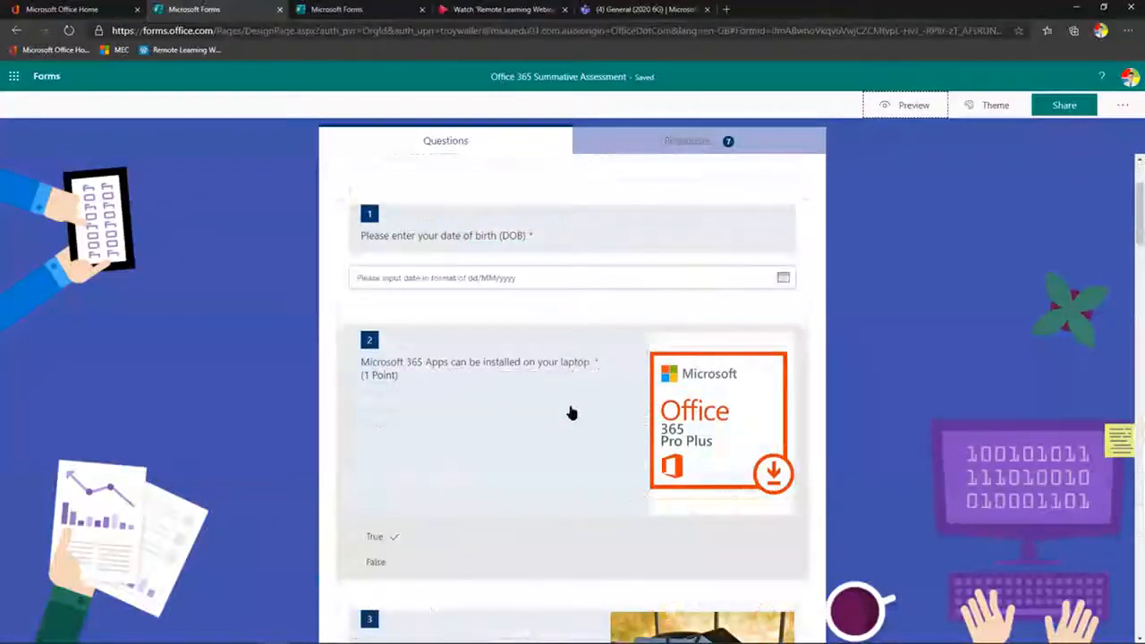
left_click(1124, 106)
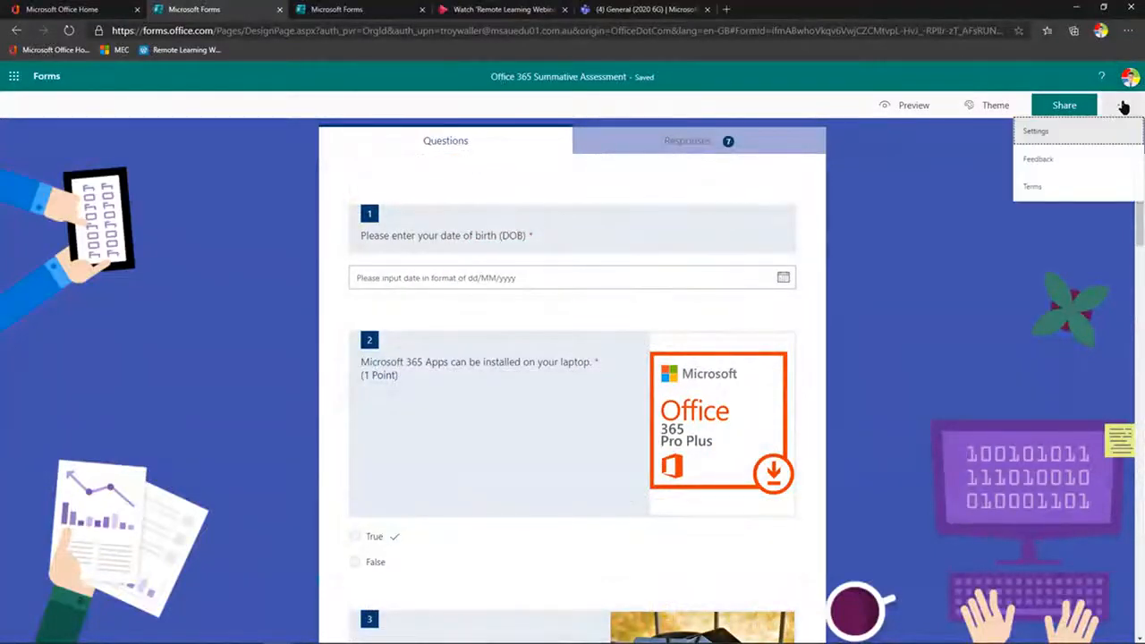
left_click(1062, 138)
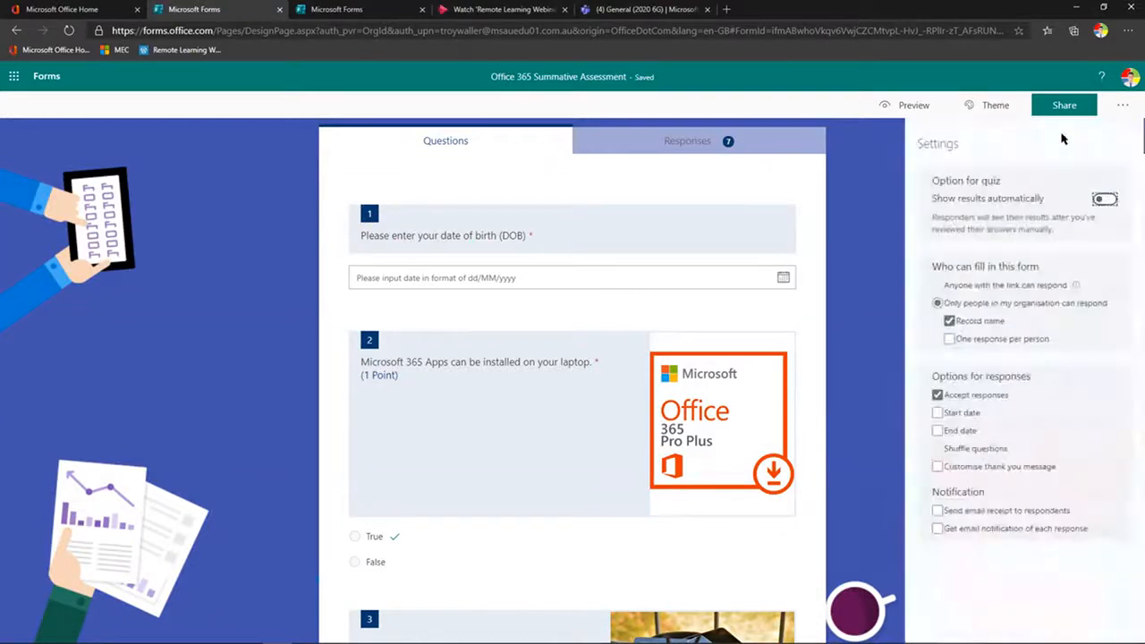
left_click(1123, 105)
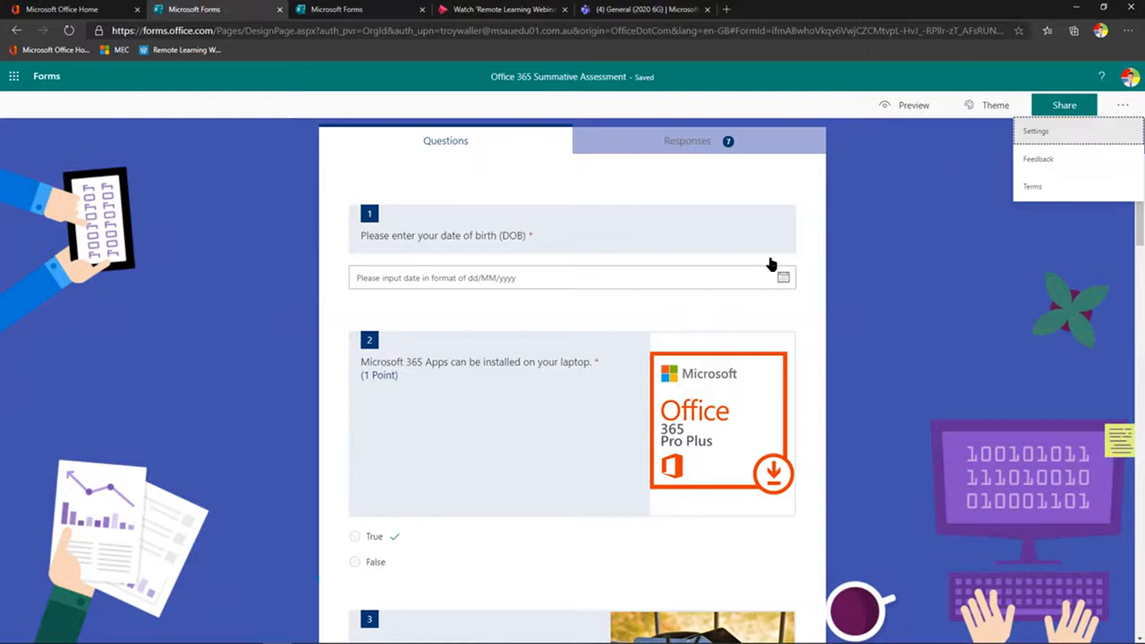
- Examine the branching of question 2, reselect question 11 as the destination of its False answer, and return to the quiz
left_click(598, 396)
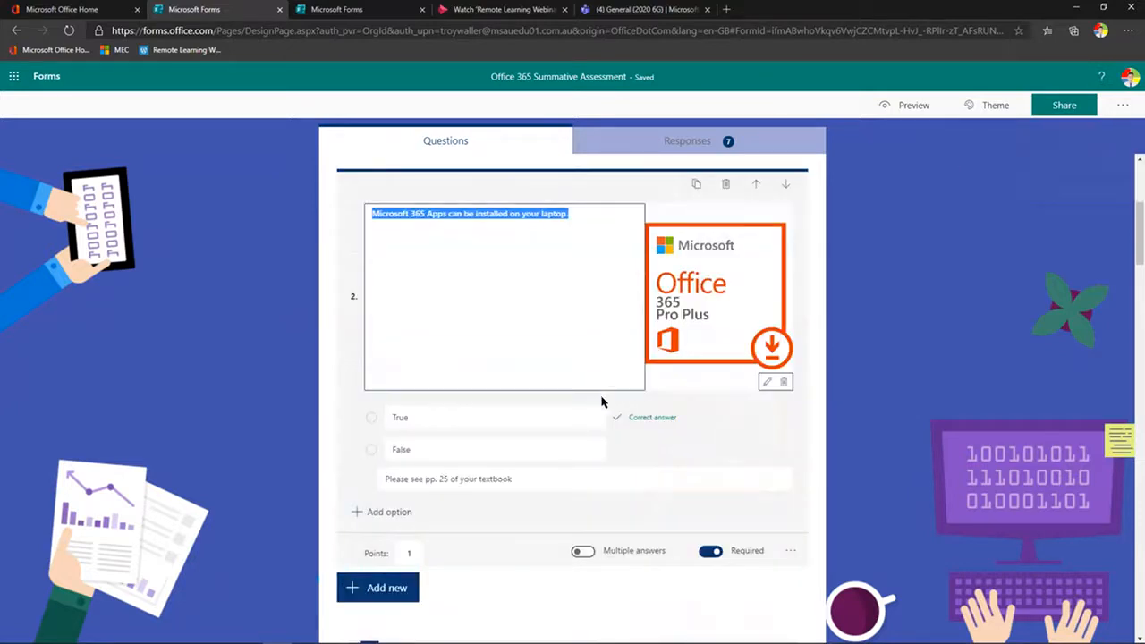
left_click(791, 550)
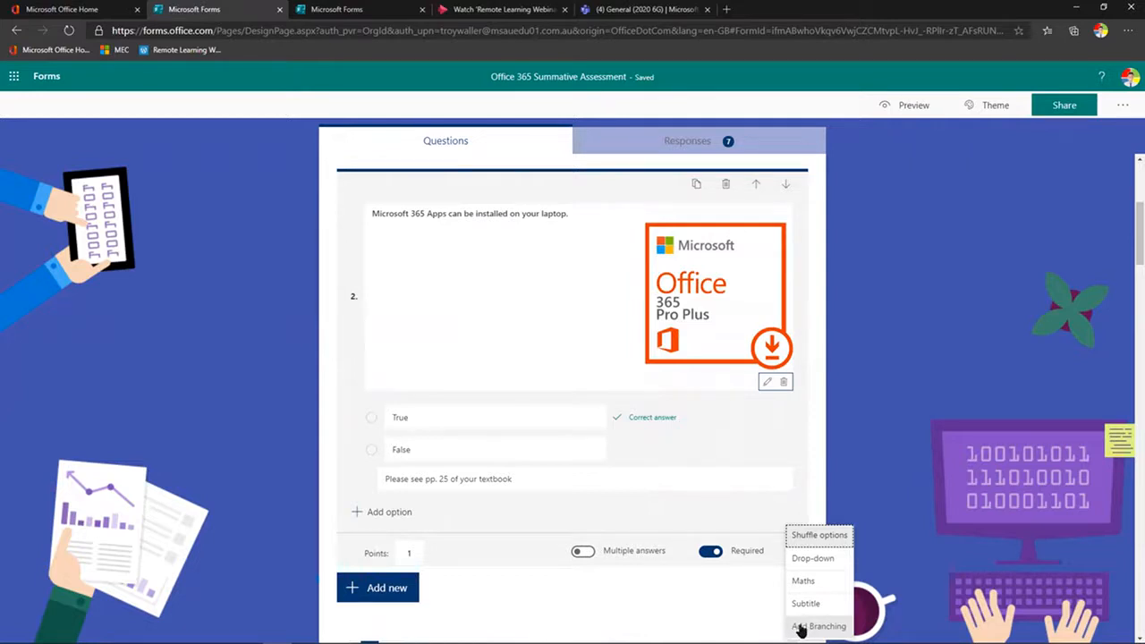
left_click(805, 626)
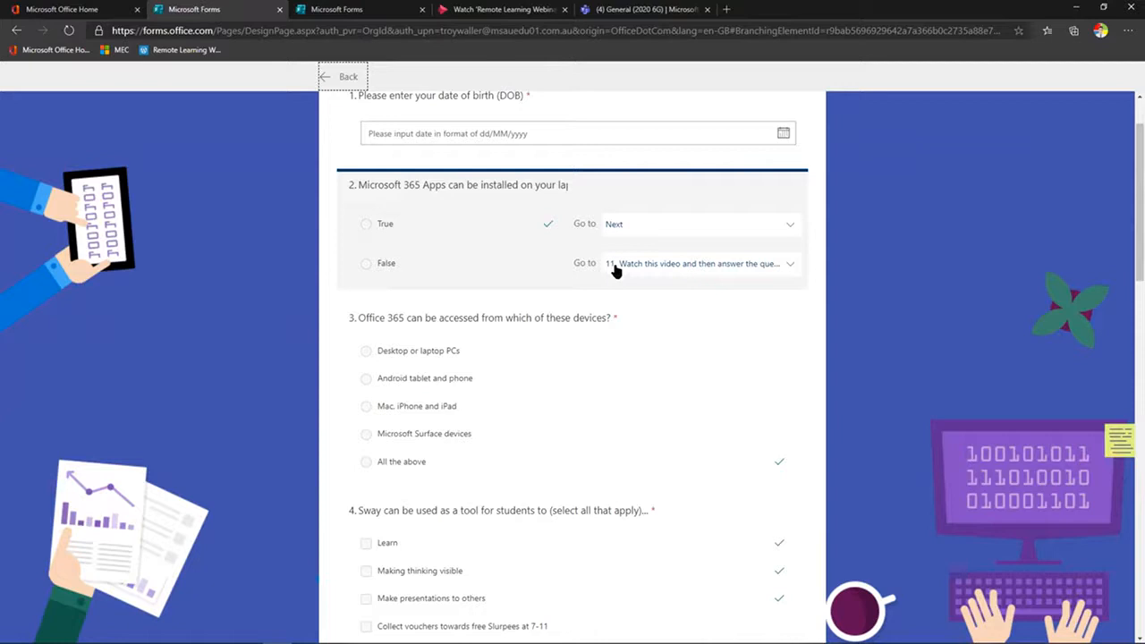
left_click(791, 265)
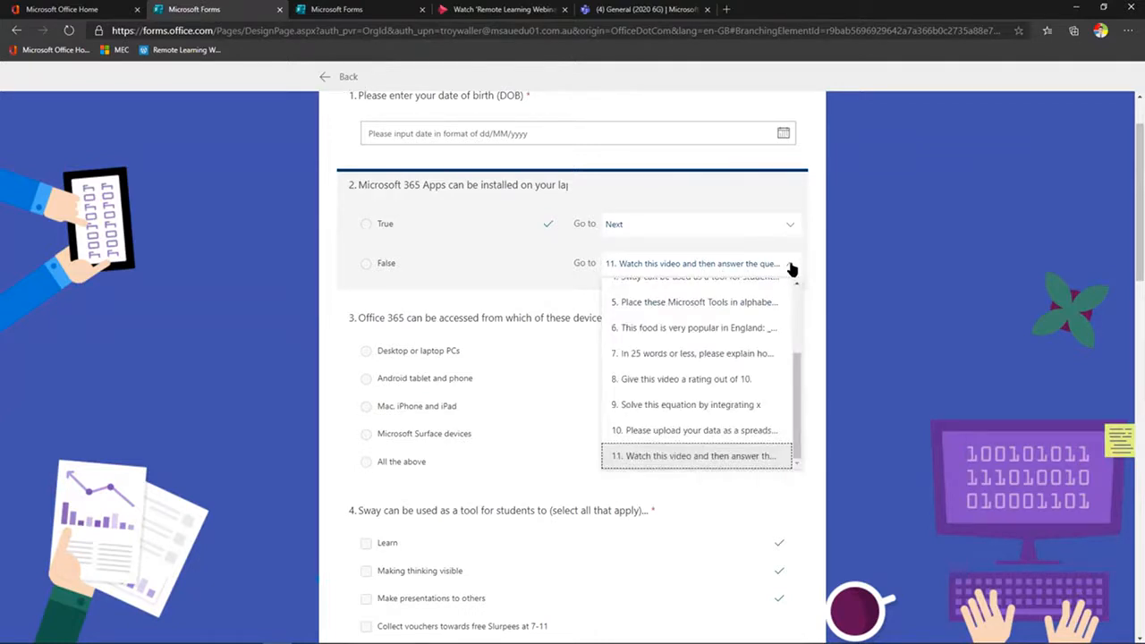
left_click(743, 456)
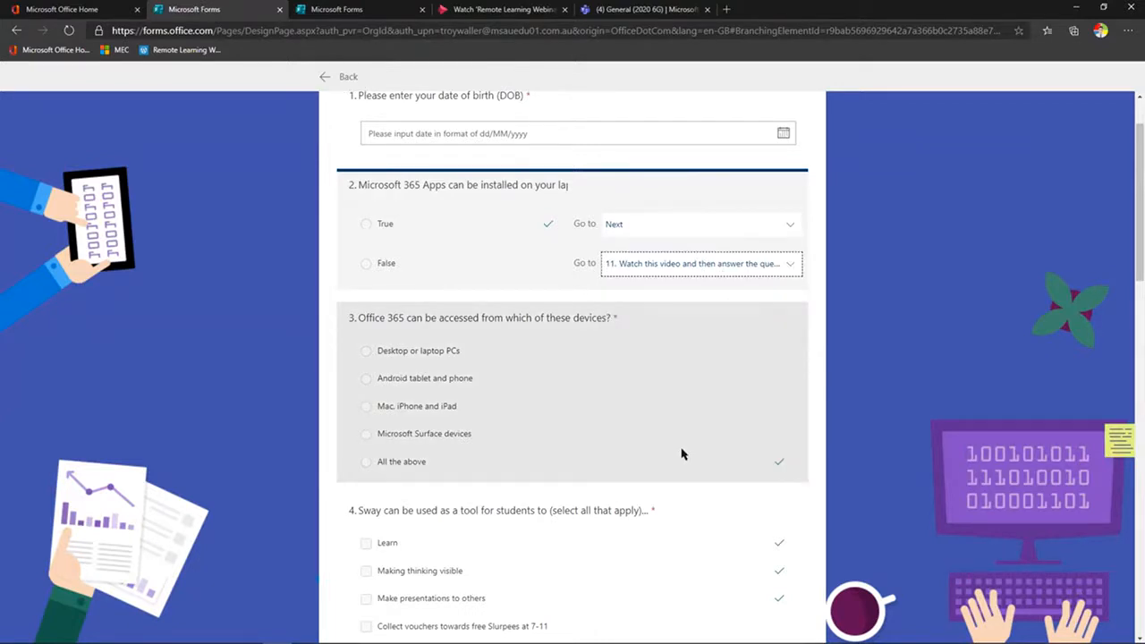
scroll(684, 457, "down", 10)
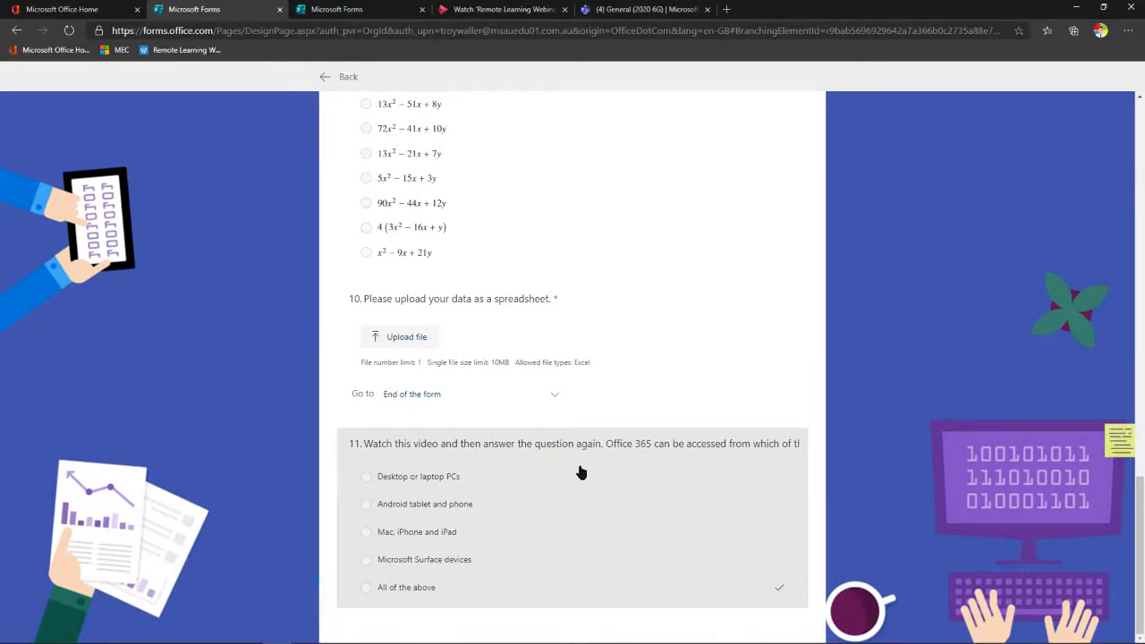
left_click(327, 77)
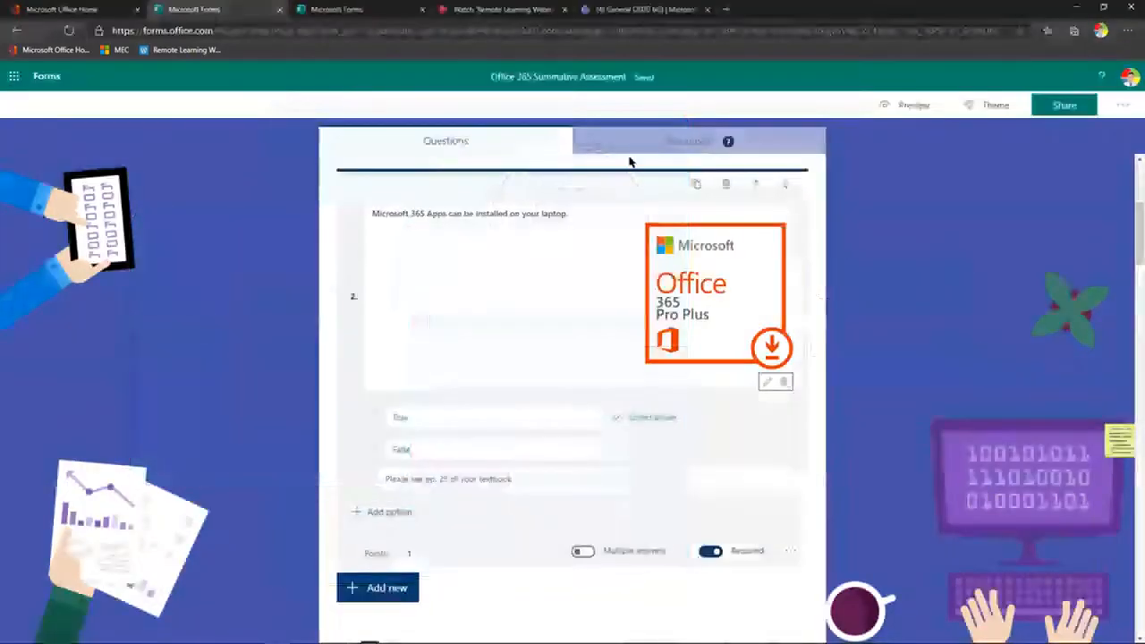
- Open the quiz responses and examine the overall summary and the answer charts of the individual questions
left_click(673, 143)
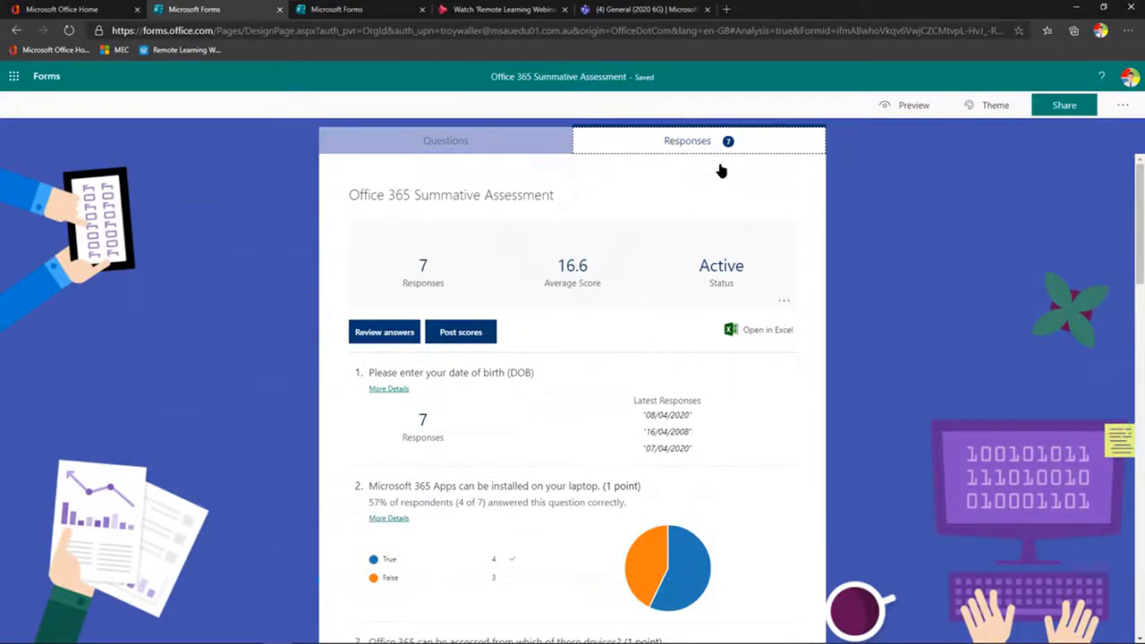
scroll(632, 454, "down", 4)
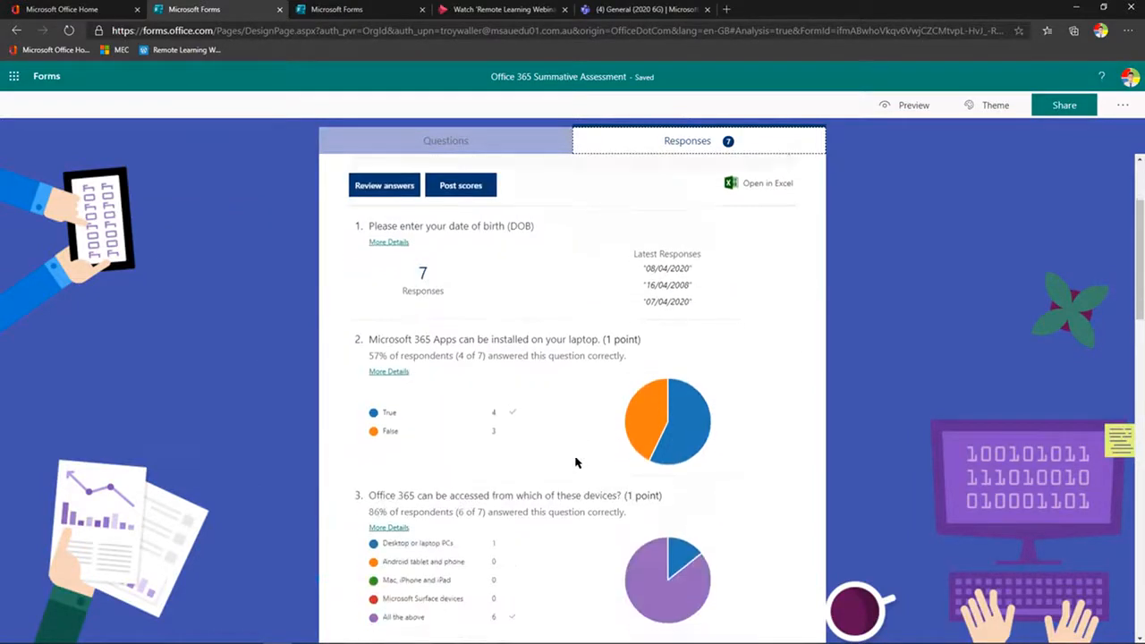
scroll(602, 460, "down", 2)
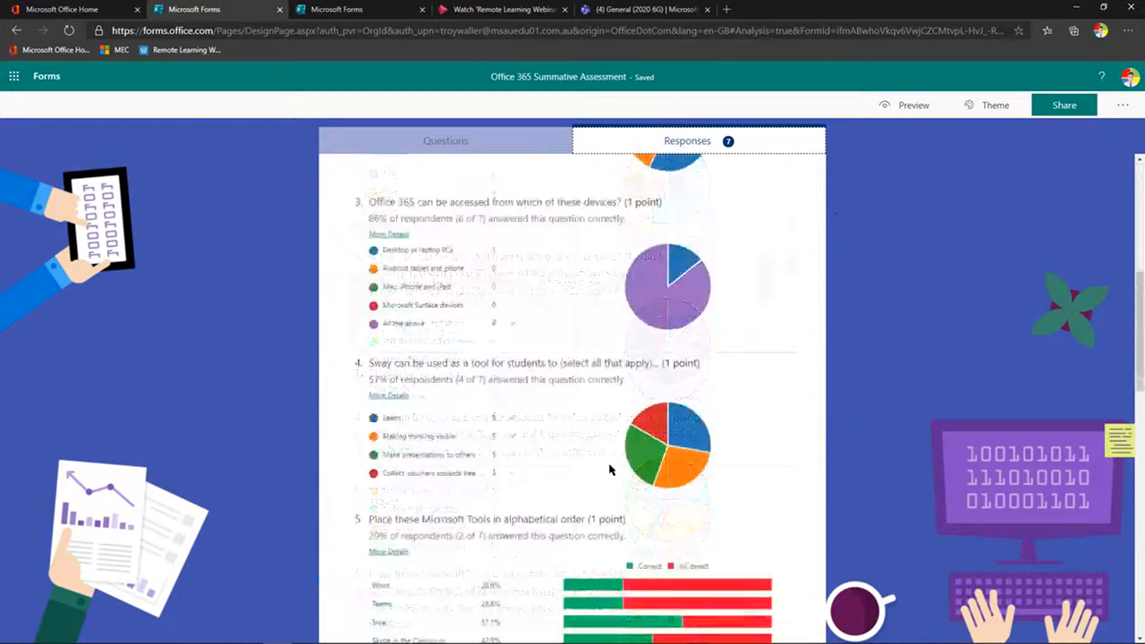
scroll(609, 465, "up", 1)
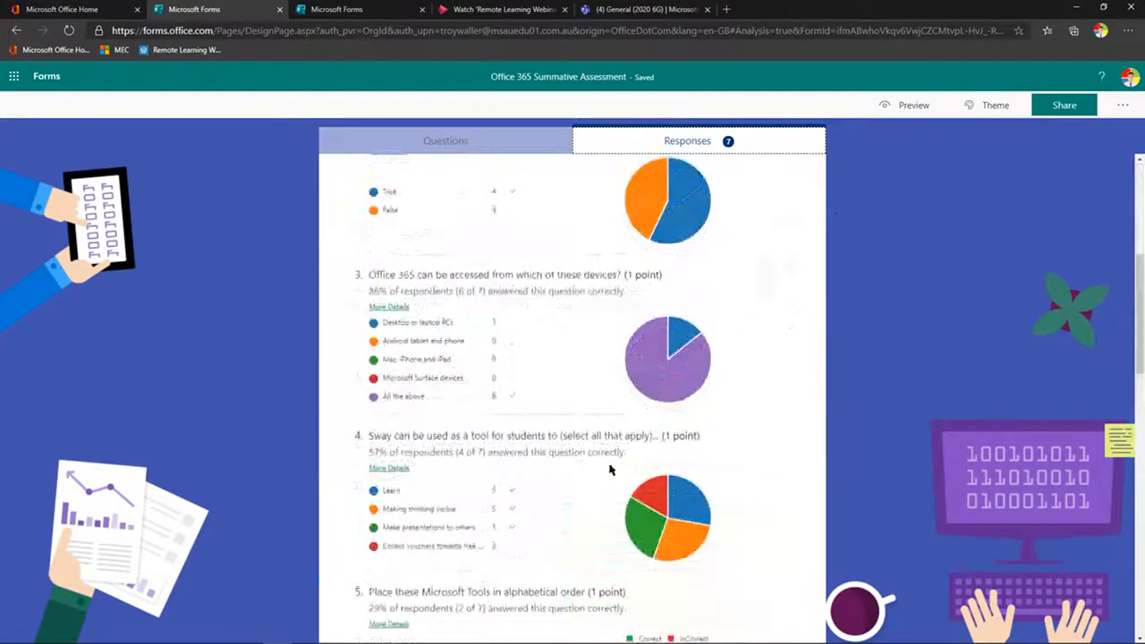
scroll(609, 465, "up", 3)
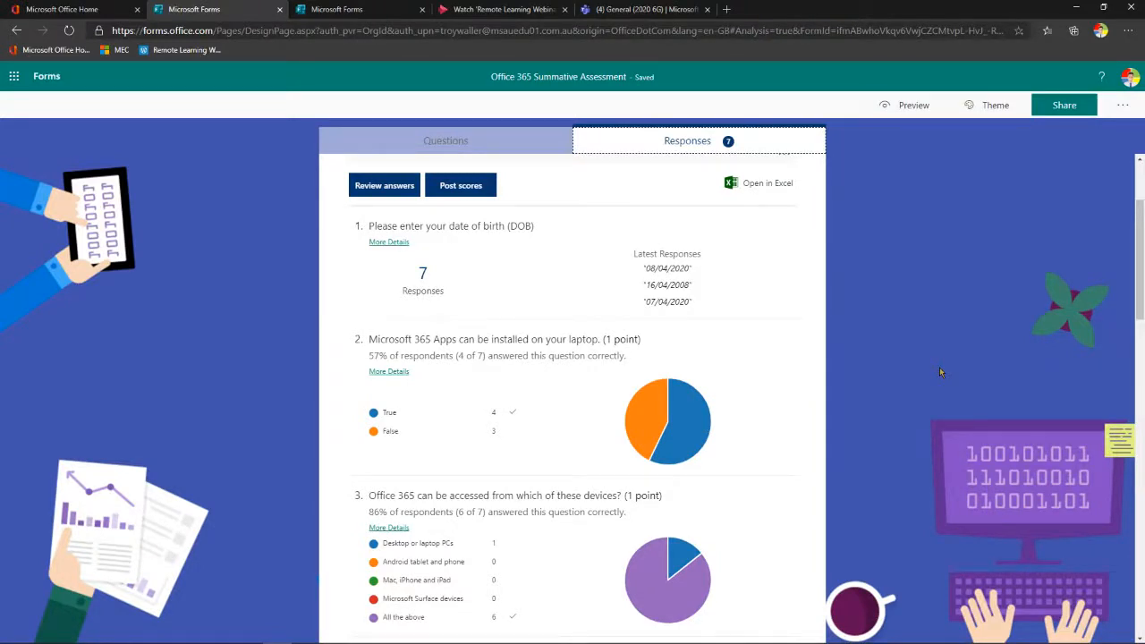
mouse_move(507, 416)
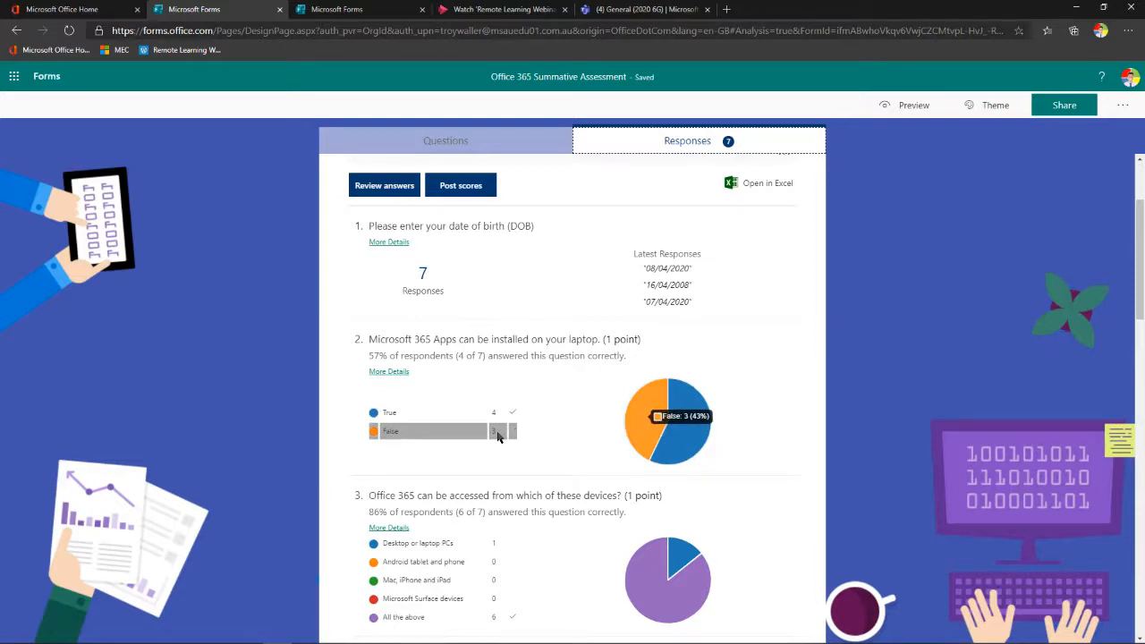
mouse_move(691, 426)
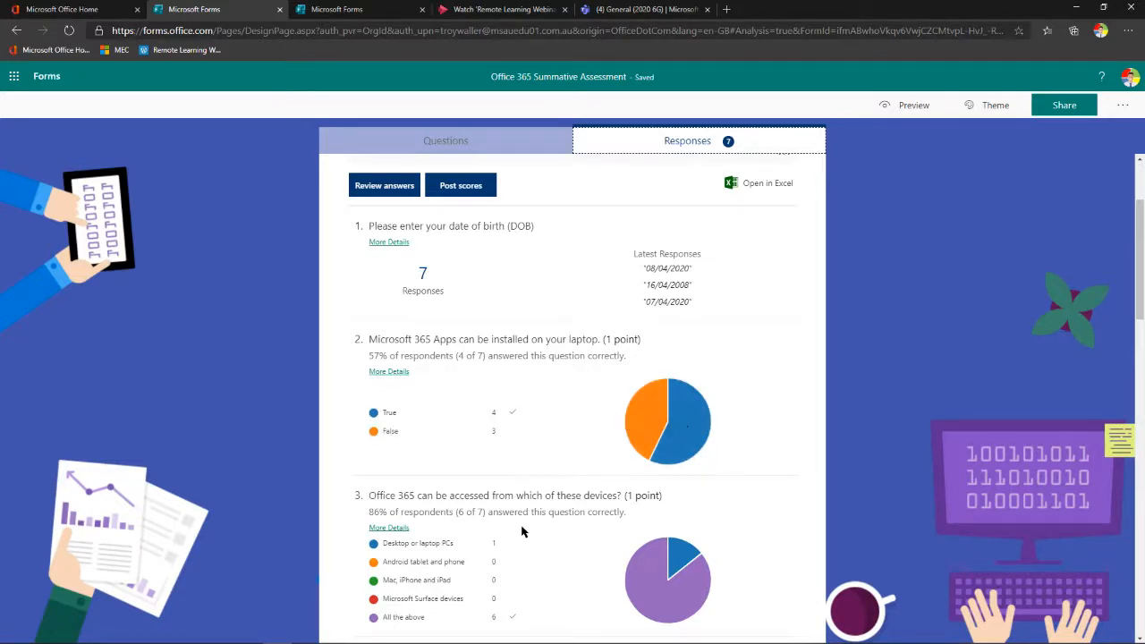
scroll(516, 534, "down", 2)
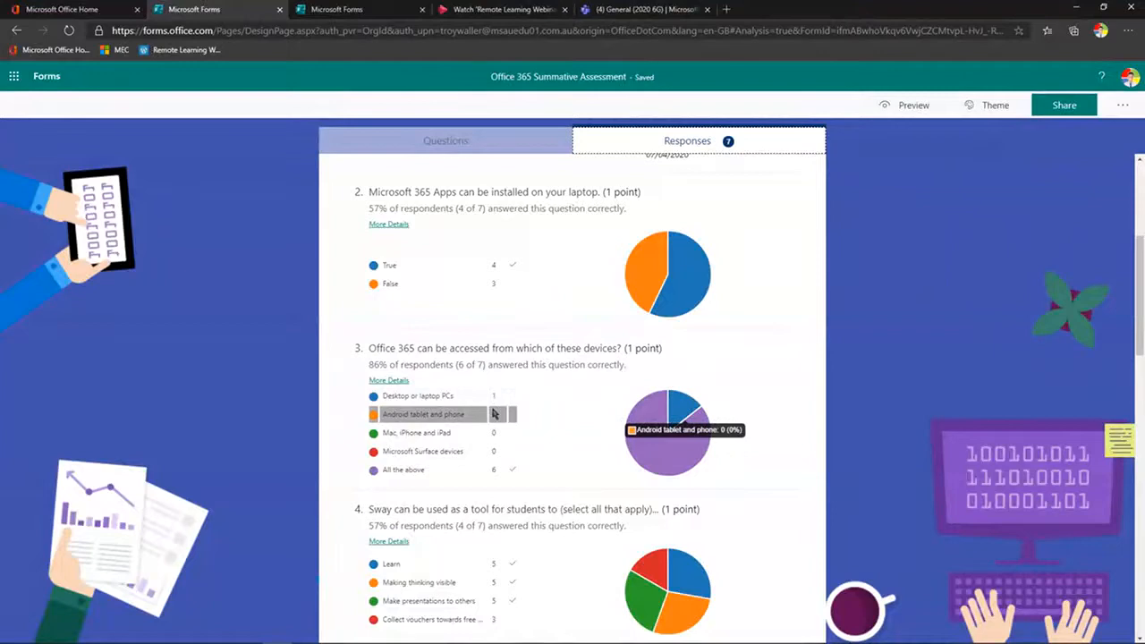
scroll(531, 435, "down", 3)
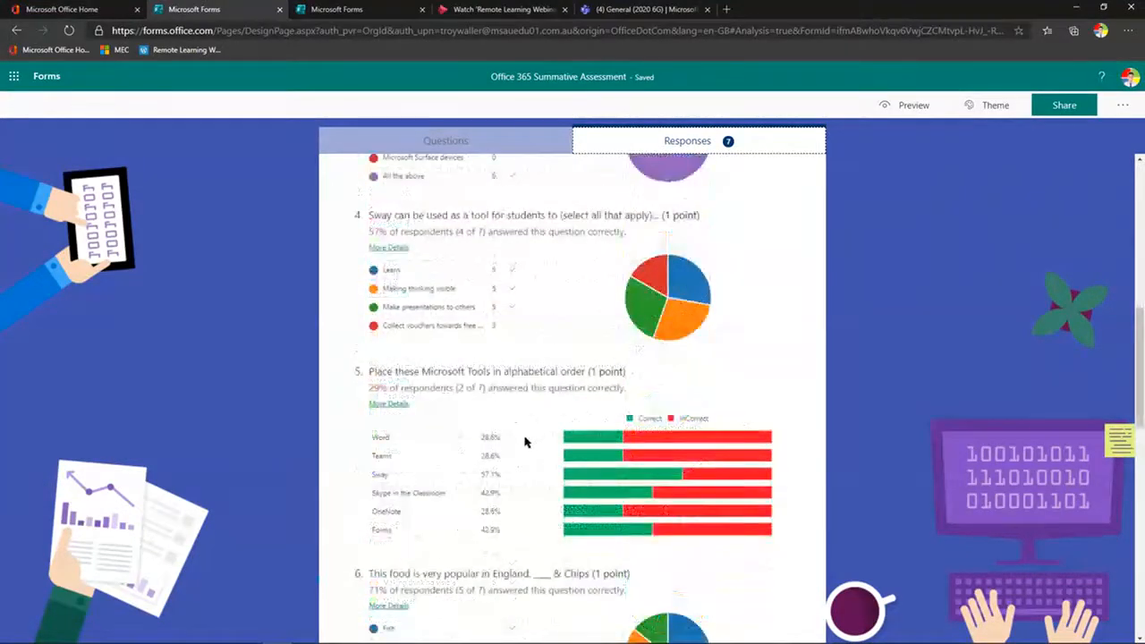
scroll(527, 438, "up", 5)
scroll(528, 438, "up", 2)
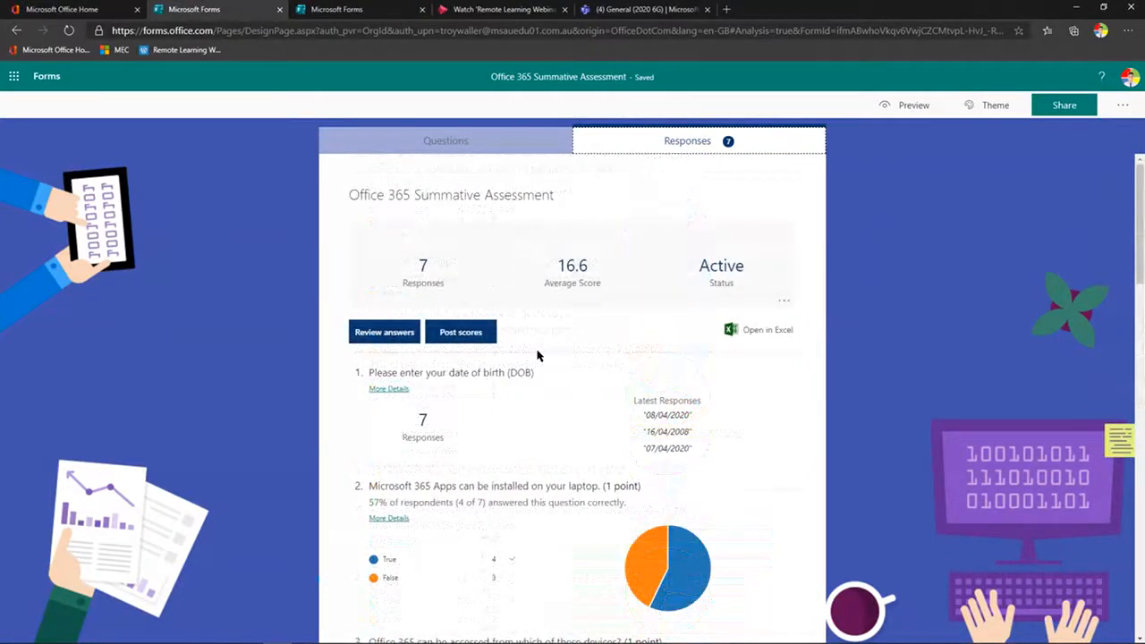
- Open the answer review by person and look through the list of respondents, keeping the first one selected
left_click(393, 337)
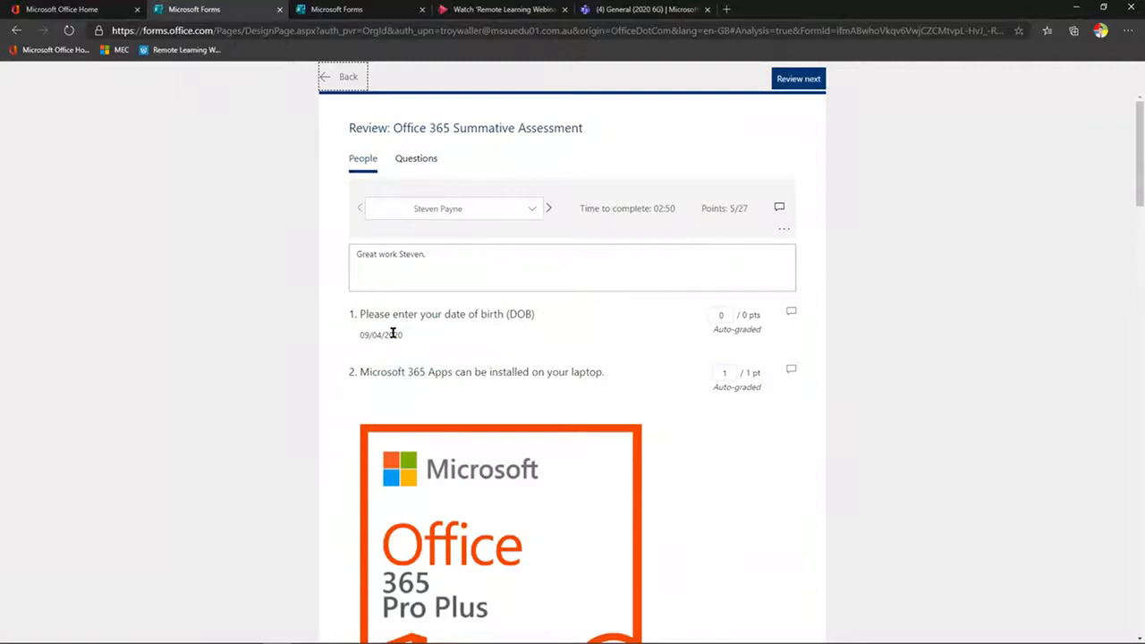
left_click(530, 212)
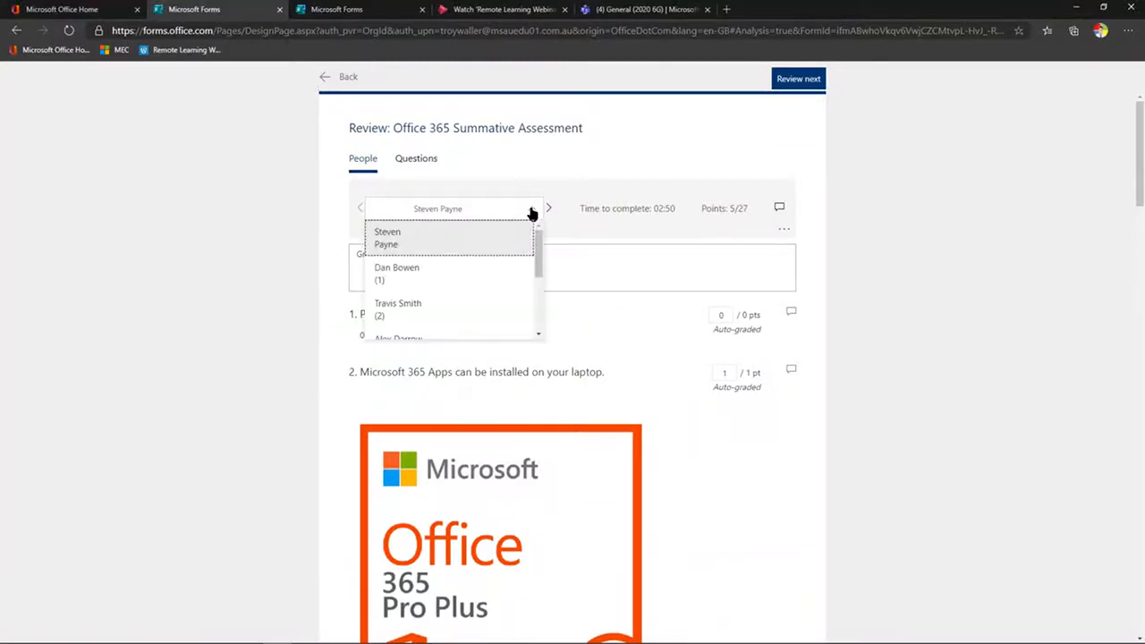
mouse_move(538, 250)
left_mouse_down()
mouse_move(540, 302)
mouse_move(540, 262)
left_mouse_up()
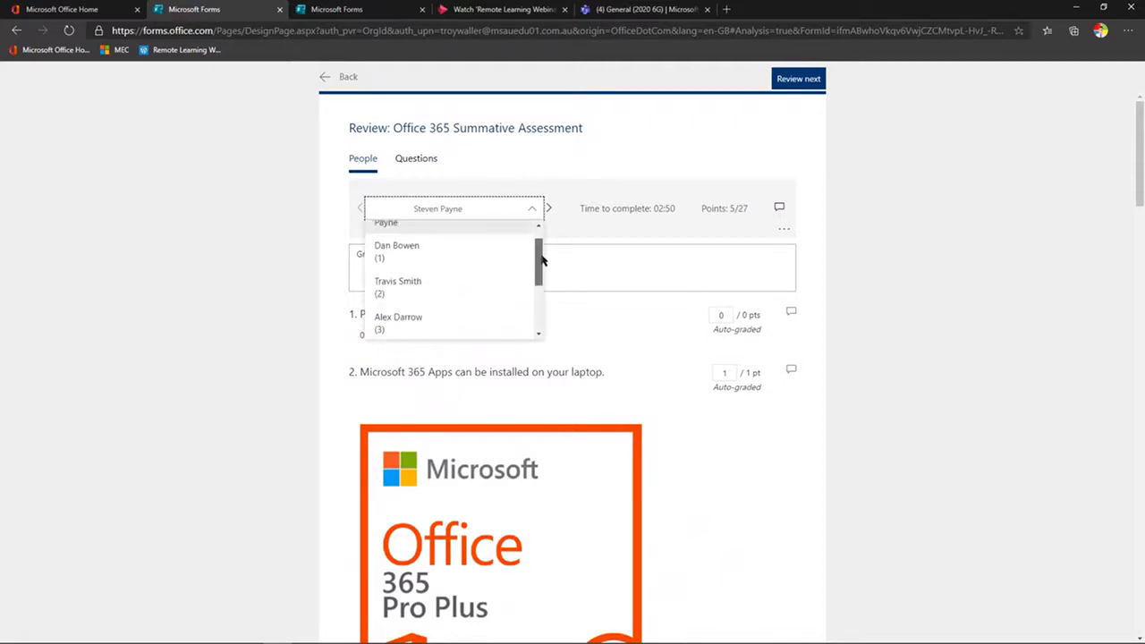
left_click(550, 169)
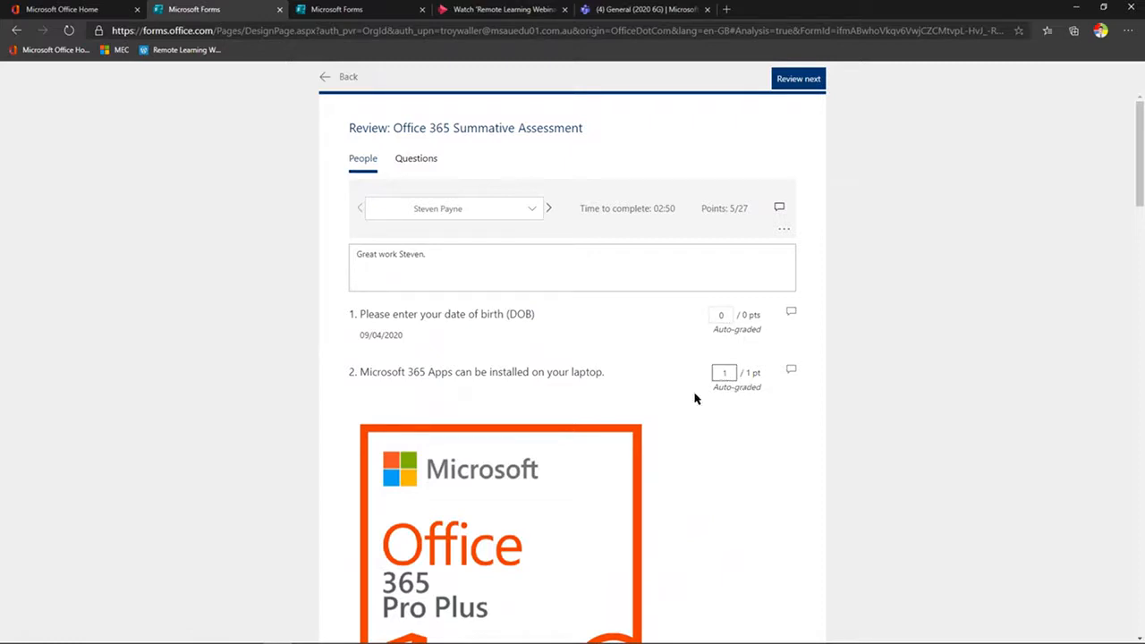
- Examine the first respondent's auto-graded answers and points for questions 1 to 6
scroll(720, 390, "down", 5)
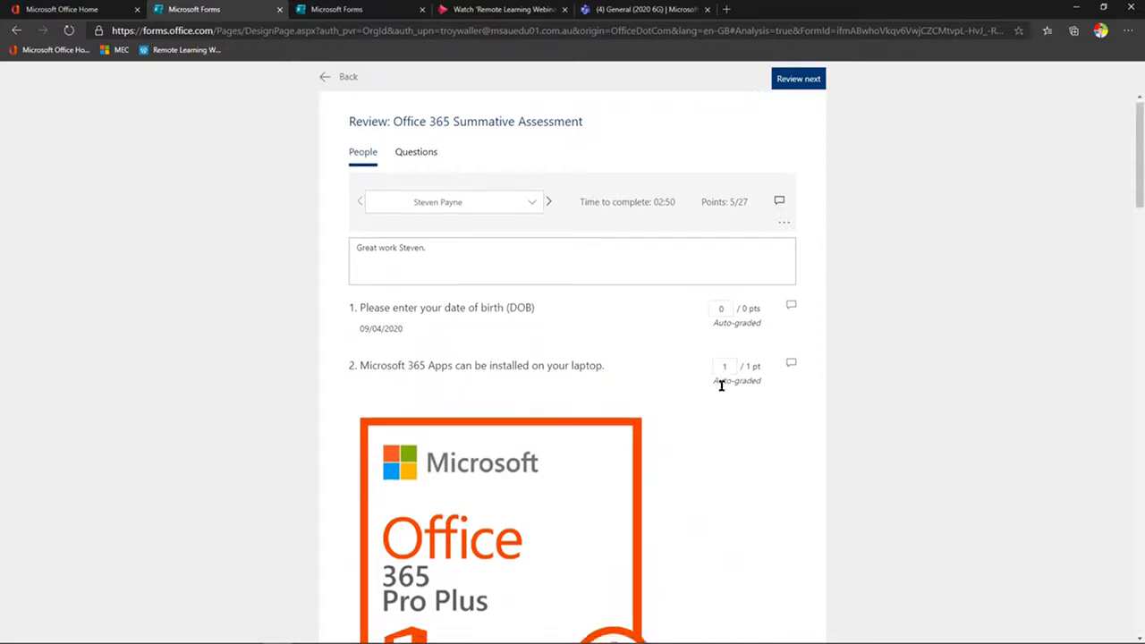
scroll(720, 394, "down", 2)
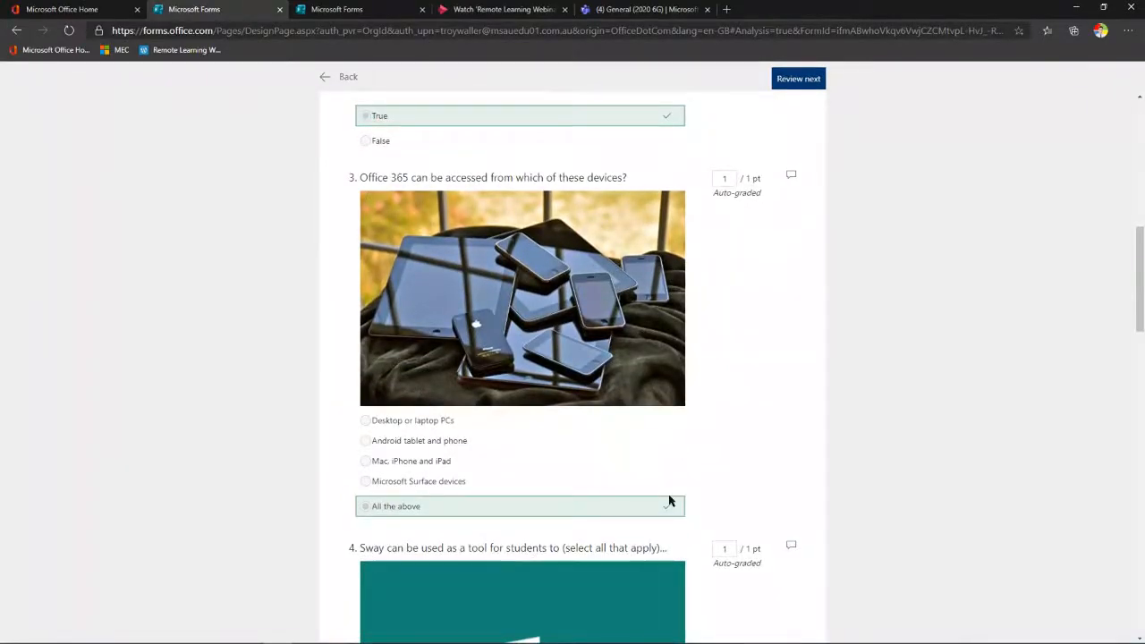
scroll(729, 451, "down", 3)
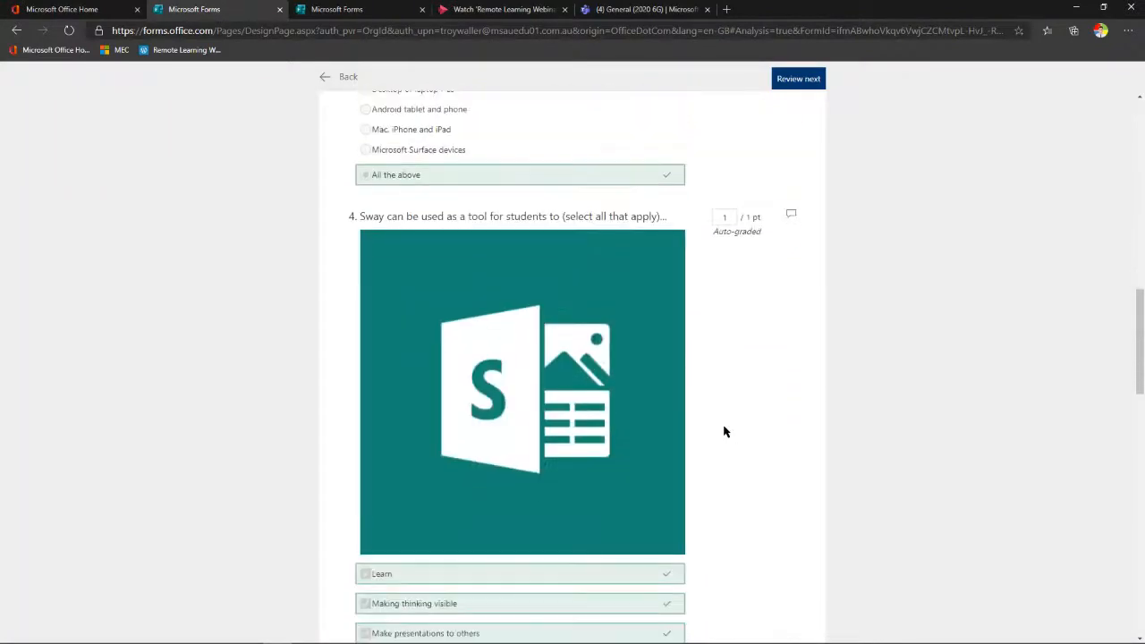
scroll(728, 396, "down", 2)
scroll(719, 407, "up", 2)
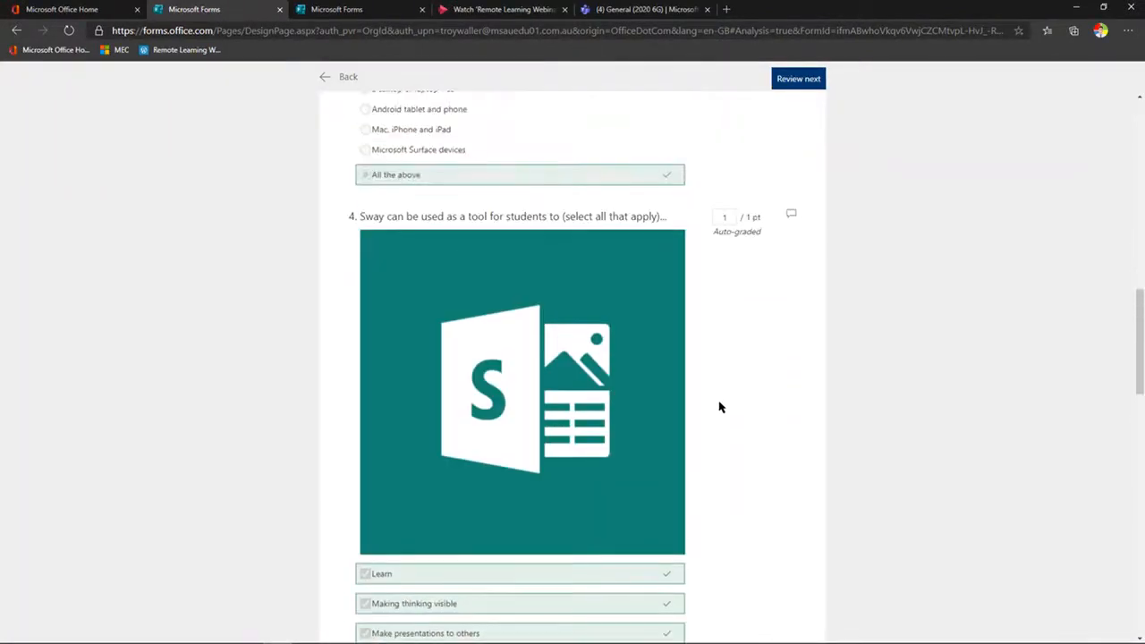
scroll(718, 407, "down", 2)
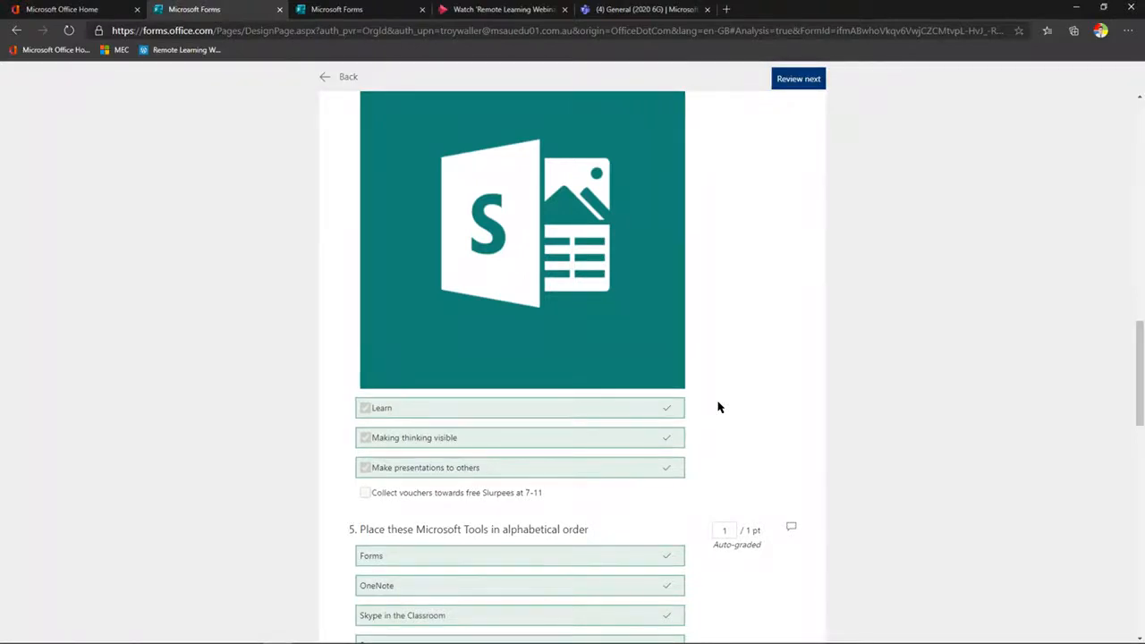
scroll(725, 362, "up", 2)
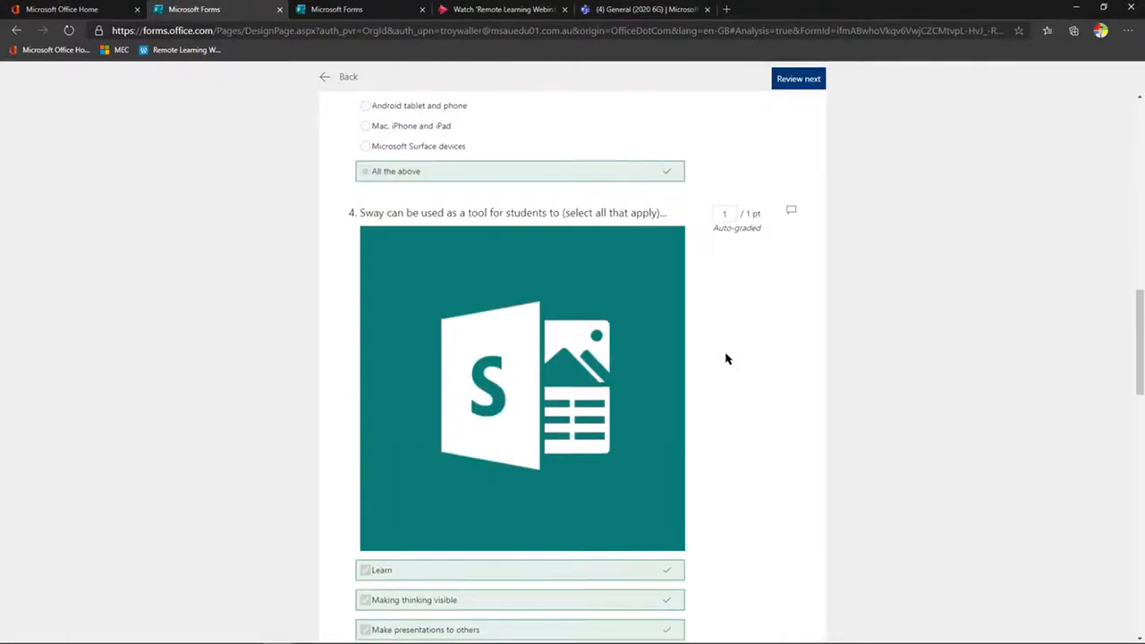
scroll(750, 254, "down", 5)
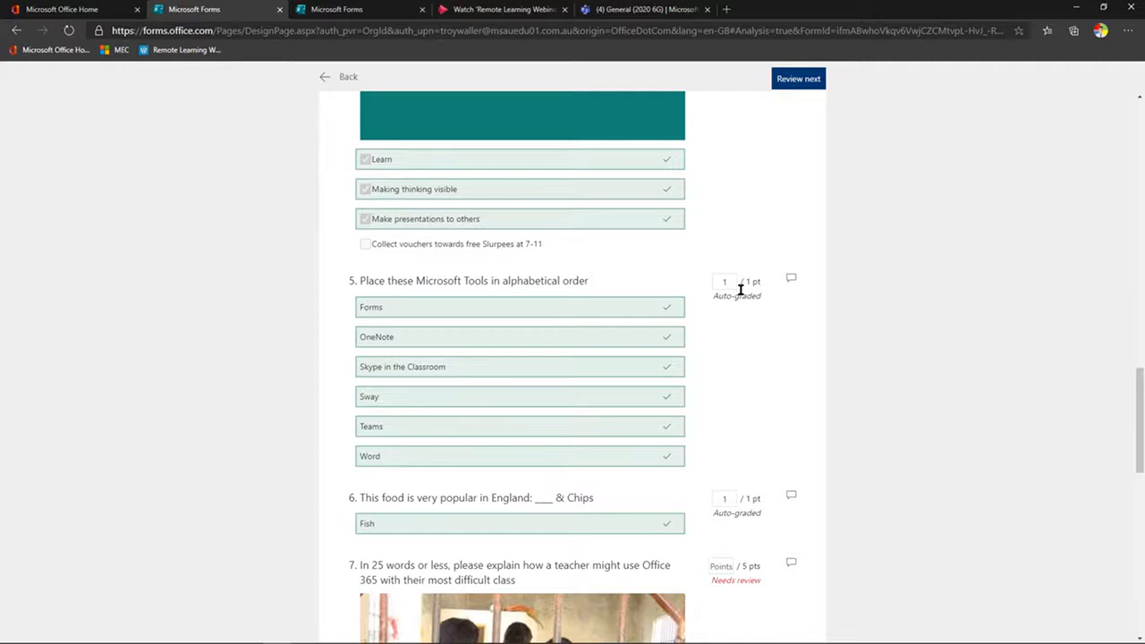
- Award 3 points for the respondent's answer to question 7 and add the feedback "Too short mate."
scroll(785, 429, "down", 3)
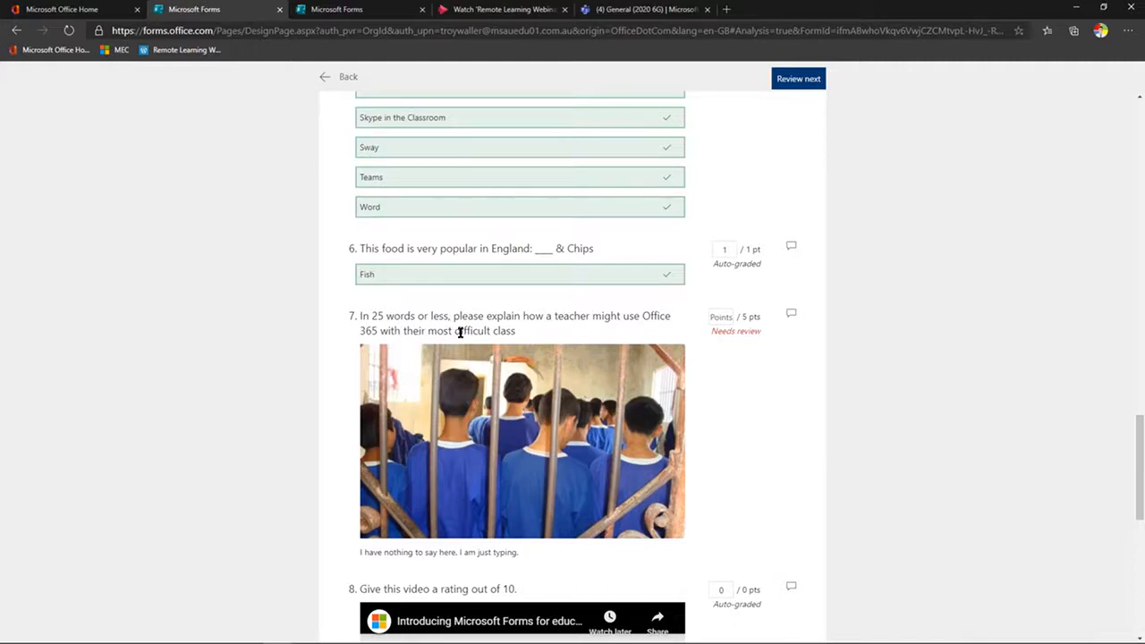
scroll(494, 514, "down", 1)
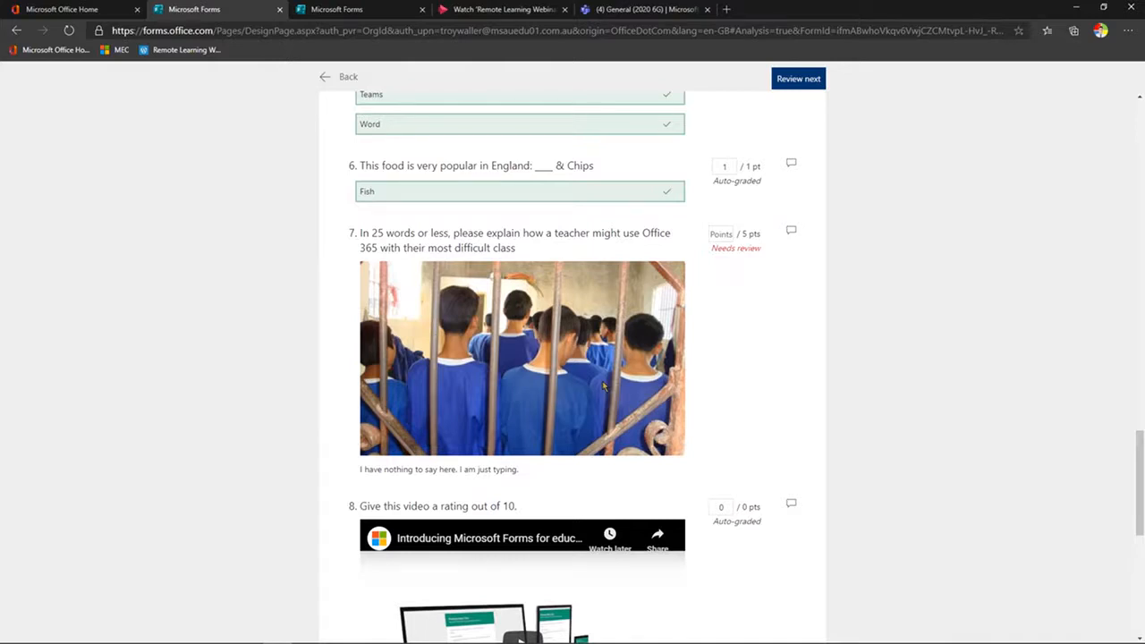
left_click(728, 233)
type("3")
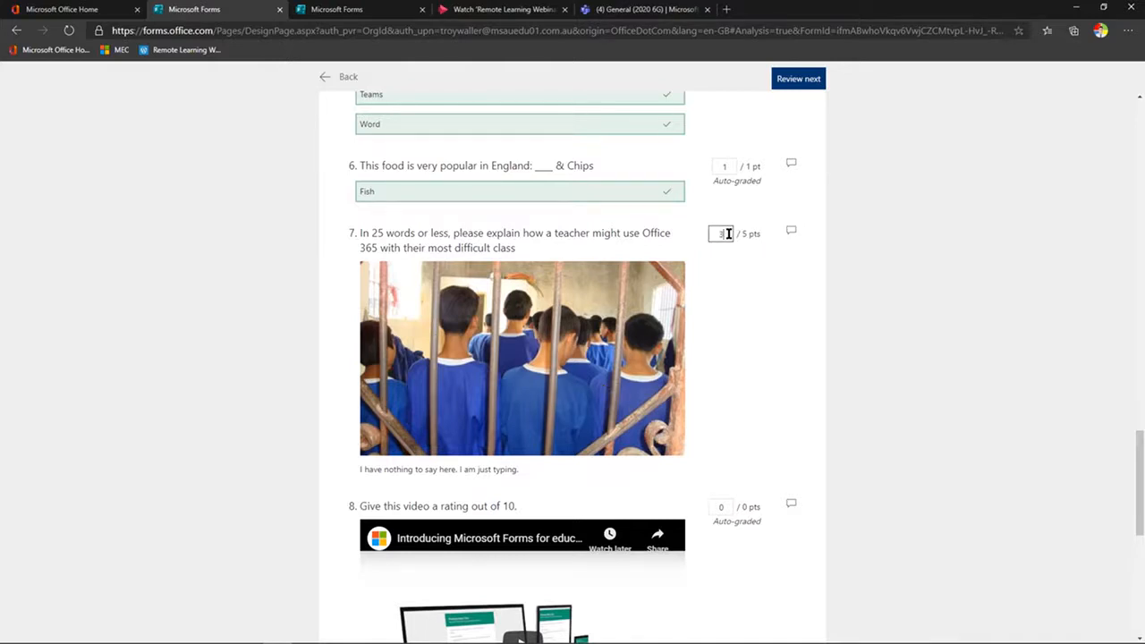
left_click(790, 232)
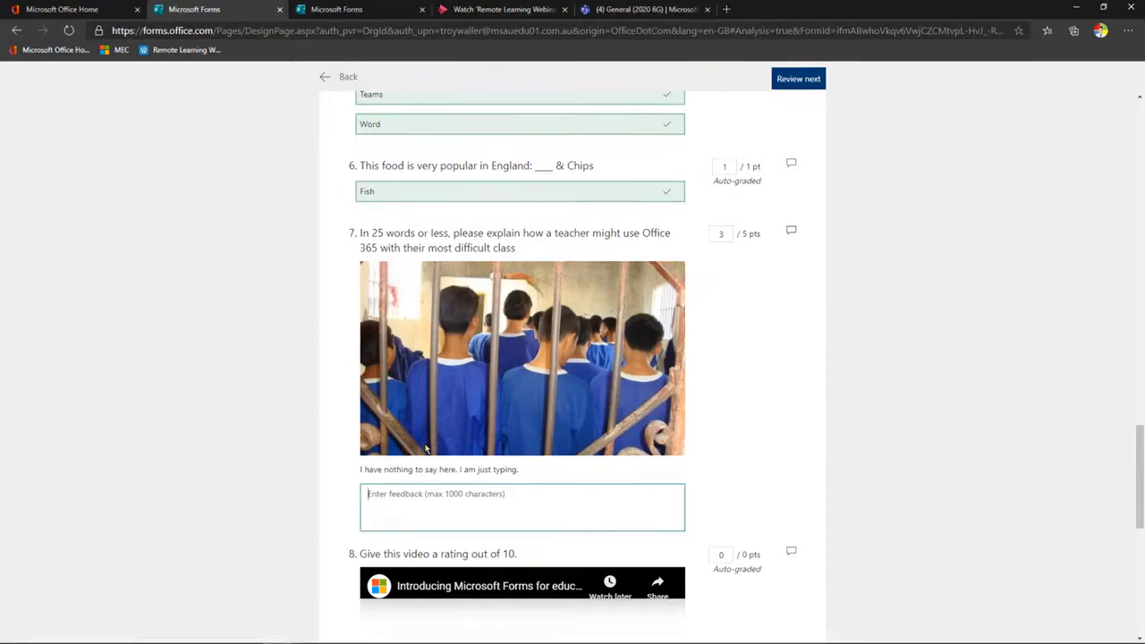
type("Too ")
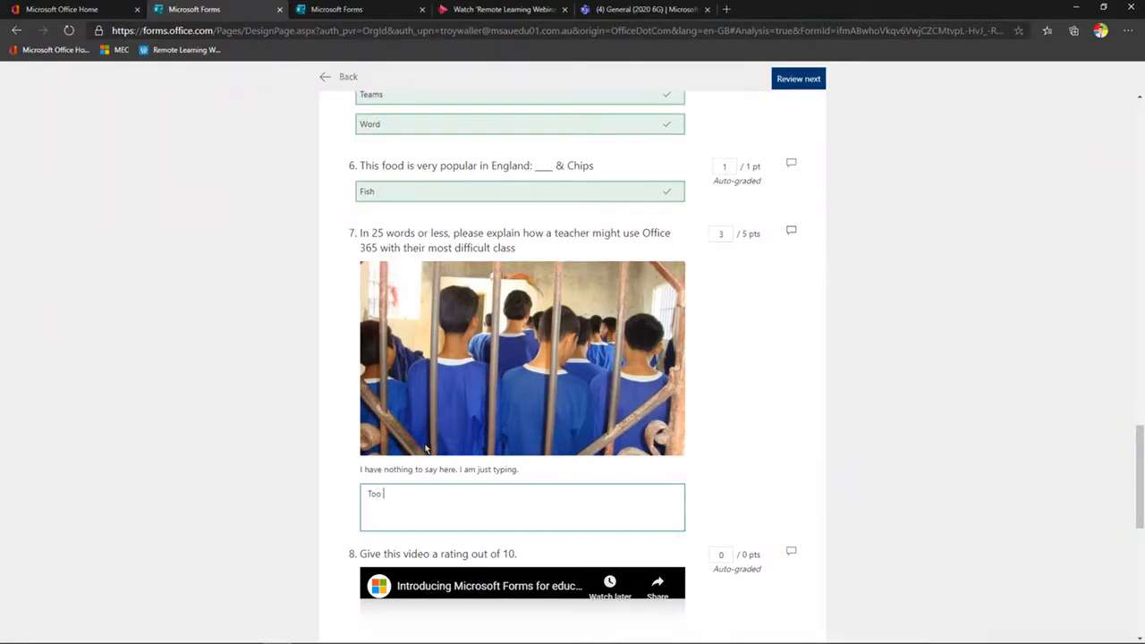
type("short mate.")
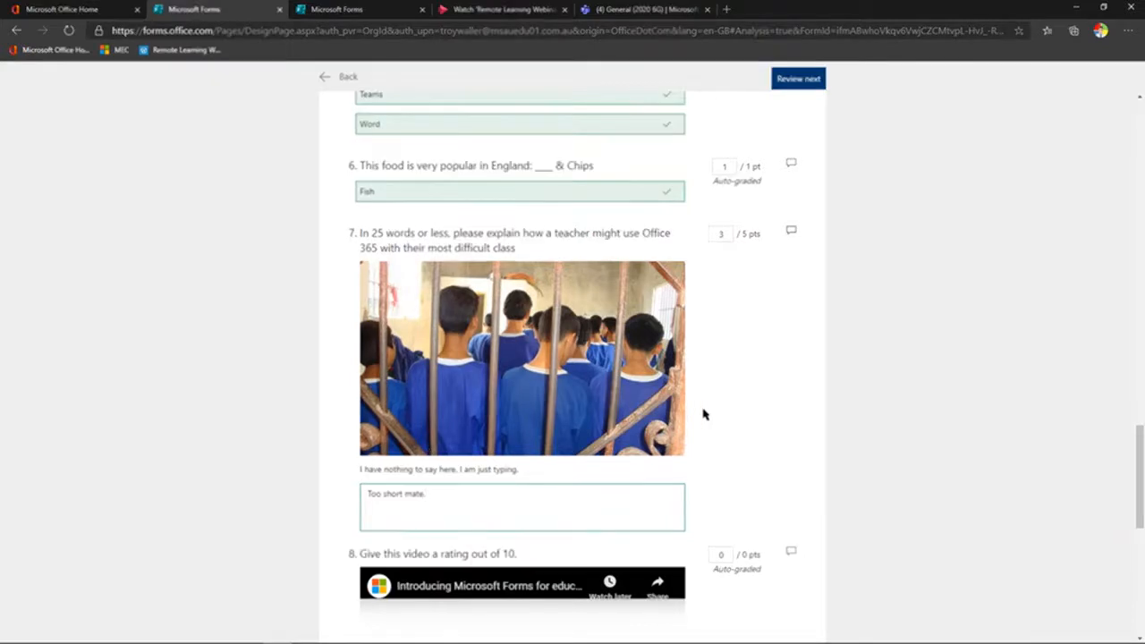
- Award 15 points for the respondent's spreadsheet upload in question 10
scroll(730, 392, "down", 1)
scroll(731, 392, "down", 4)
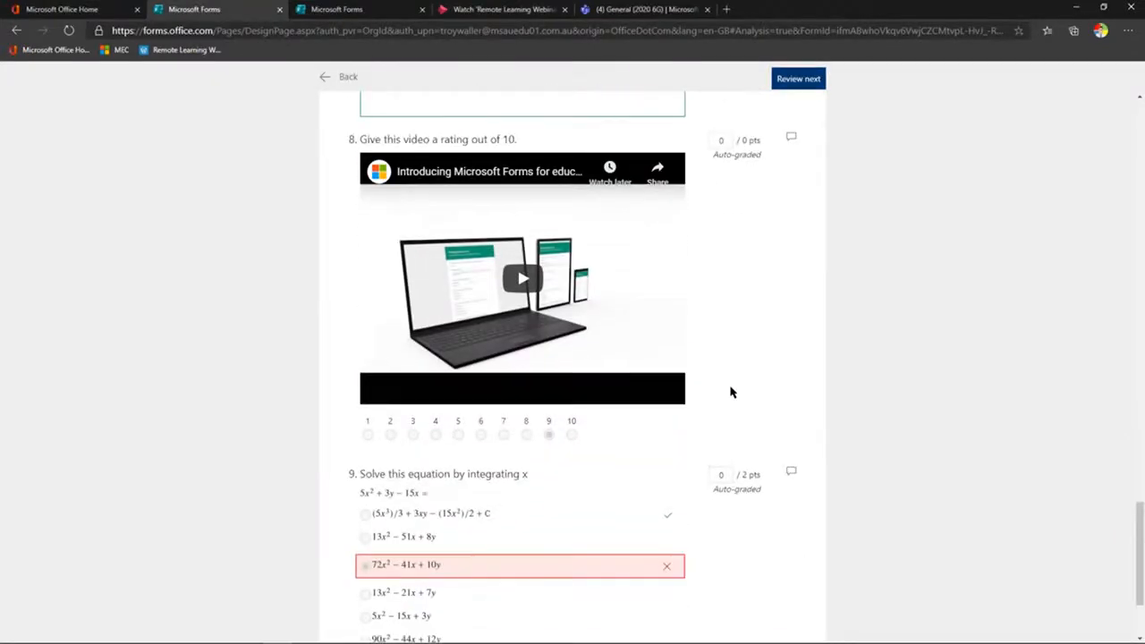
scroll(730, 392, "down", 2)
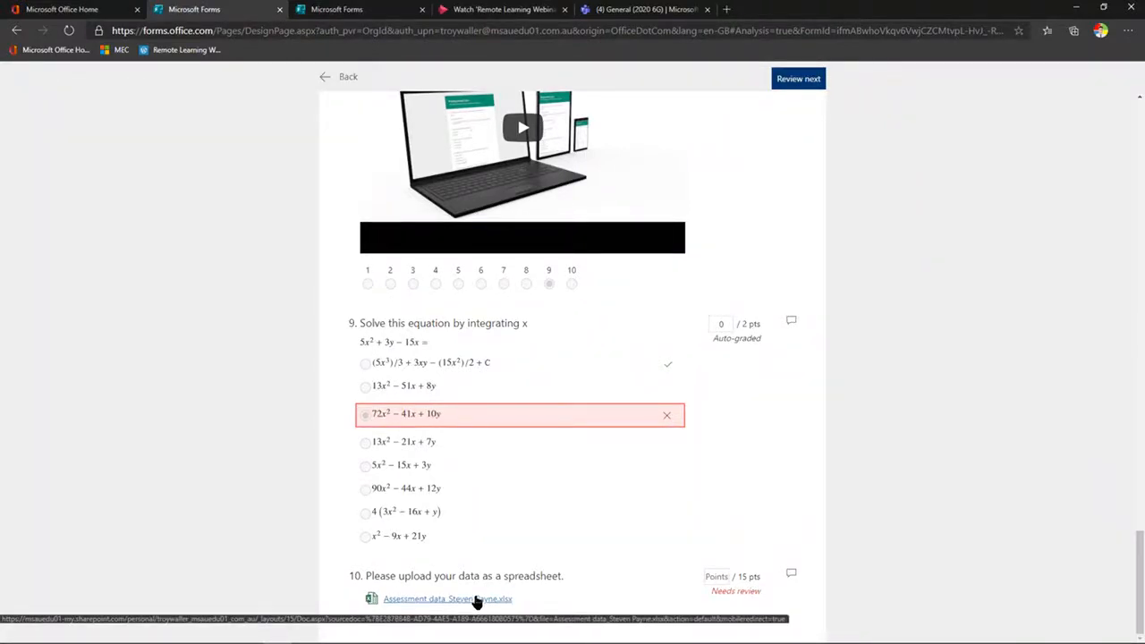
left_click(715, 577)
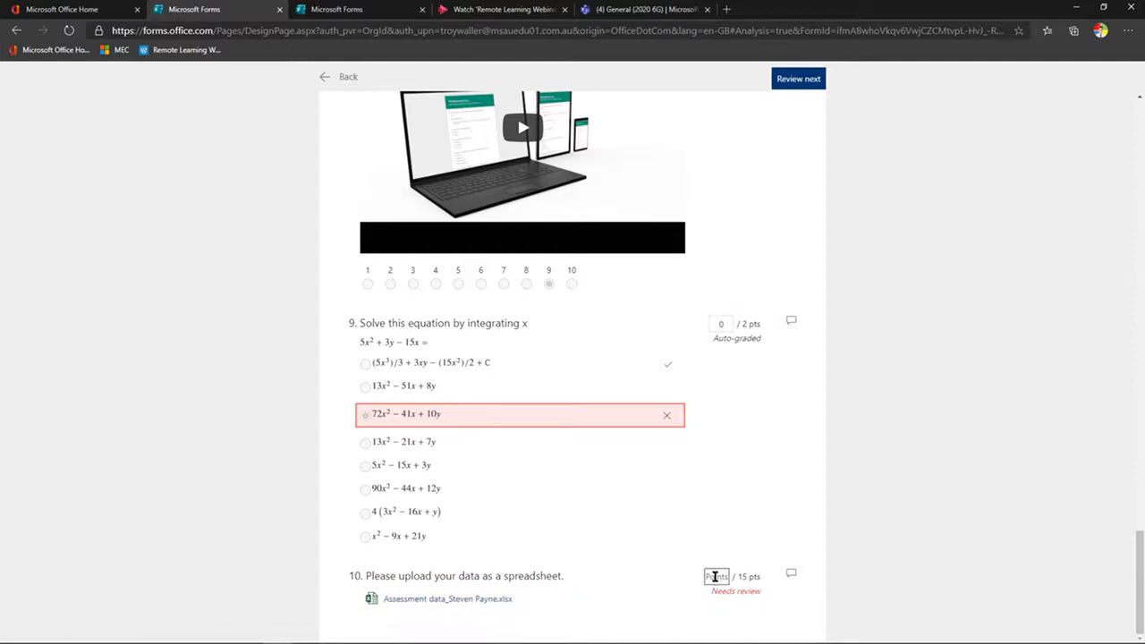
type("15")
left_click(791, 90)
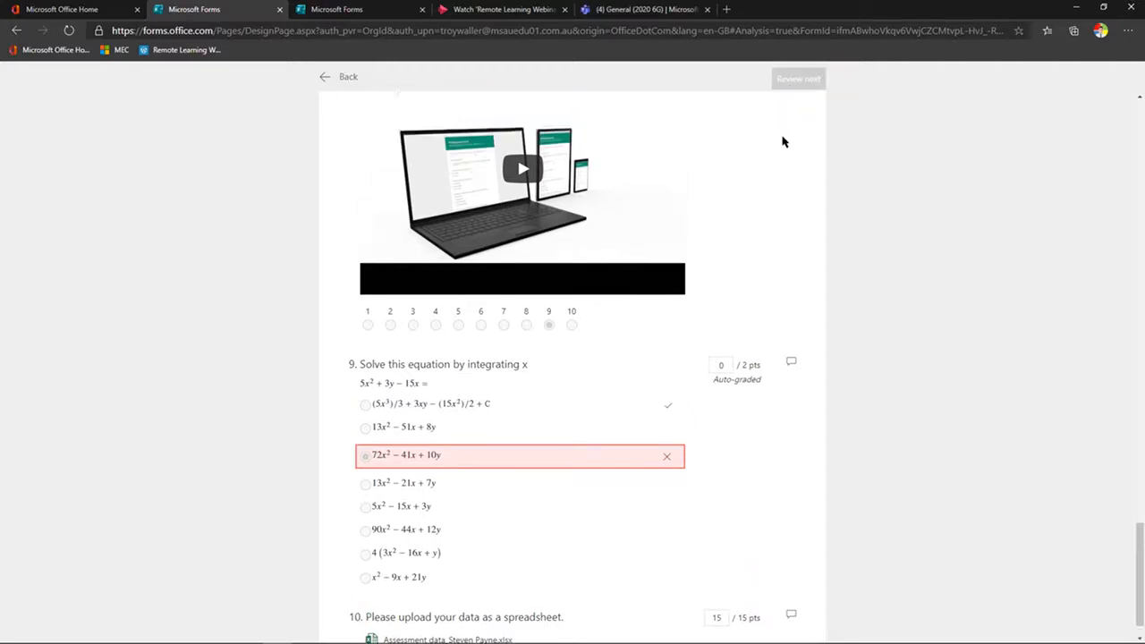
- Step through the next two respondents' submissions and examine the third respondent's answers to questions 2 and 3
scroll(782, 140, "up", 10)
scroll(758, 198, "up", 10)
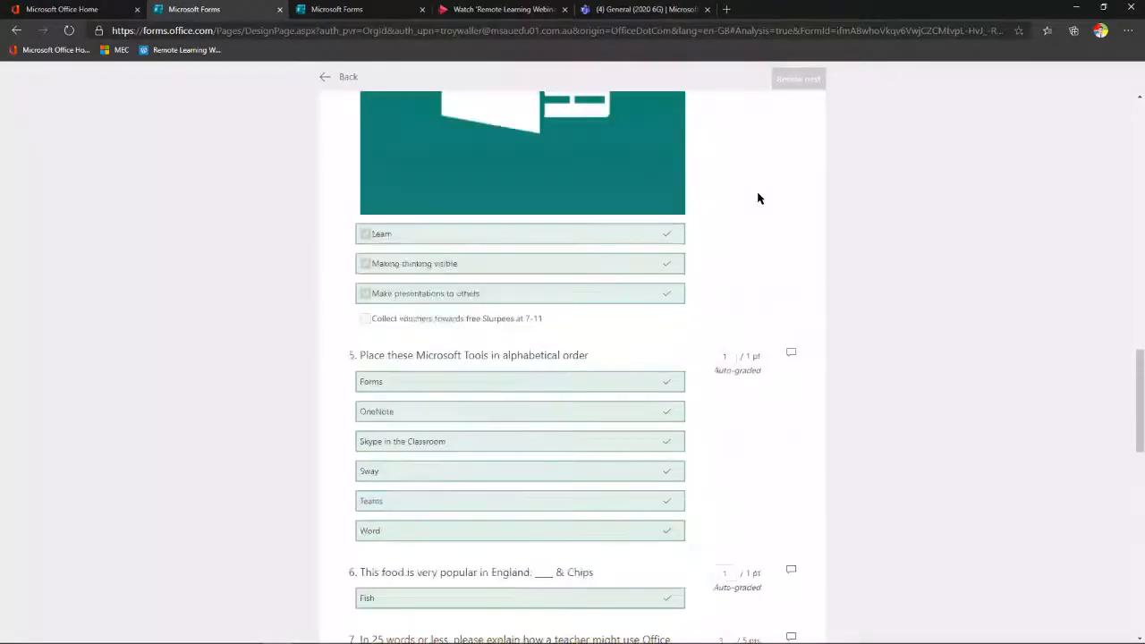
scroll(757, 198, "up", 10)
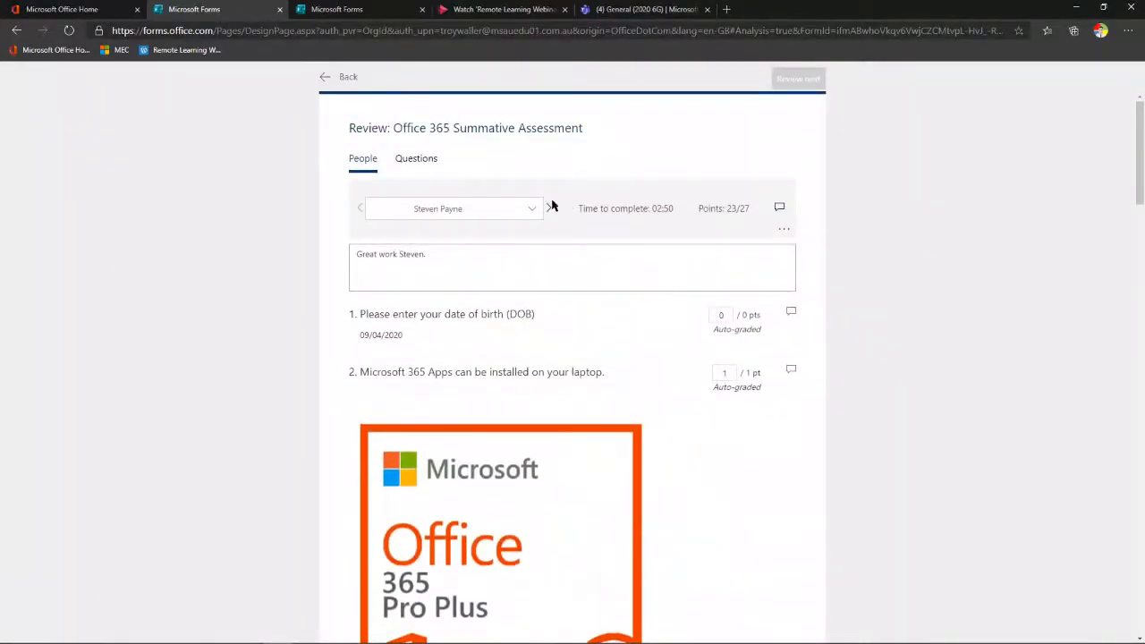
left_click(548, 208)
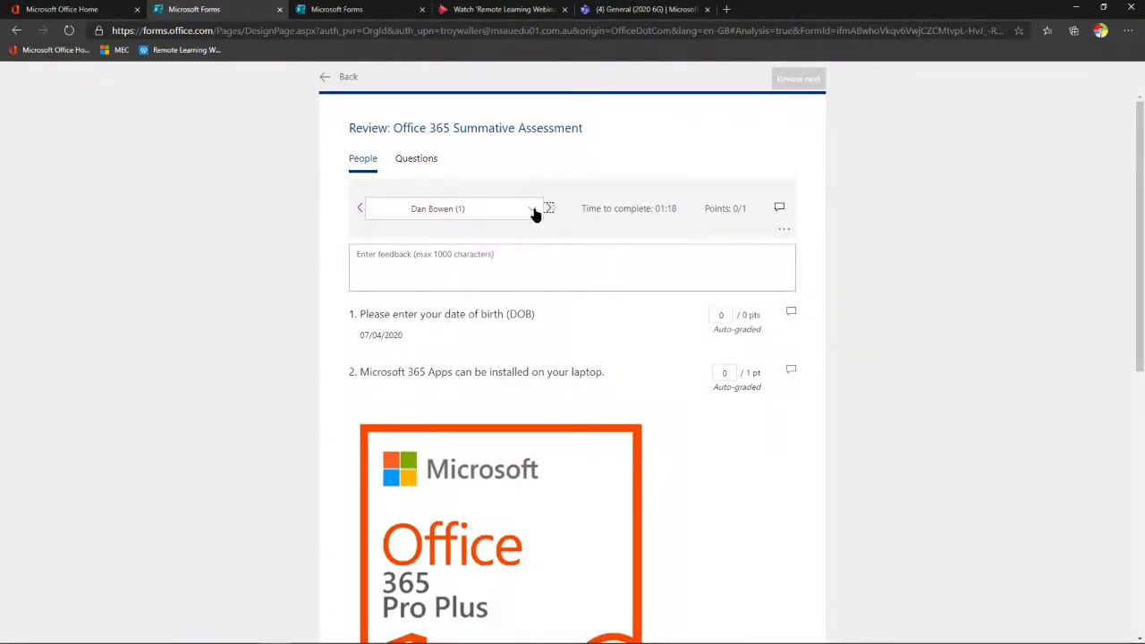
left_click(534, 210)
left_click(548, 210)
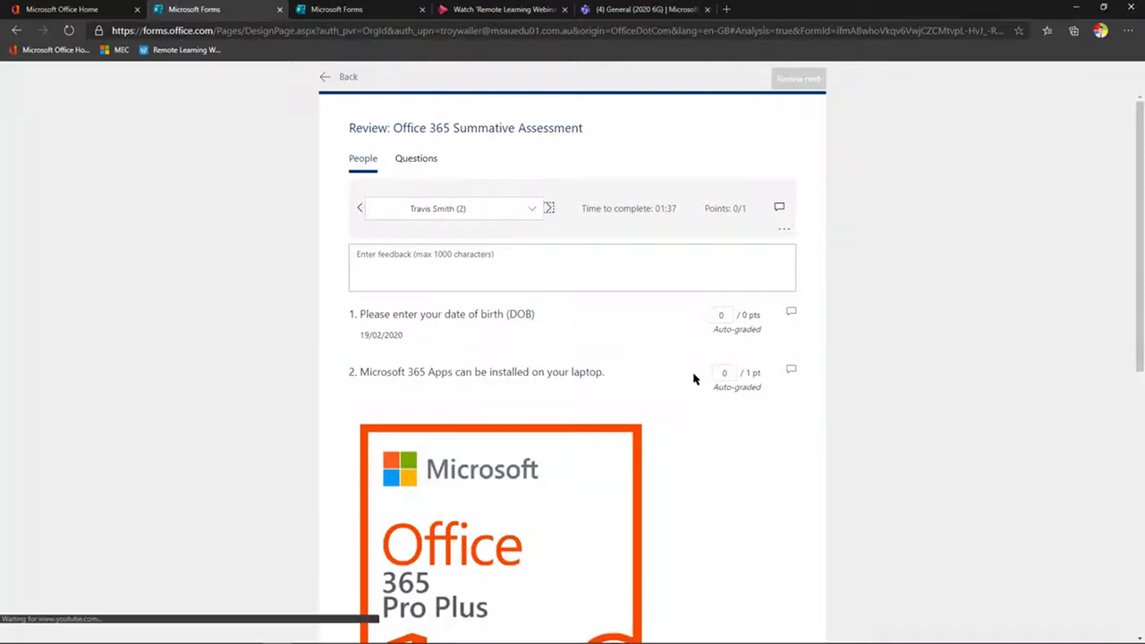
scroll(693, 378, "down", 5)
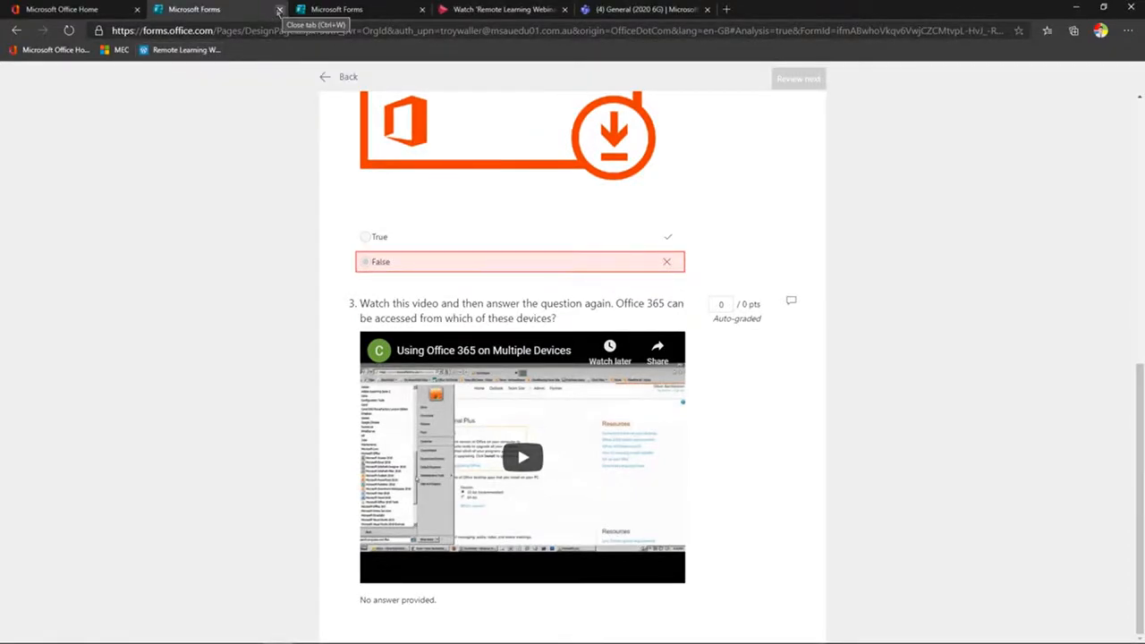
- Close the answer review and reload the quiz's response summary with the score posting option
left_click(279, 9)
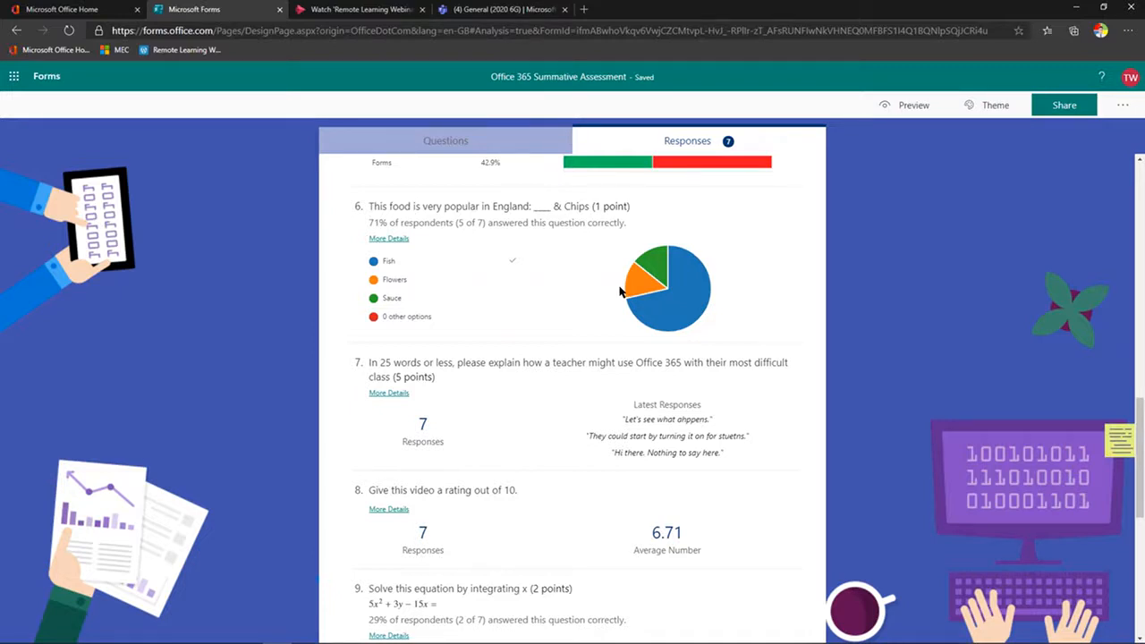
left_click(698, 145)
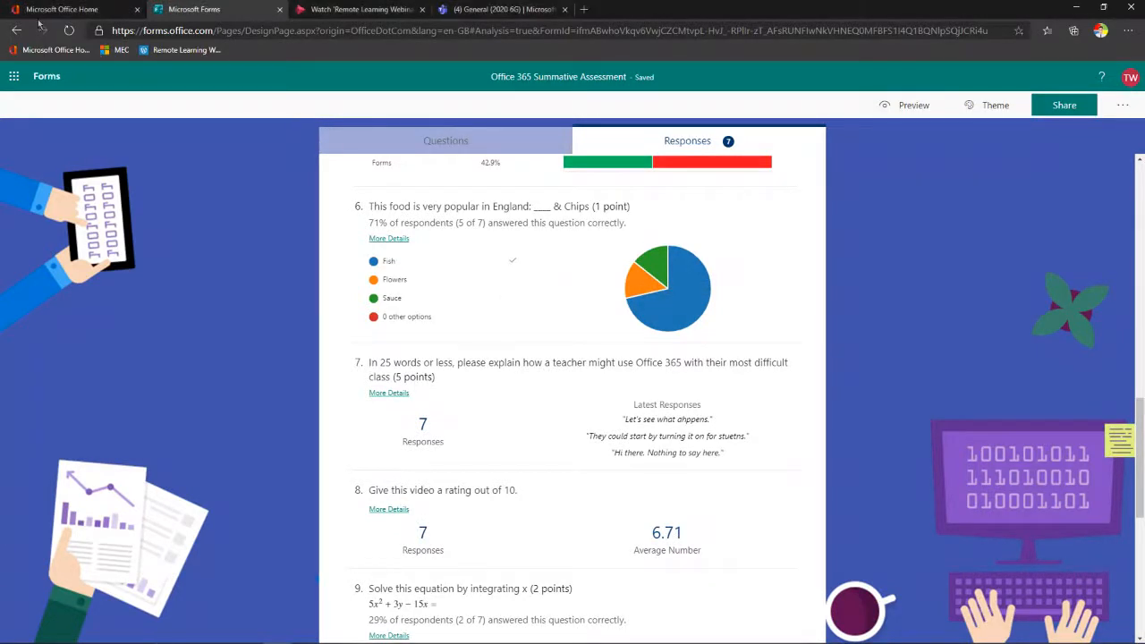
left_click(69, 31)
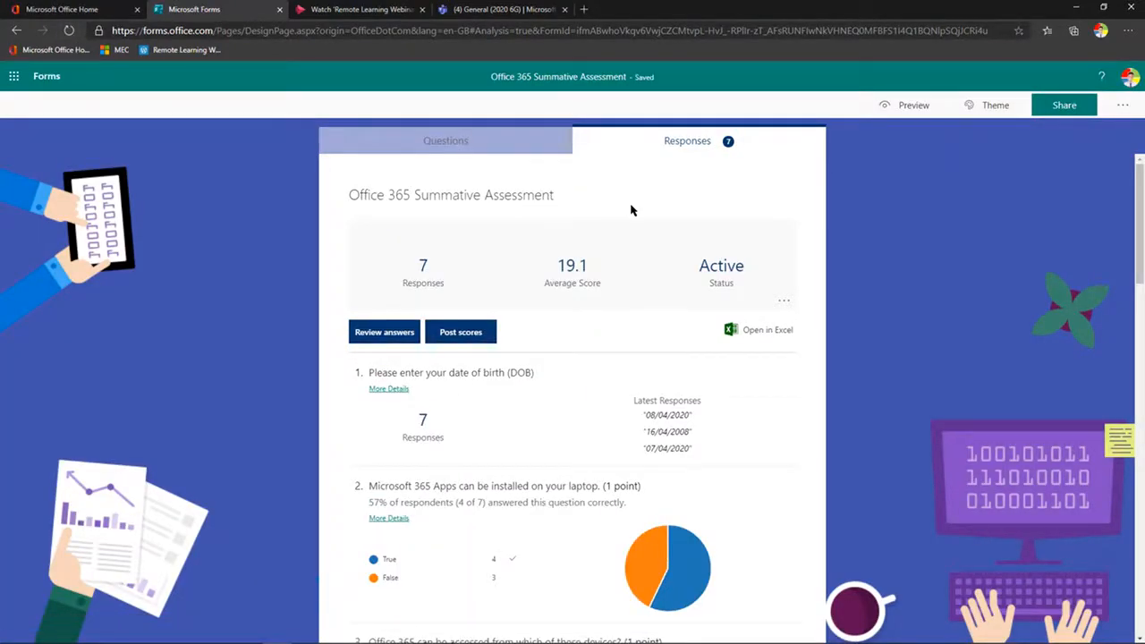
left_click(470, 336)
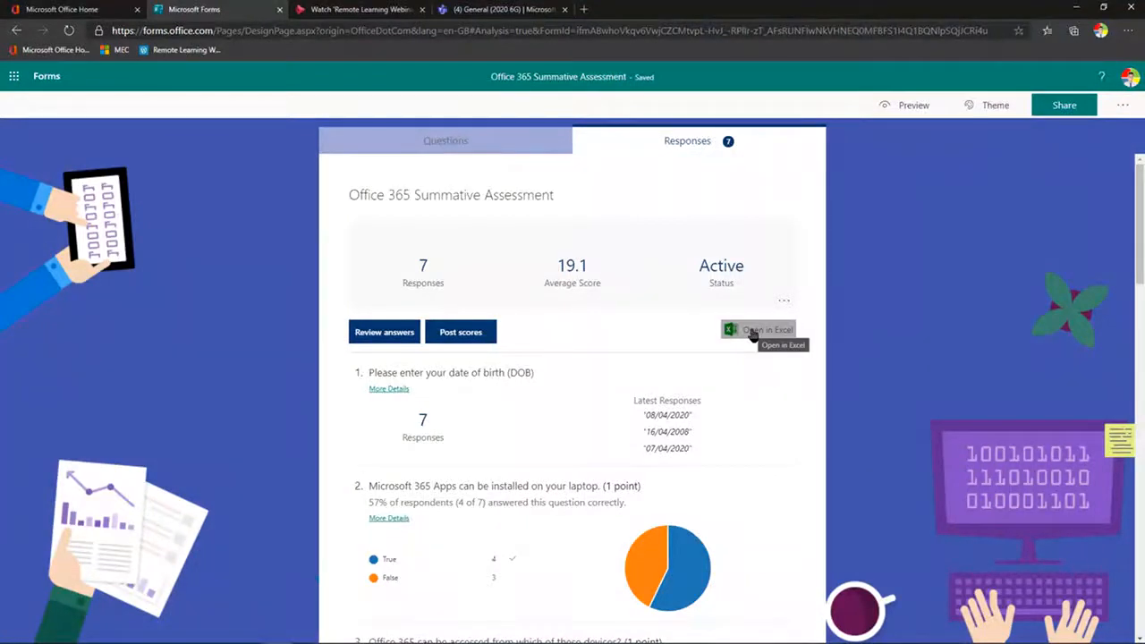
- Export the quiz responses to an Excel workbook, look across its answer, points and feedback columns, and close it
left_click(754, 331)
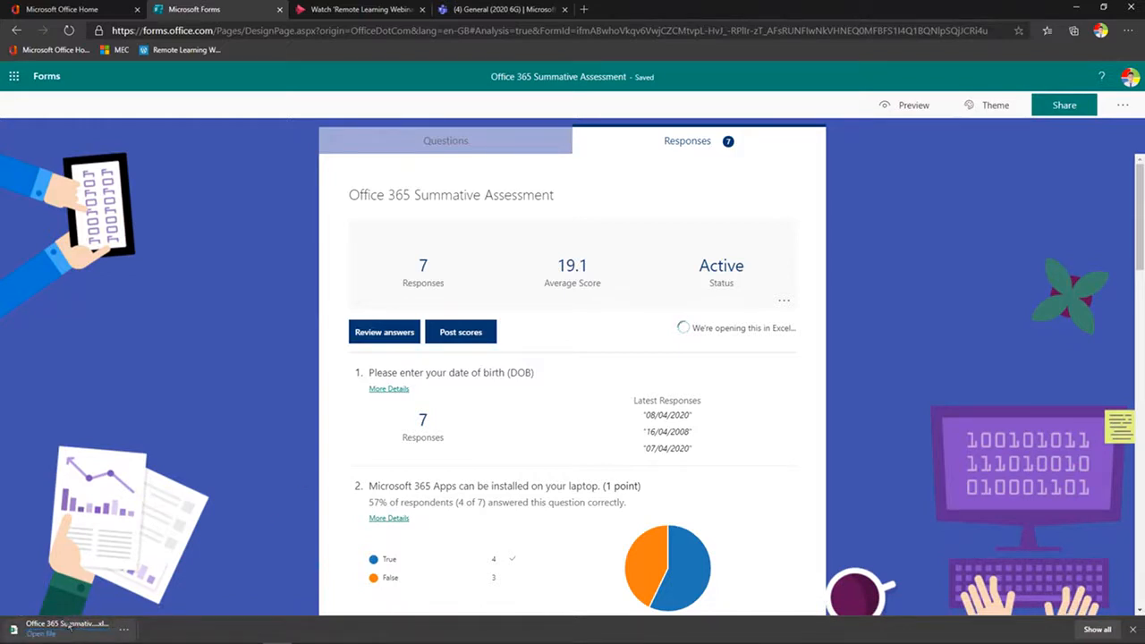
left_click(68, 629)
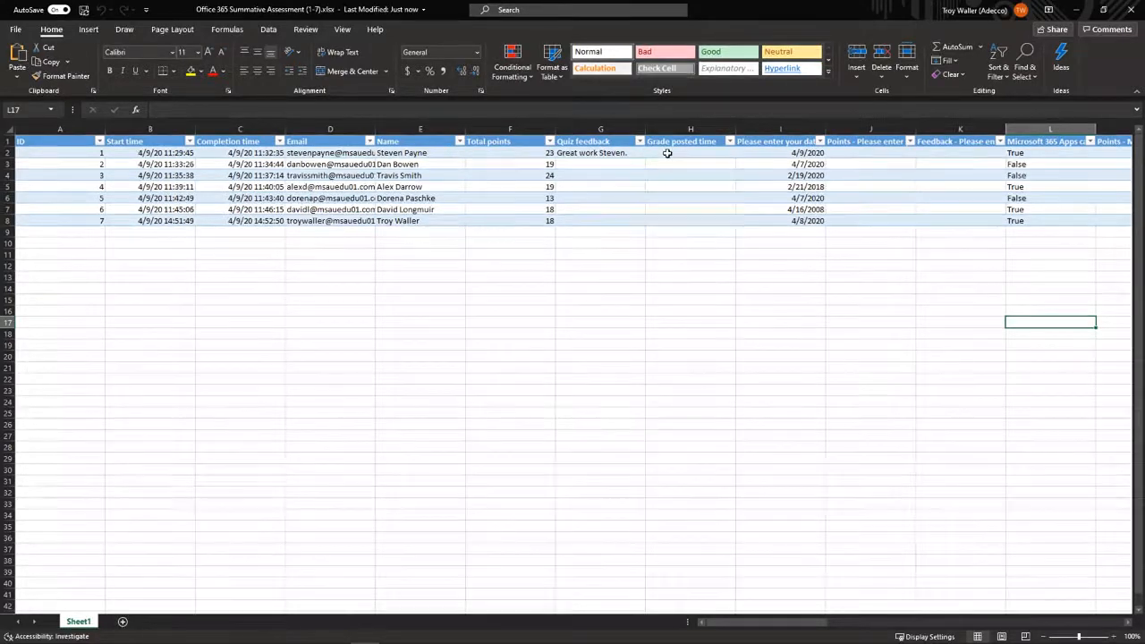
left_click_drag(761, 625, 823, 625)
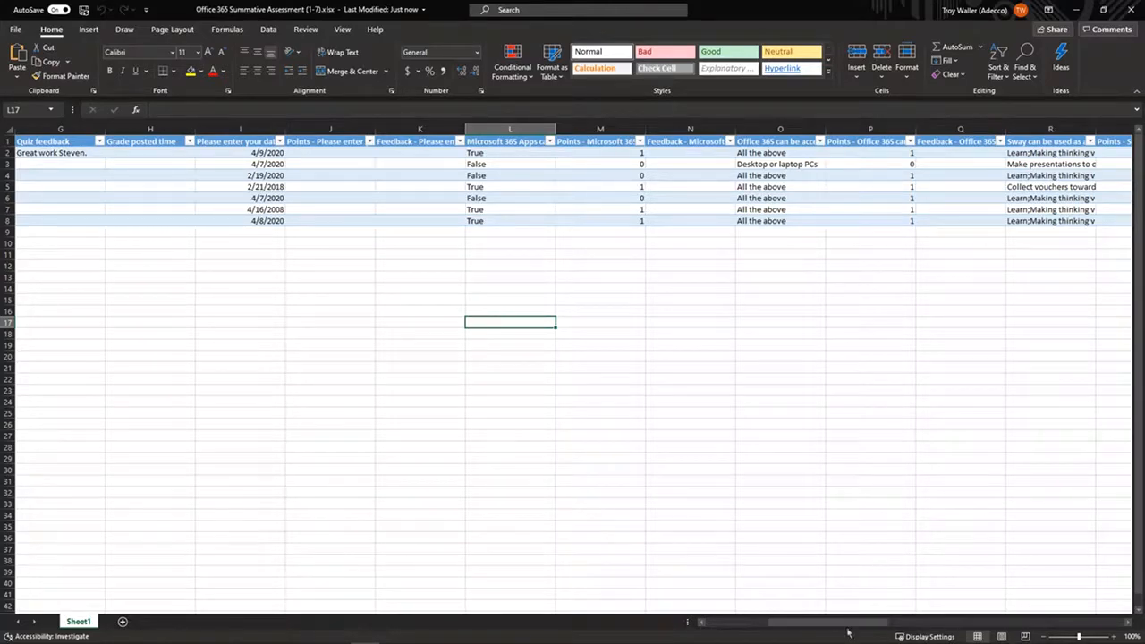
left_click_drag(850, 625, 900, 623)
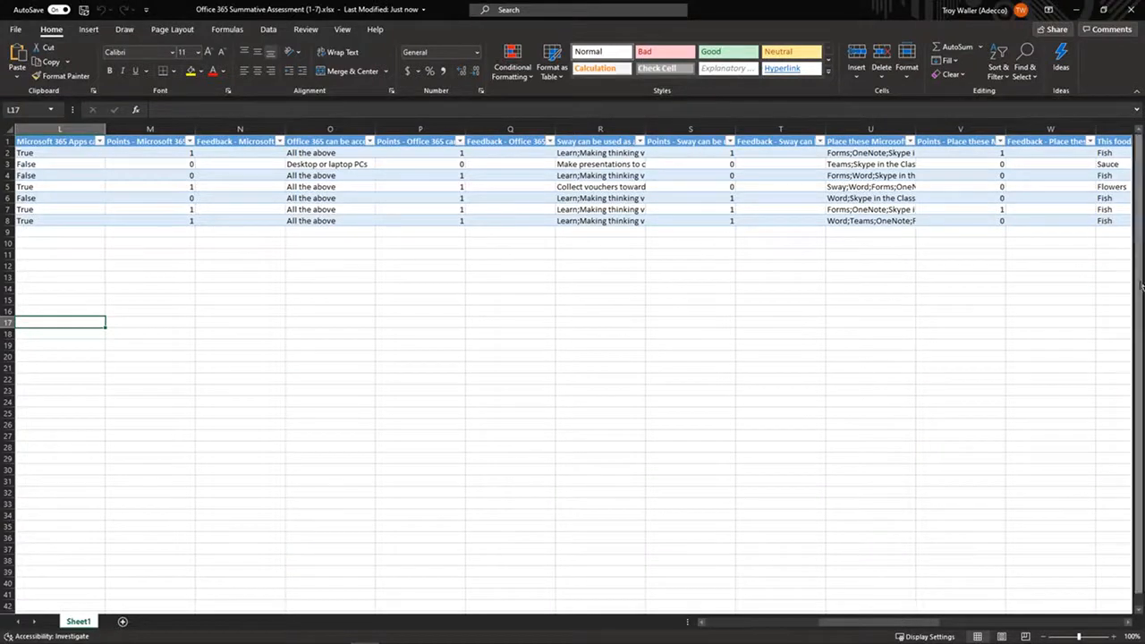
left_click(1129, 9)
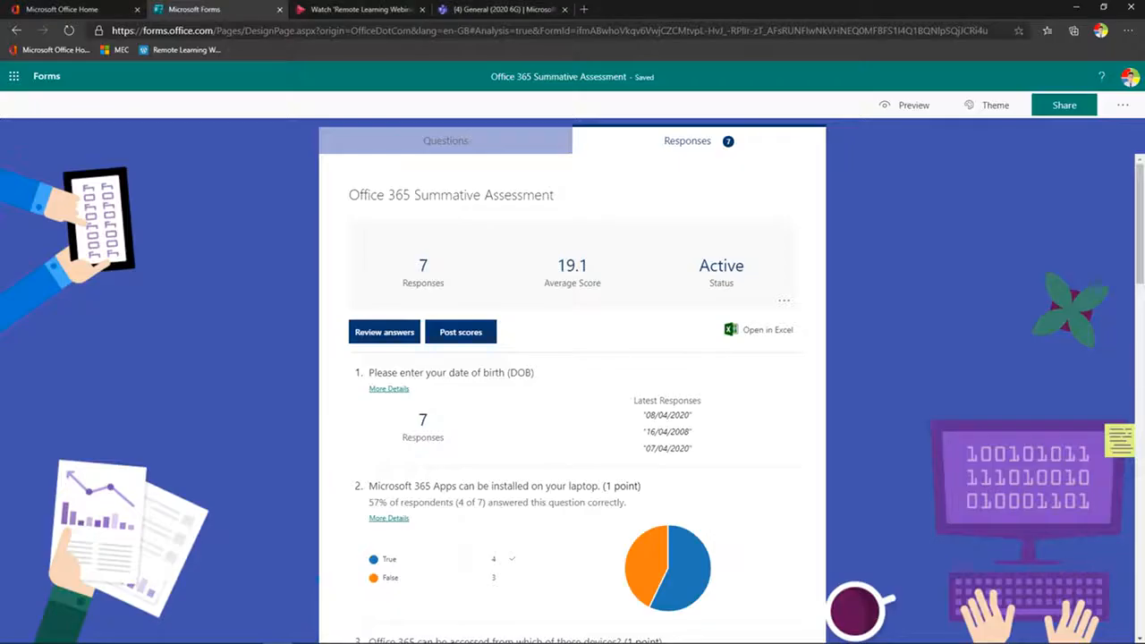
- Review the quiz settings, then open the sharing options and check who is allowed to respond
left_click(1120, 106)
left_click(1035, 132)
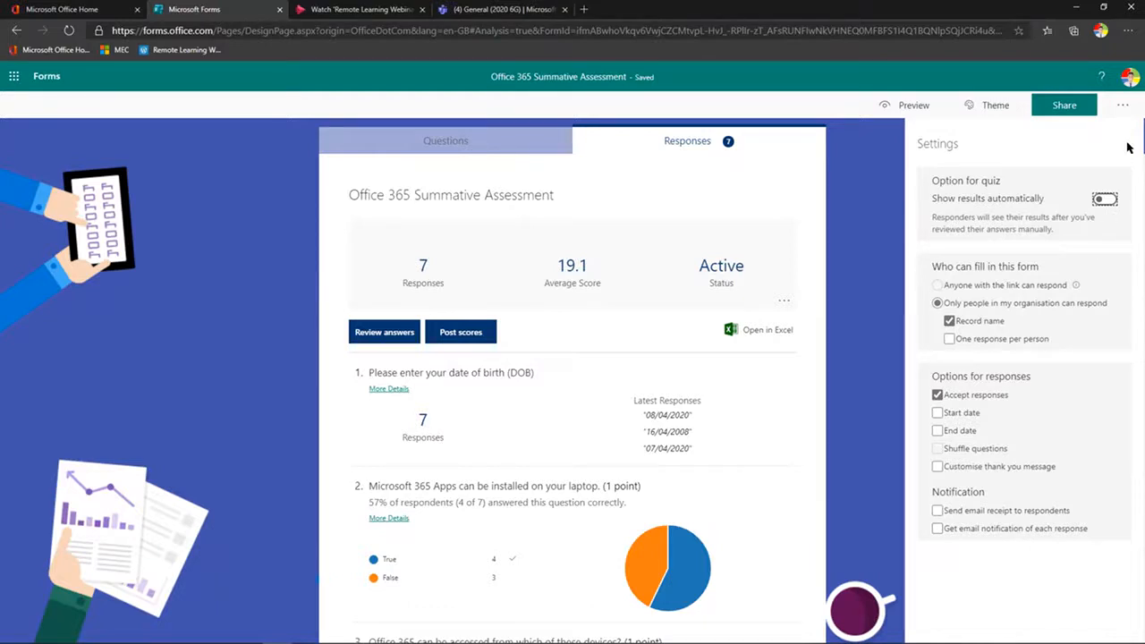
left_click(1074, 115)
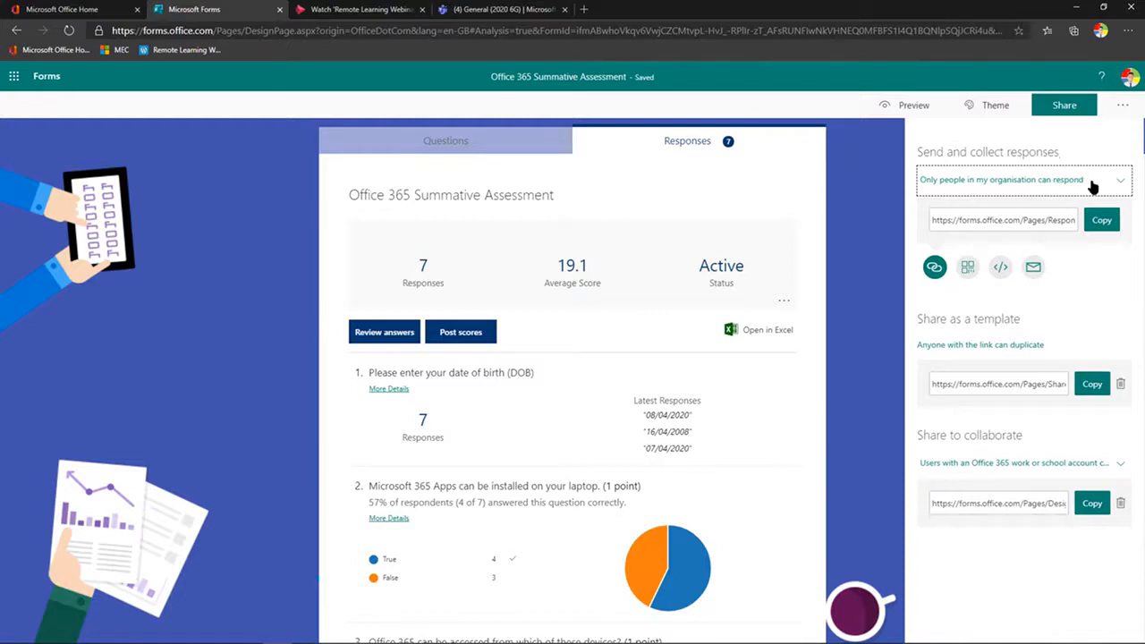
left_click(1122, 183)
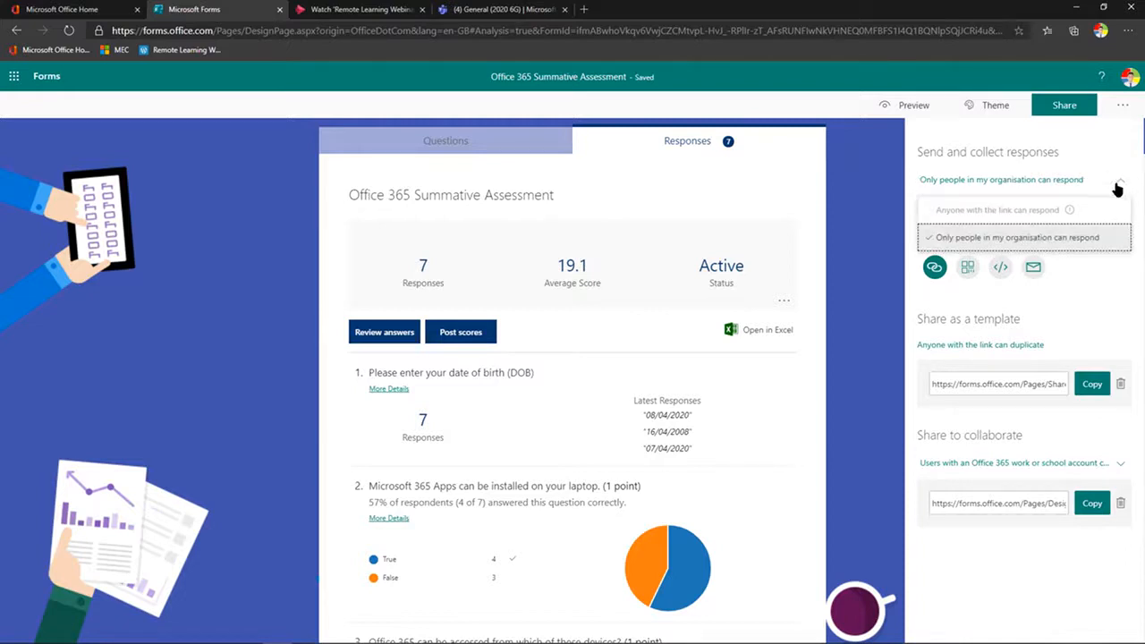
mouse_move(1070, 213)
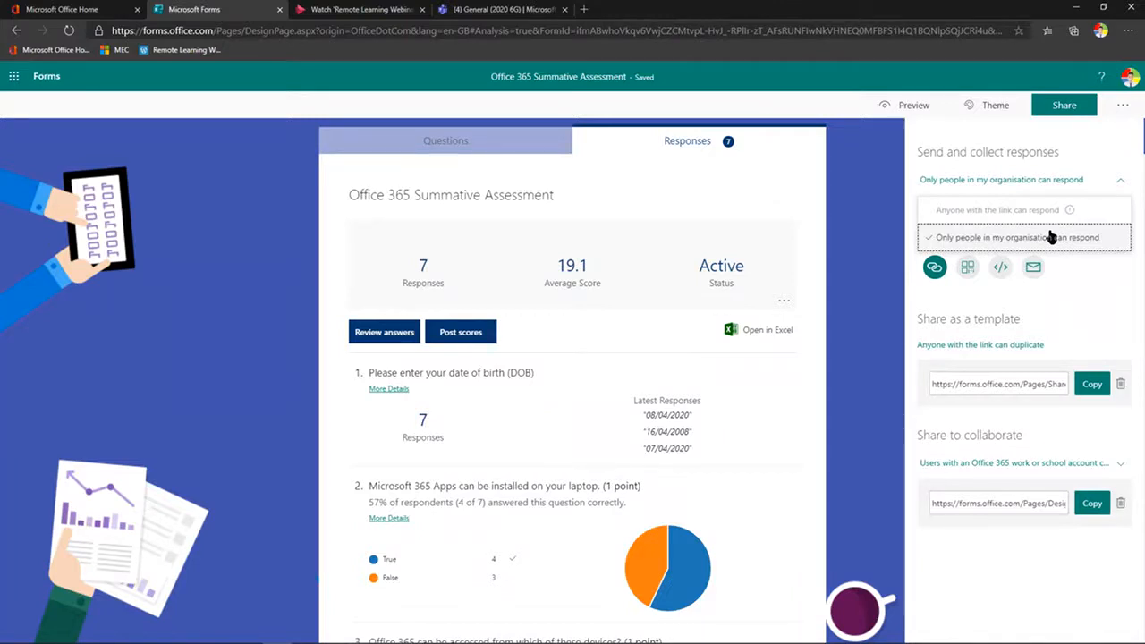
left_click(1098, 288)
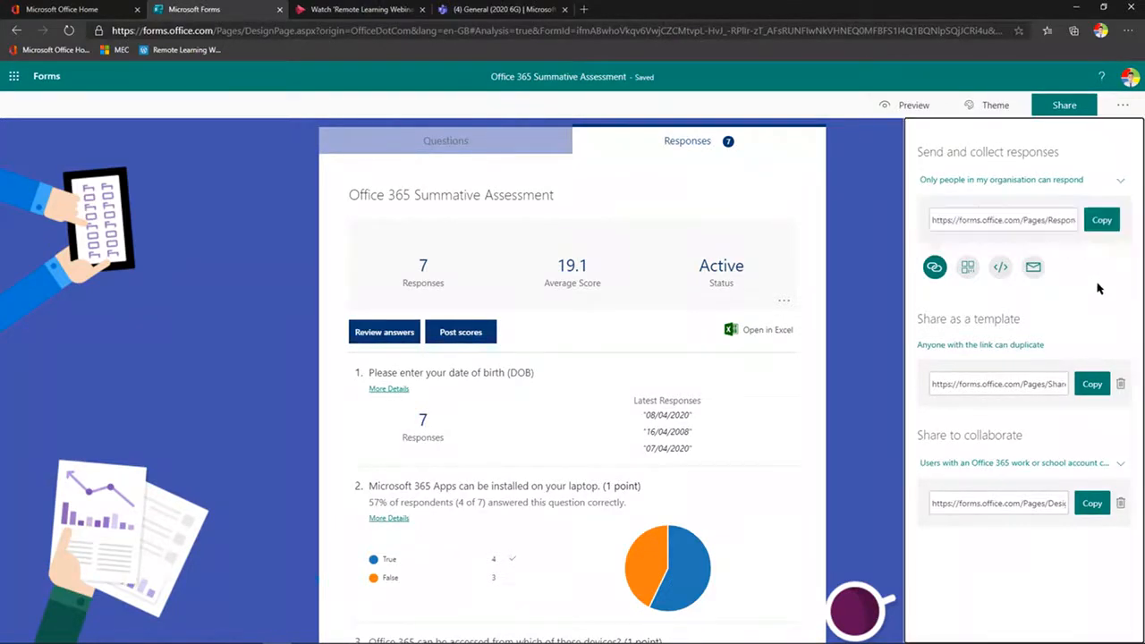
- View the QR code option for sharing the quiz, then return to the response link option
left_click(934, 276)
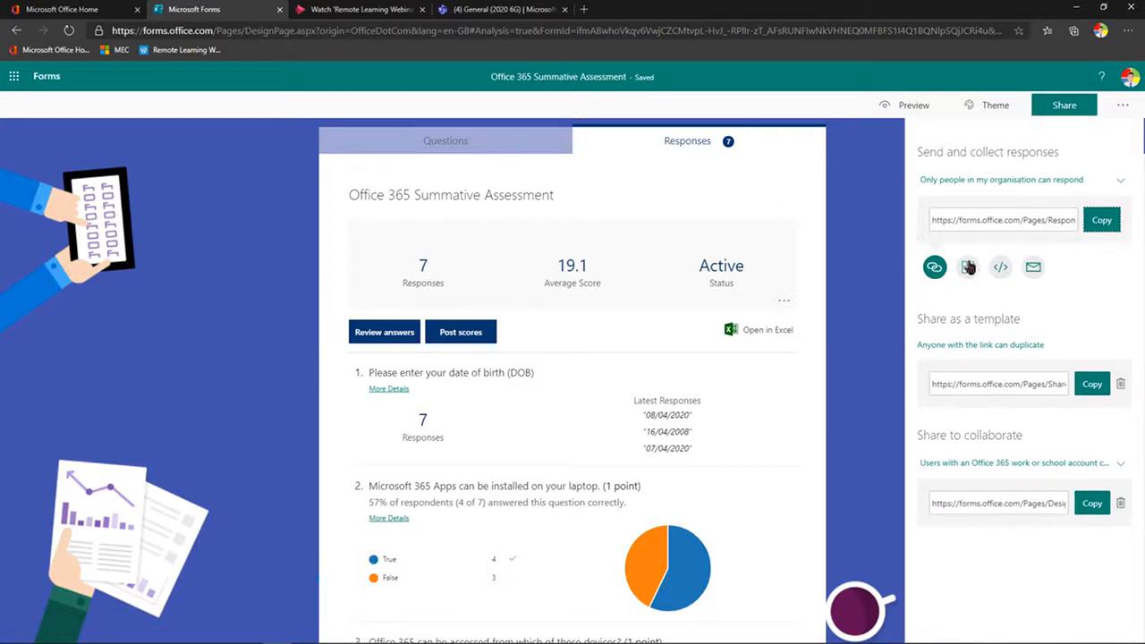
left_click(967, 267)
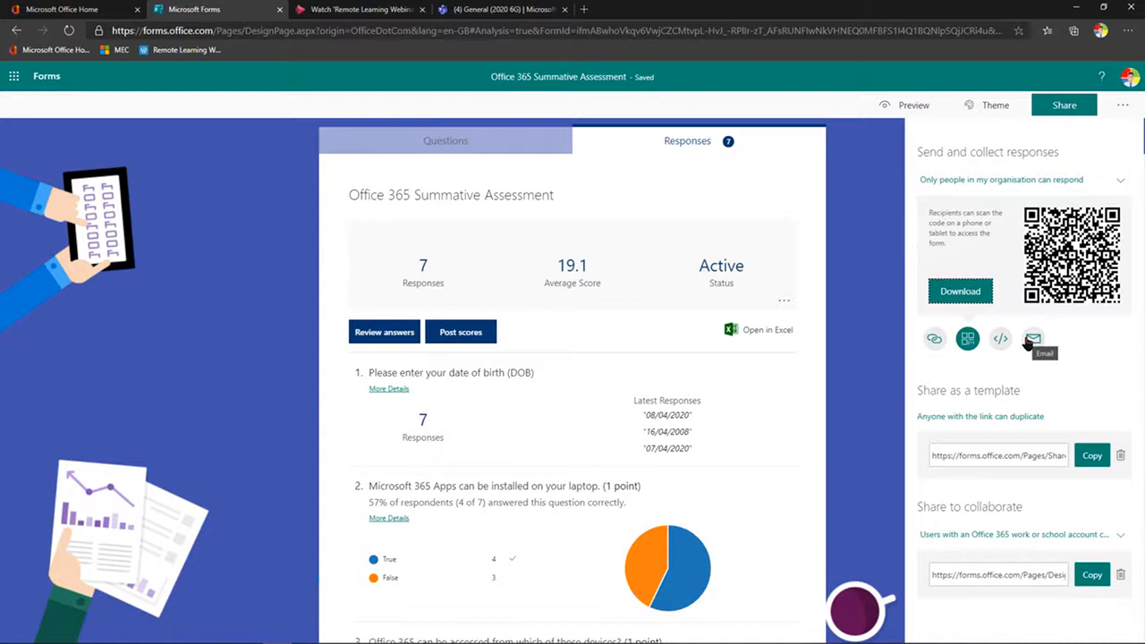
left_click(1120, 183)
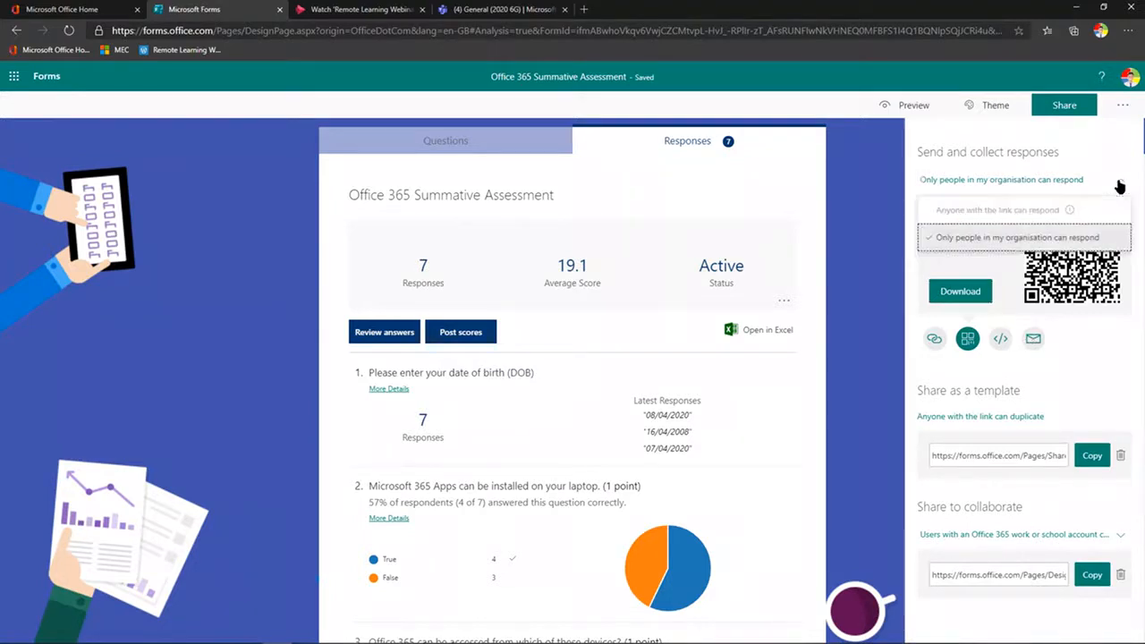
left_click(1118, 183)
left_click(934, 338)
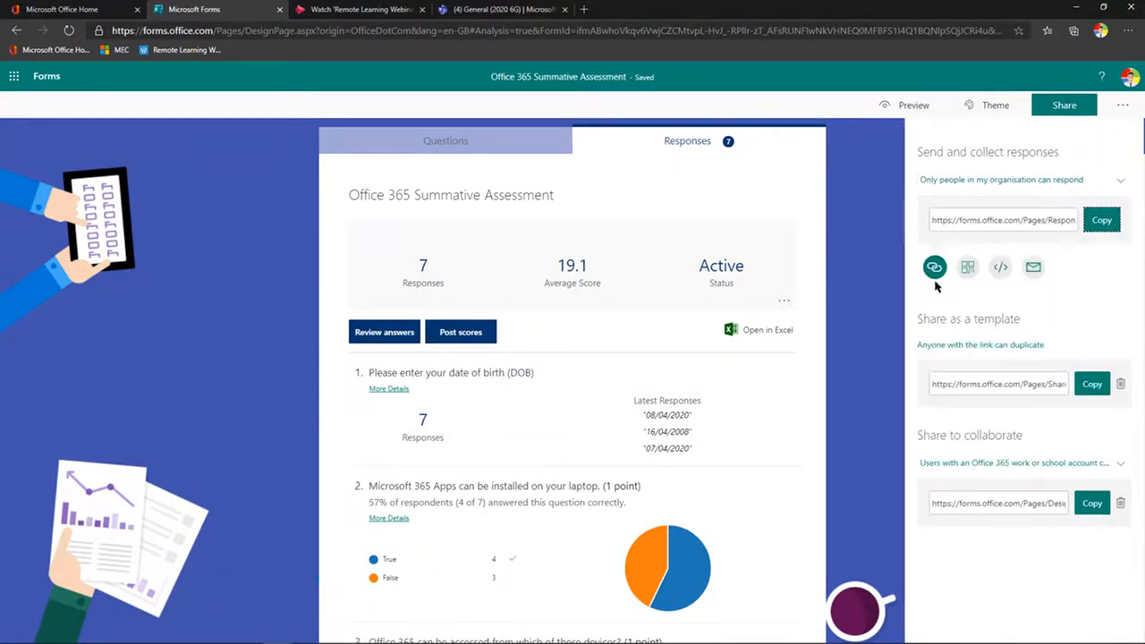
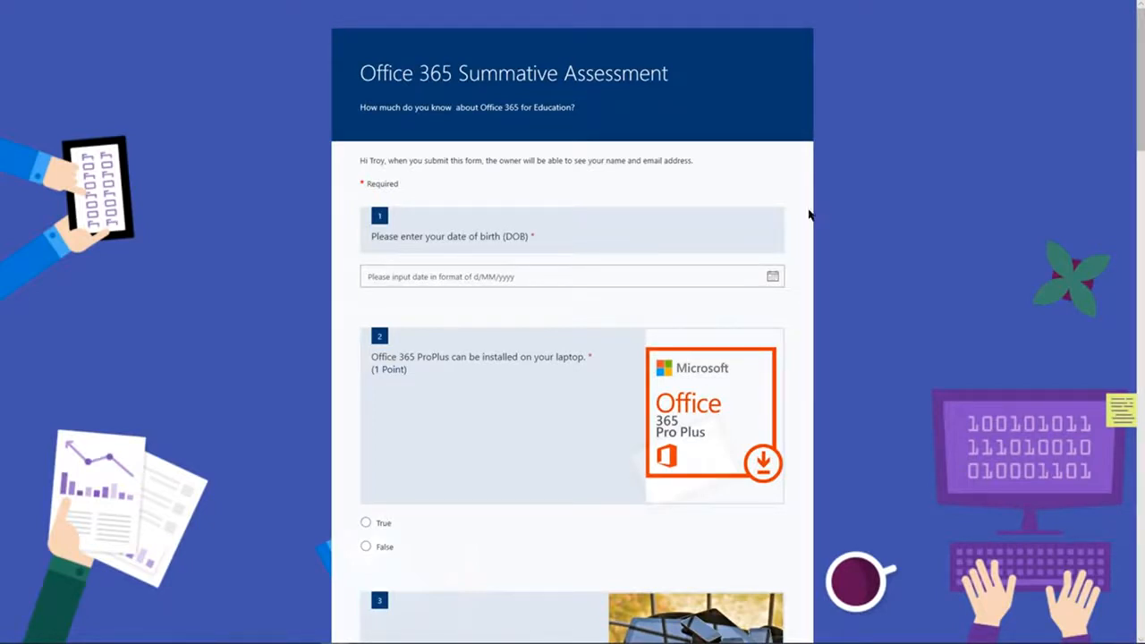
- Look through the first questions of the quiz embedded in the presentation slide
scroll(537, 322, "down", 2)
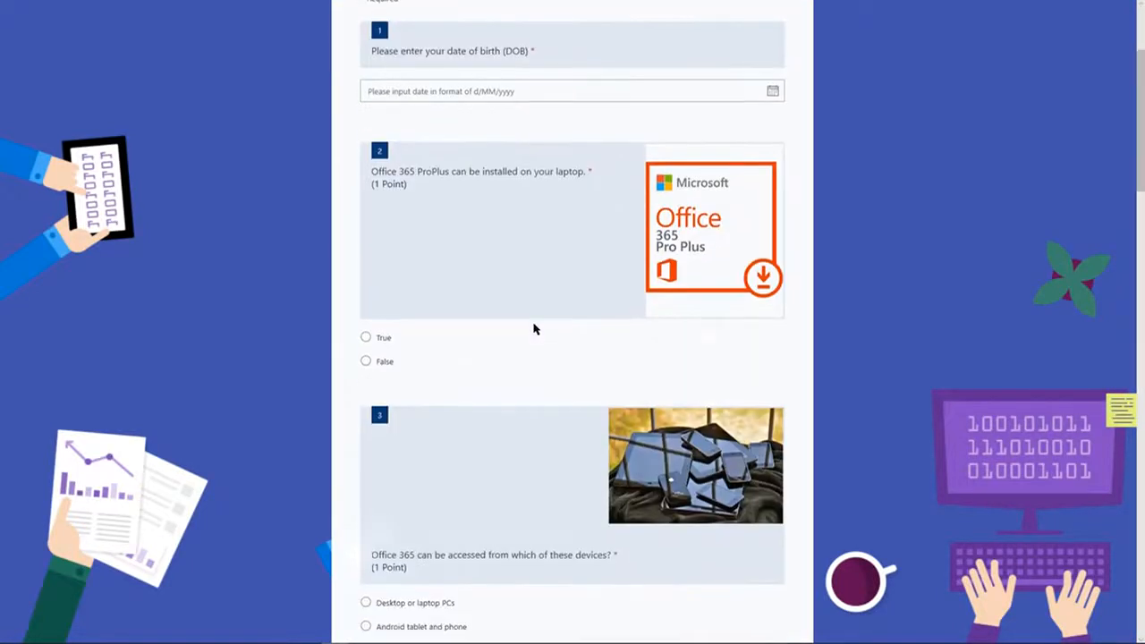
scroll(527, 328, "down", 2)
scroll(527, 327, "up", 4)
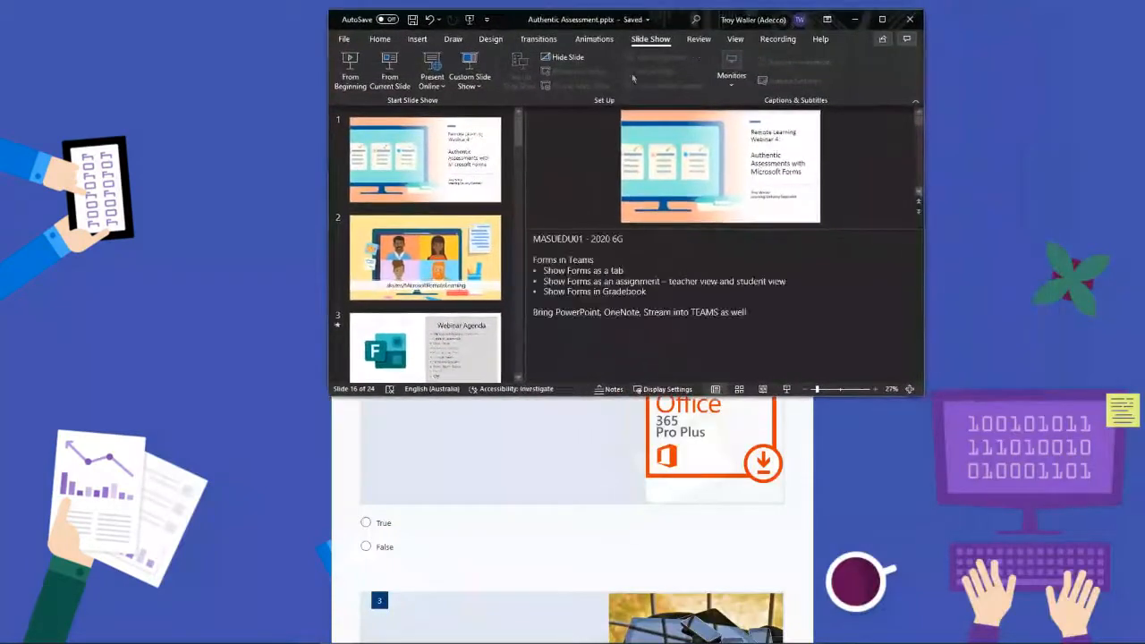
- On blank slide 12 of the presentation, insert the "Office 365 Summative Assessment" quiz from the saved Microsoft Forms list
left_click(883, 19)
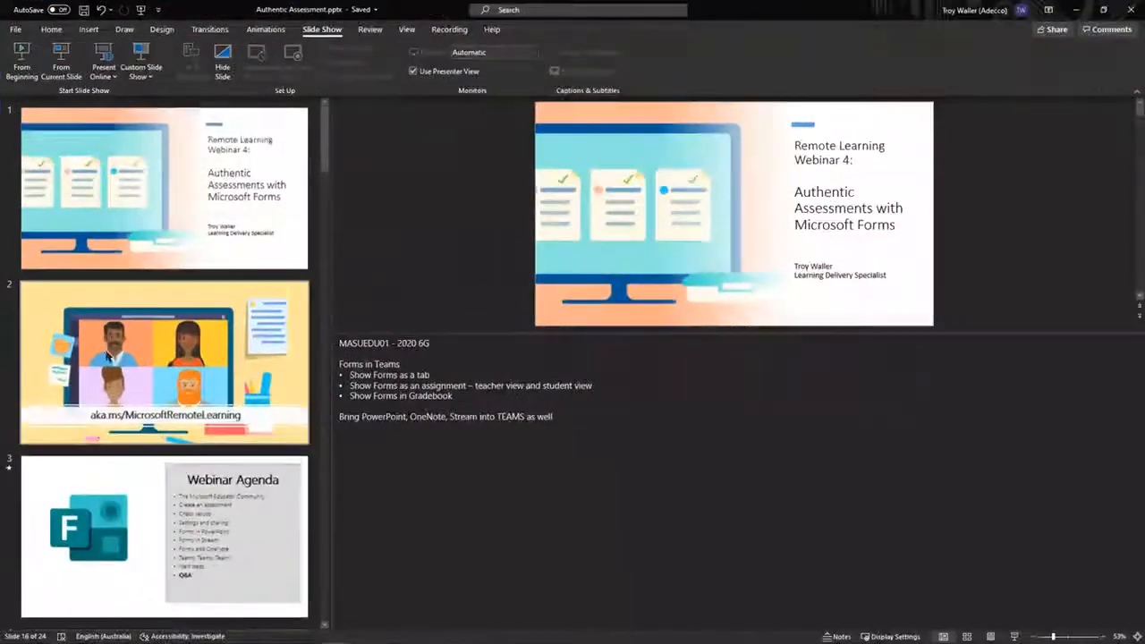
scroll(140, 353, "down", 5)
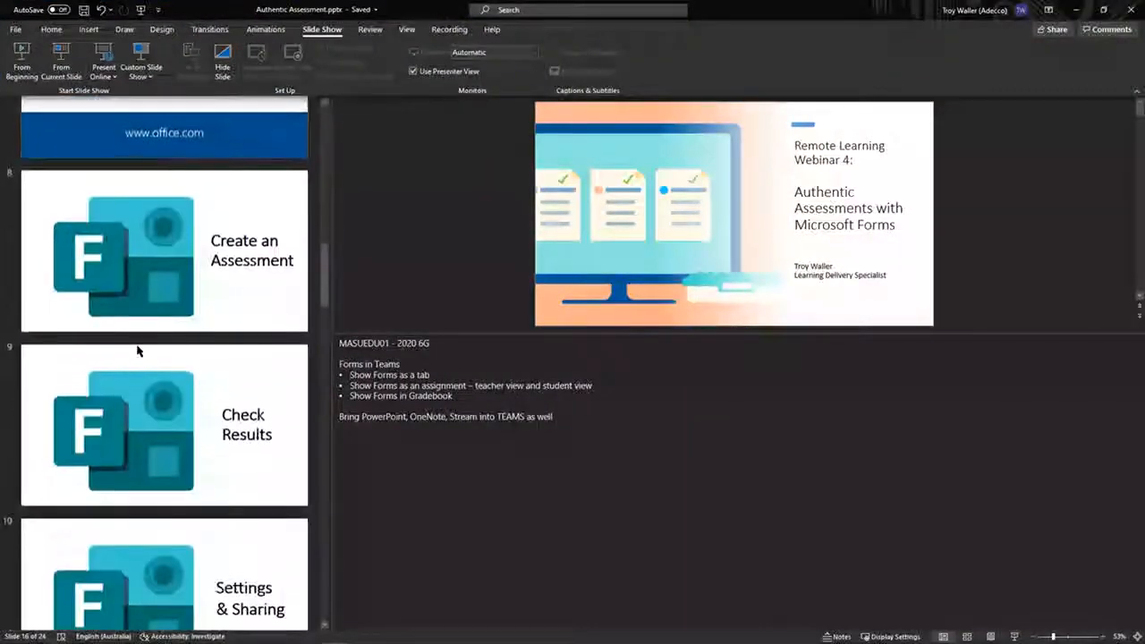
scroll(156, 391, "down", 3)
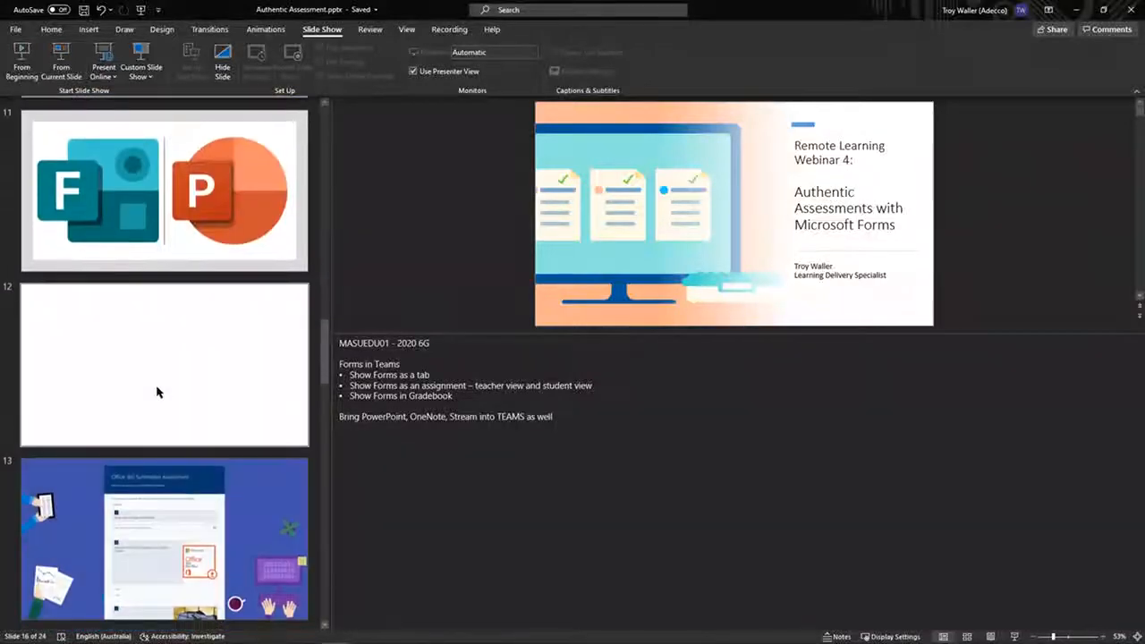
left_click(168, 379)
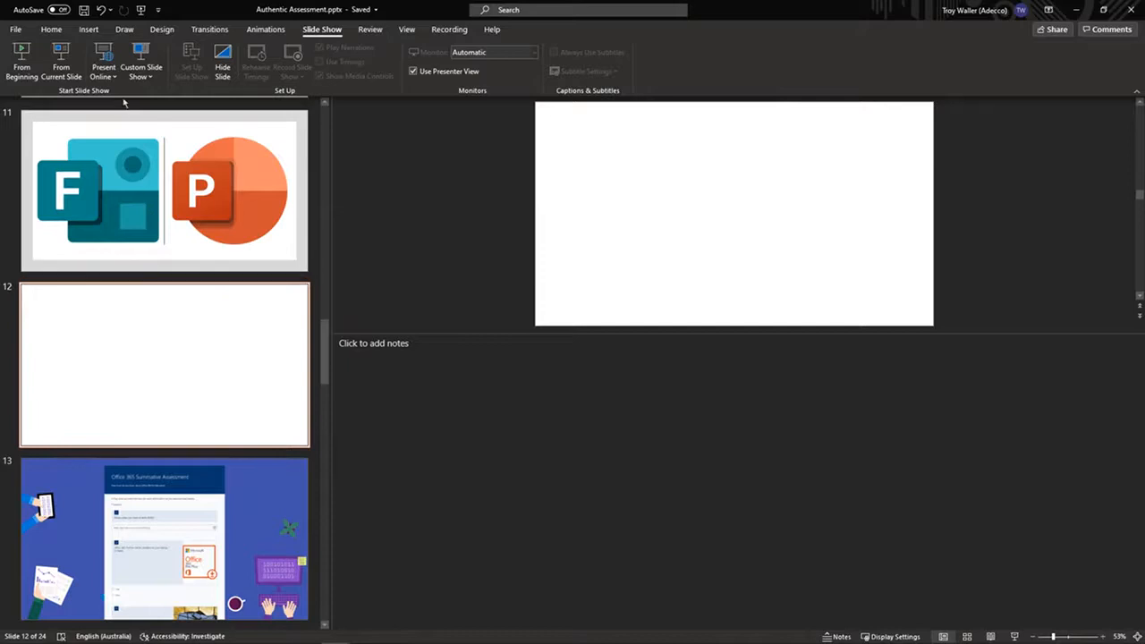
left_click(89, 29)
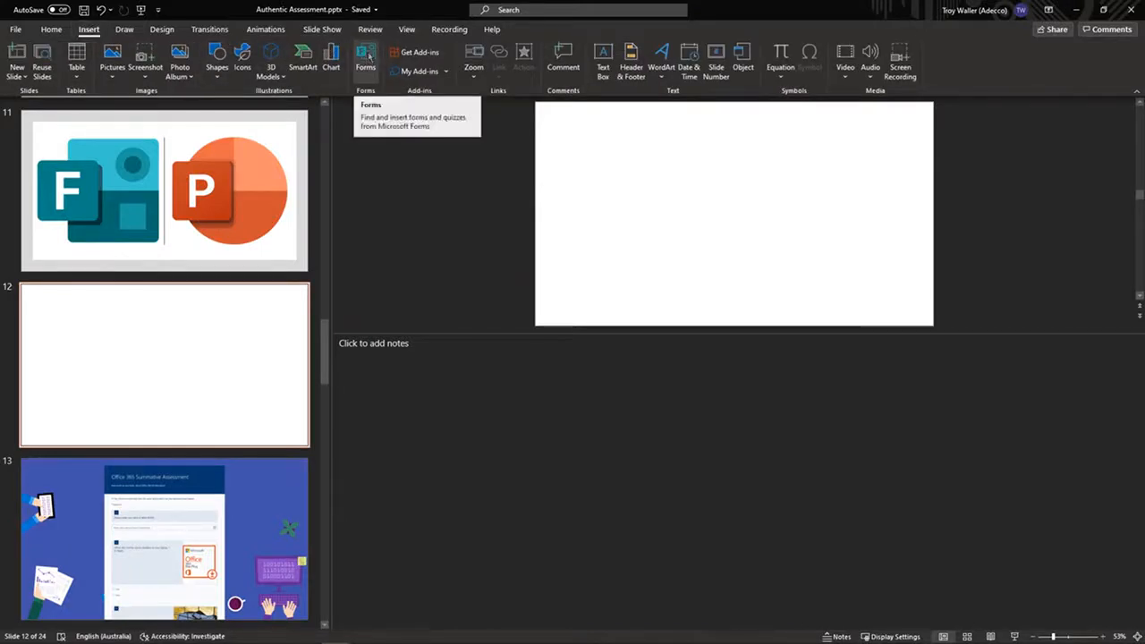
left_click(366, 58)
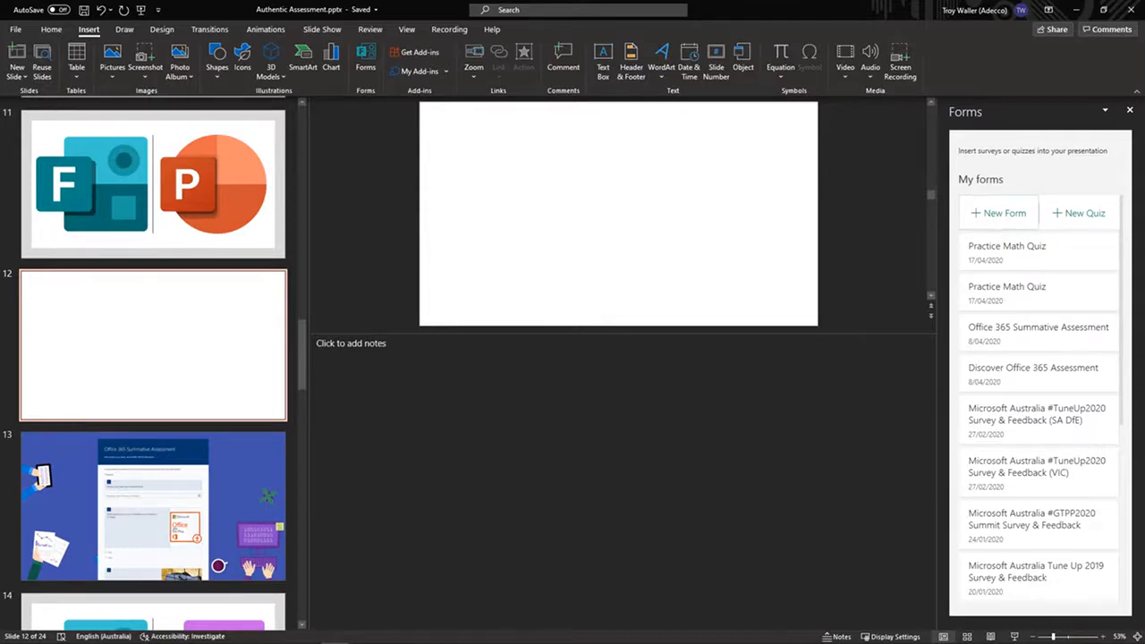
mouse_move(1061, 331)
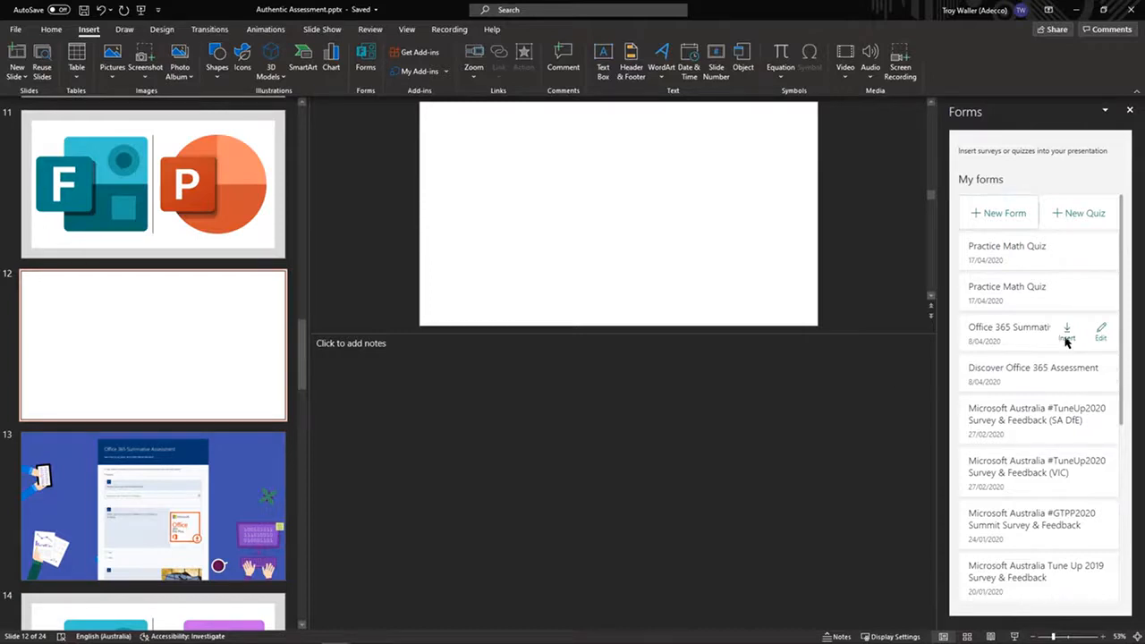
left_click(1065, 340)
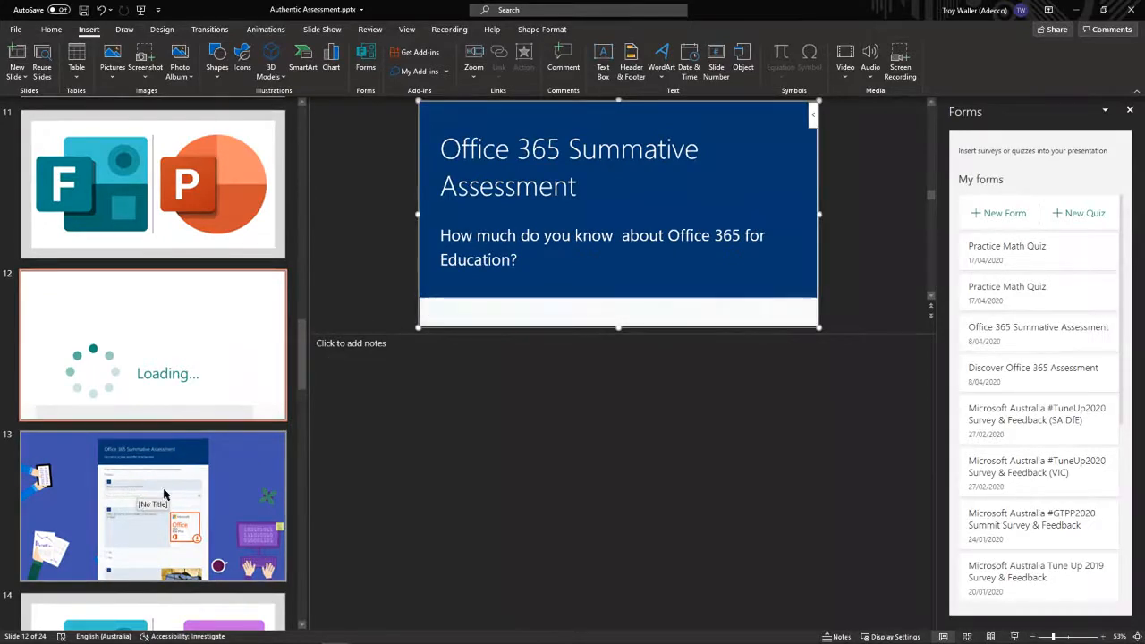
left_click(1131, 111)
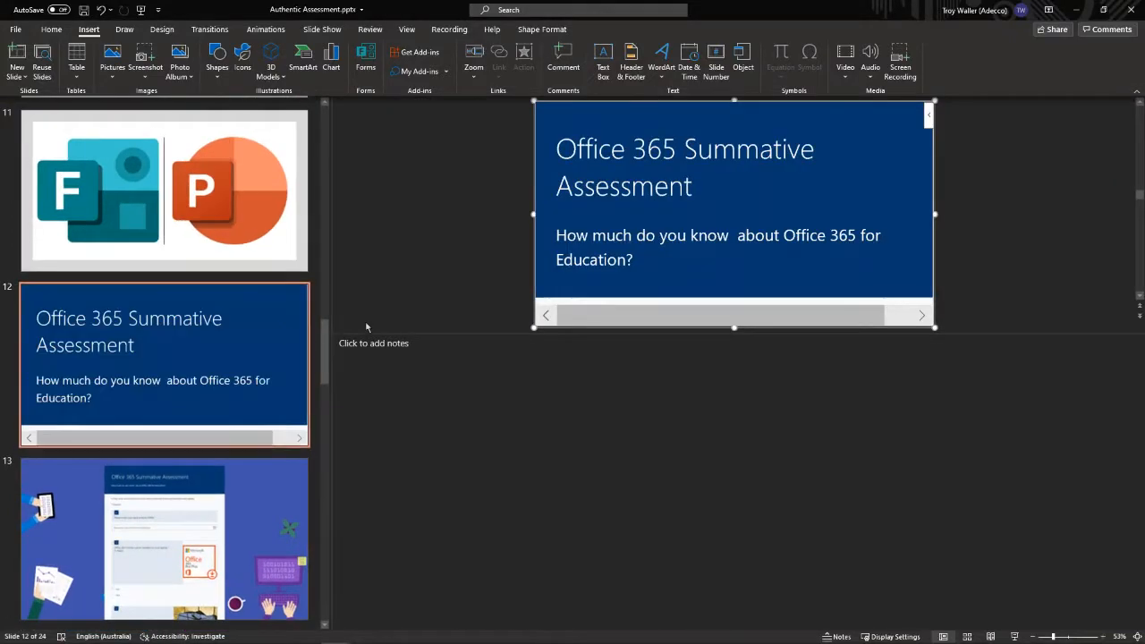
- Delete the slide holding the newly inserted quiz and switch to the Office 365 home page in the browser
right_click(226, 319)
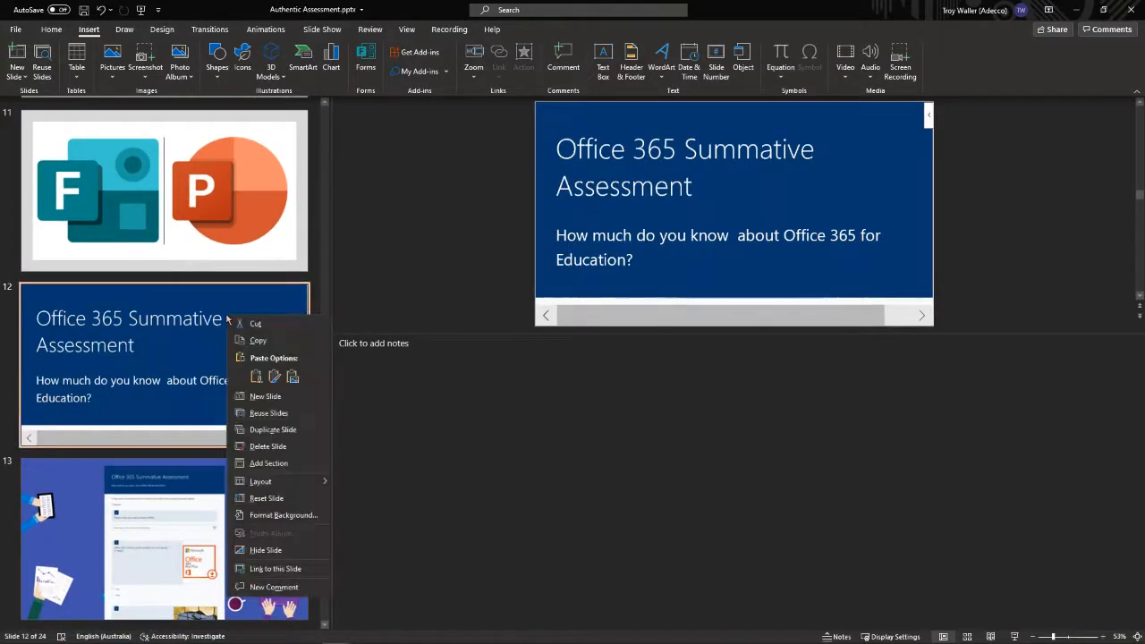
left_click(267, 447)
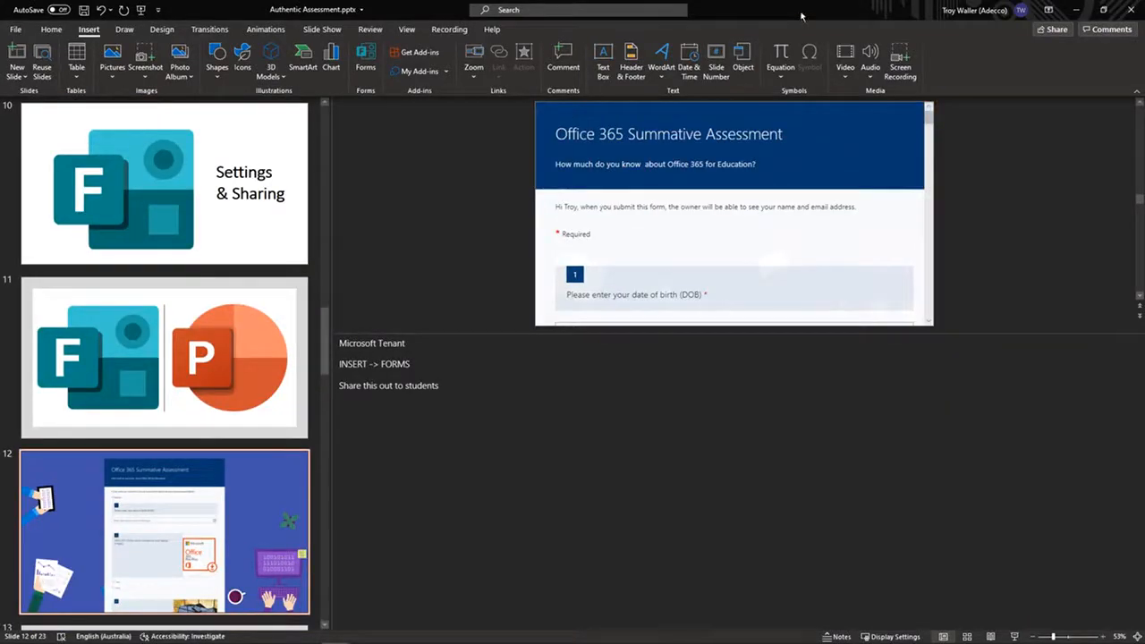
key("shift+F5")
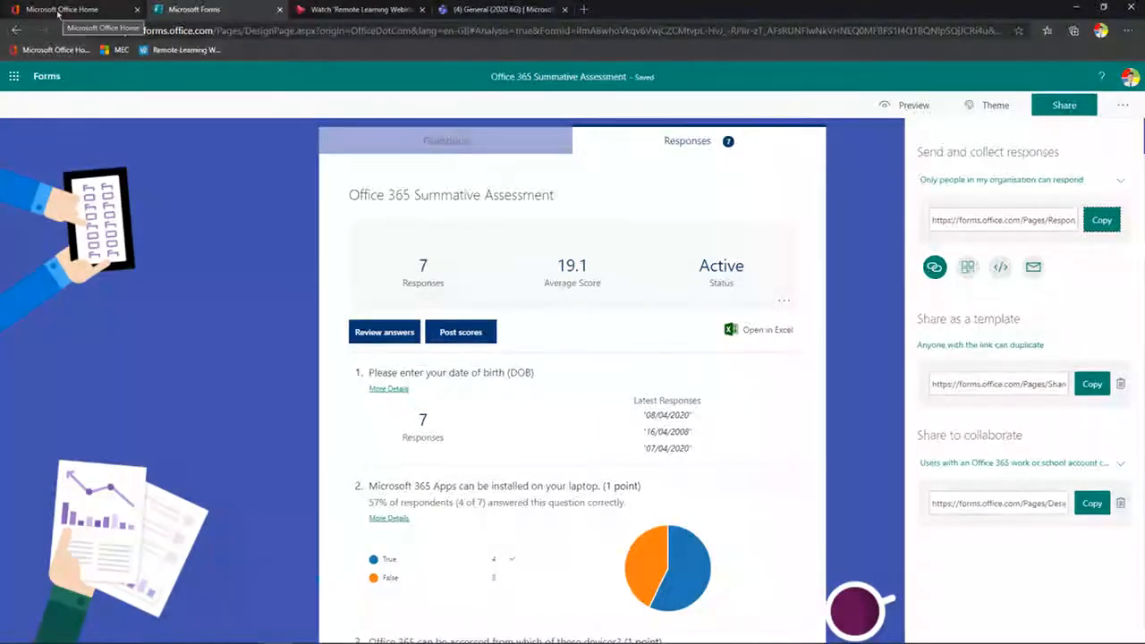
left_click(57, 13)
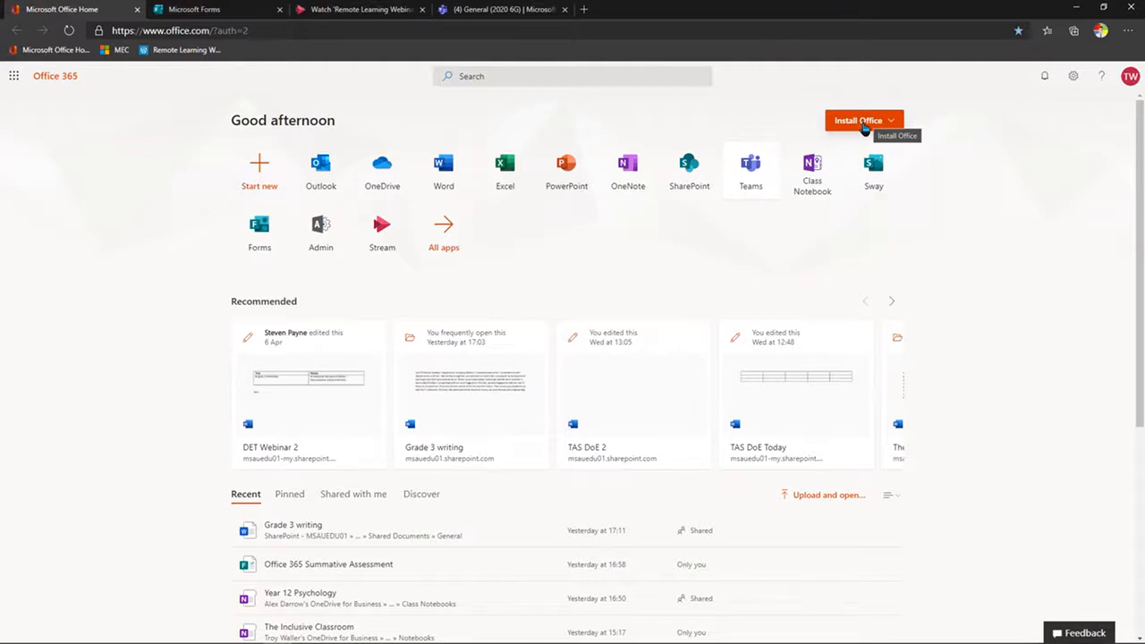
- Switch to OneNote and insert the "Office 365 Summative Assessment" form into the "Assessment with a Form" page
key("alt+Tab")
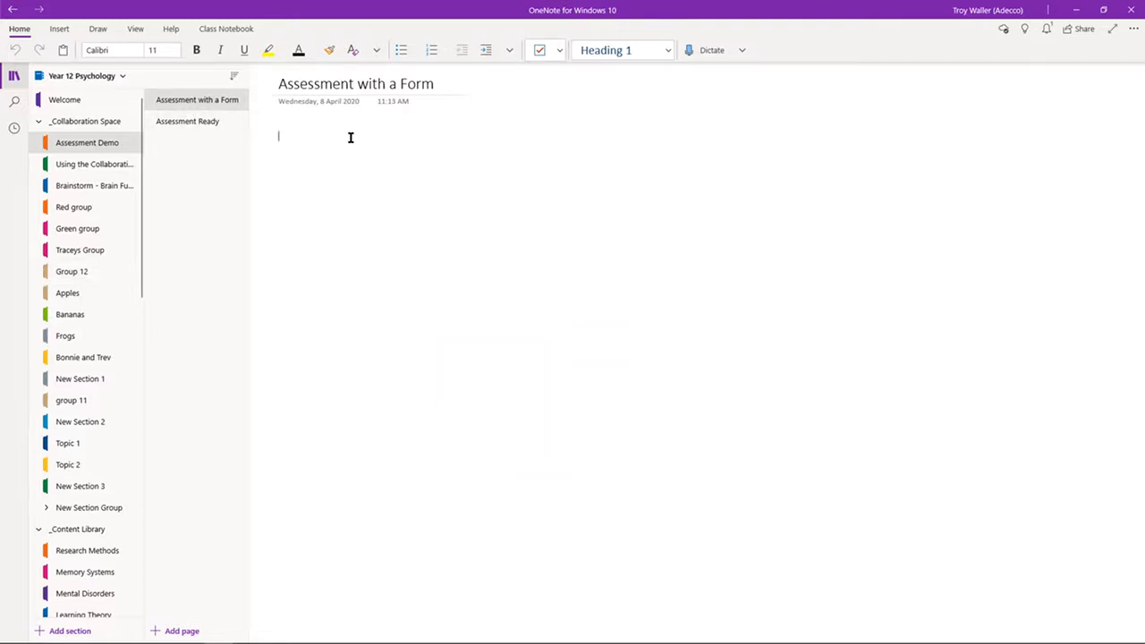
left_click(59, 29)
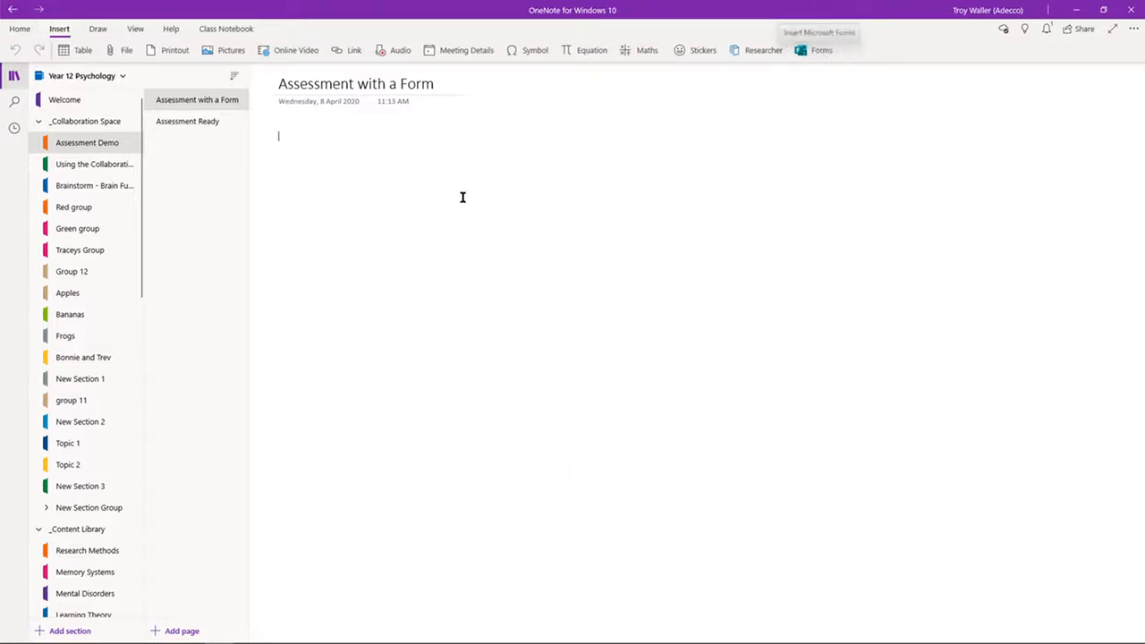
left_click(820, 51)
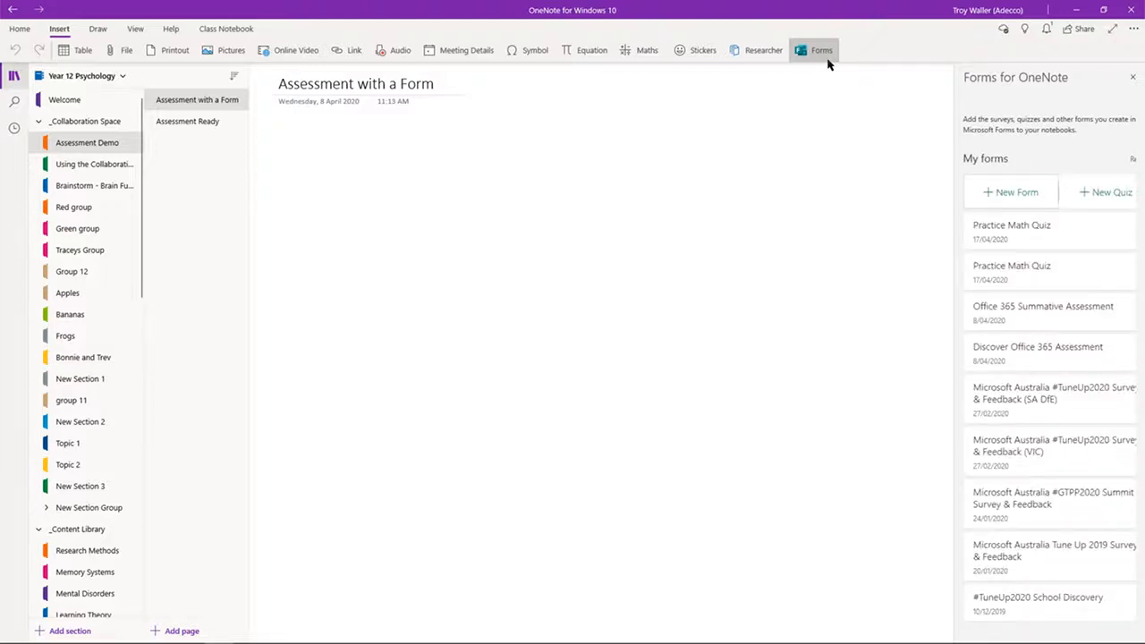
mouse_move(1034, 313)
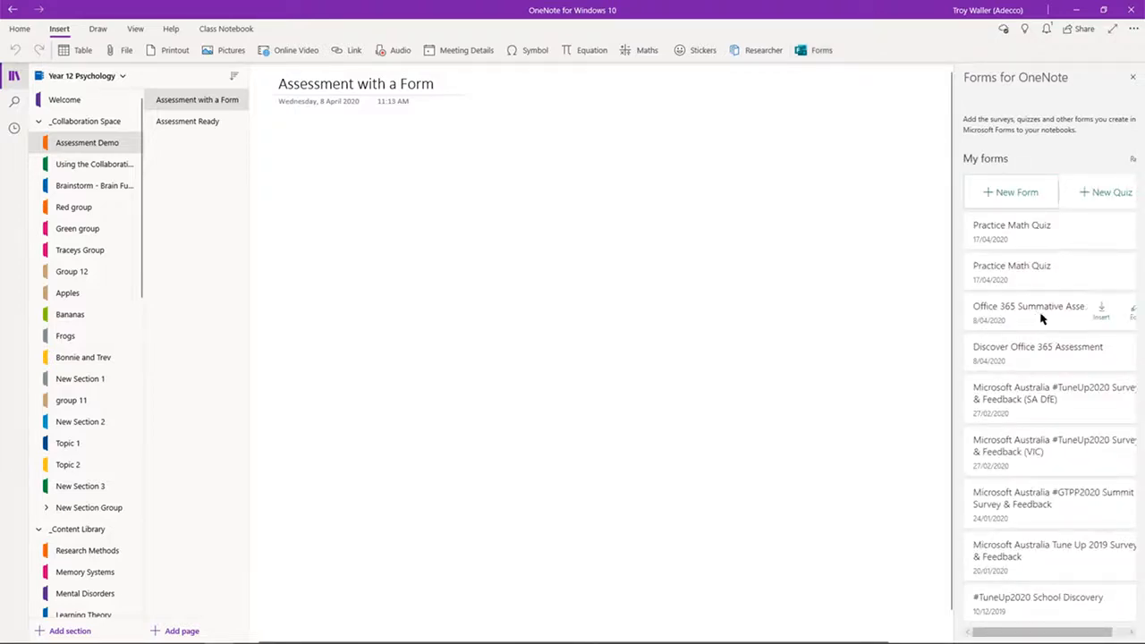
left_click(1100, 310)
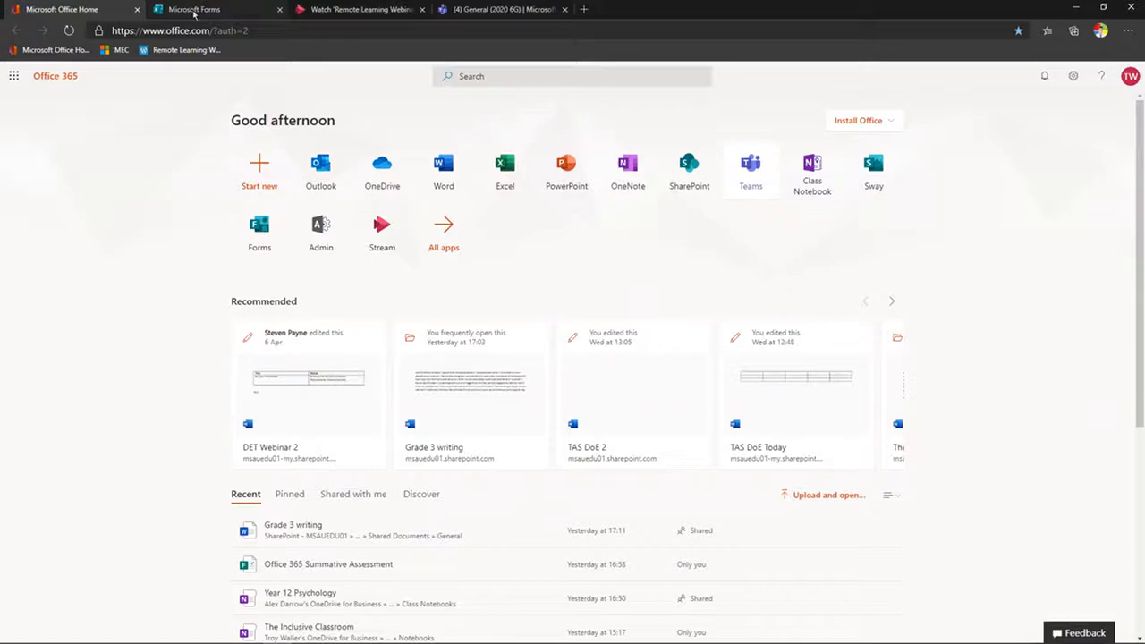
left_click(194, 14)
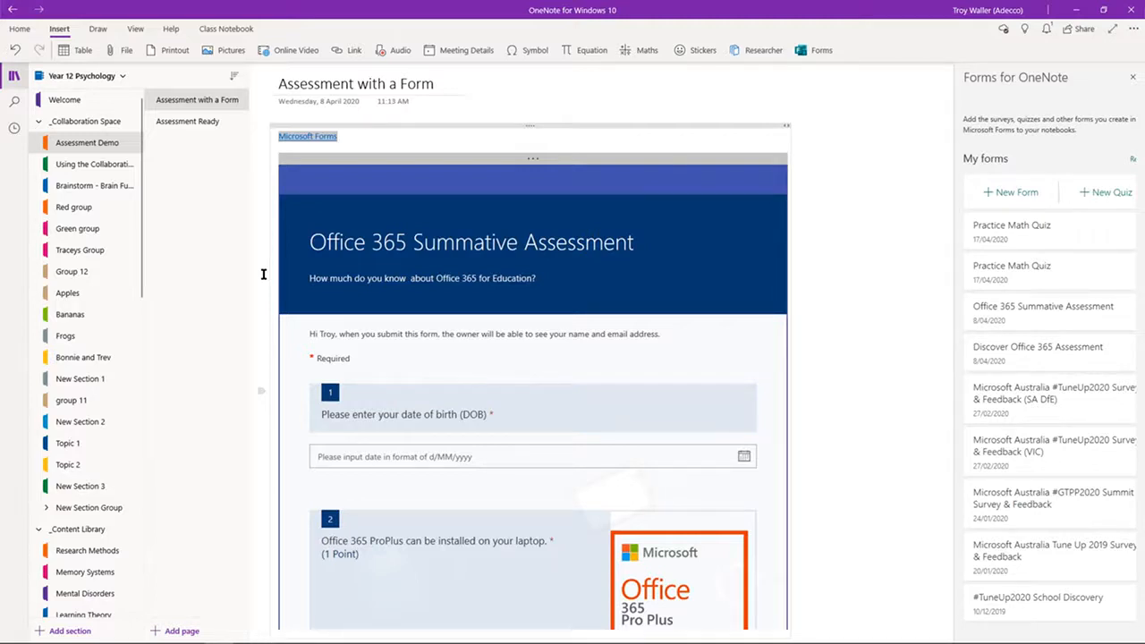
- Open the "Assessment Ready" page in the Assessment Demo section and look through its embedded quiz down to question 9, the equation
left_click(117, 77)
left_click(82, 165)
left_click(185, 125)
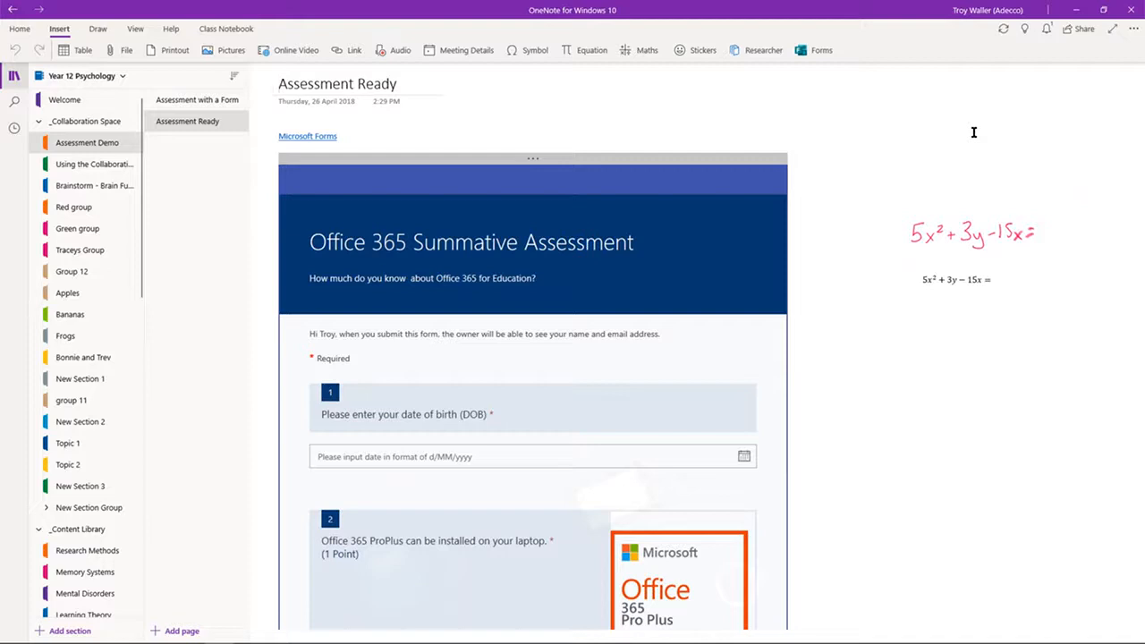
scroll(532, 394, "down", 6)
scroll(626, 429, "down", 15)
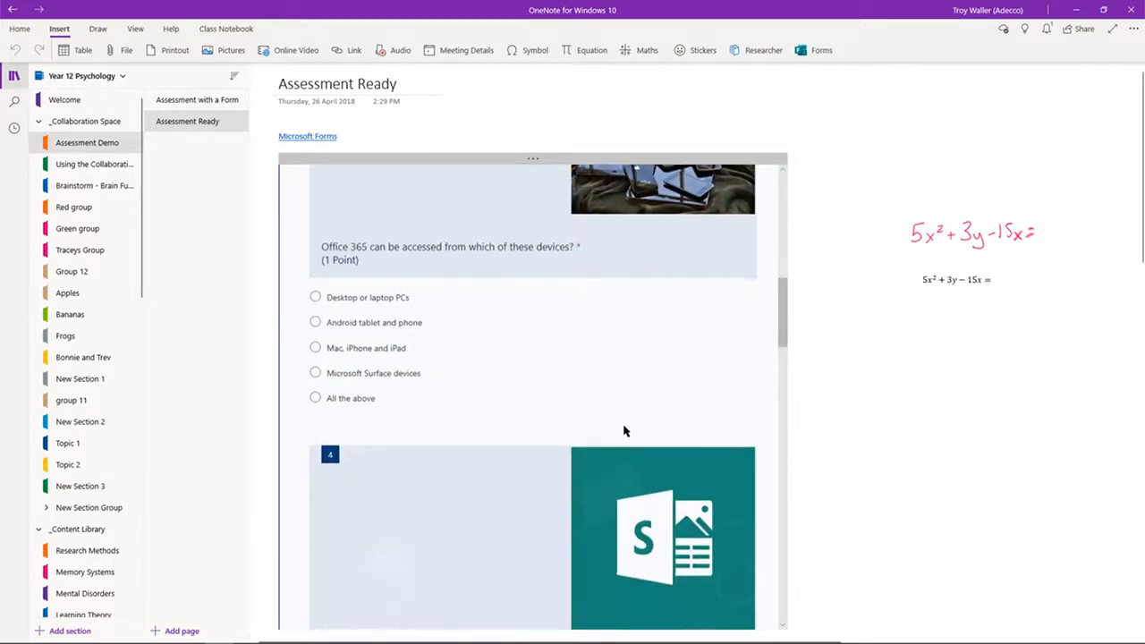
scroll(624, 430, "down", 10)
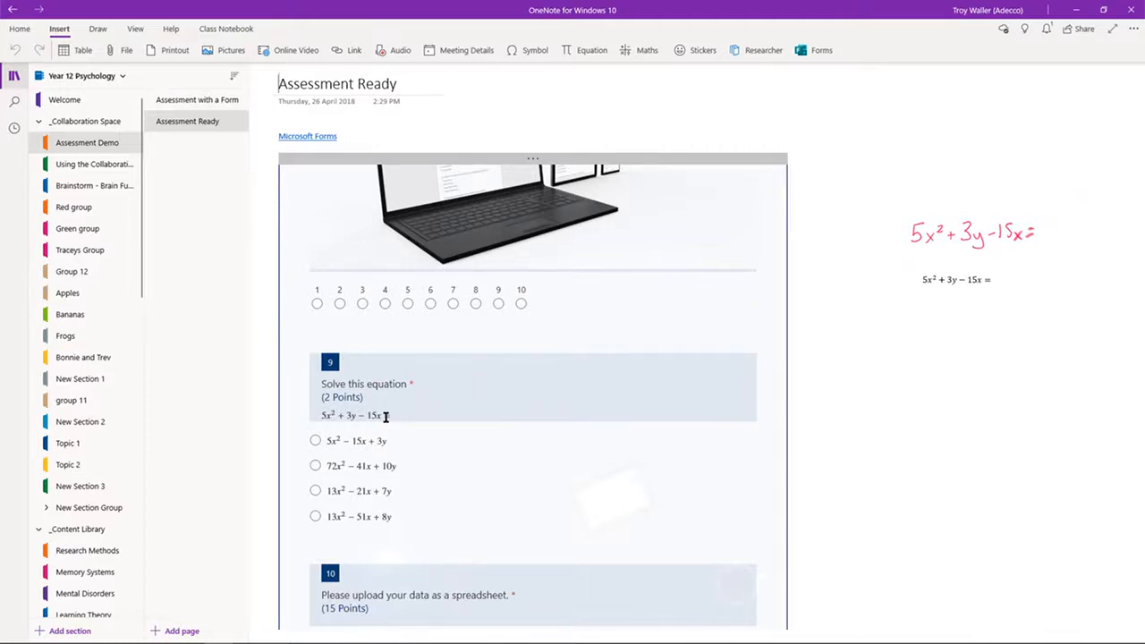
left_click(938, 309)
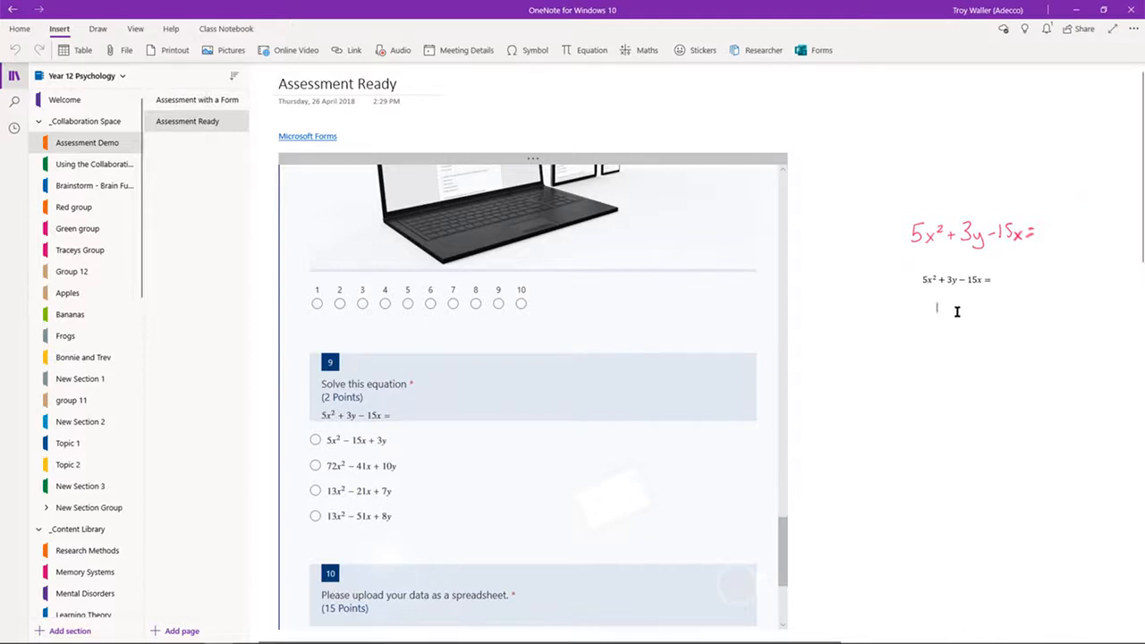
type("%")
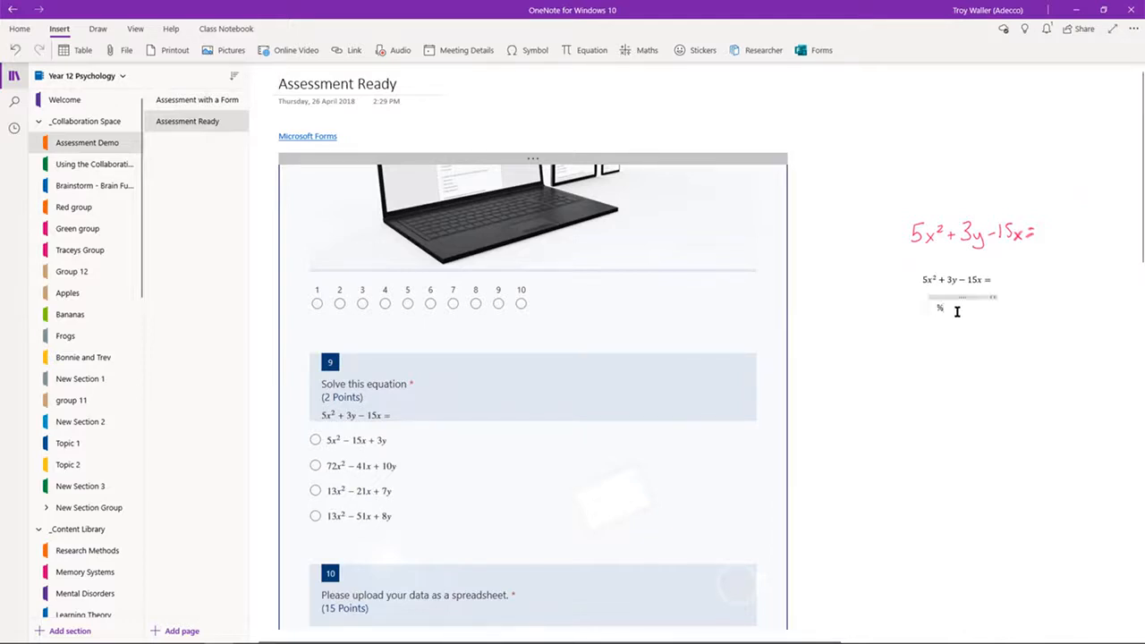
key("BackSpace")
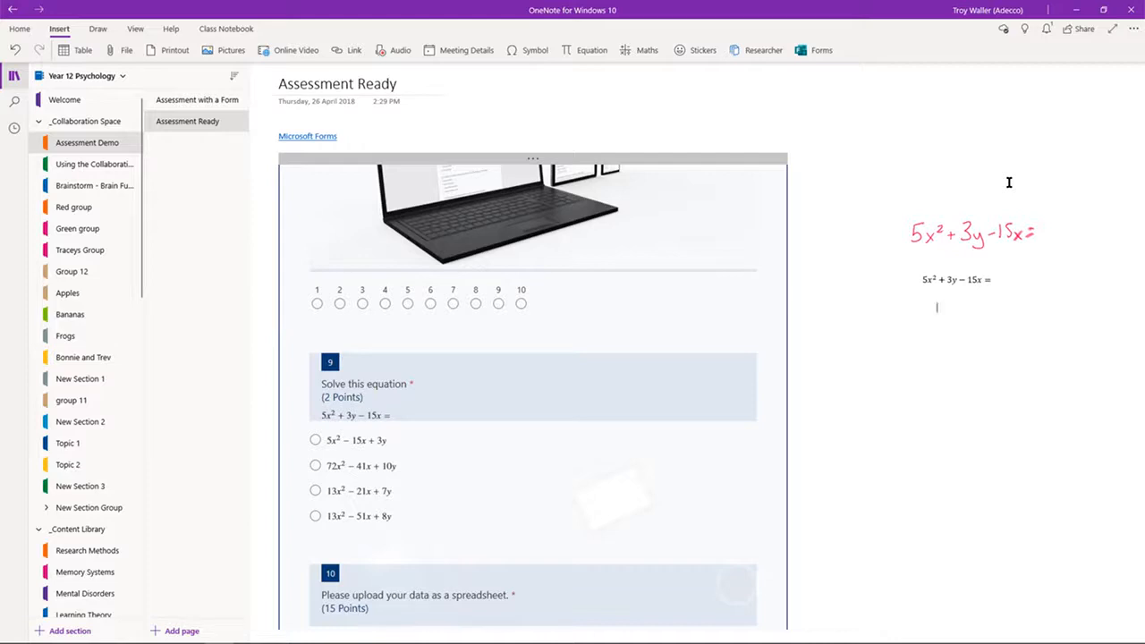
left_click(237, 29)
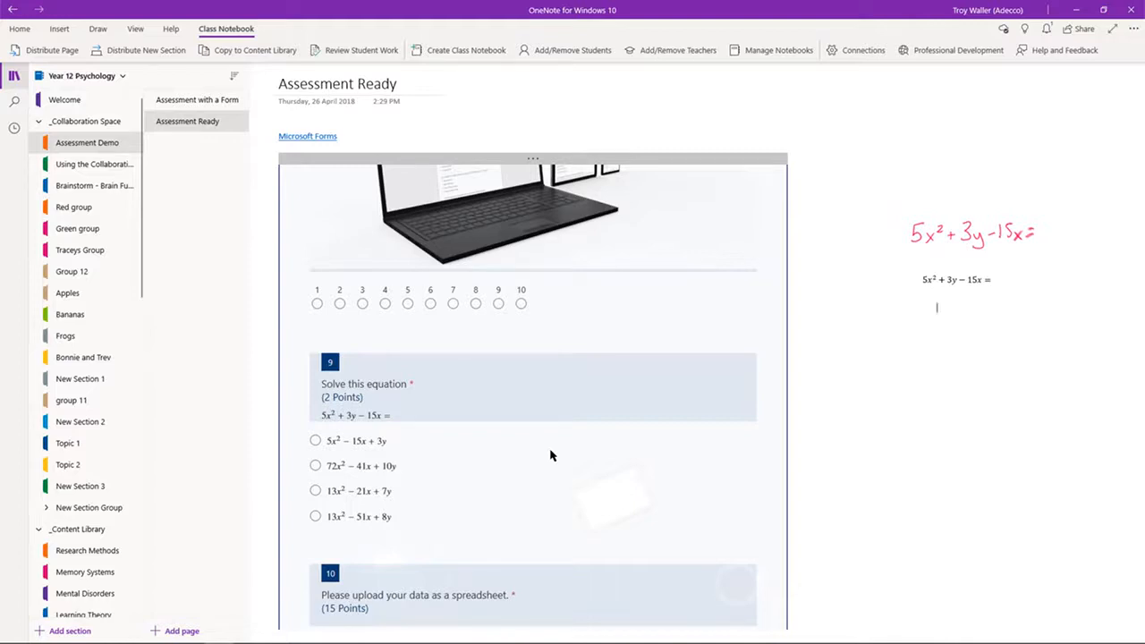
- Select the handwritten equation 5x² + 3y − 15x = beside the quiz and evaluate it with the Maths tool
left_click(59, 29)
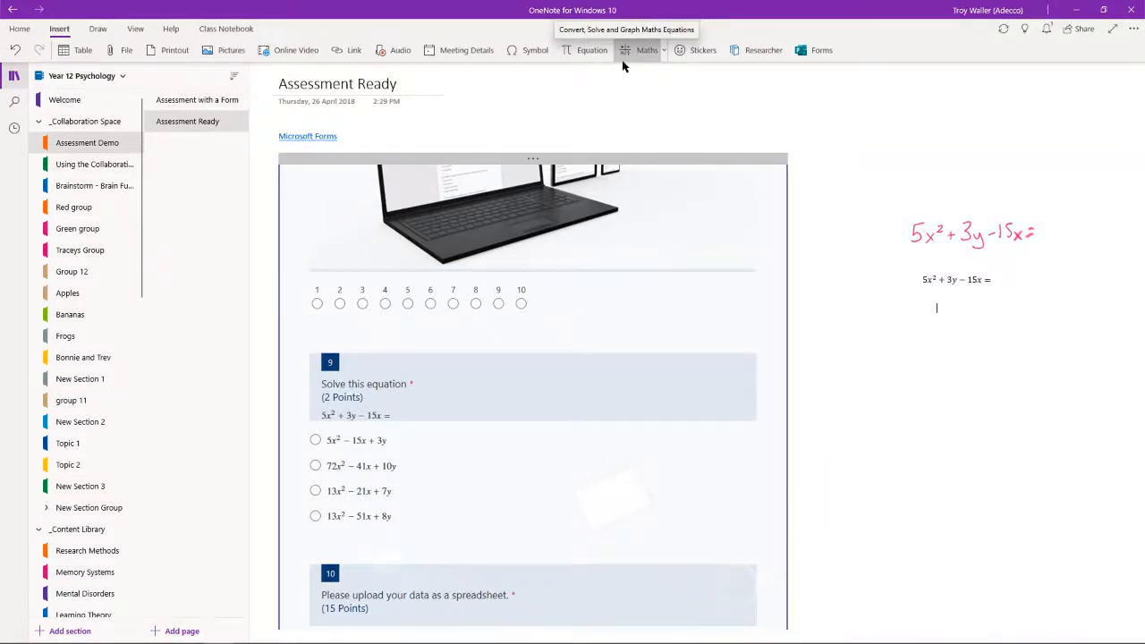
mouse_move(892, 213)
left_mouse_down()
mouse_move(905, 248)
mouse_move(1053, 257)
left_mouse_up()
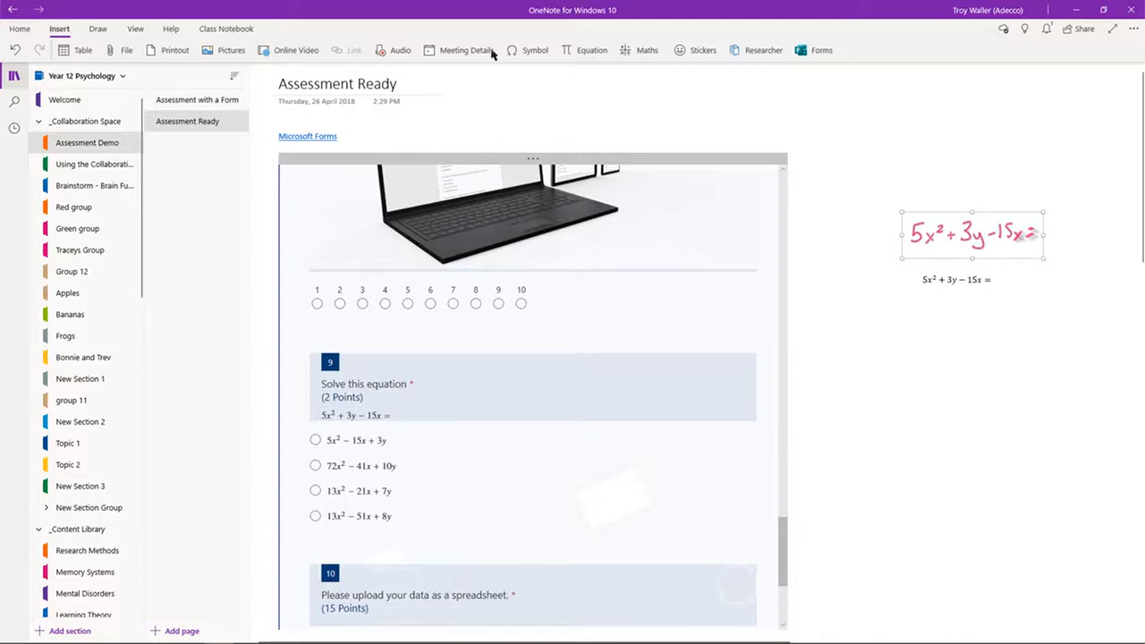
left_click(639, 51)
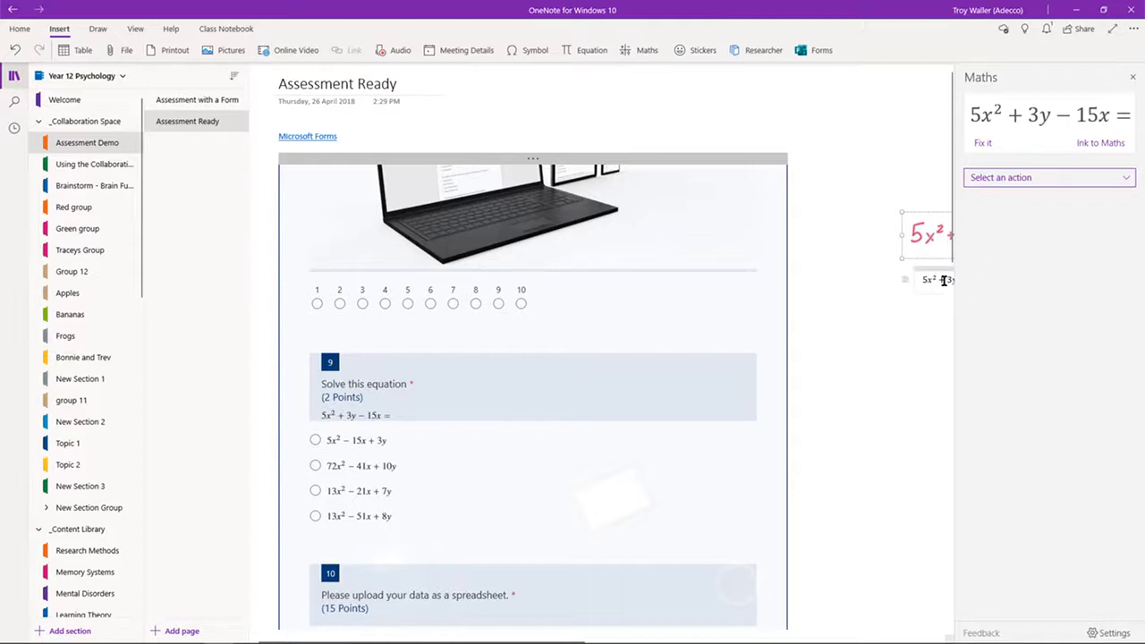
left_click(1046, 179)
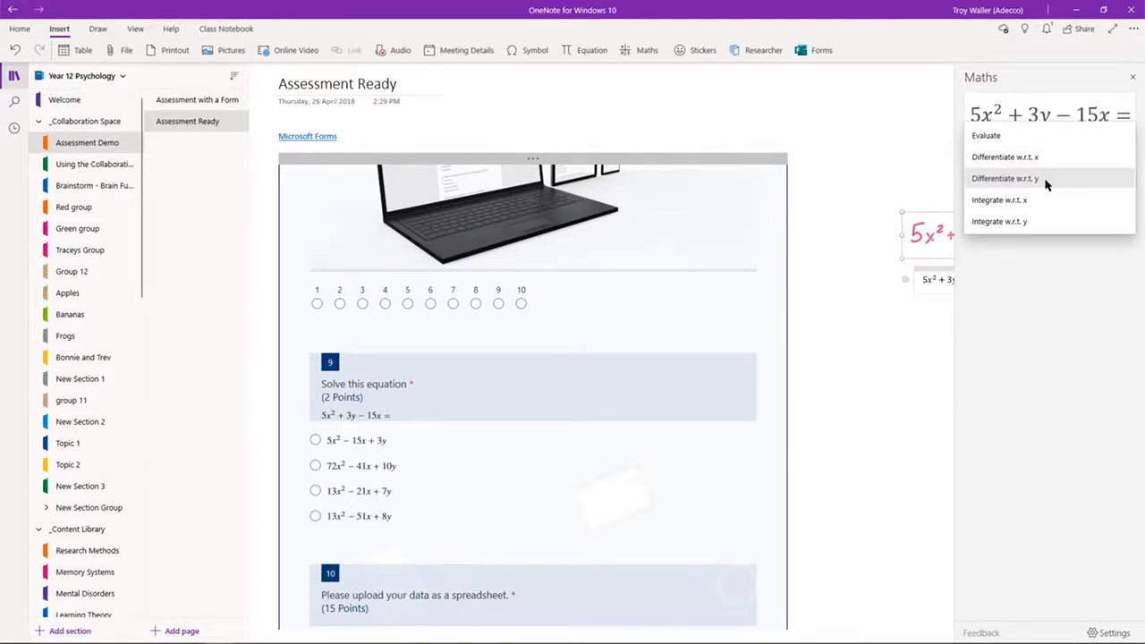
left_click(1011, 136)
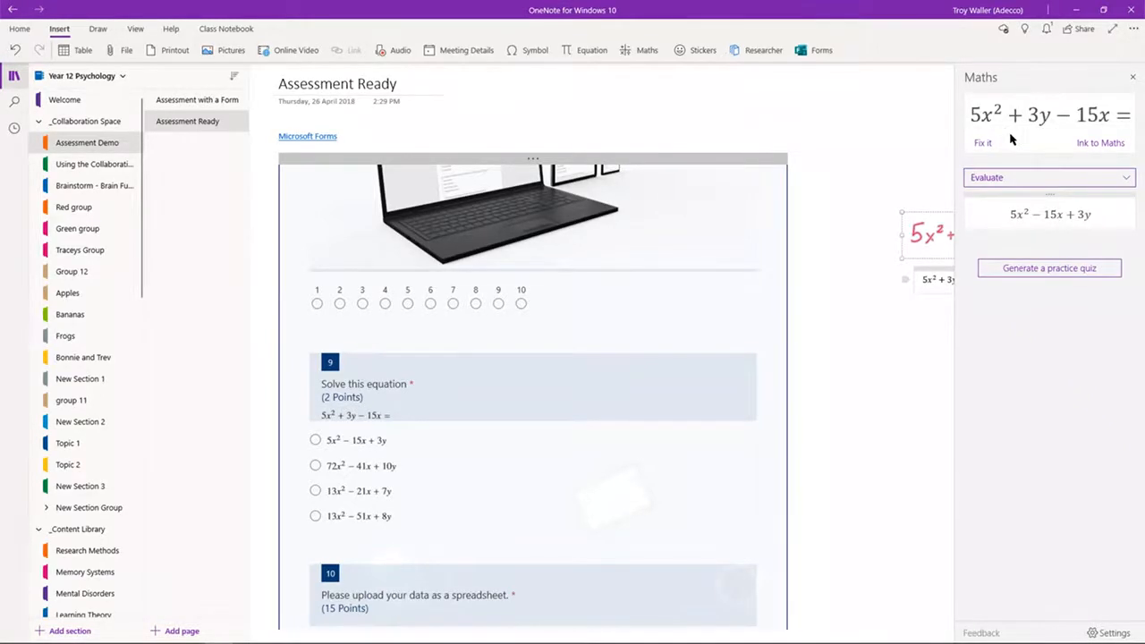
- Integrate the recognised equation with respect to x and display its solution steps
left_click(1052, 183)
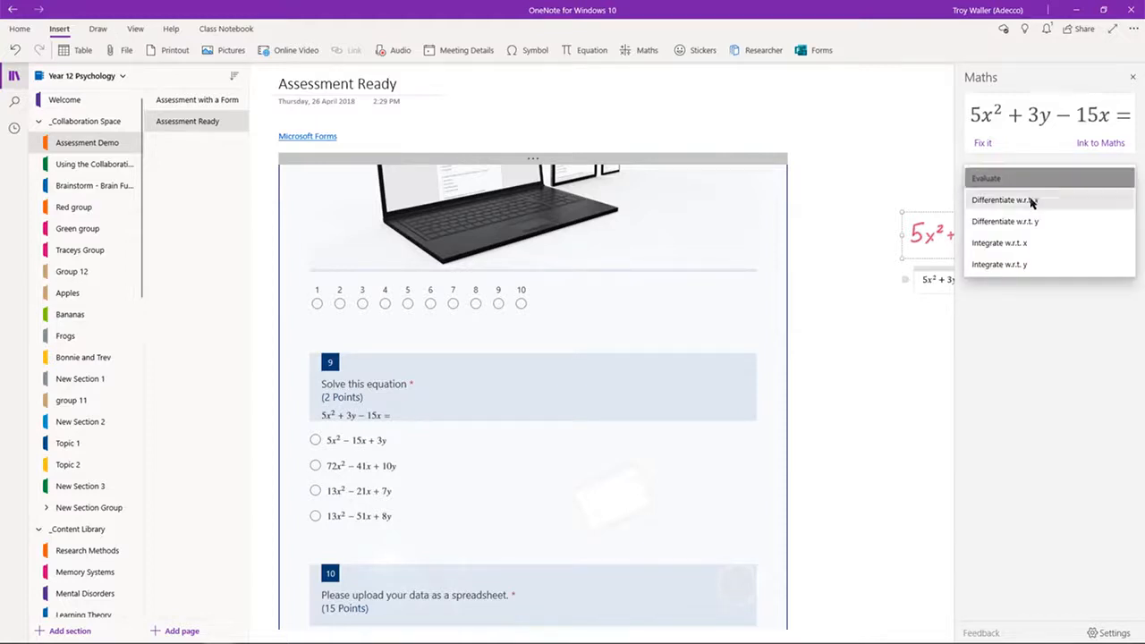
left_click(1024, 244)
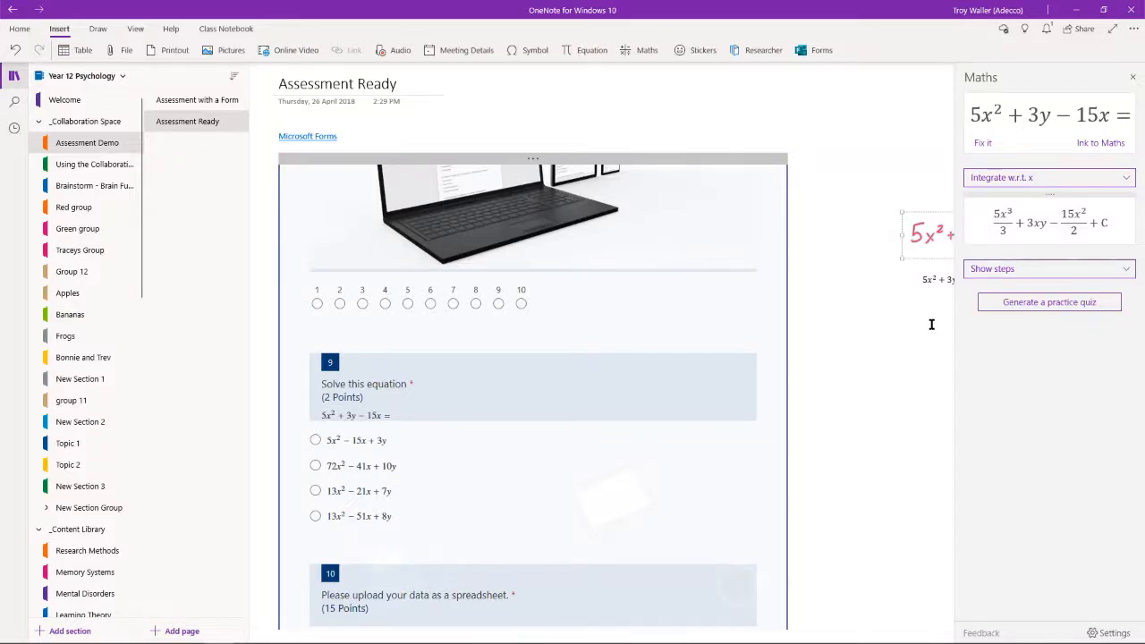
left_click(1037, 278)
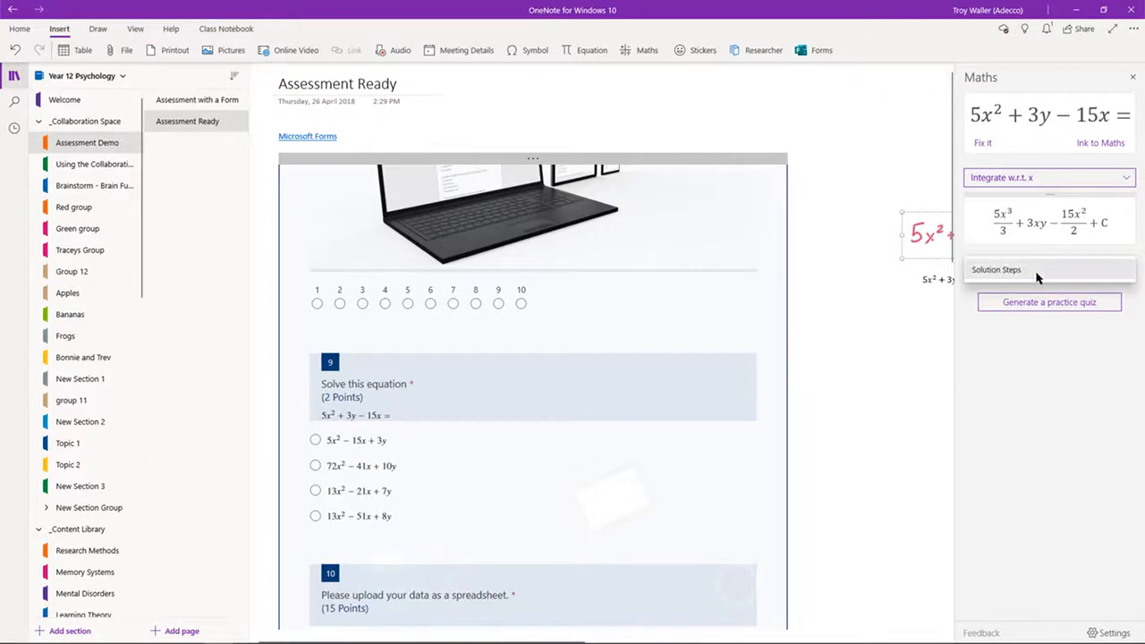
left_click(1014, 273)
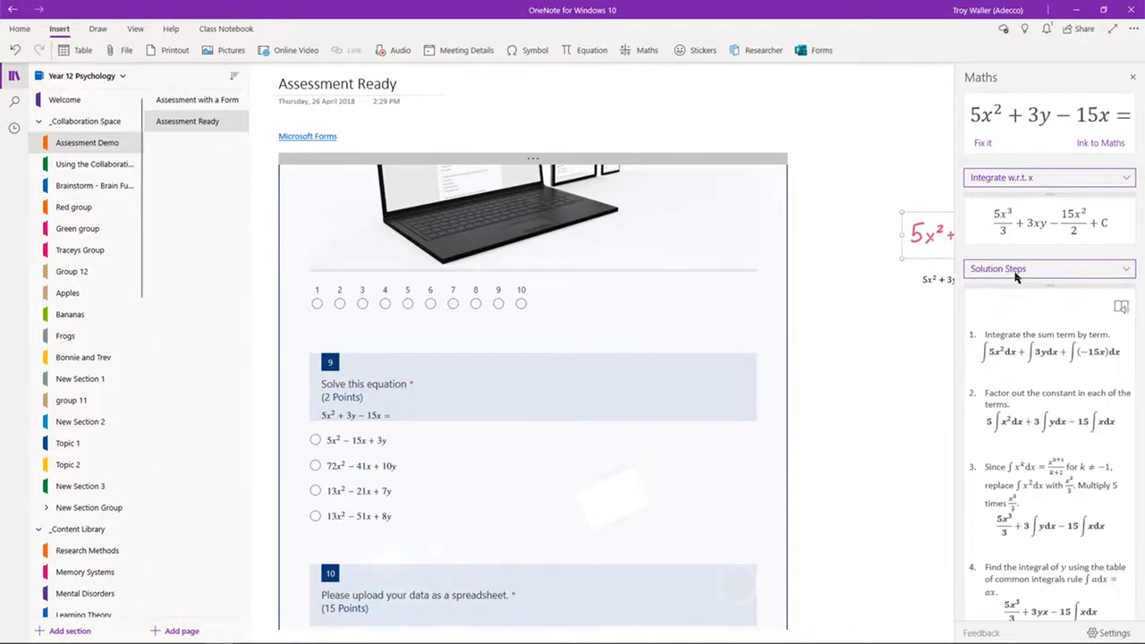
- Read through the numbered solution steps for the integral, down to the practice quiz option beneath them
scroll(1040, 407, "down", 5)
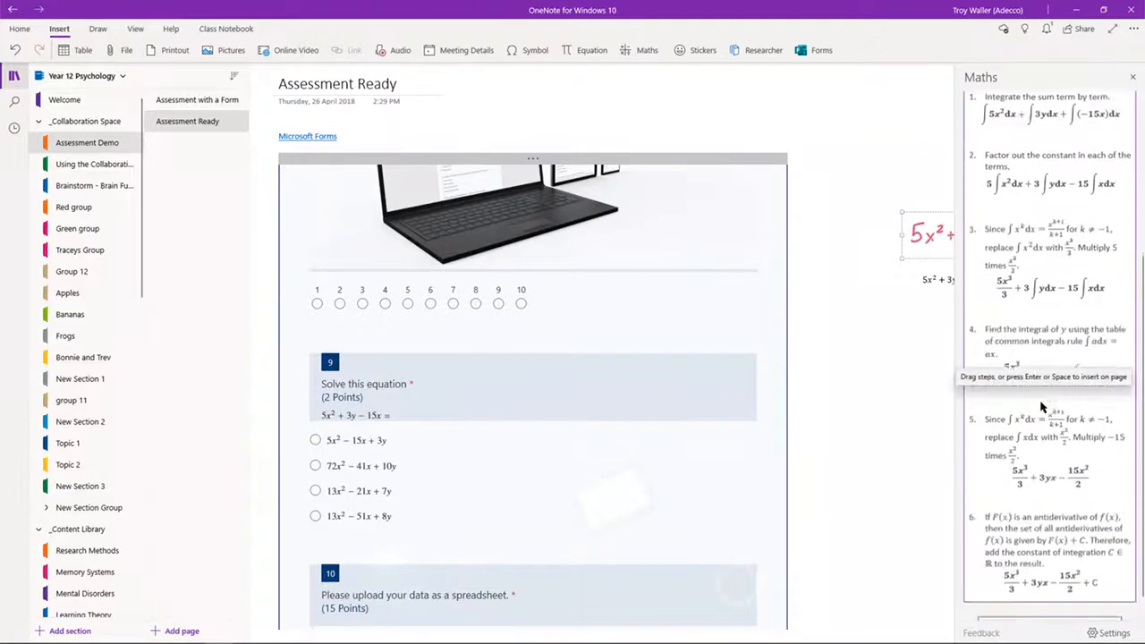
scroll(1080, 505, "up", 3)
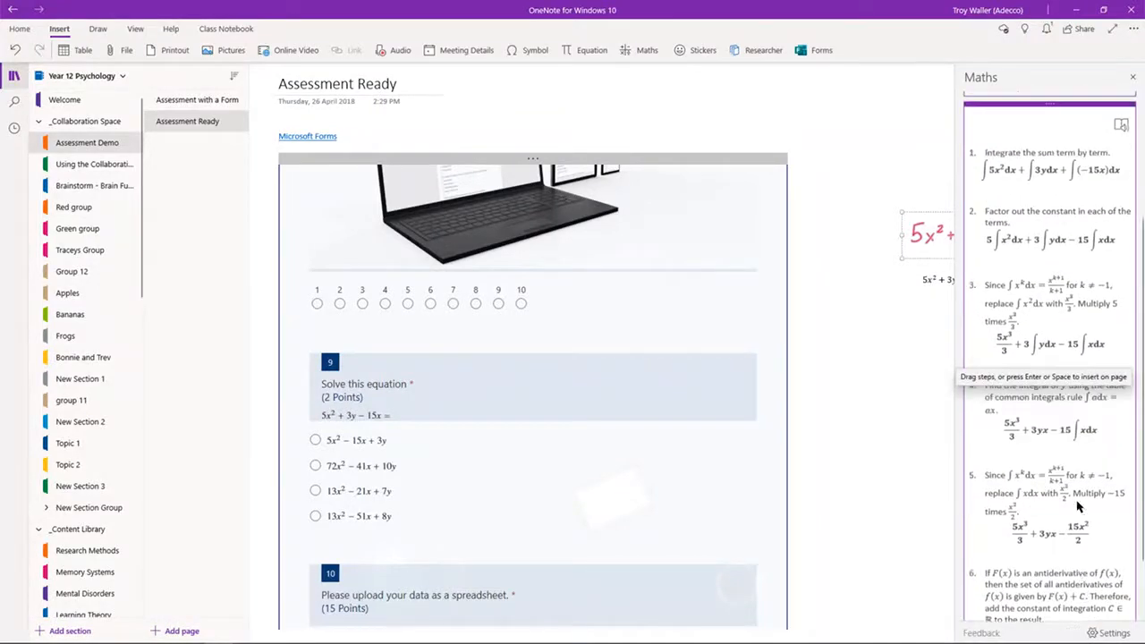
scroll(1080, 505, "up", 3)
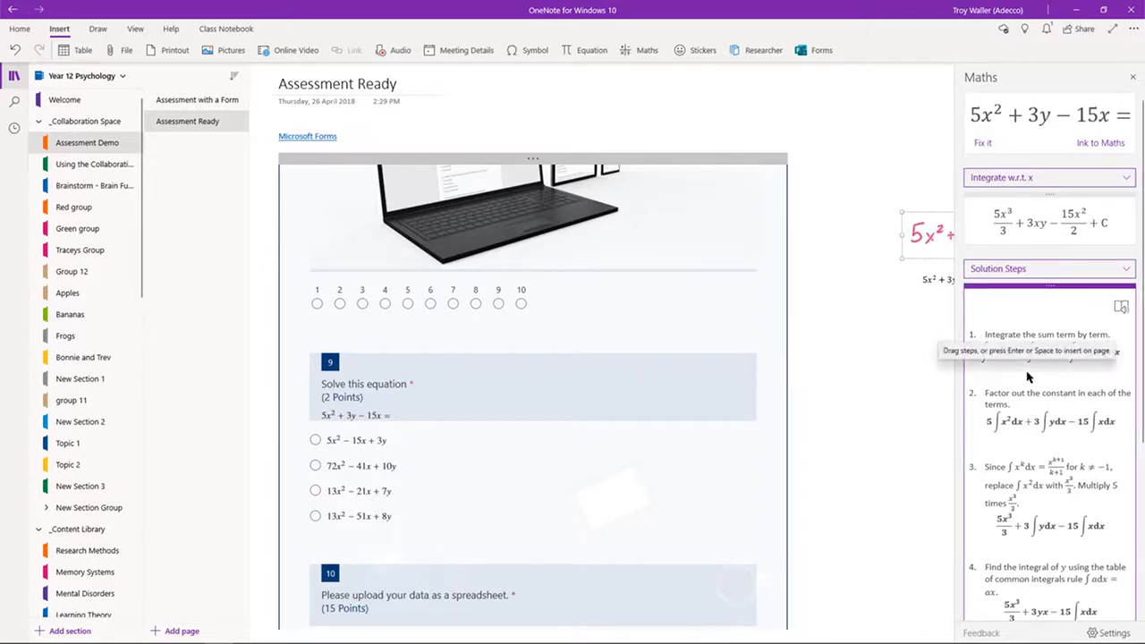
scroll(1028, 378, "down", 3)
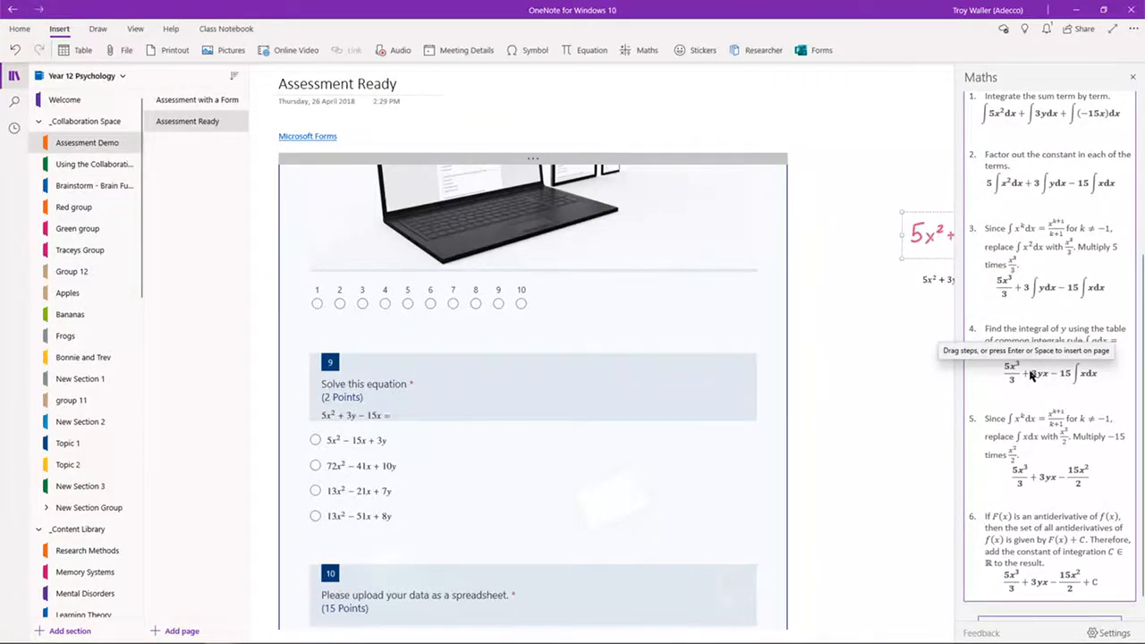
scroll(1030, 375, "down", 1)
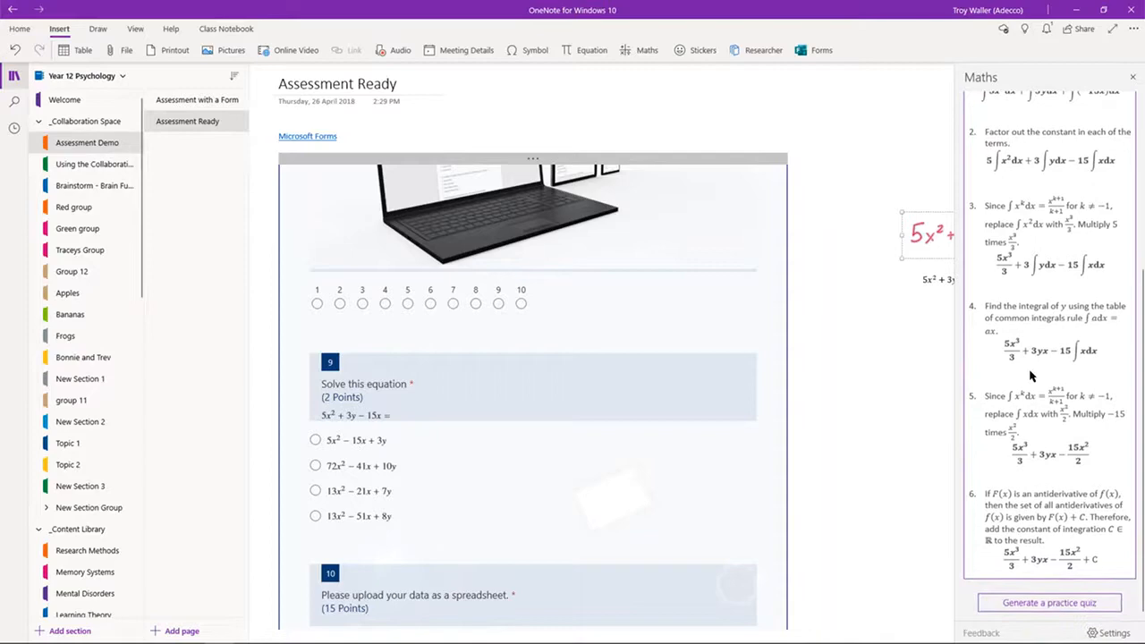
- Find the existing Practice Math Quiz embedded further down the page and delete its whole container
scroll(839, 392, "down", 6)
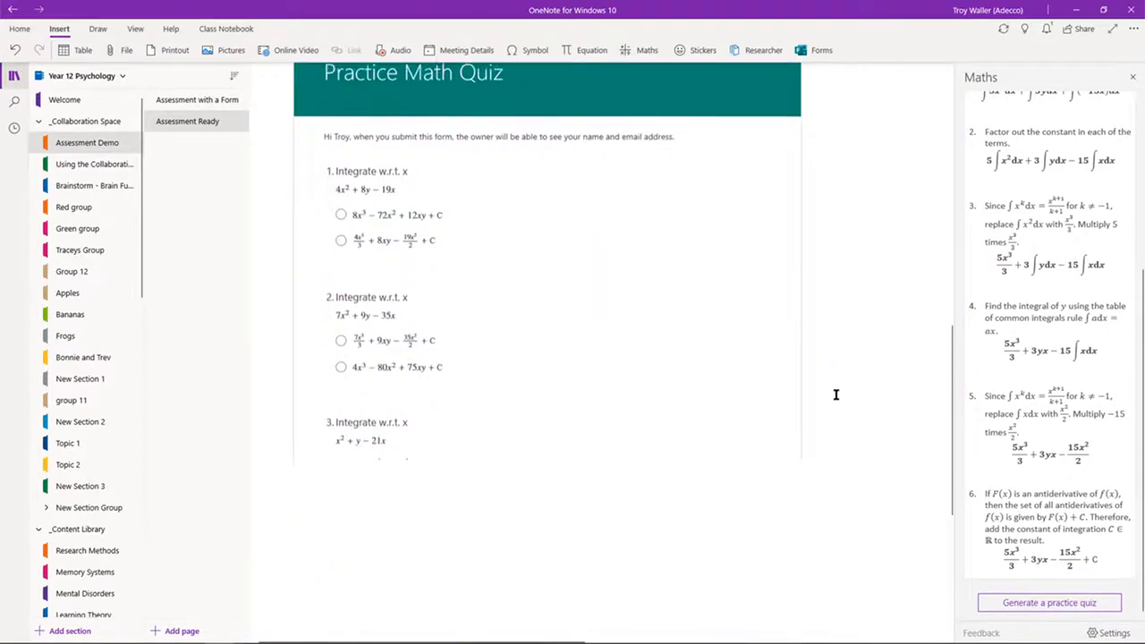
scroll(836, 395, "up", 3)
scroll(596, 345, "down", 3)
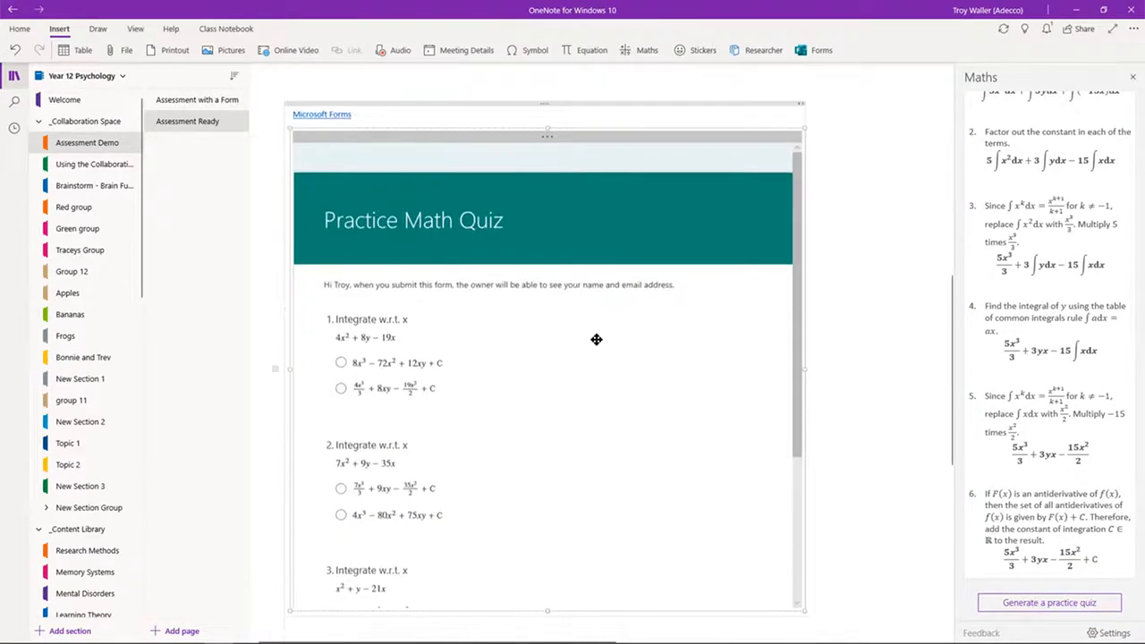
left_click(562, 102)
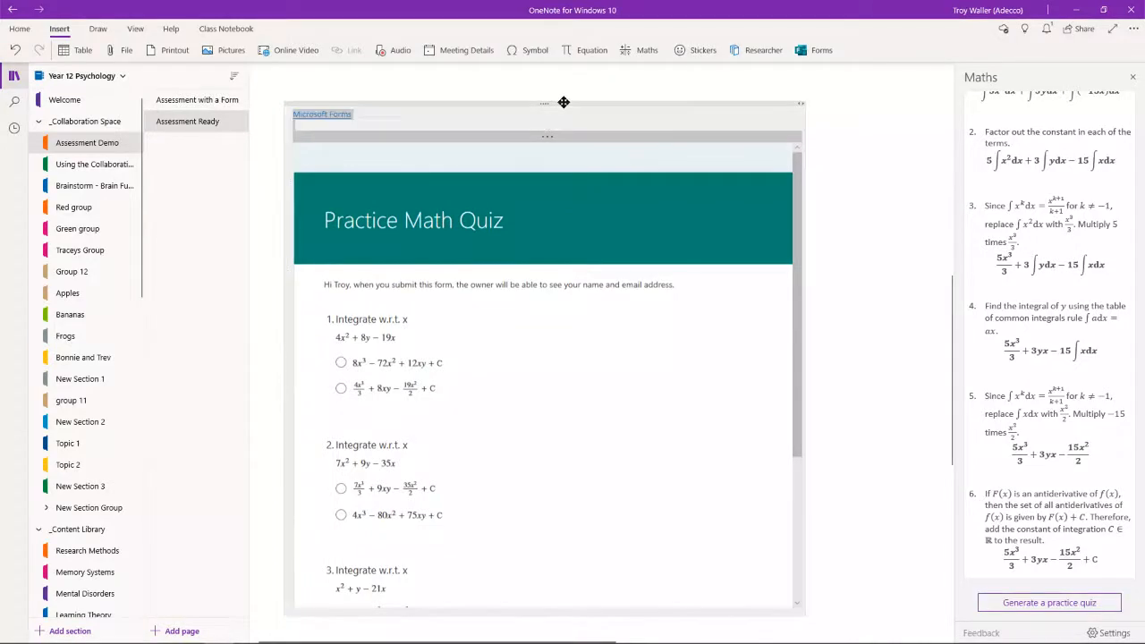
key("Delete")
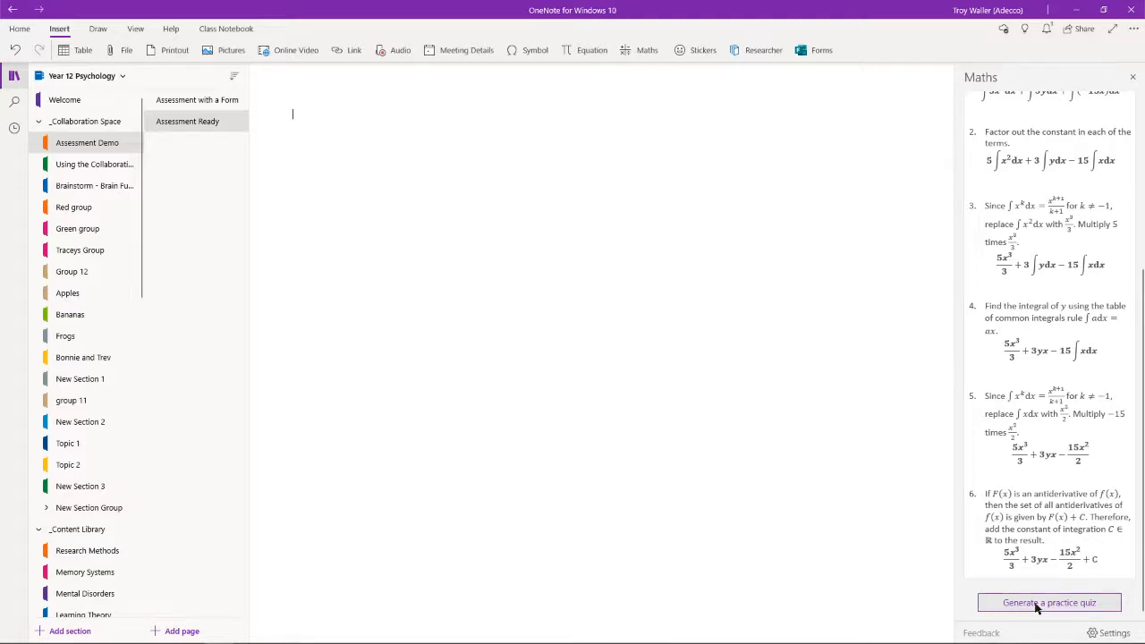
- Generate a new 3-question practice quiz from the integrated equation on the page and close the Maths tool
scroll(1073, 488, "up", 5)
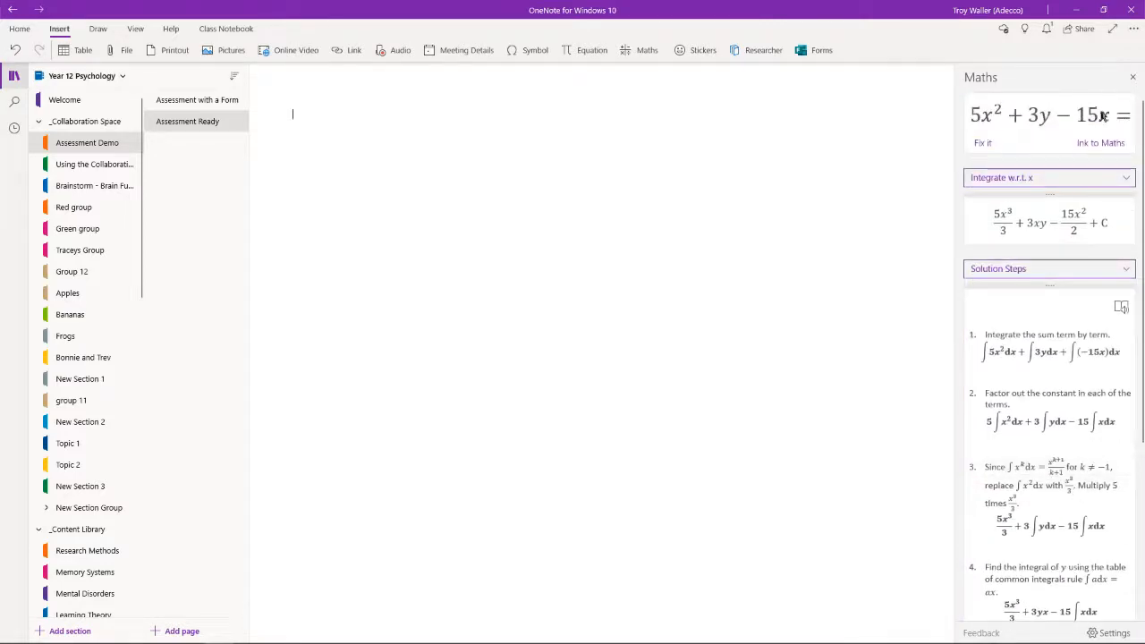
scroll(1053, 344, "down", 3)
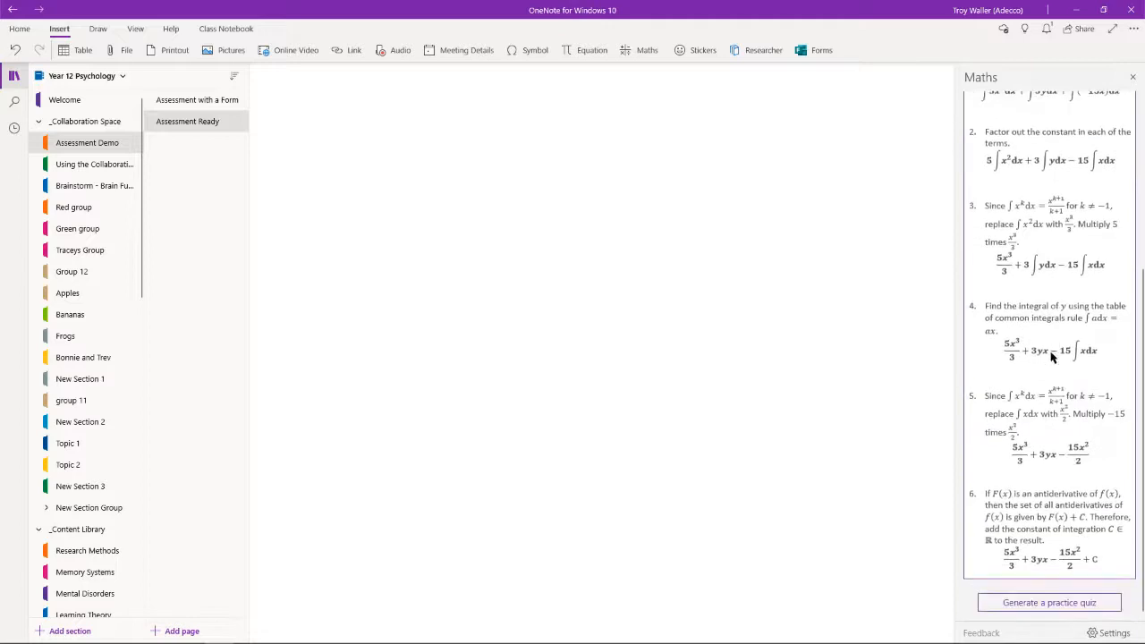
left_click(1051, 605)
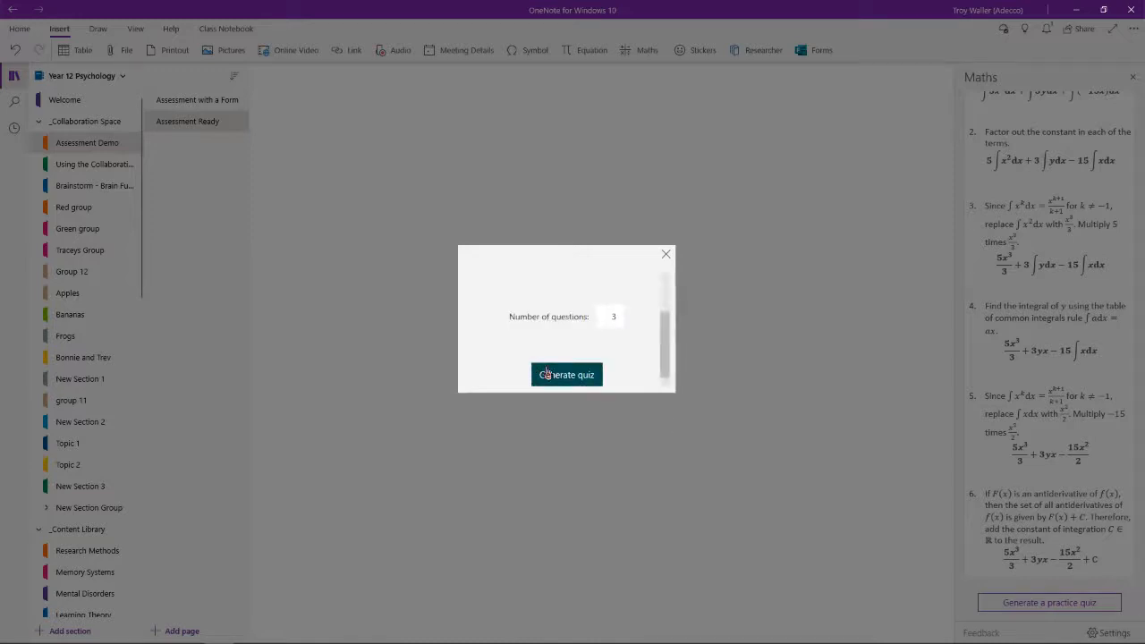
left_click(568, 378)
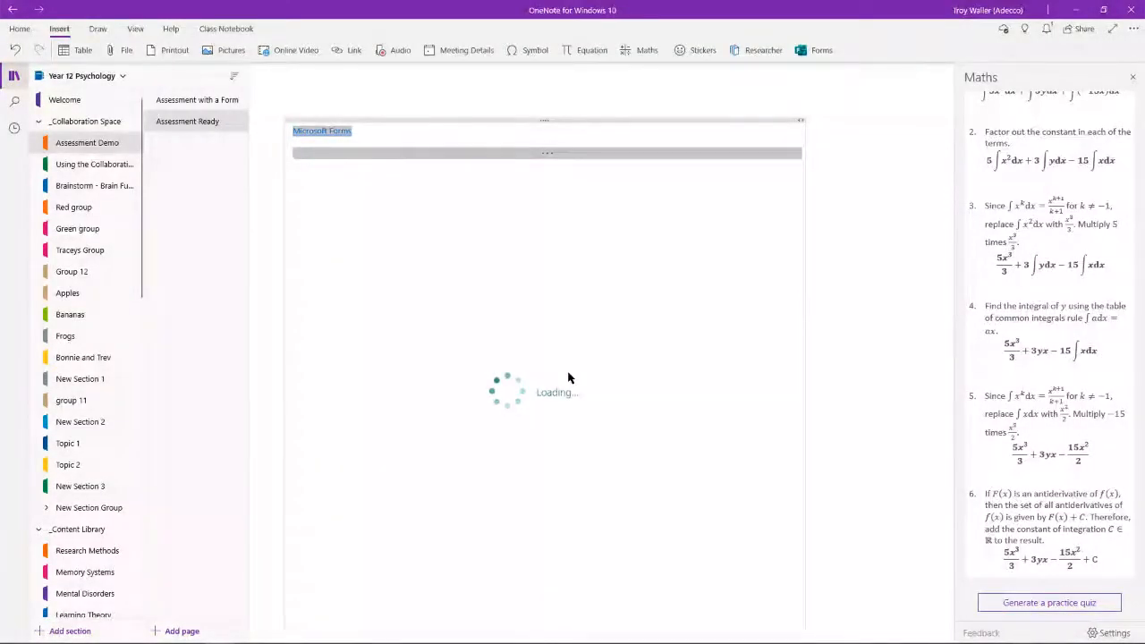
scroll(1004, 296, "up", 5)
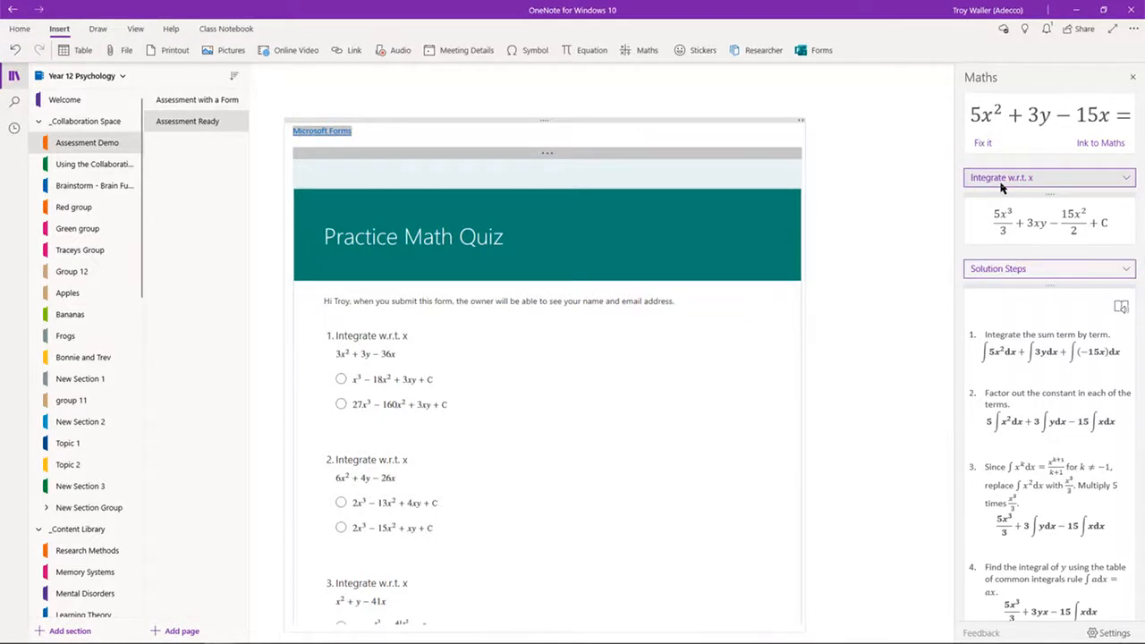
left_click(1130, 79)
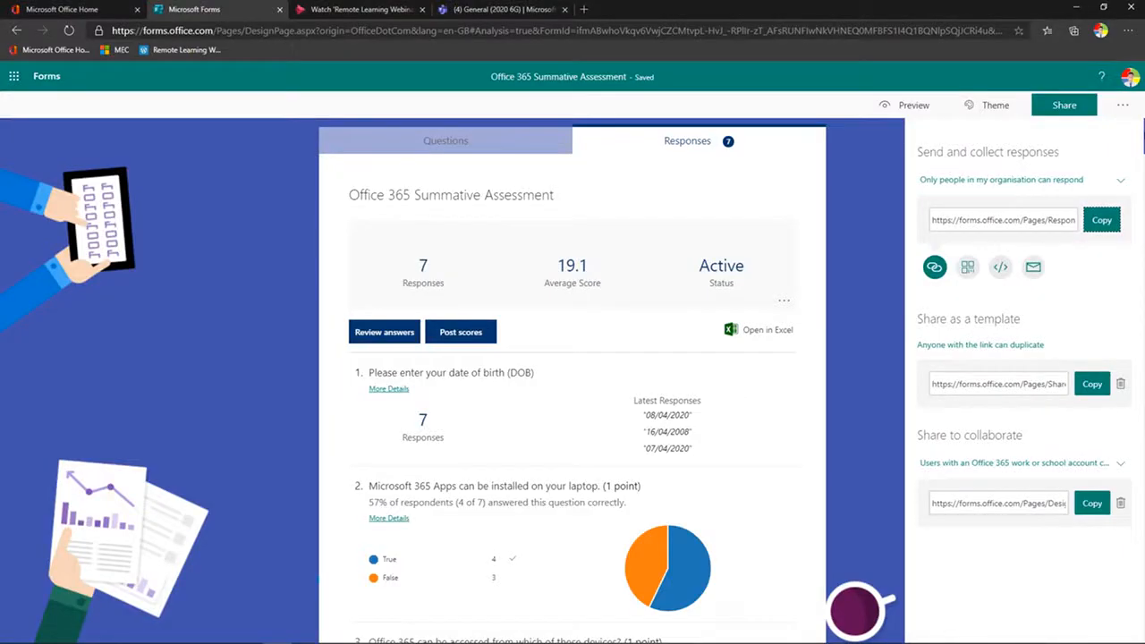
- Pause the OneNote Class Notebook webinar in Microsoft Stream and paste the Office 365 Summative Assessment's response link from Forms as the form URL
left_click(367, 11)
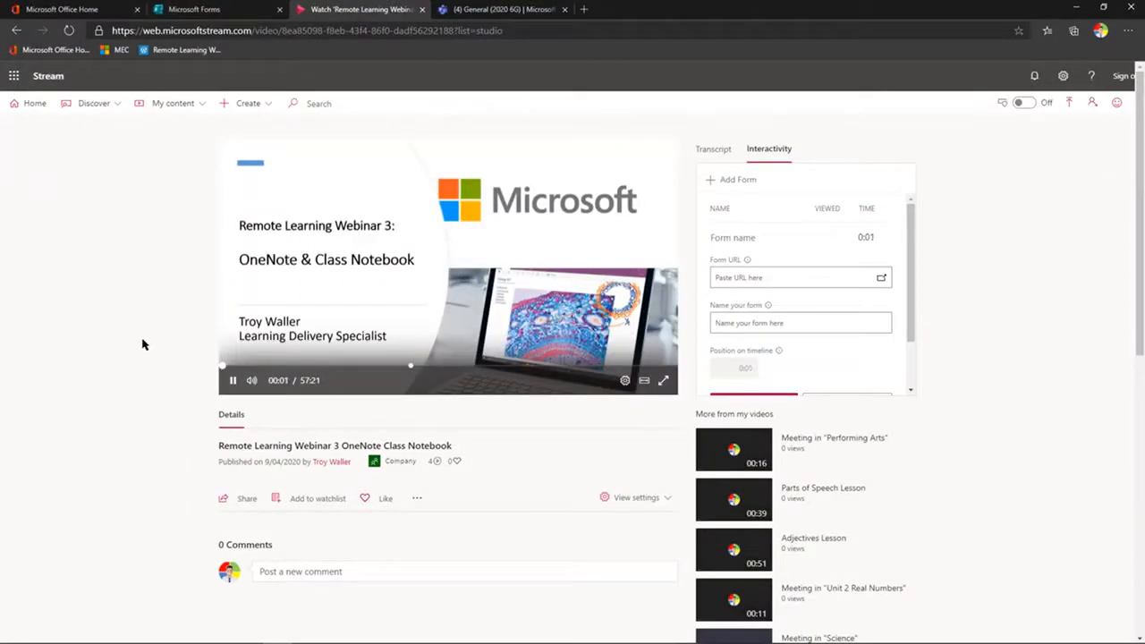
left_click(232, 381)
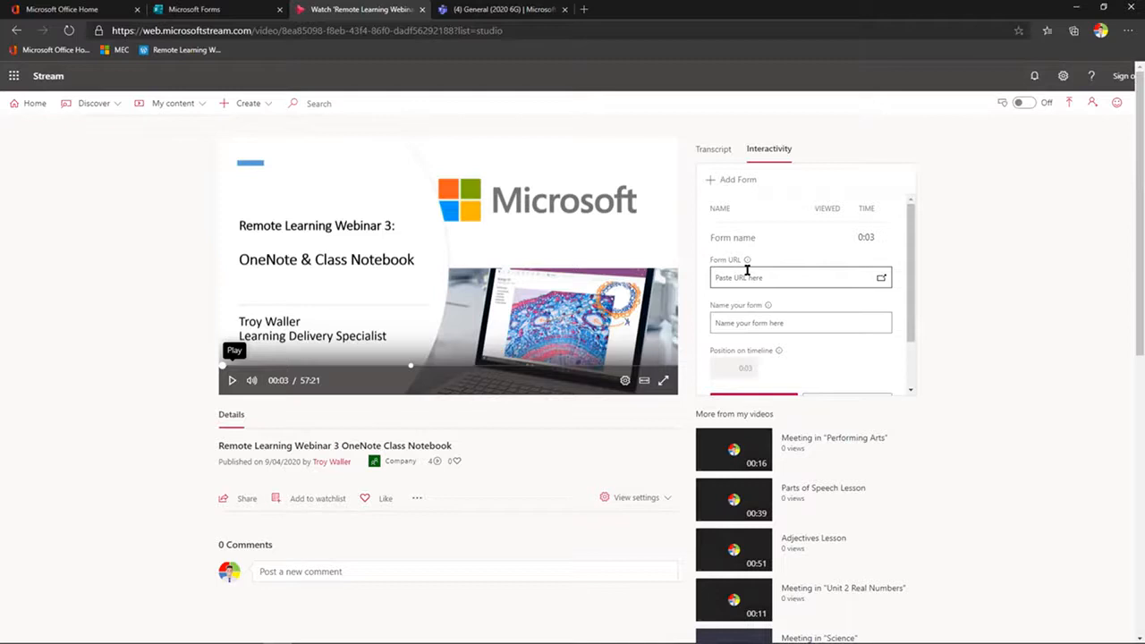
left_click(238, 12)
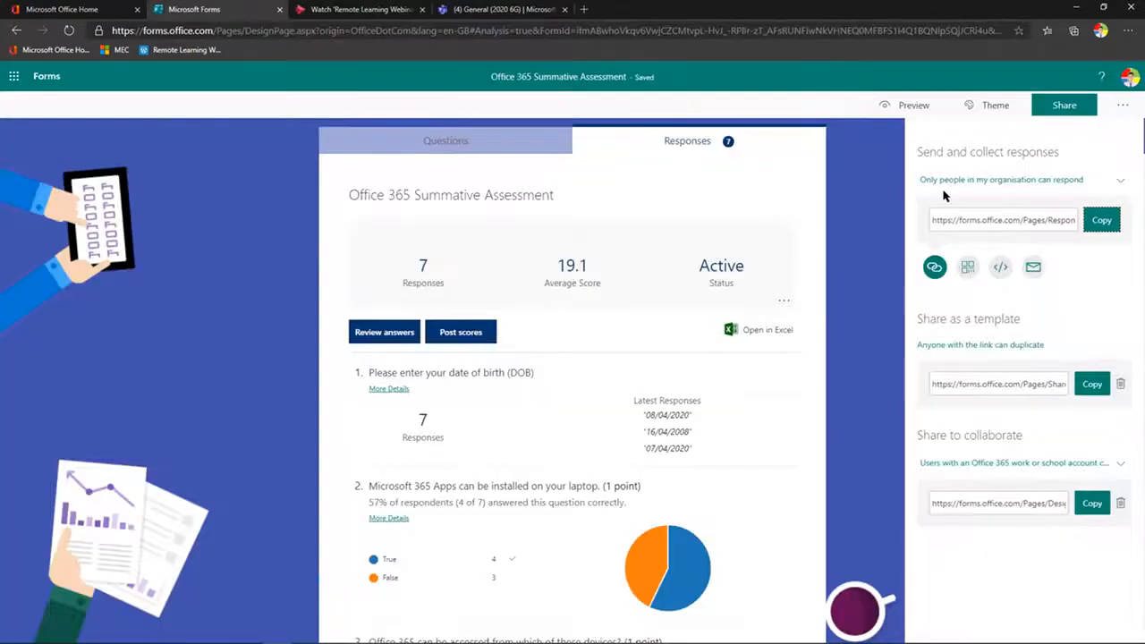
left_click(1101, 219)
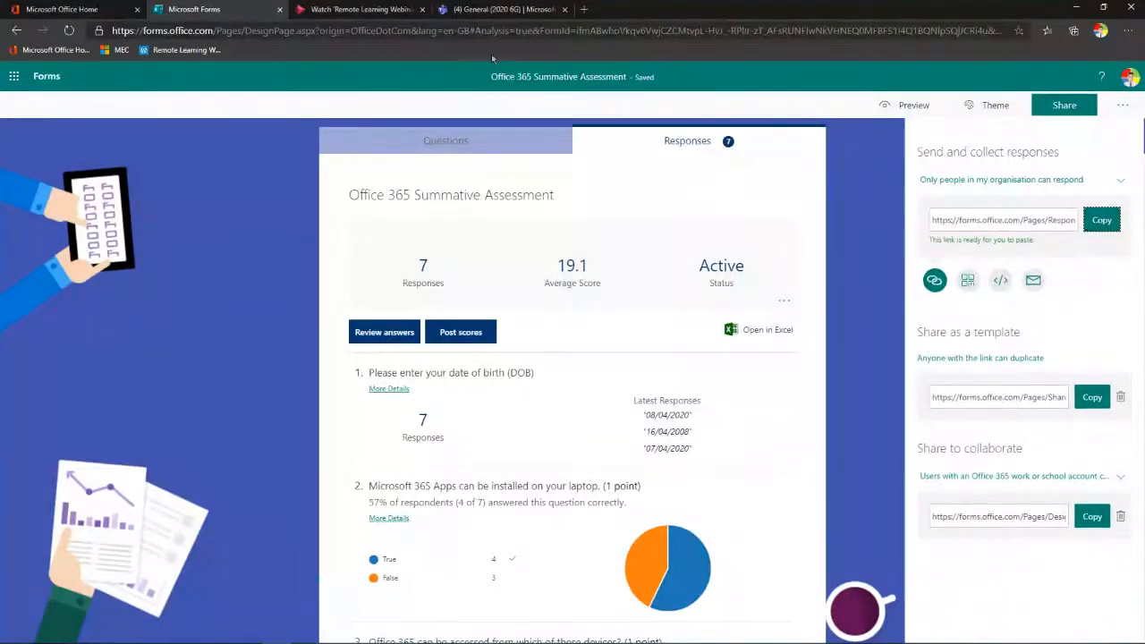
left_click(358, 9)
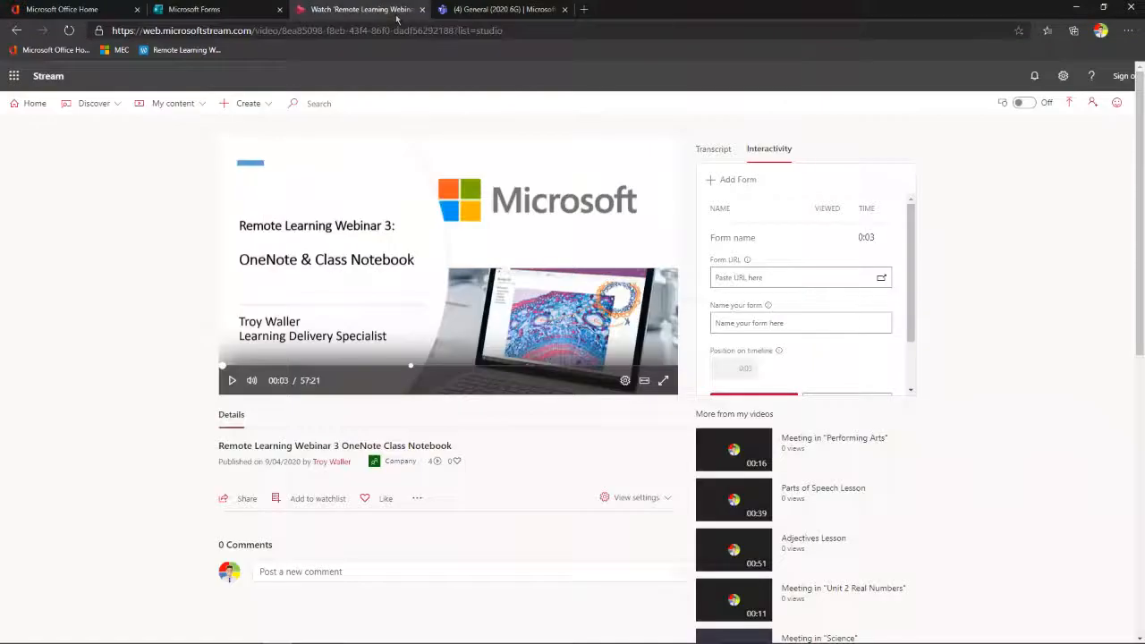
left_click(749, 276)
key("ctrl+v")
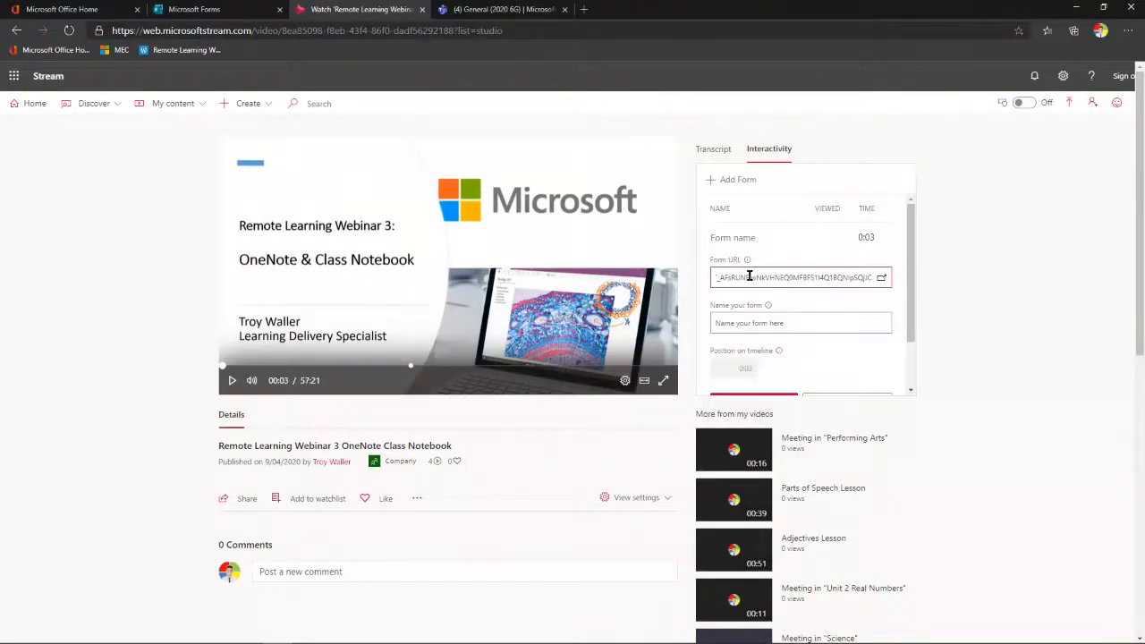
- Name the form being added to the video "TAS DoE Forms demo"
left_click(878, 327)
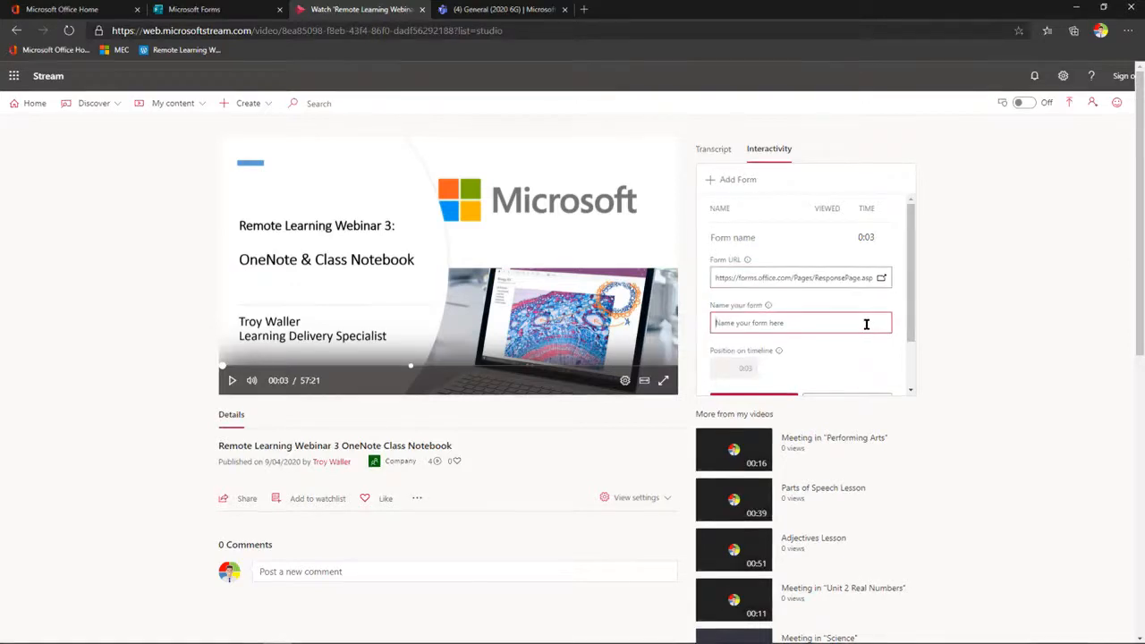
type("TAs Do")
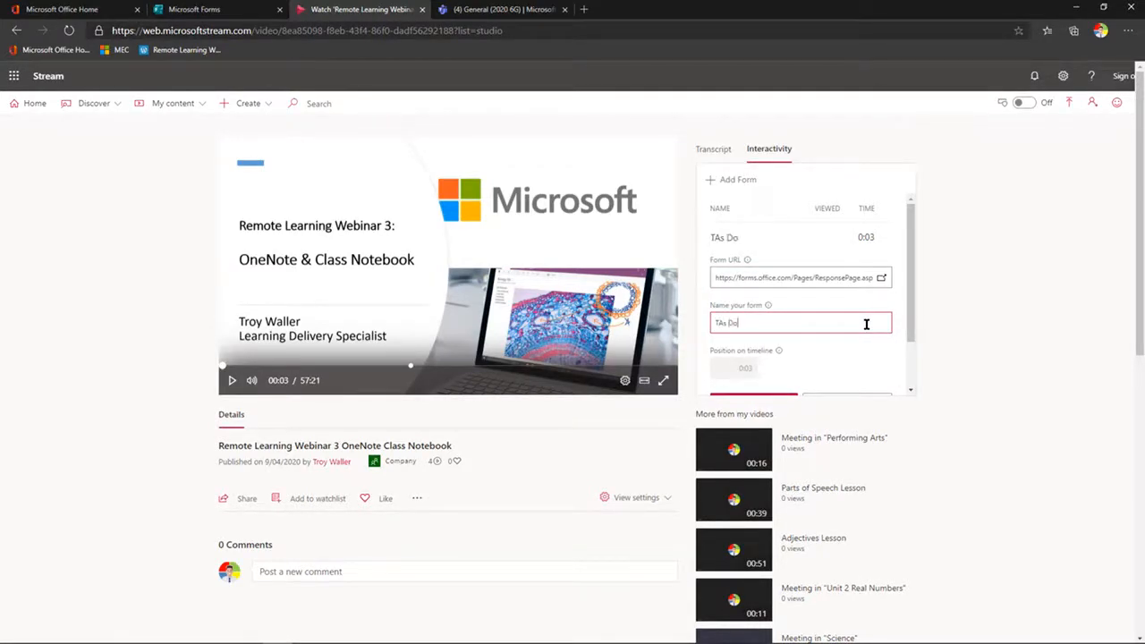
type("e")
key("BackSpace")
type("E Forms demo")
left_click(724, 323)
key("BackSpace")
type("S")
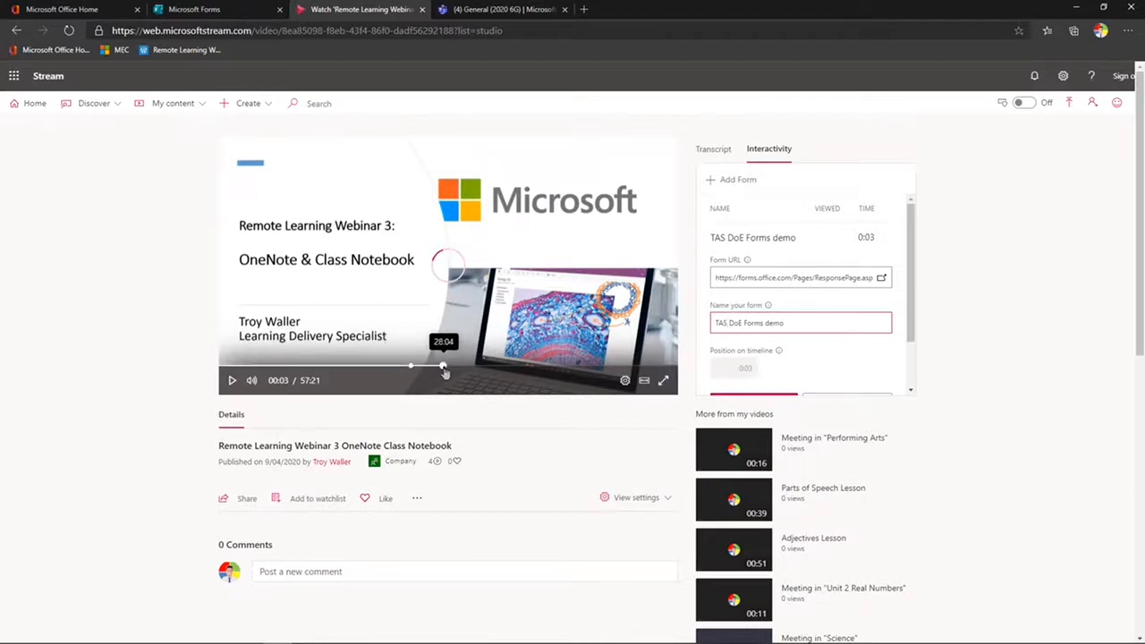
- Set the form's position to 28:04 in the video and add it to the timeline
left_click(443, 367)
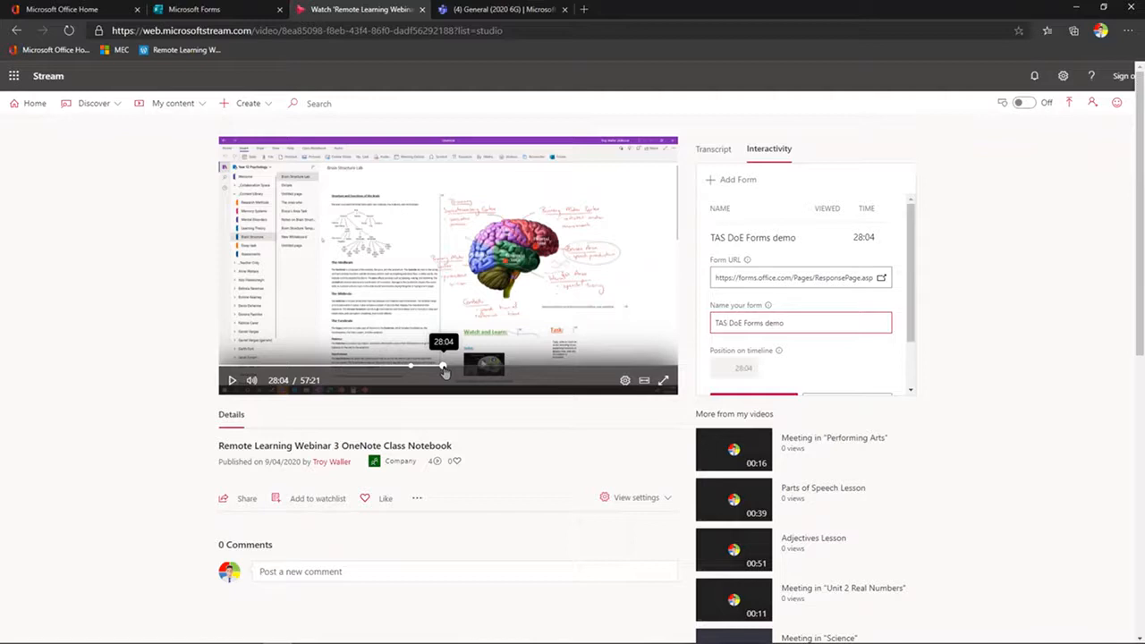
scroll(740, 333, "down", 2)
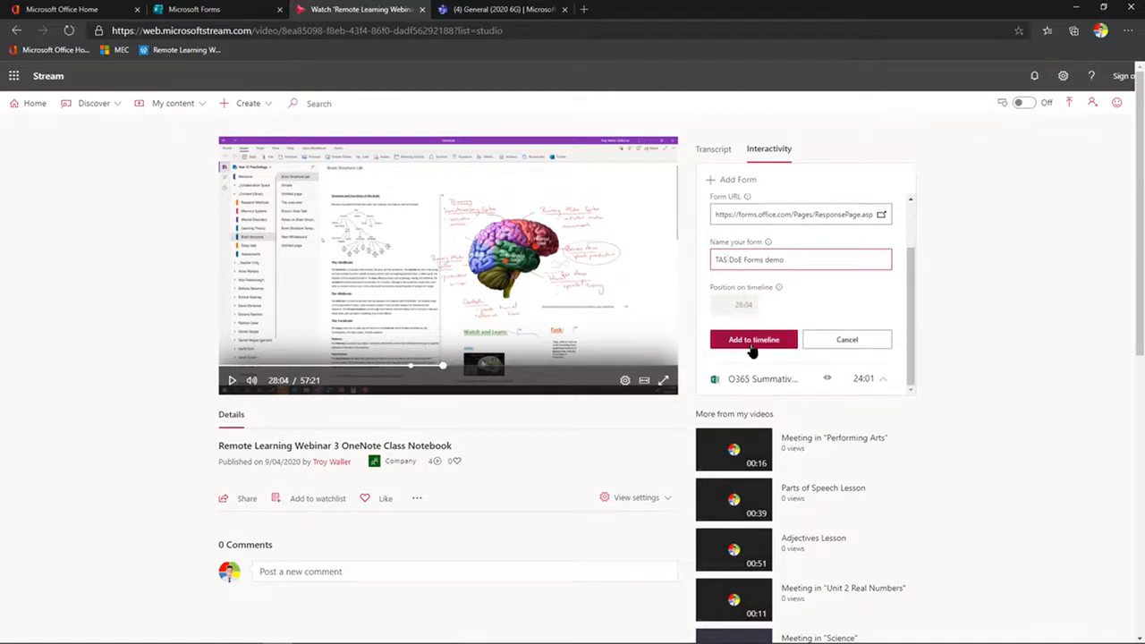
left_click(752, 341)
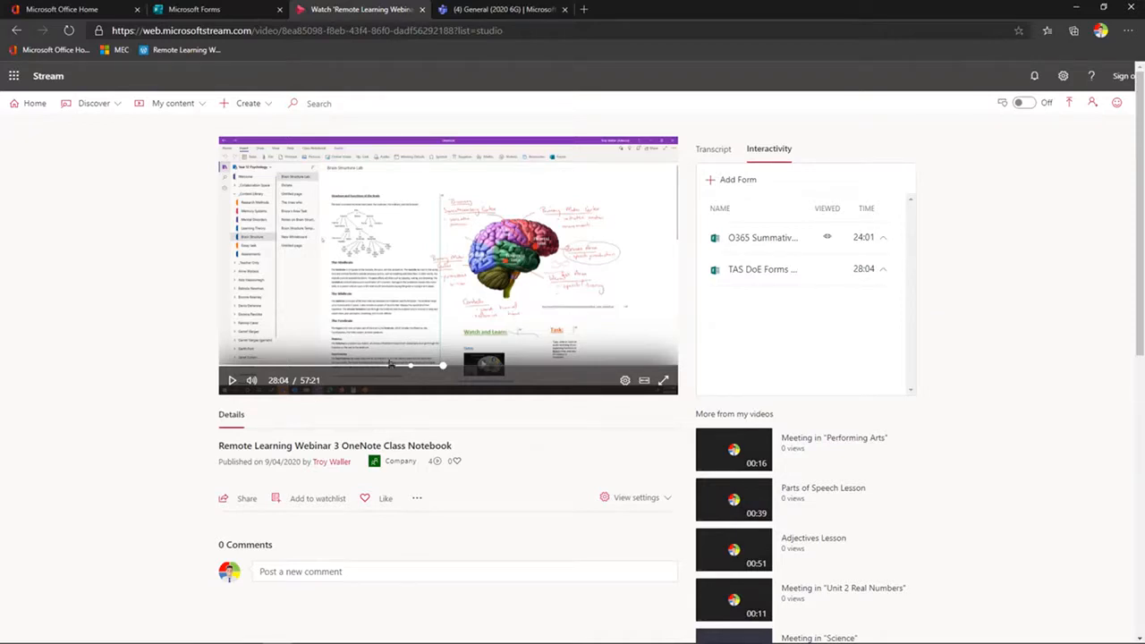
- Display the form embedded in the video, look through its first two questions, and return to the video with playback paused
left_click(442, 367)
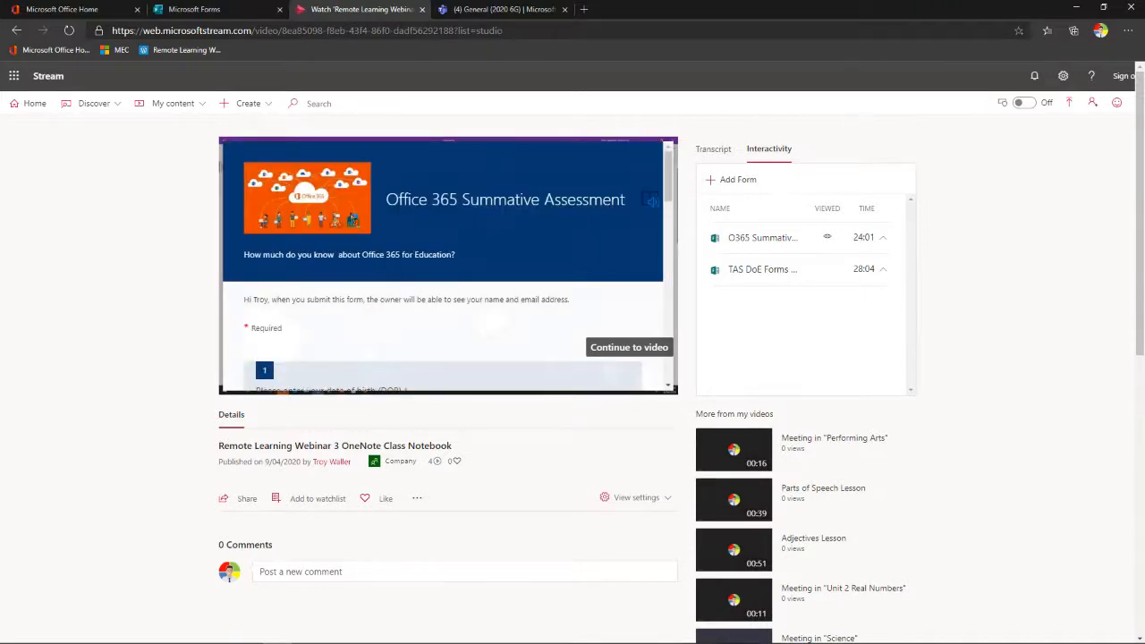
key("ctrl+minus")
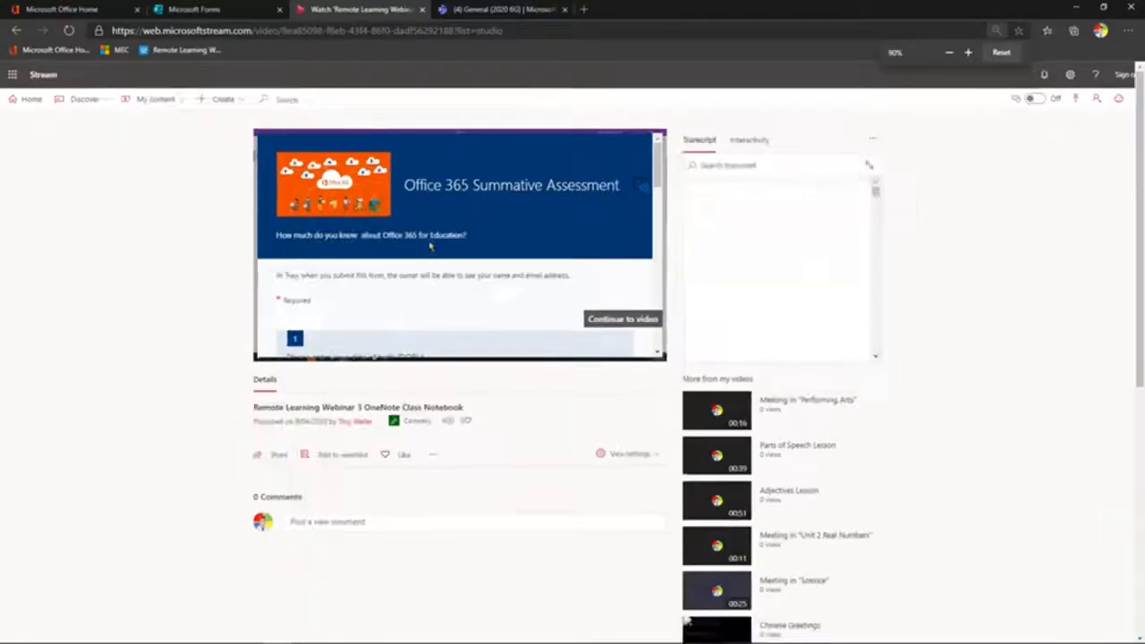
scroll(429, 246, "down", 3)
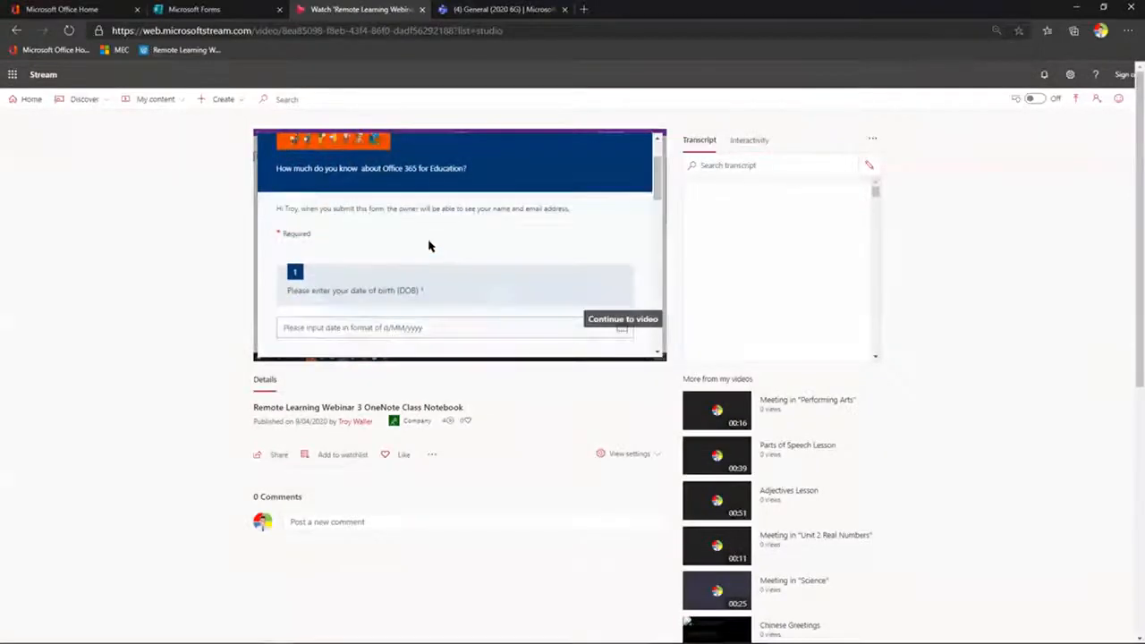
scroll(427, 249, "down", 2)
scroll(427, 250, "down", 2)
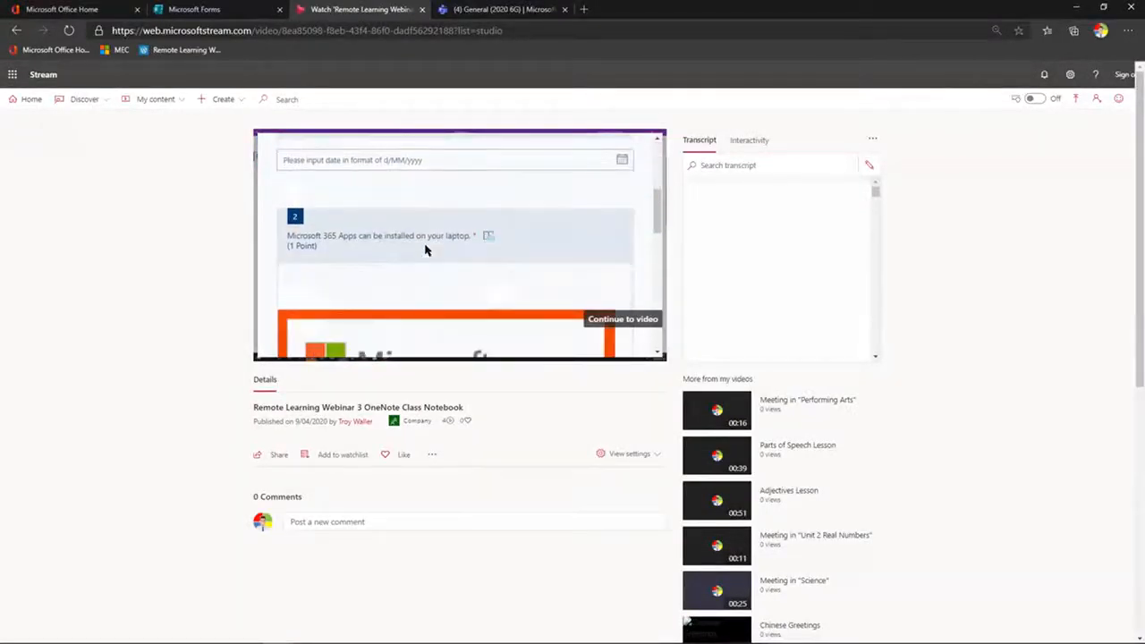
left_click(611, 320)
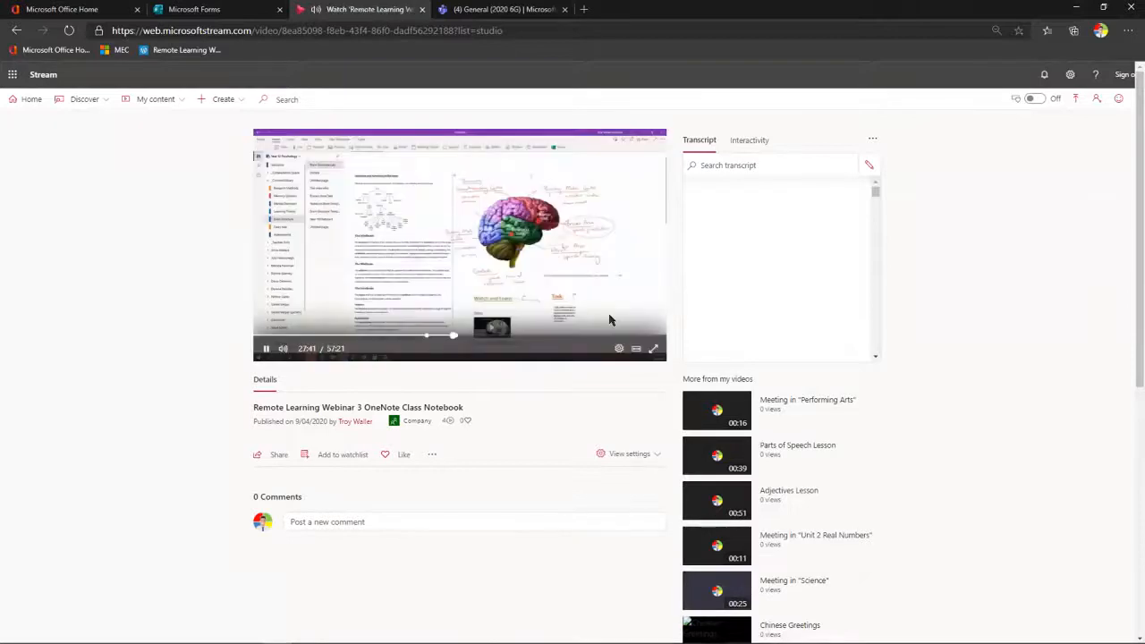
left_click(267, 350)
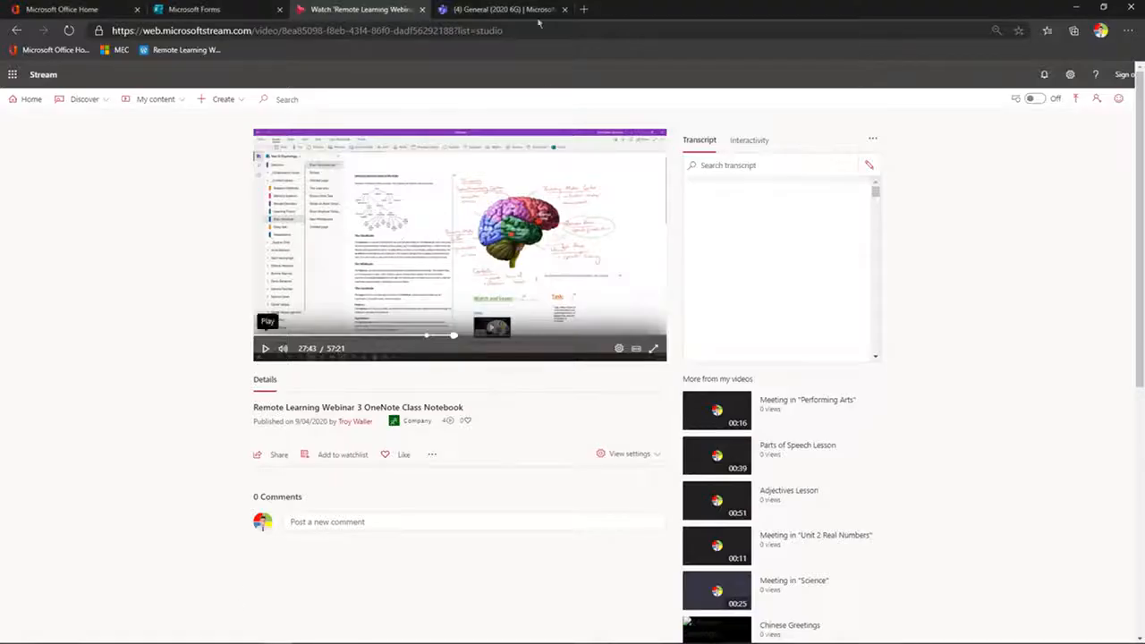
- Switch to Microsoft Teams and add the existing Office 365 Summative Assessment (2020 6G) form to the Literacy channel as a tab for collecting responses
left_click(535, 10)
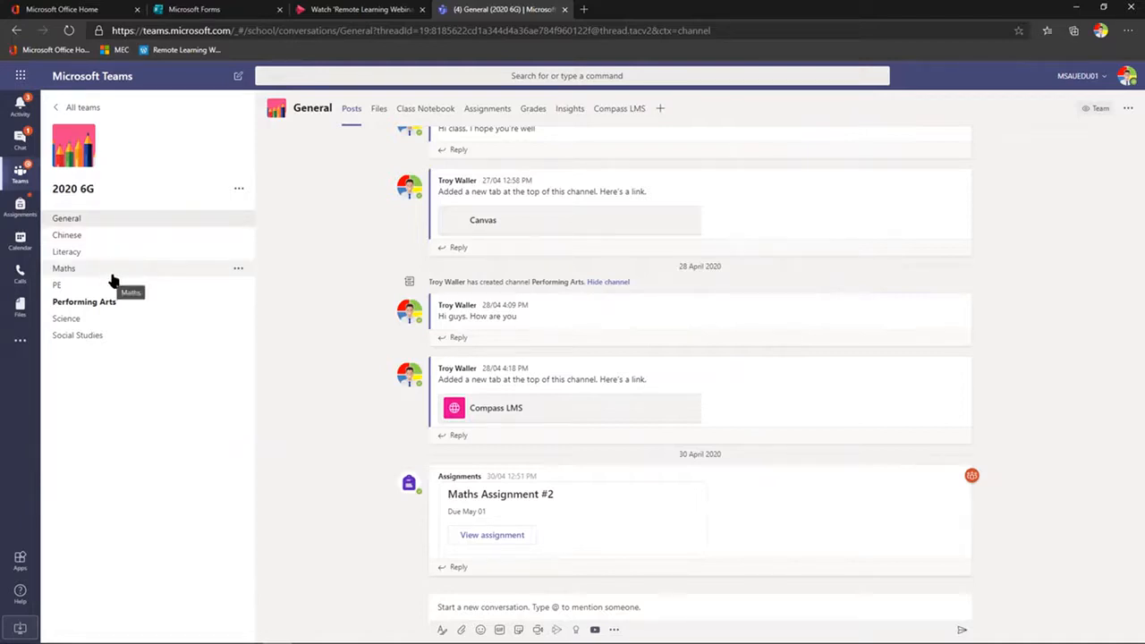
left_click(96, 251)
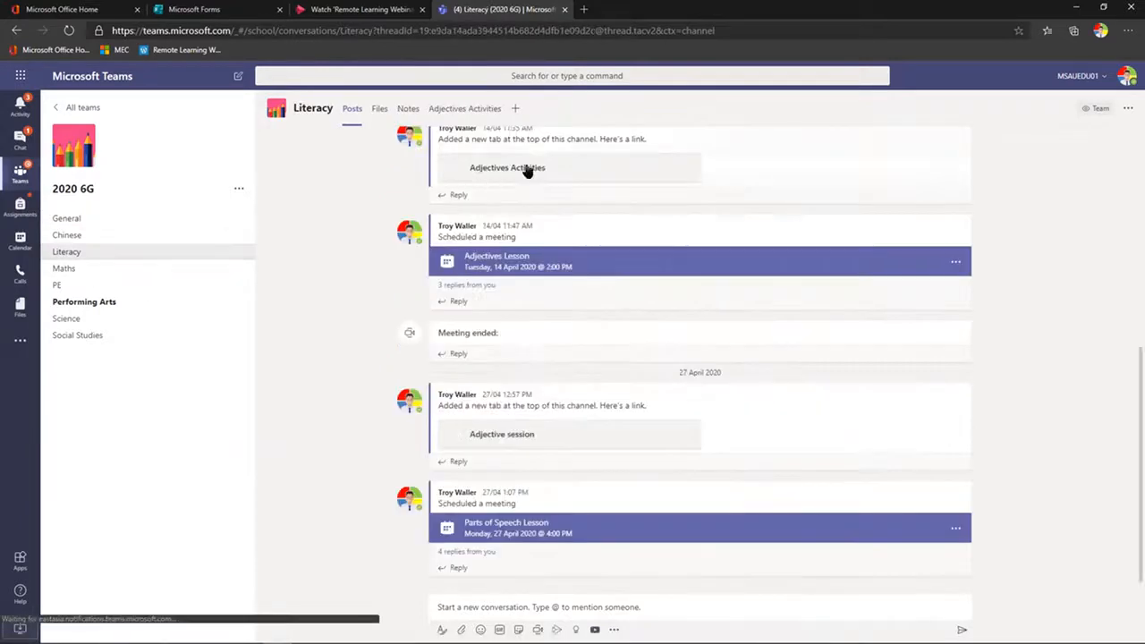
left_click(515, 108)
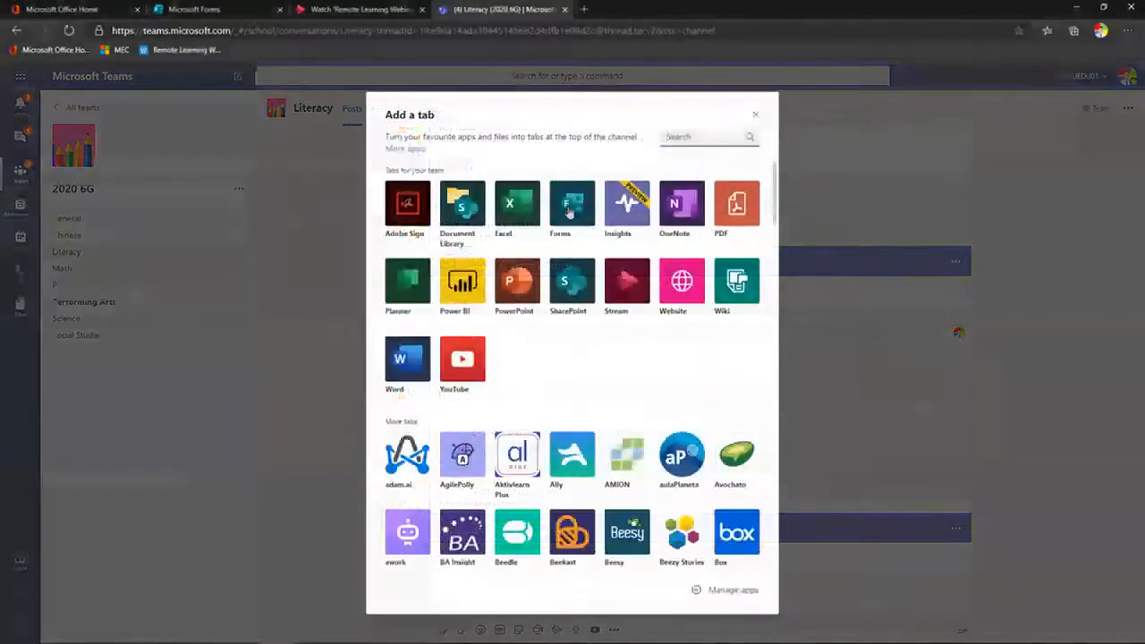
left_click(569, 211)
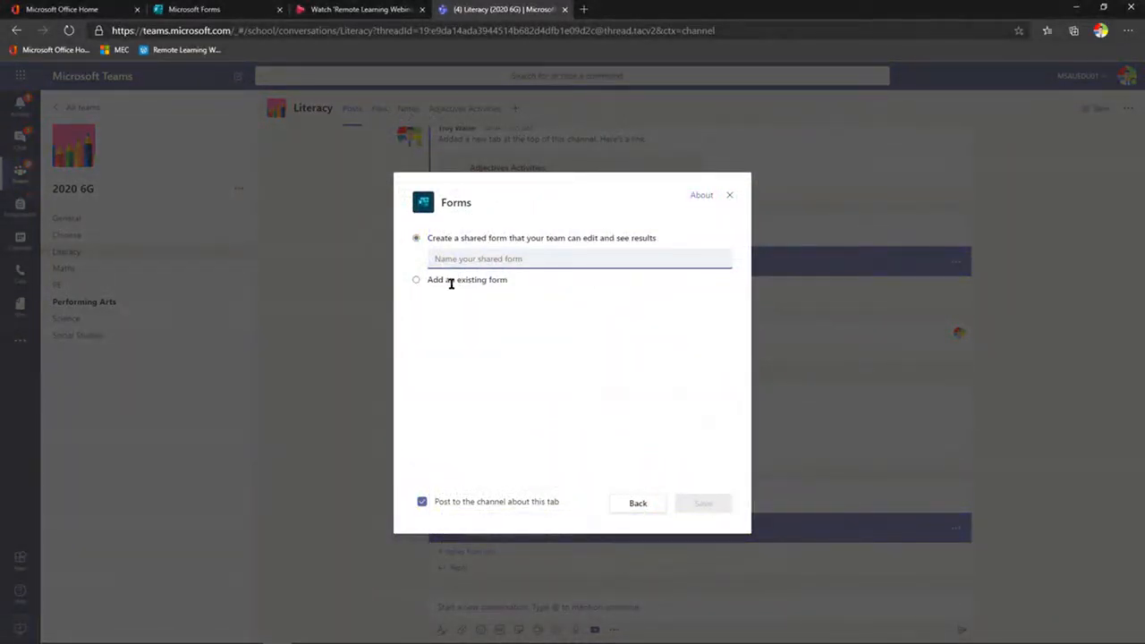
left_click(416, 282)
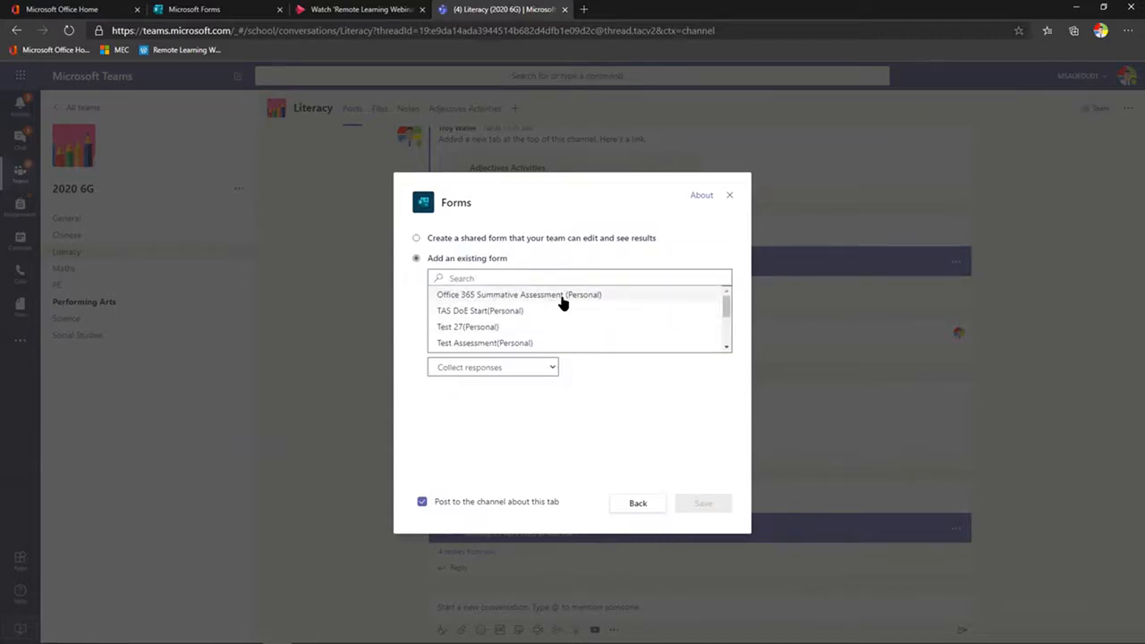
scroll(525, 332, "down", 3)
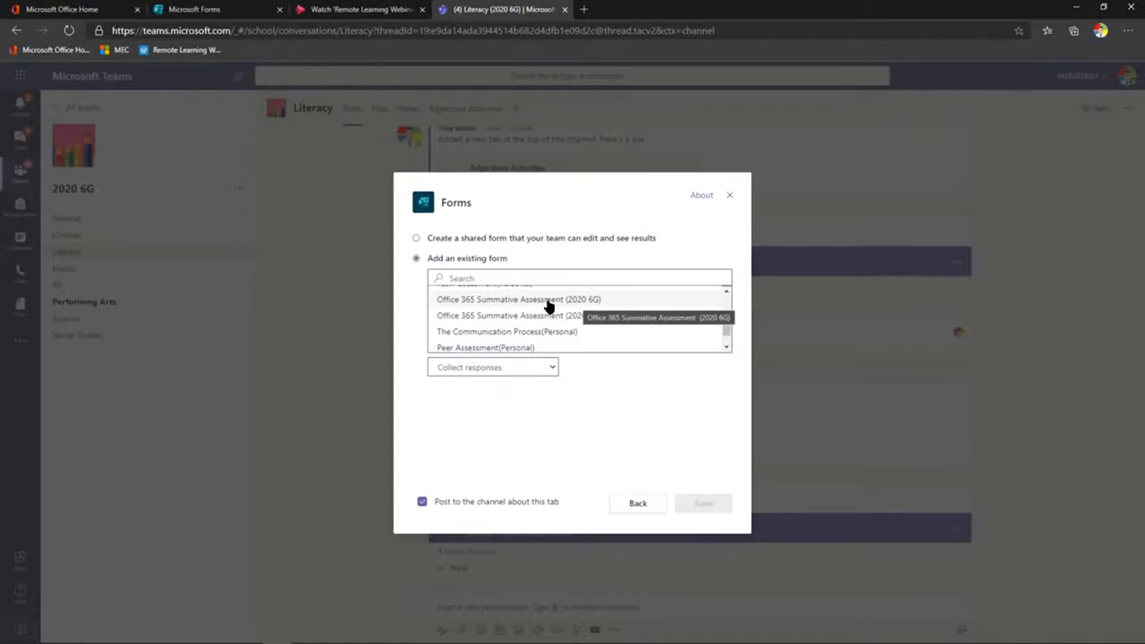
left_click(549, 303)
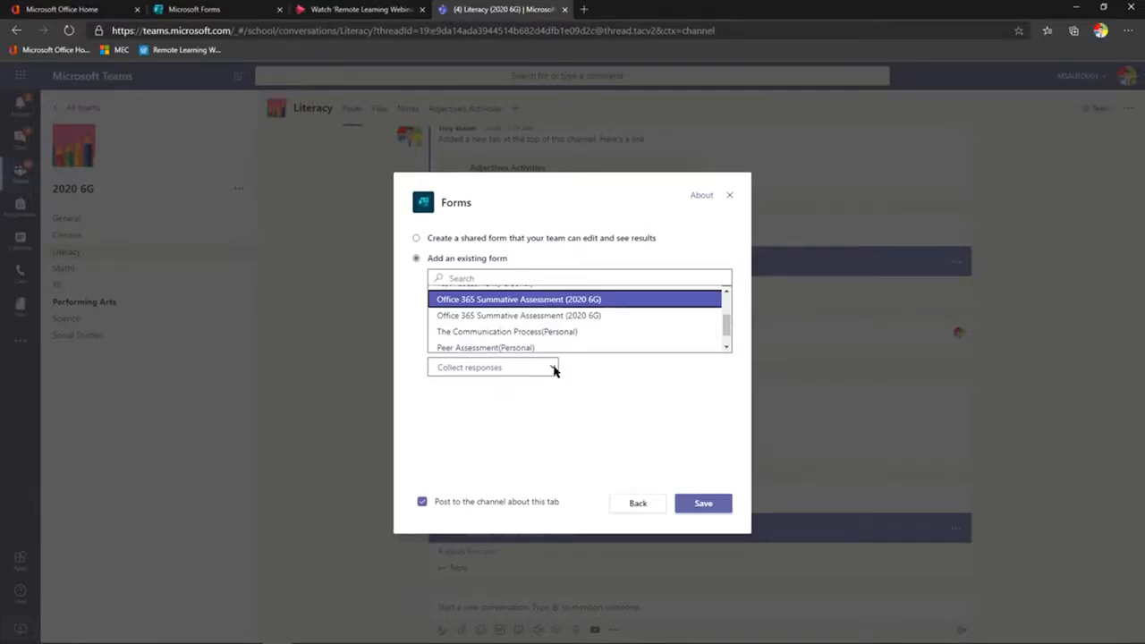
left_click(553, 369)
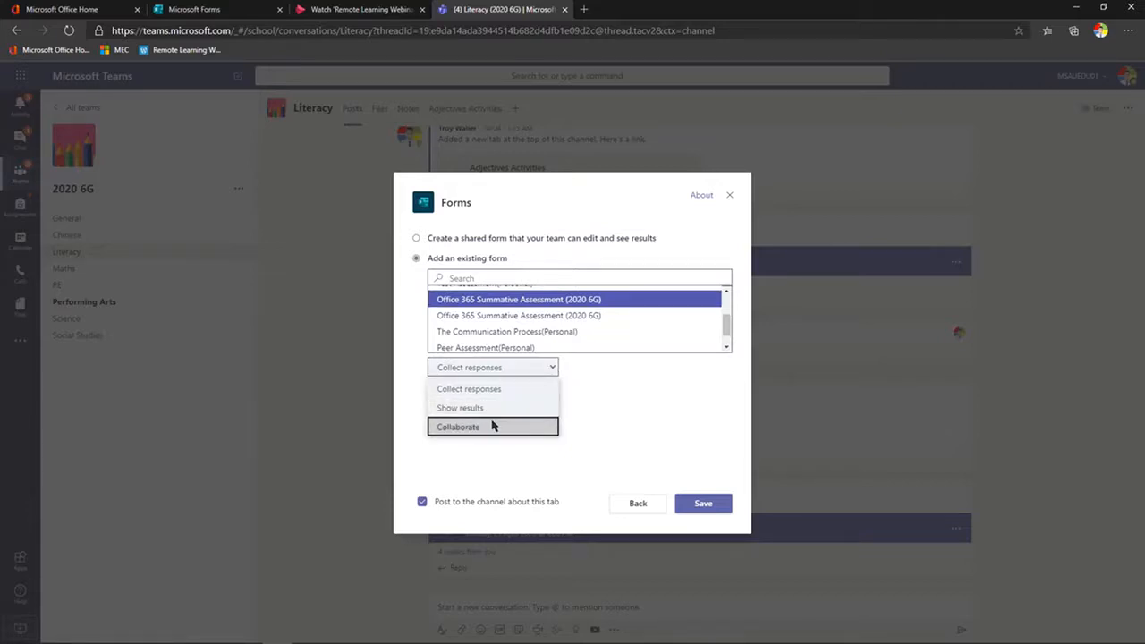
left_click(515, 374)
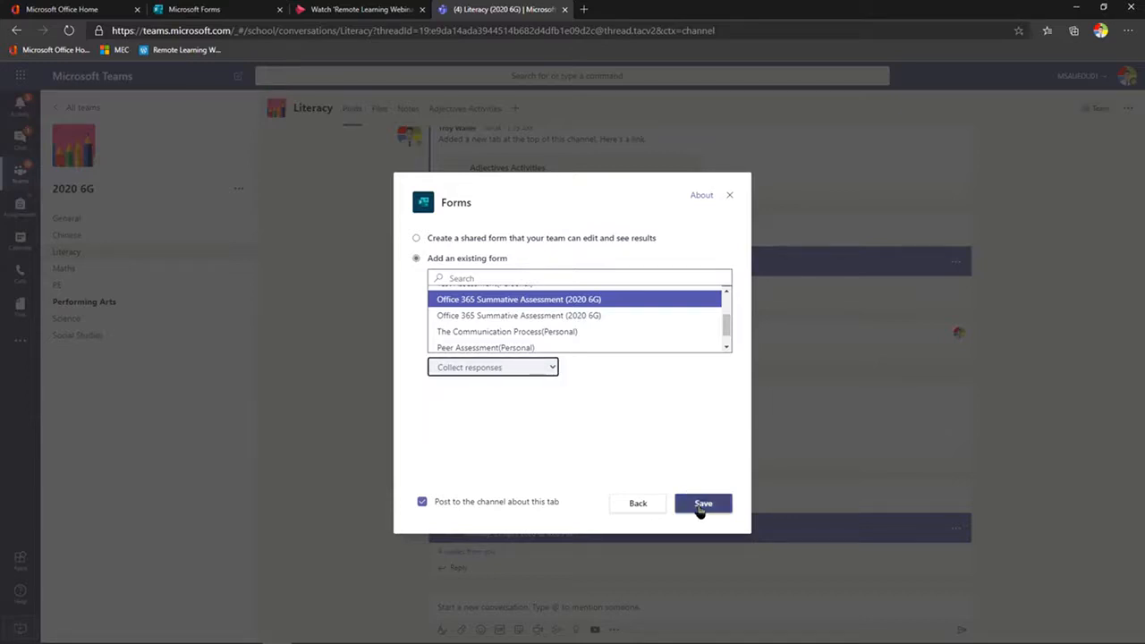
left_click(702, 506)
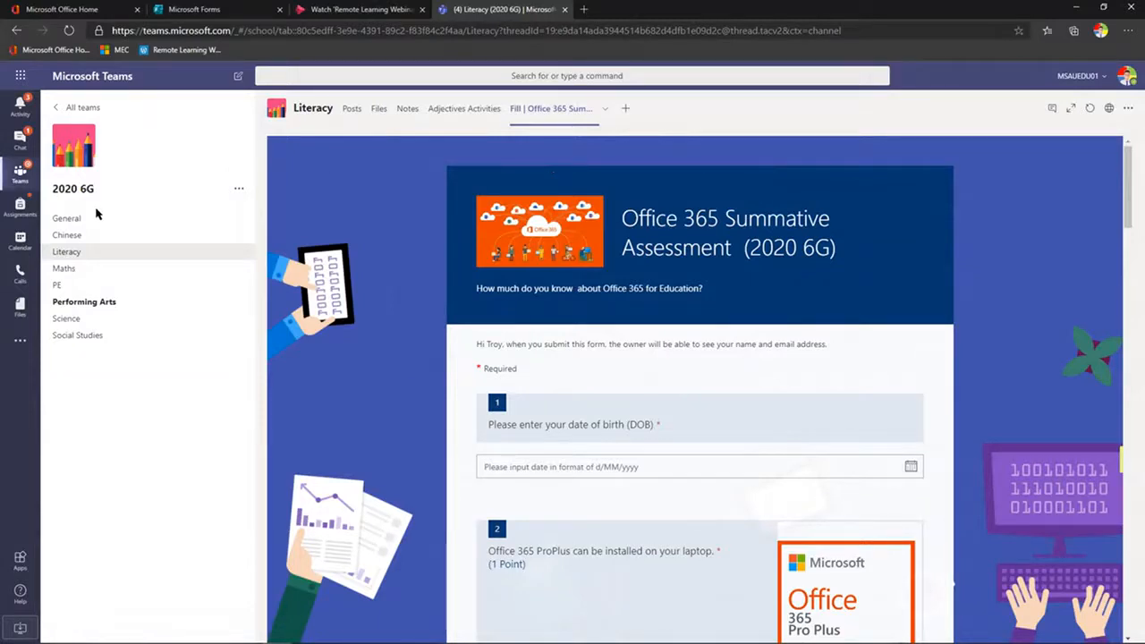
- View the General channel's assignments and look at the options for creating one, including Quiz, without creating anything
left_click(71, 221)
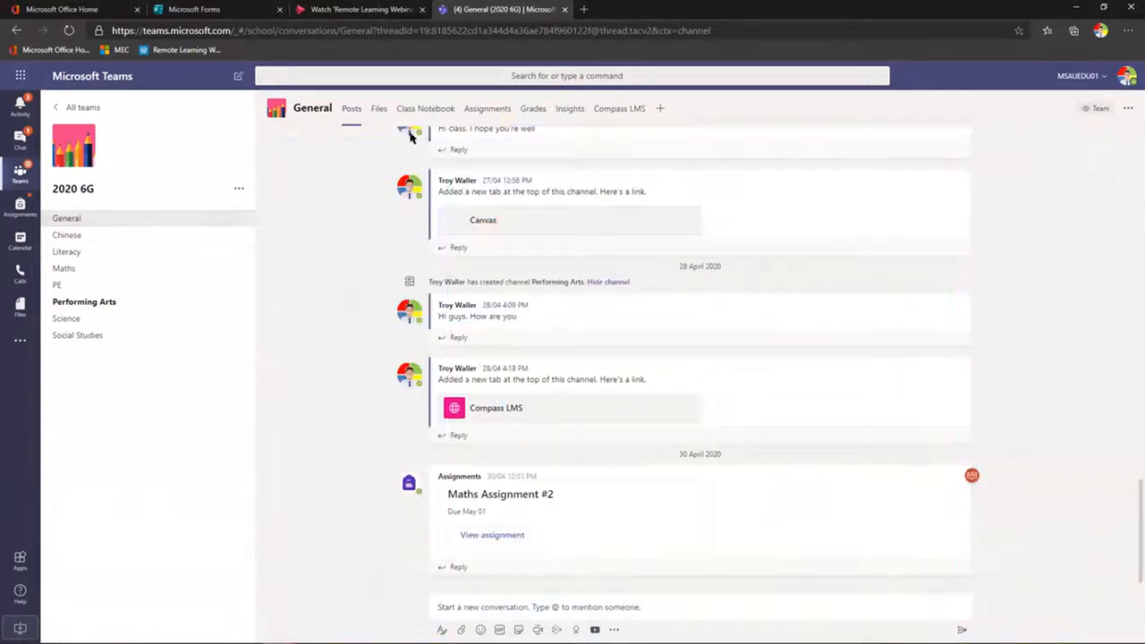
left_click(484, 110)
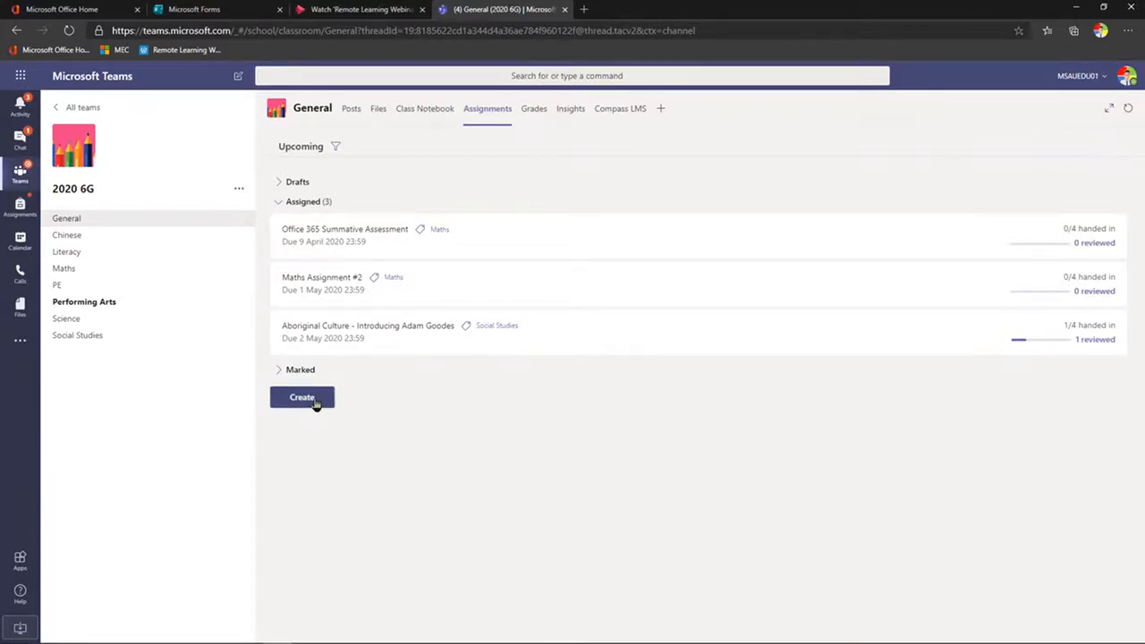
left_click(316, 403)
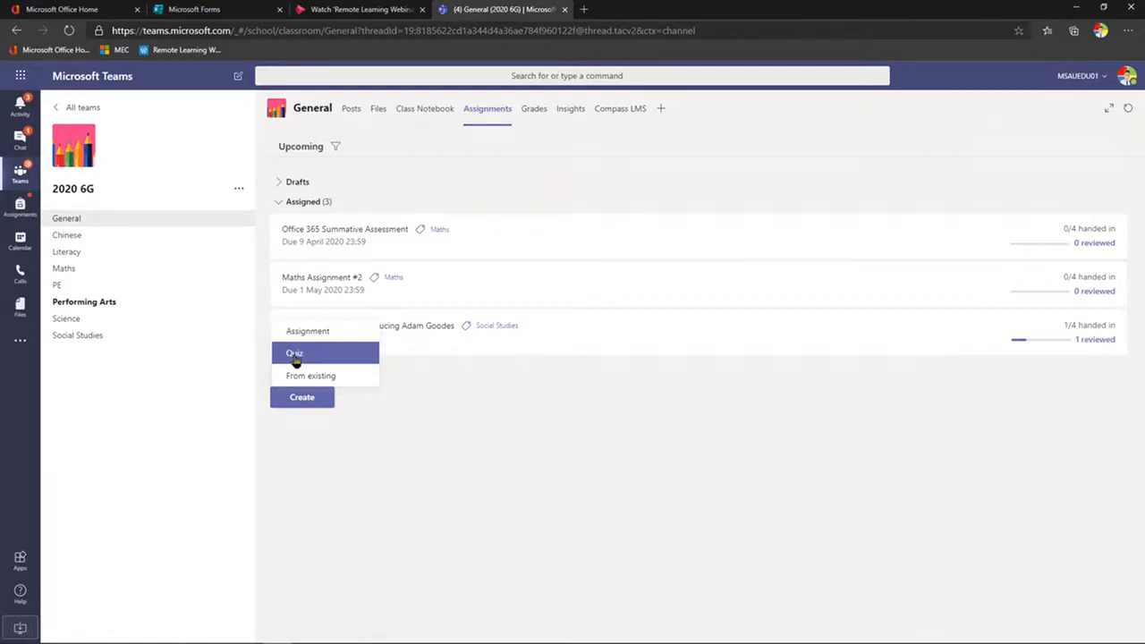
left_click(415, 438)
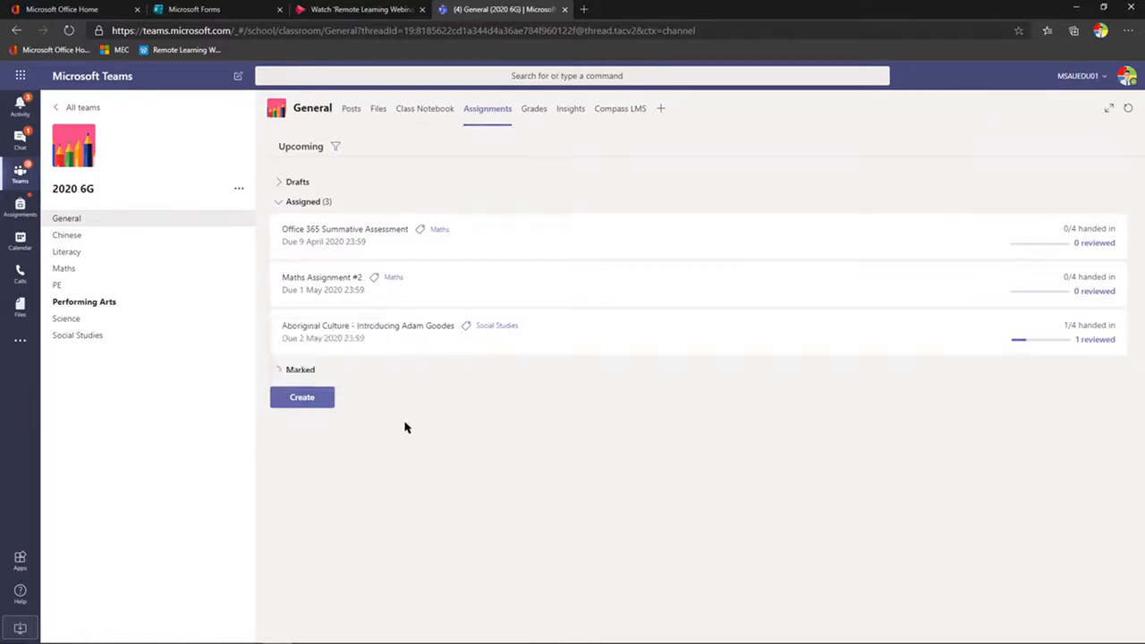
- Examine the Office 365 Summative Assessment assignment's marking list and student view, and open the class grades
left_click(356, 234)
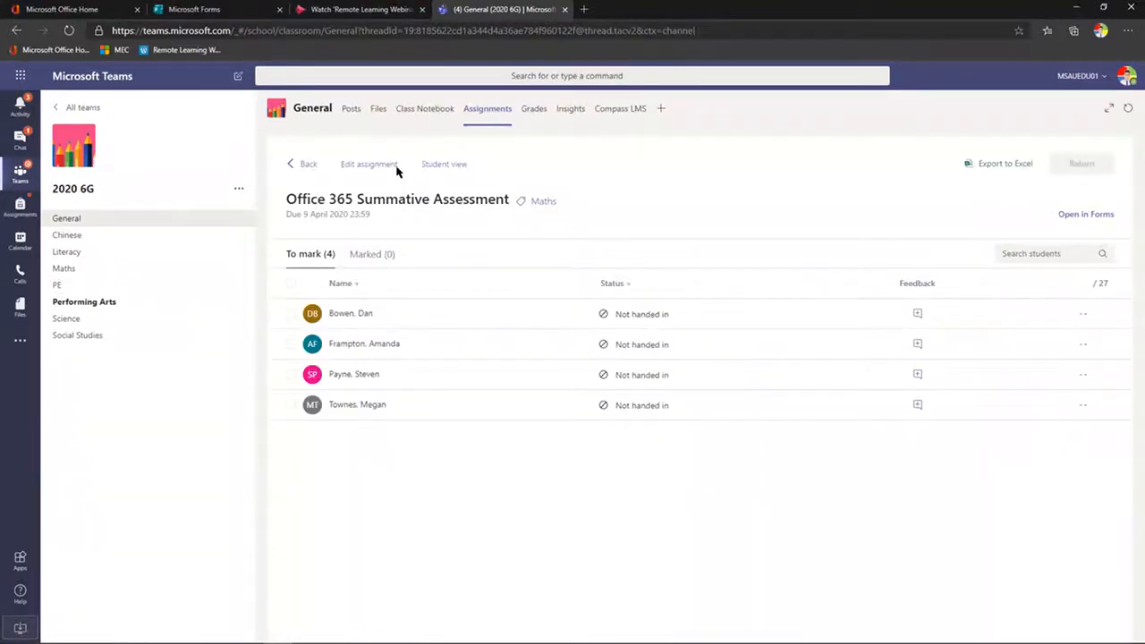
left_click(440, 165)
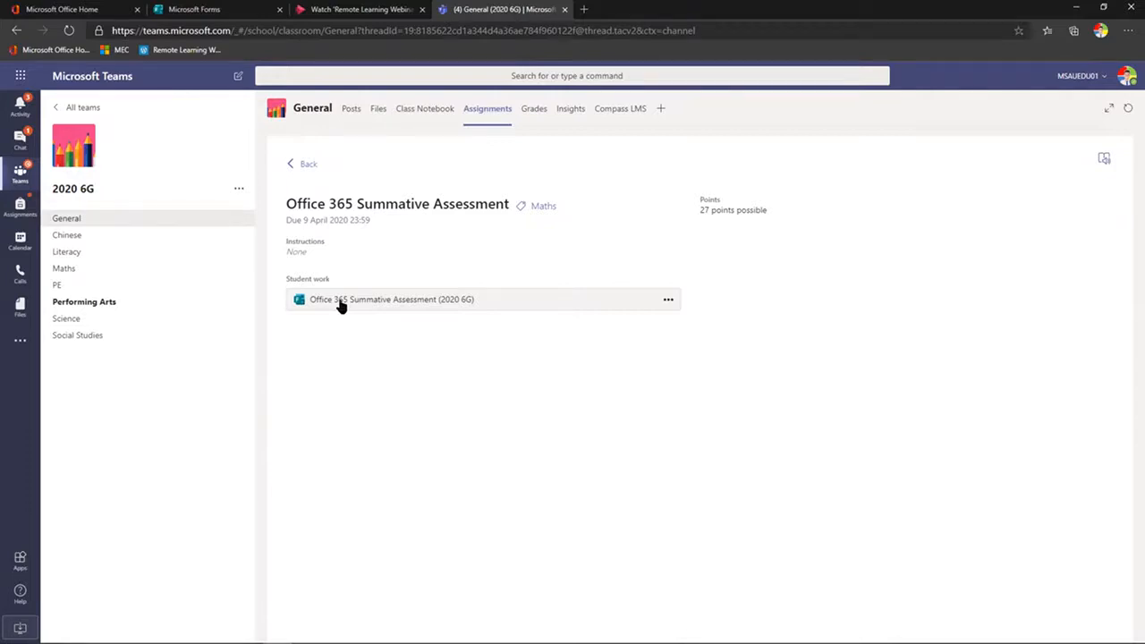
left_click(308, 164)
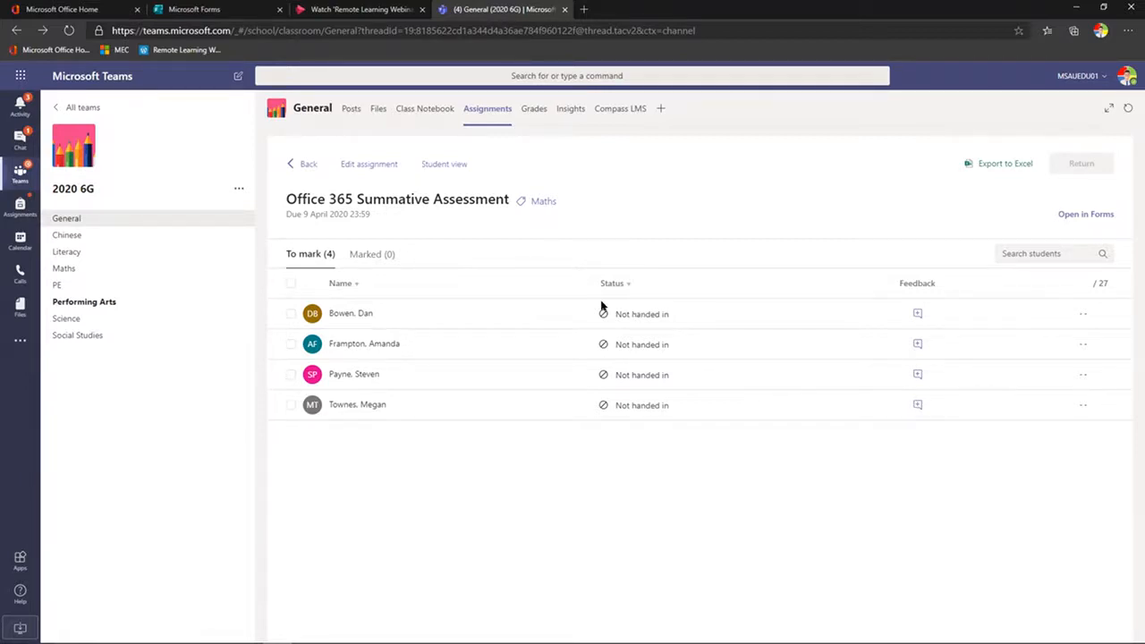
left_click(537, 109)
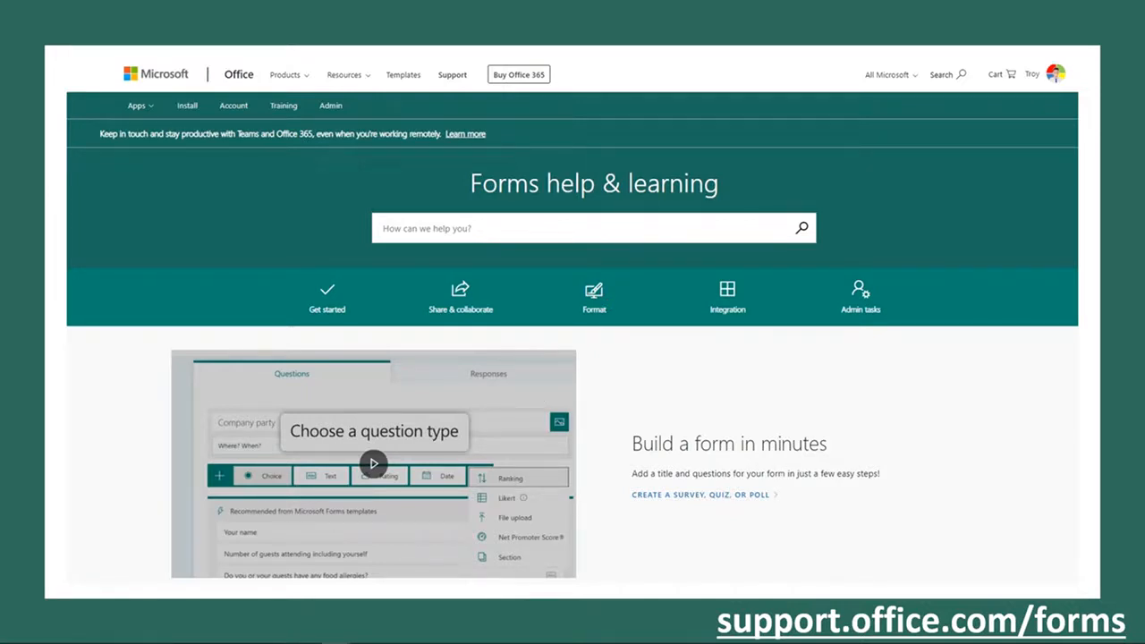
key("Right")
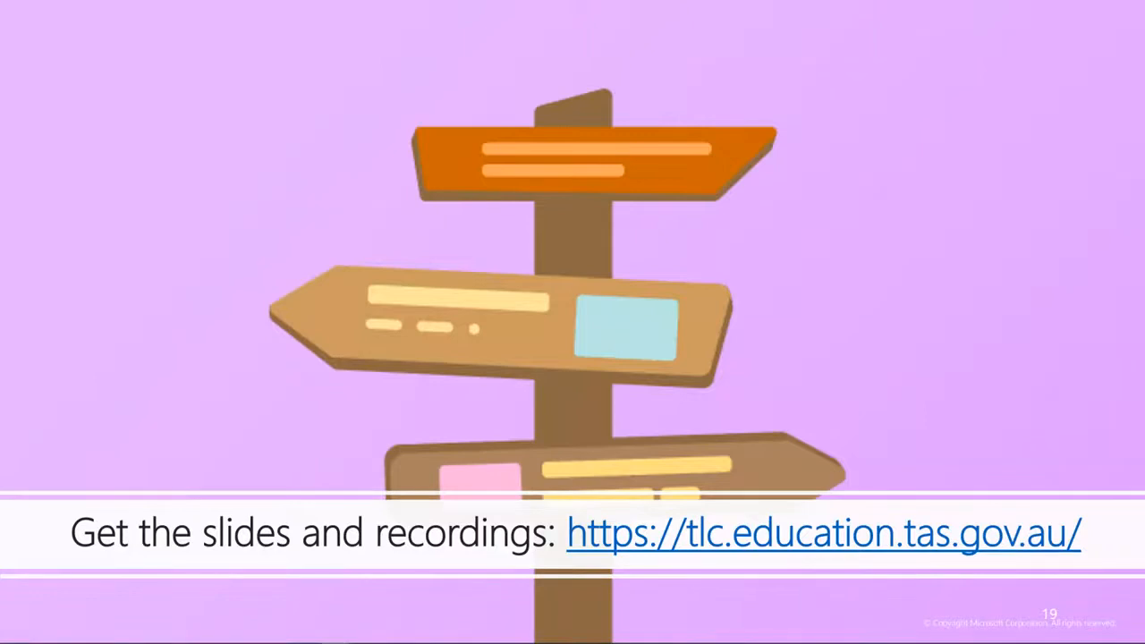